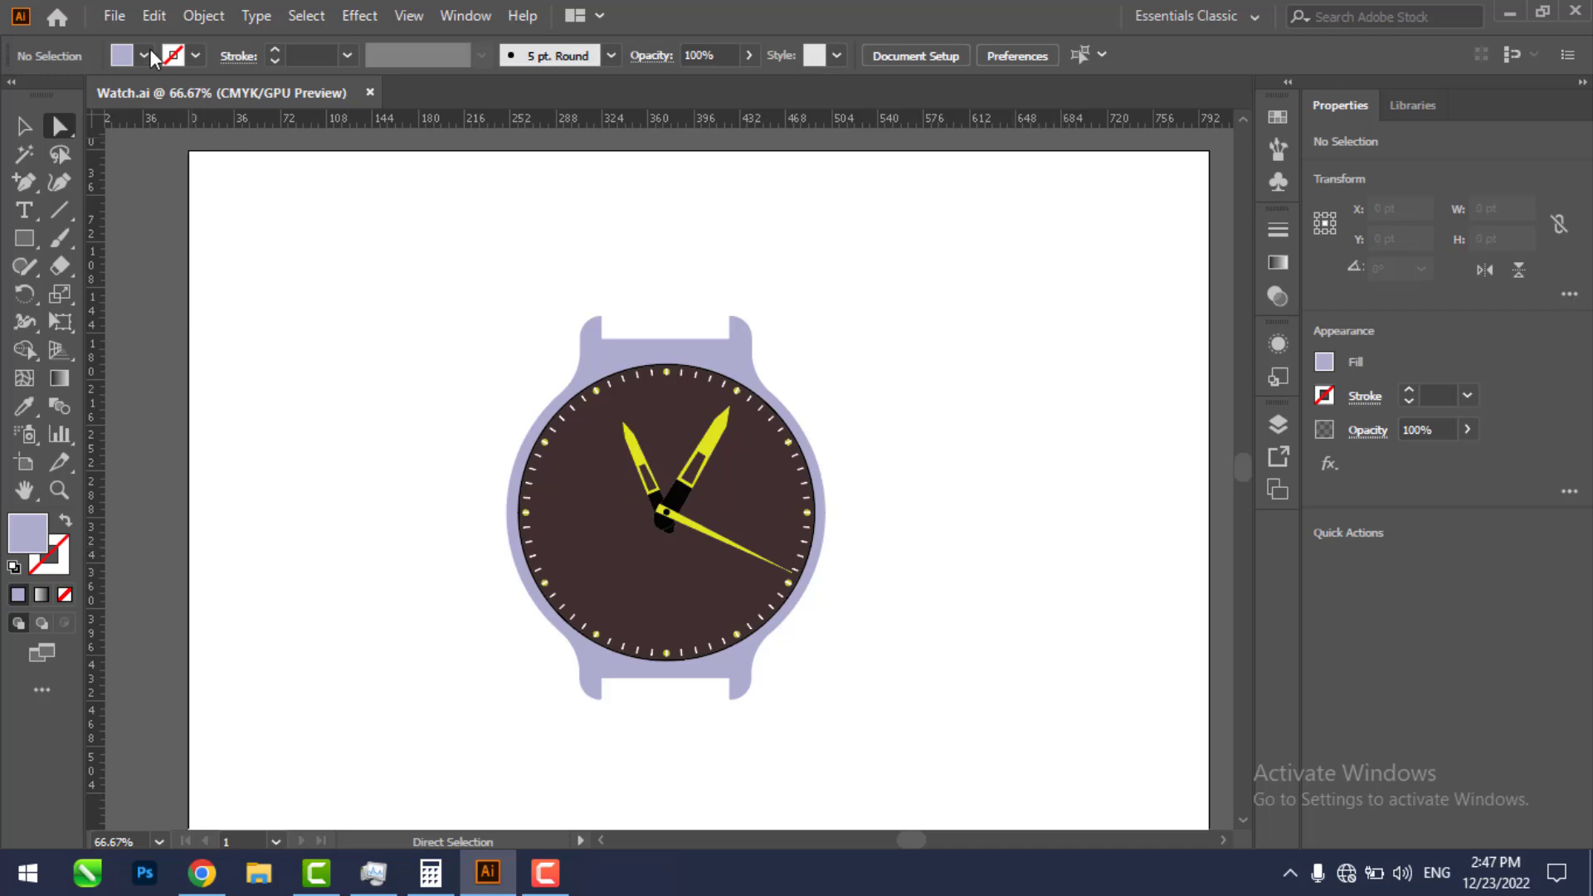
Step: Create a new landscape document 800 pt wide and 600 pt high
left_click(130, 23)
left_click(130, 38)
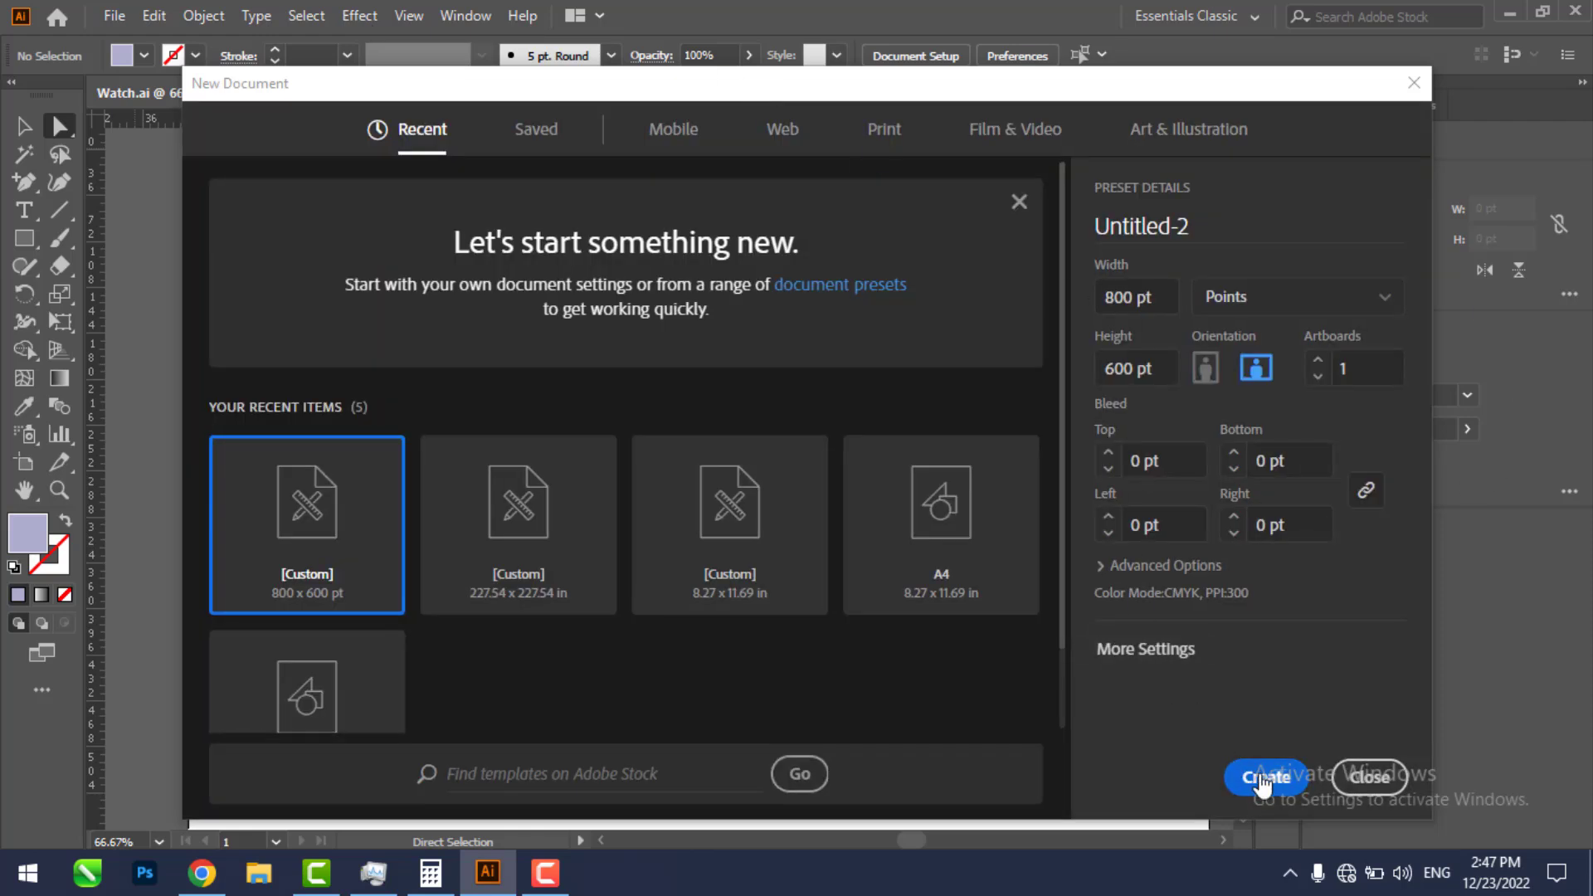
left_click(1248, 776)
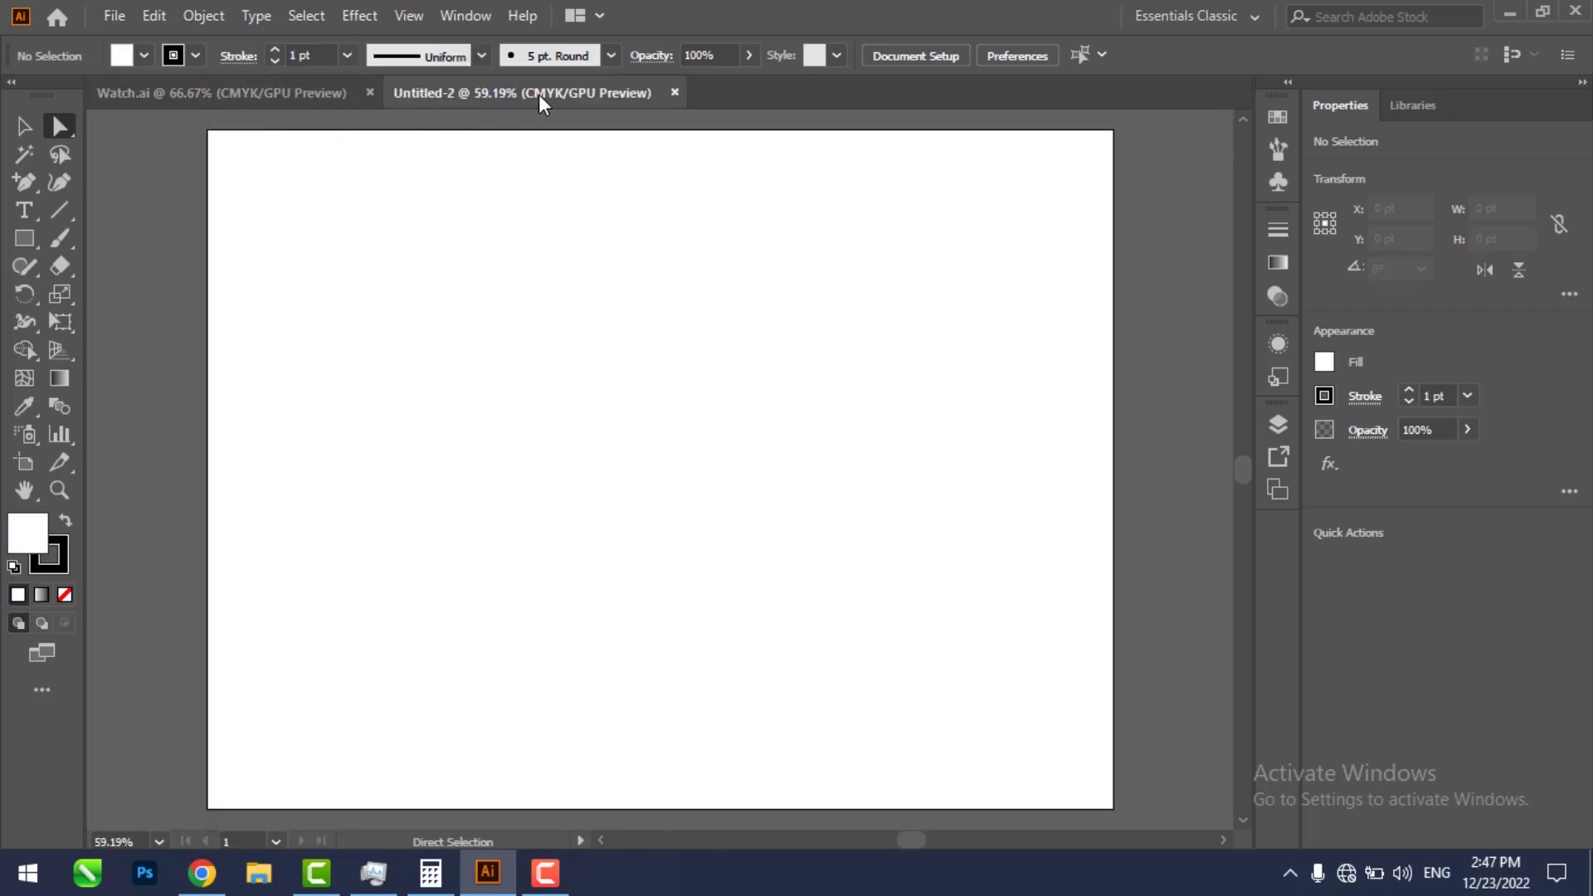
Step: In Watch.ai, try moving the dark dial circle aside, and move the lavender watch case to the right of the dial
left_click(241, 92)
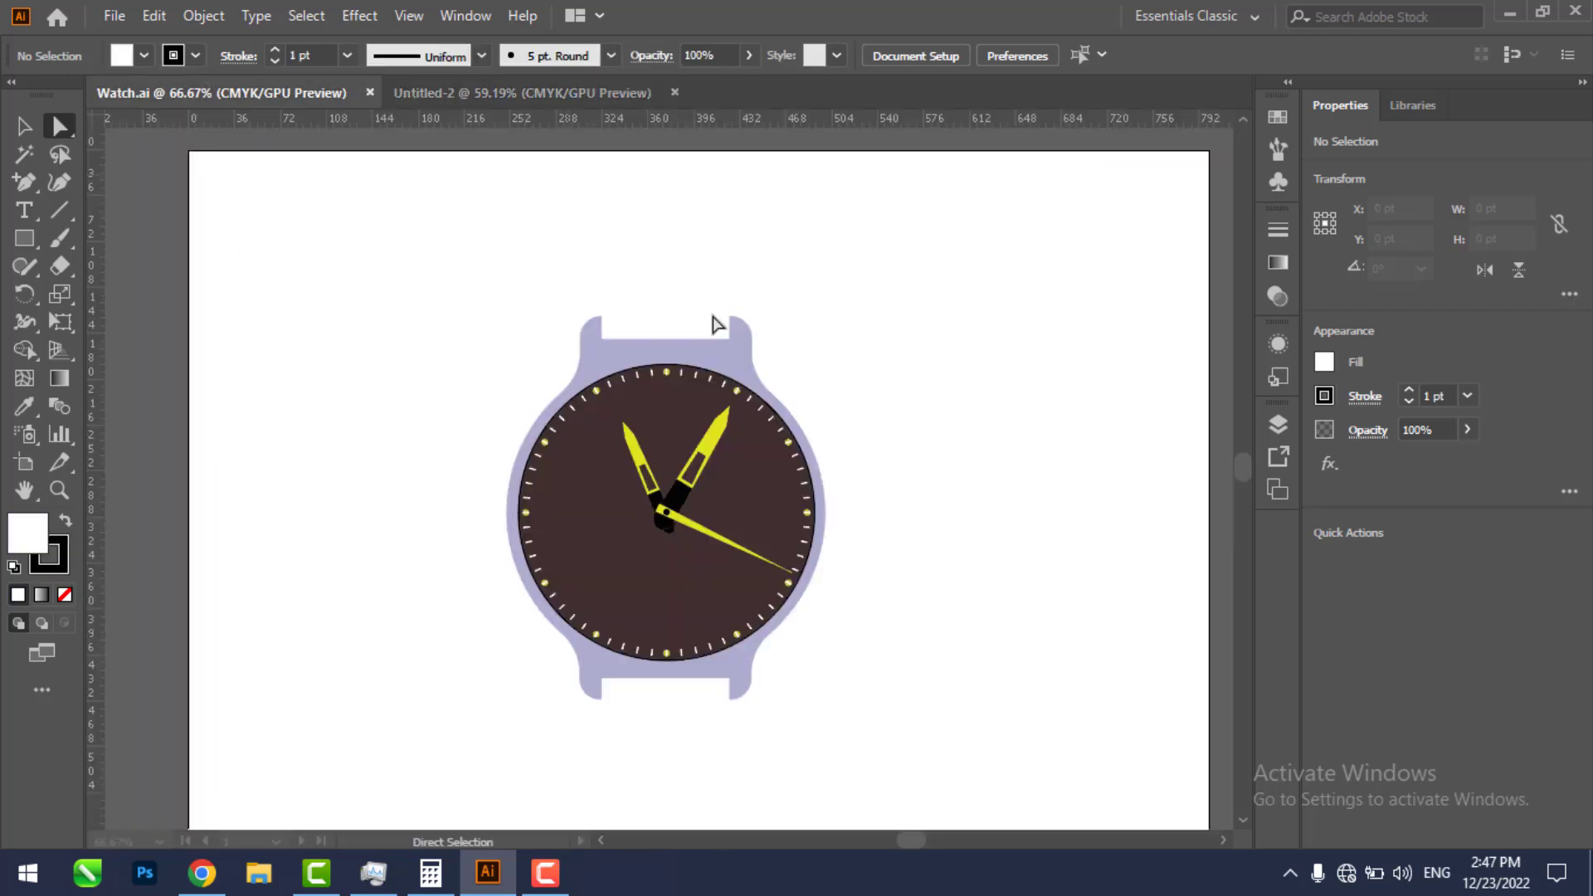
left_click_drag(678, 426, 884, 377)
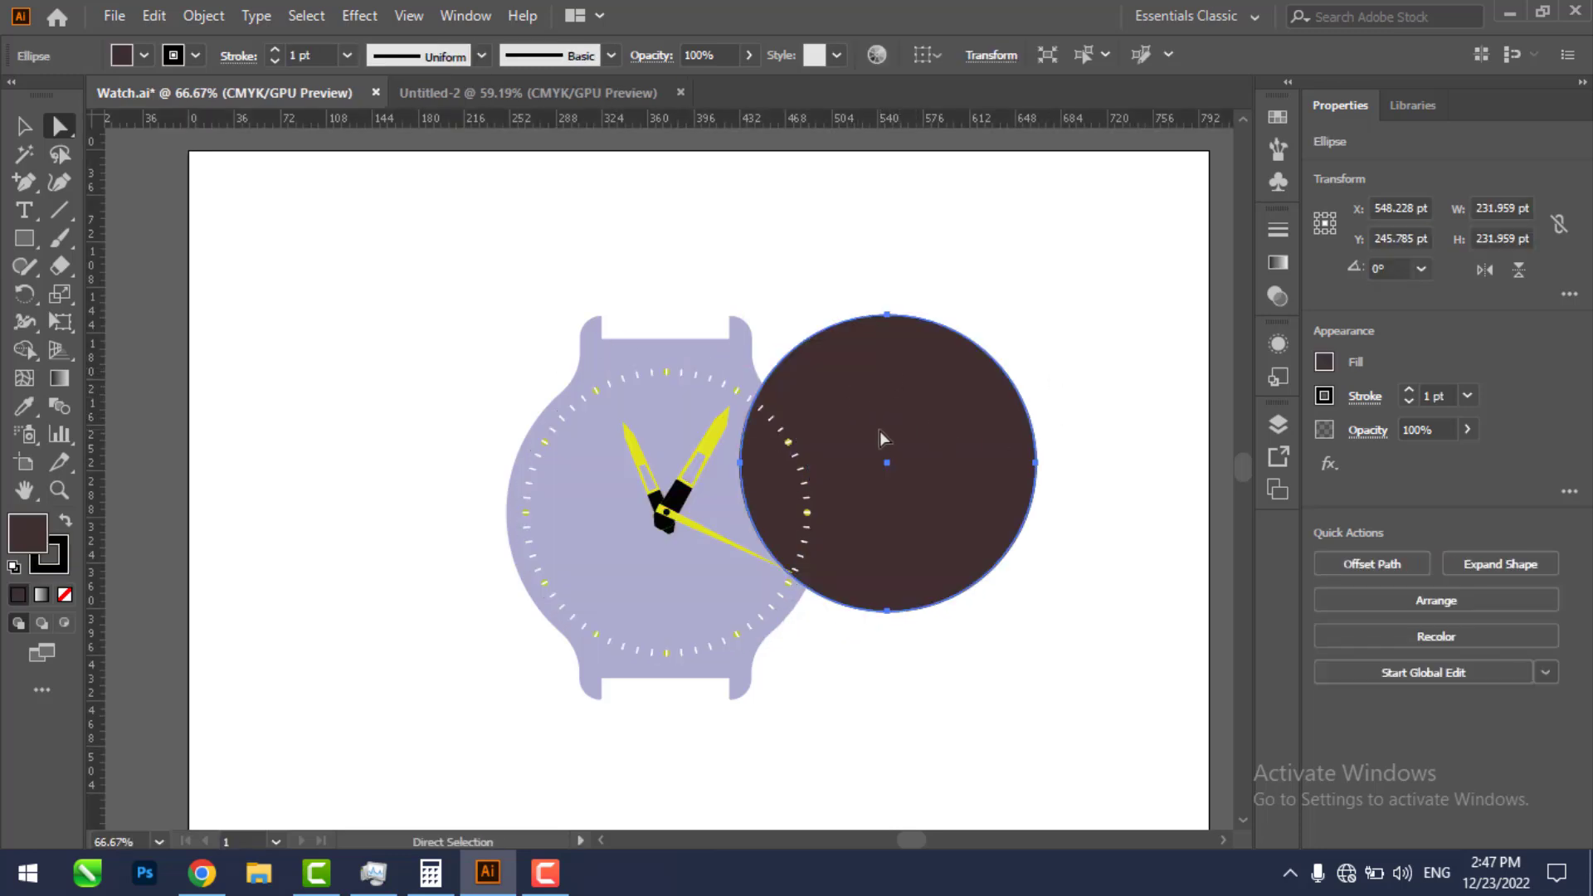
key("ctrl+z")
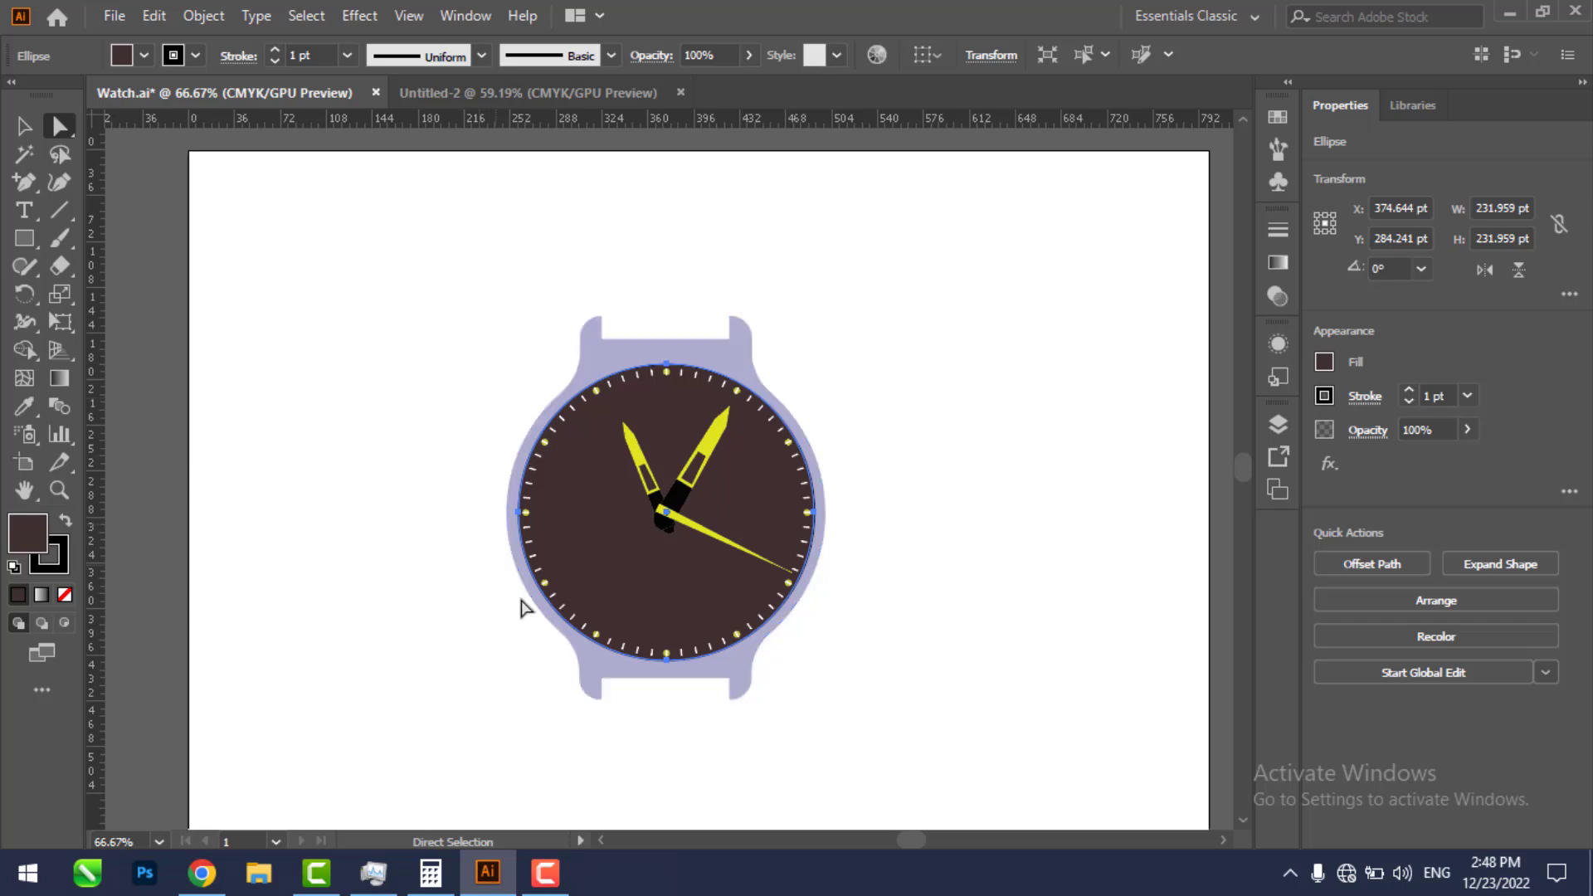
left_click(1043, 515)
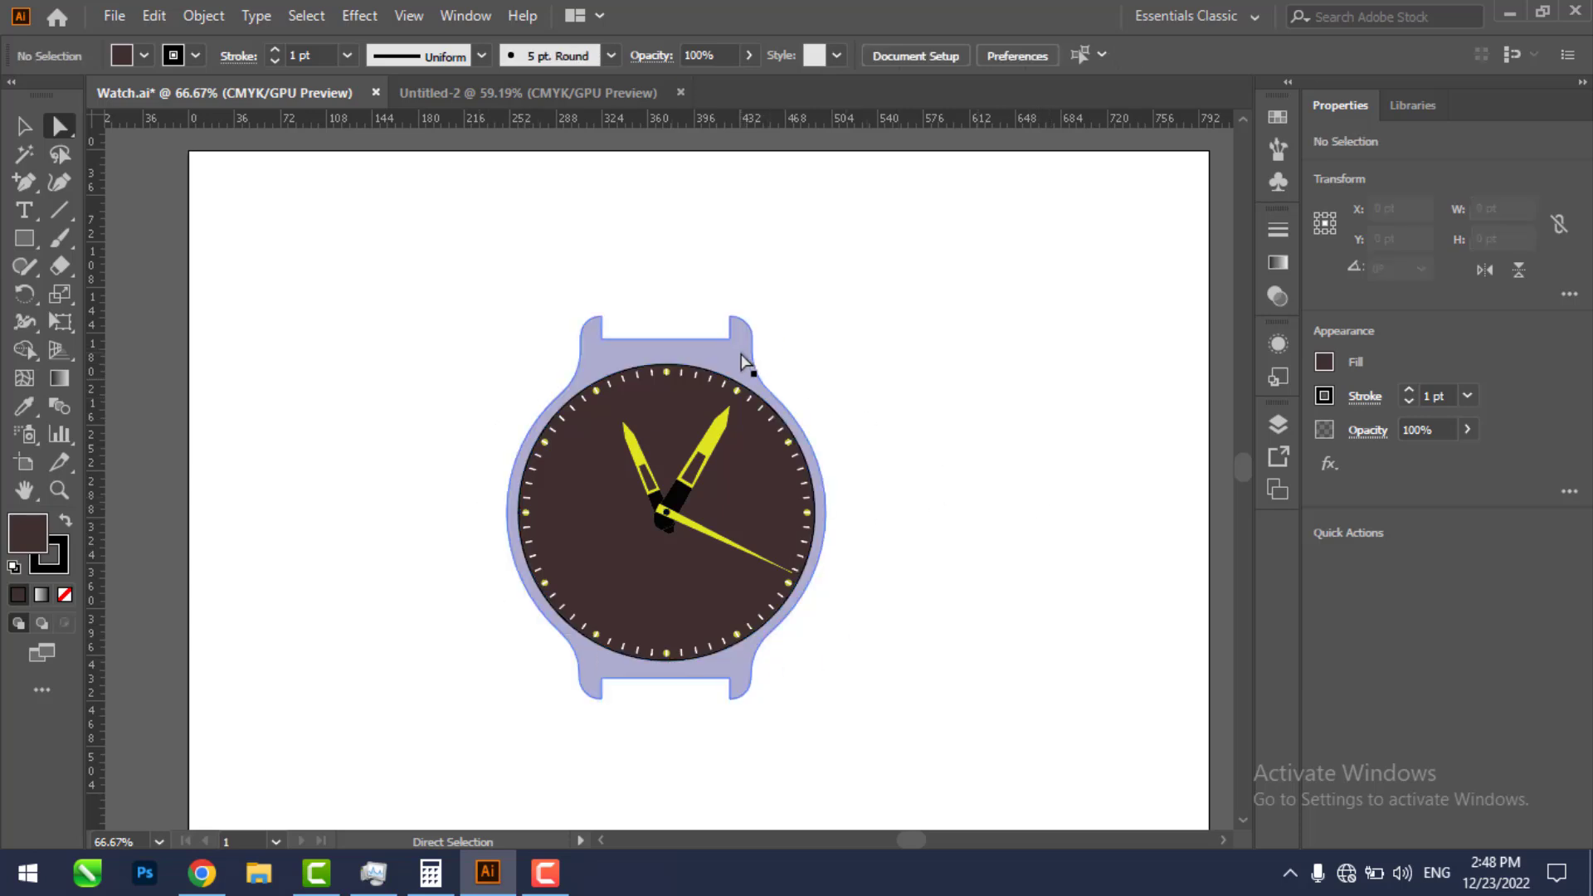
left_click_drag(744, 355, 1097, 352)
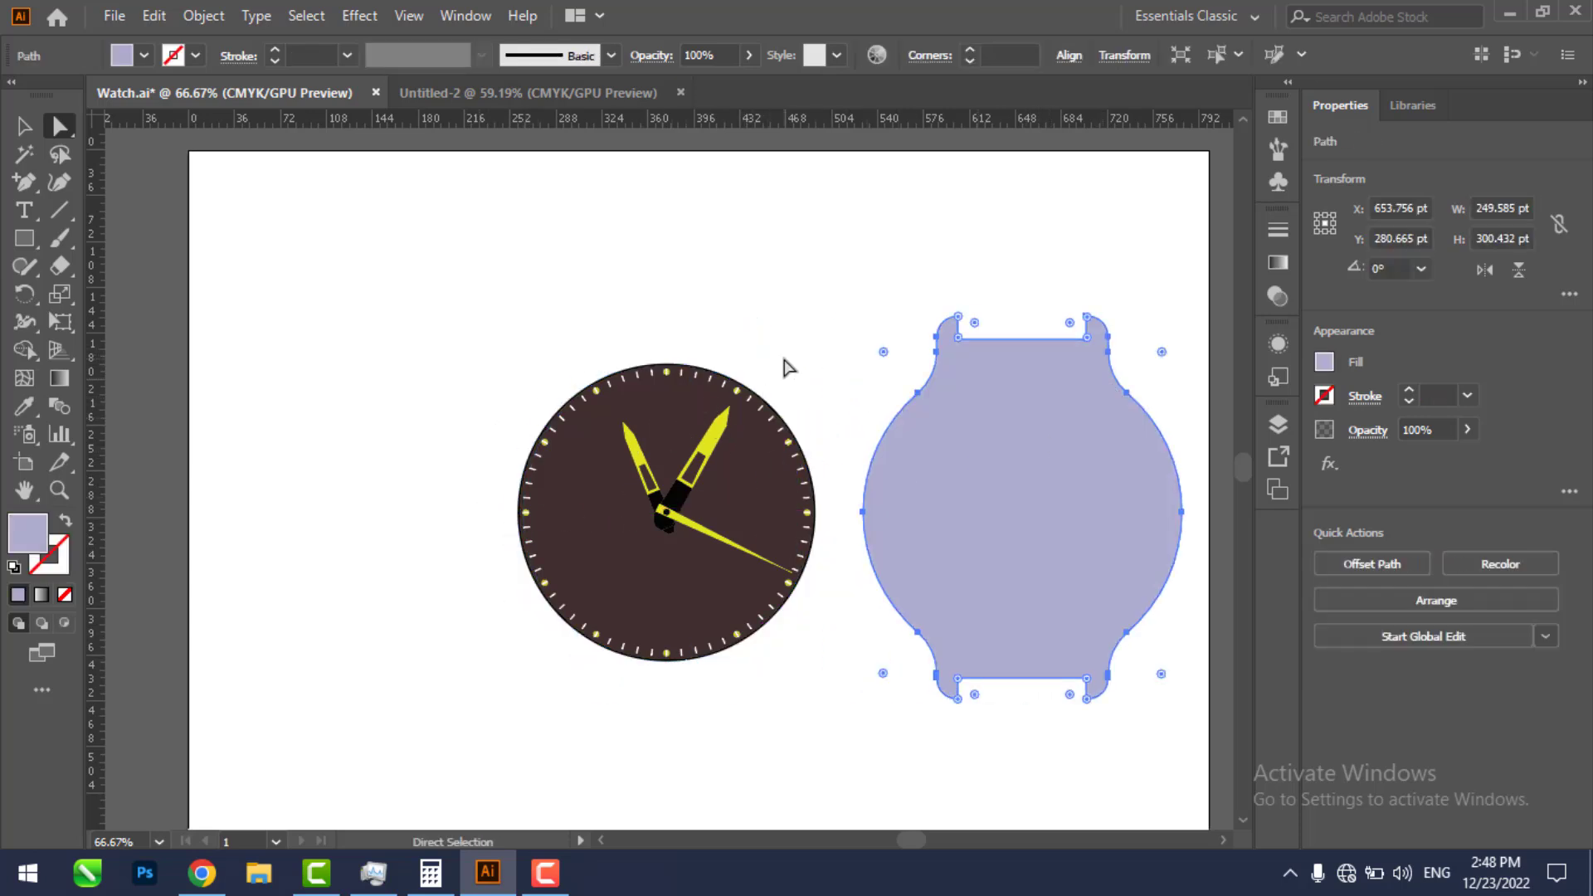
left_click(786, 363)
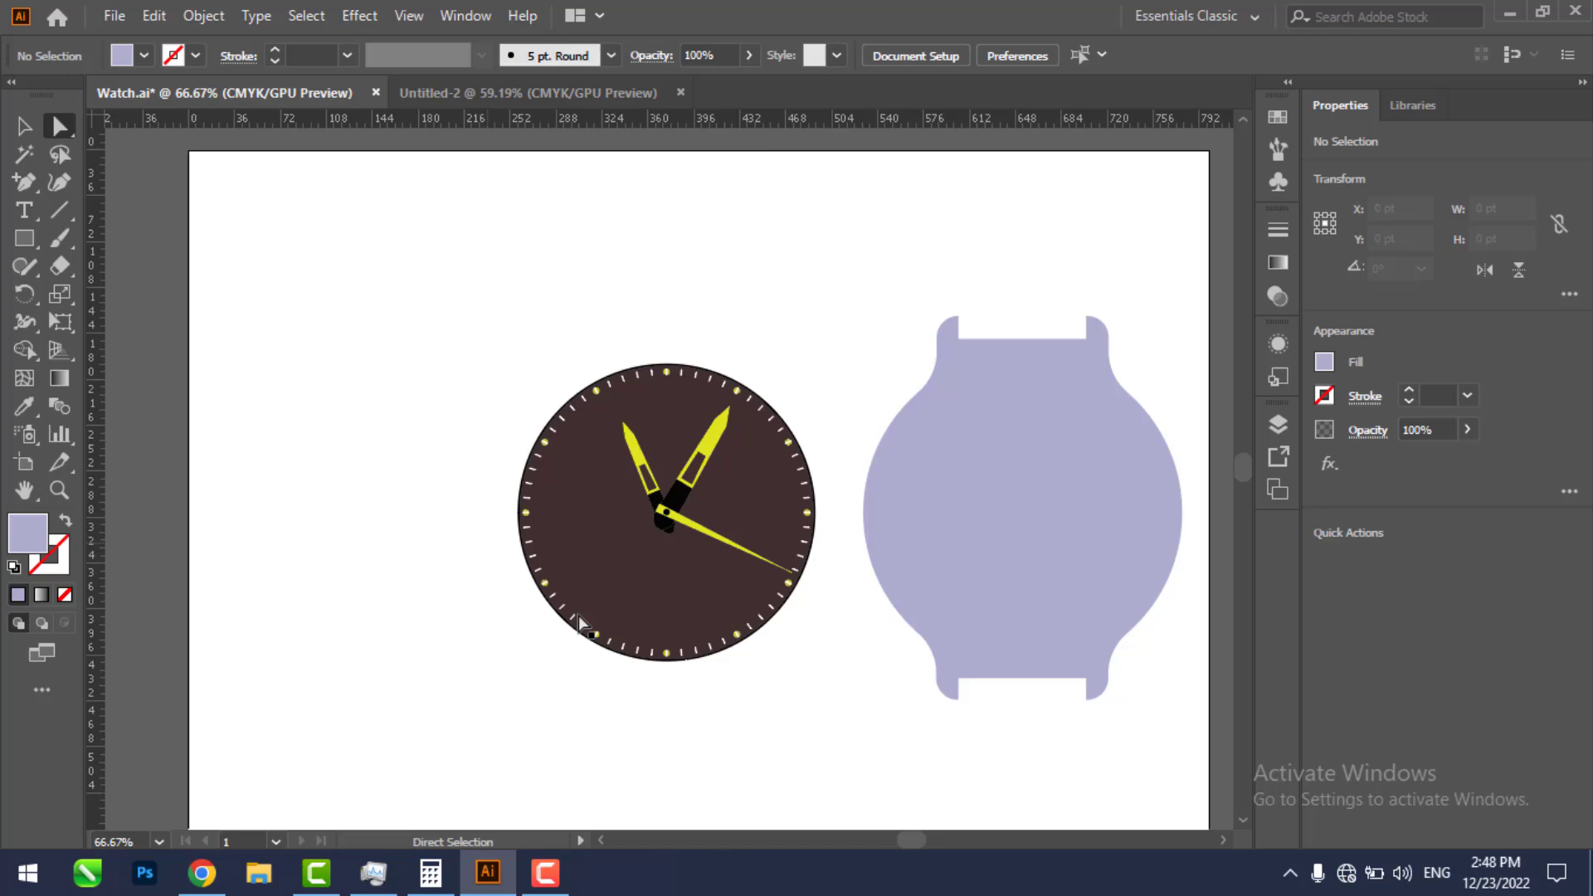
Step: In the Untitled-2 document, show the rulers and place one horizontal and one vertical guide crossing near the artboard's centre
left_click(483, 92)
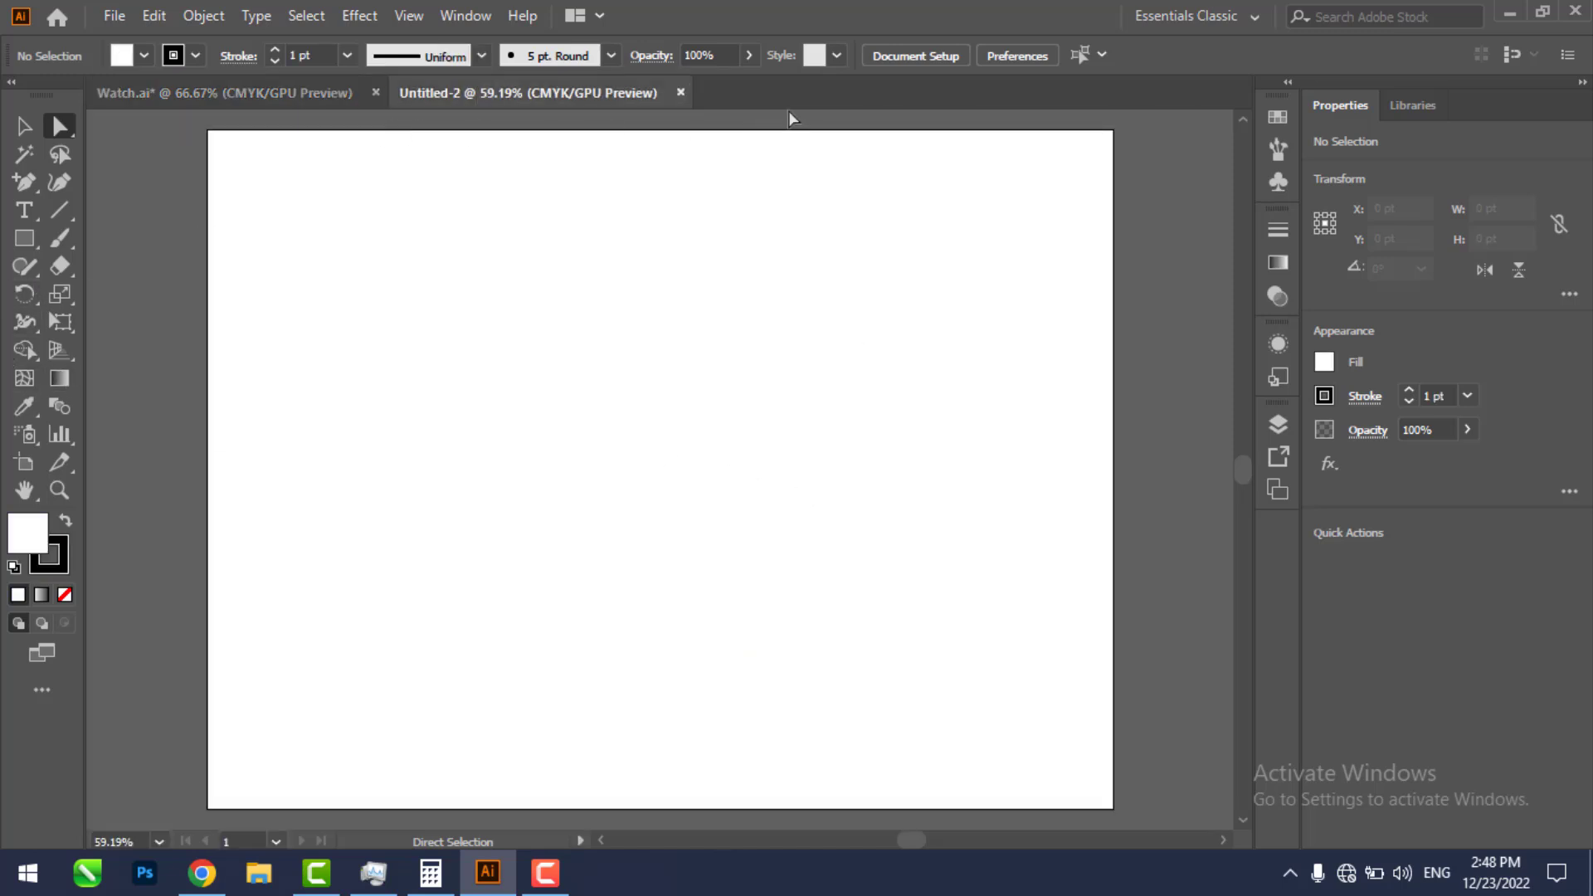
key("ctrl+r")
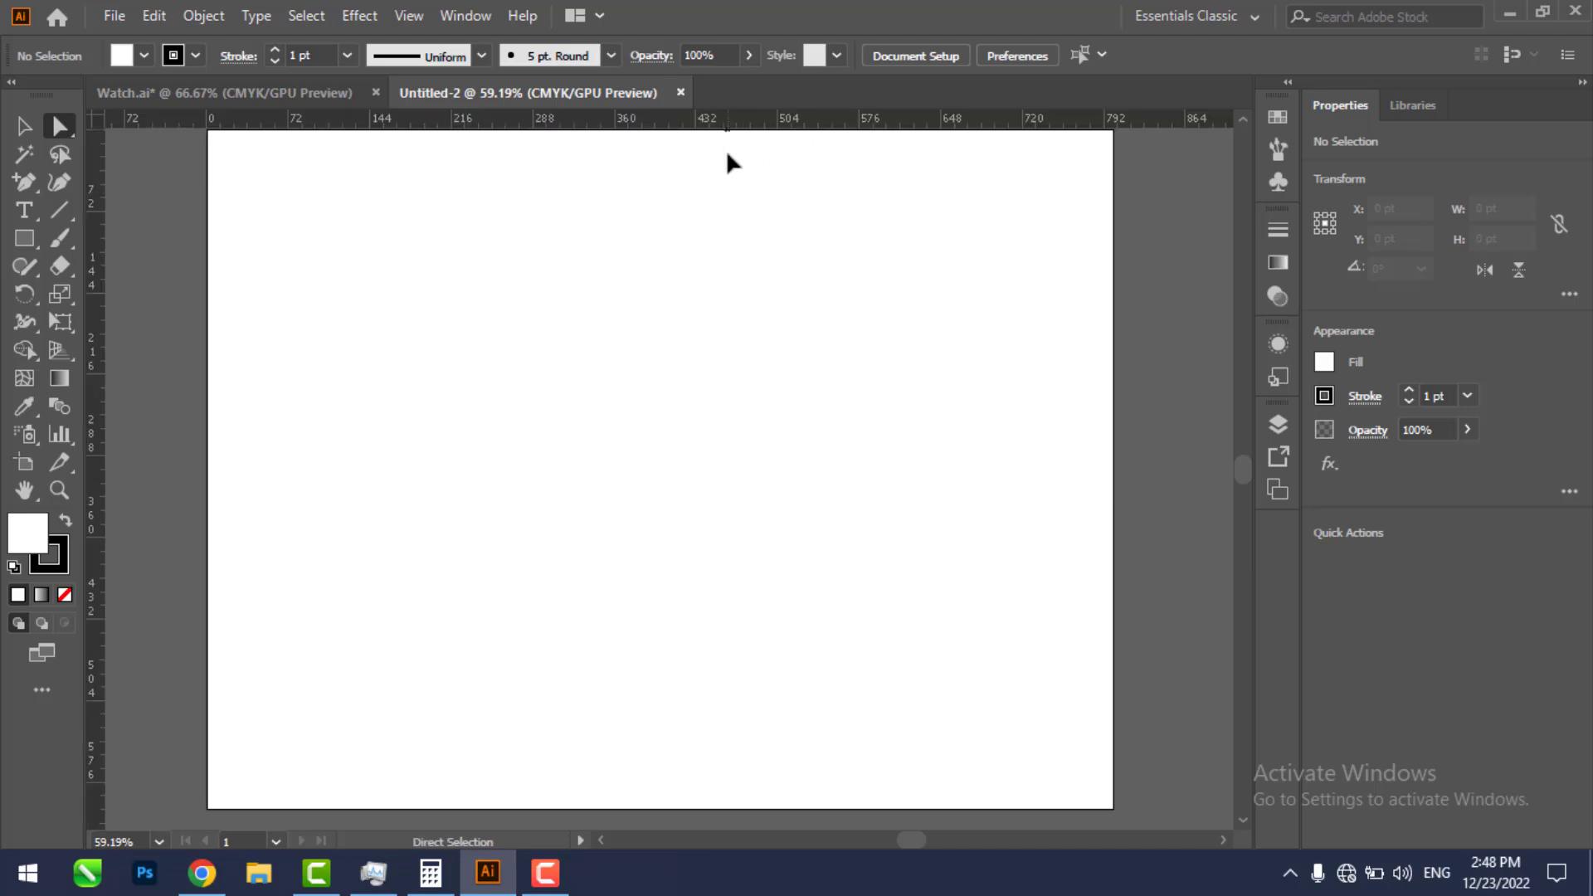
left_click_drag(726, 125, 755, 479)
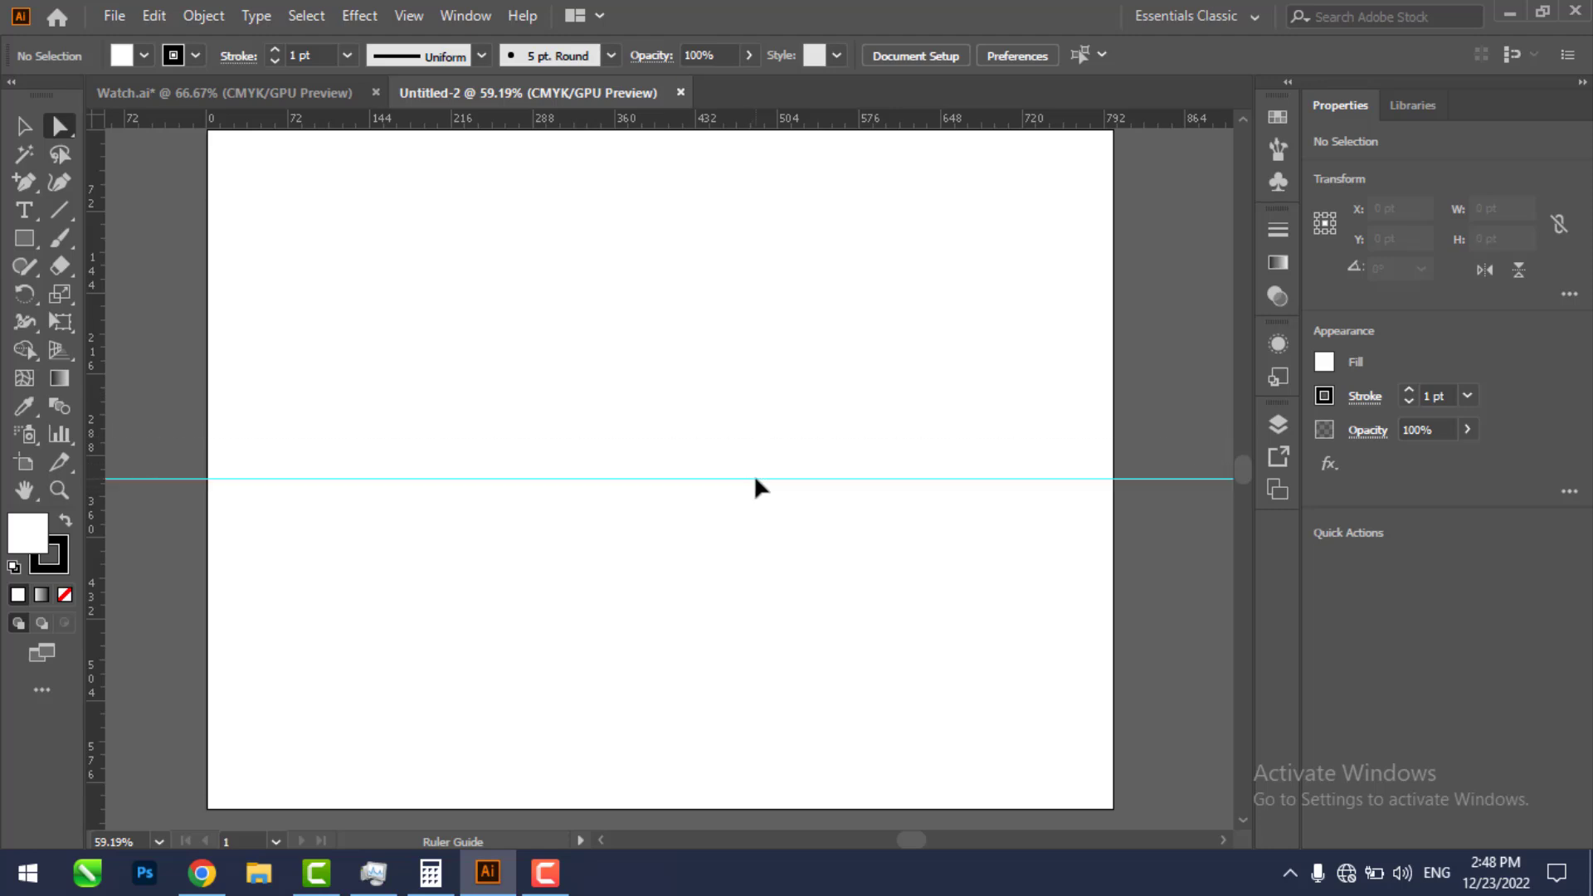
left_click_drag(100, 494, 662, 501)
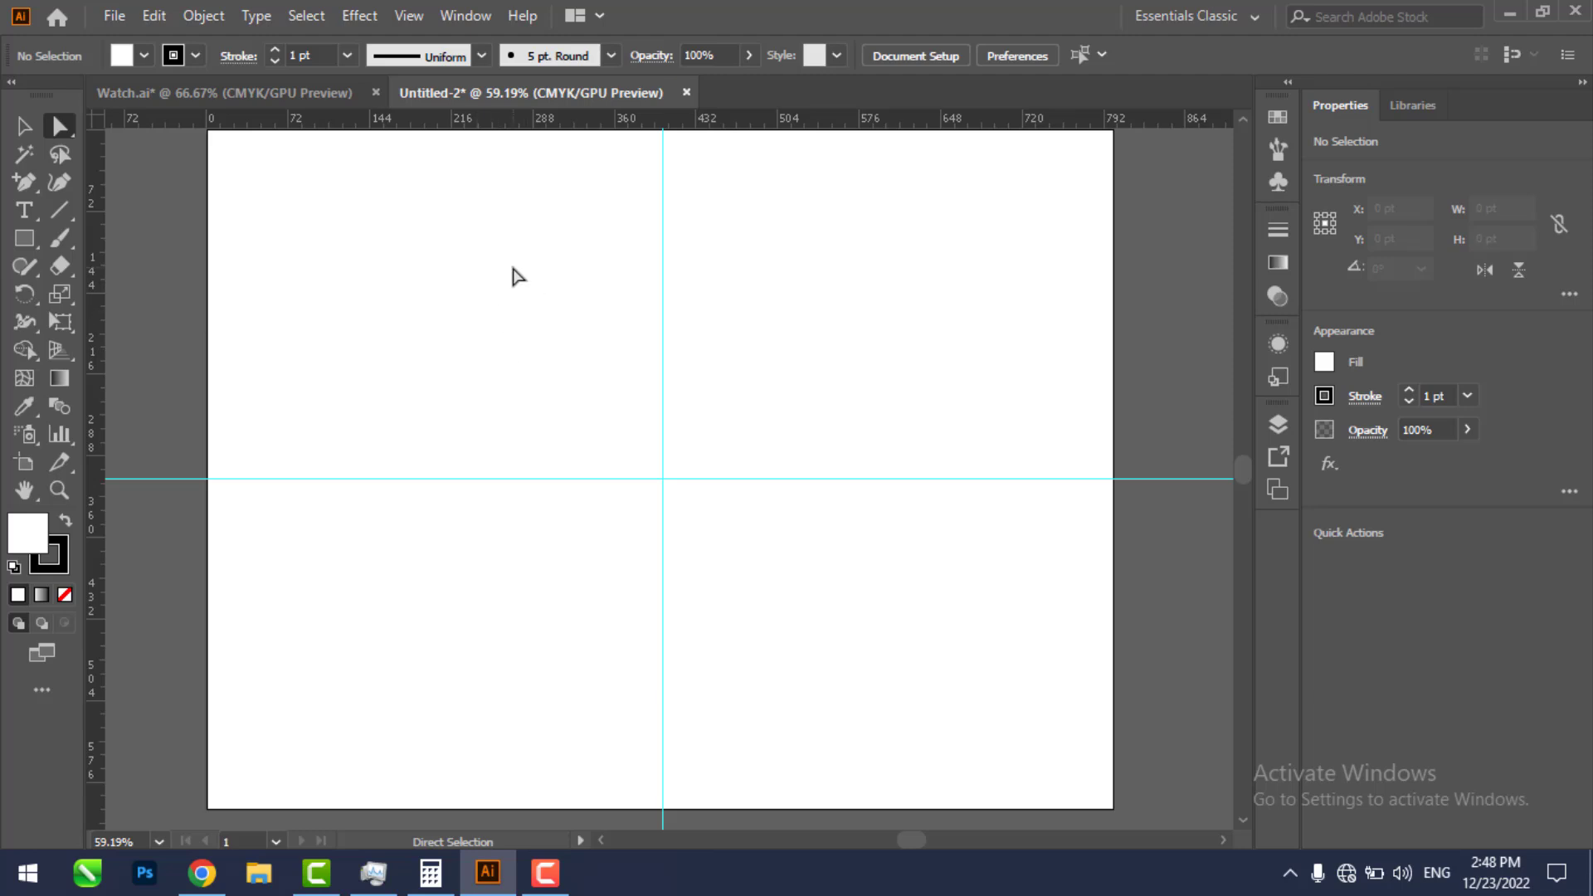
Step: Draw a circle about 210 pt in diameter near the middle of the artboard with the Ellipse tool
left_click(39, 244)
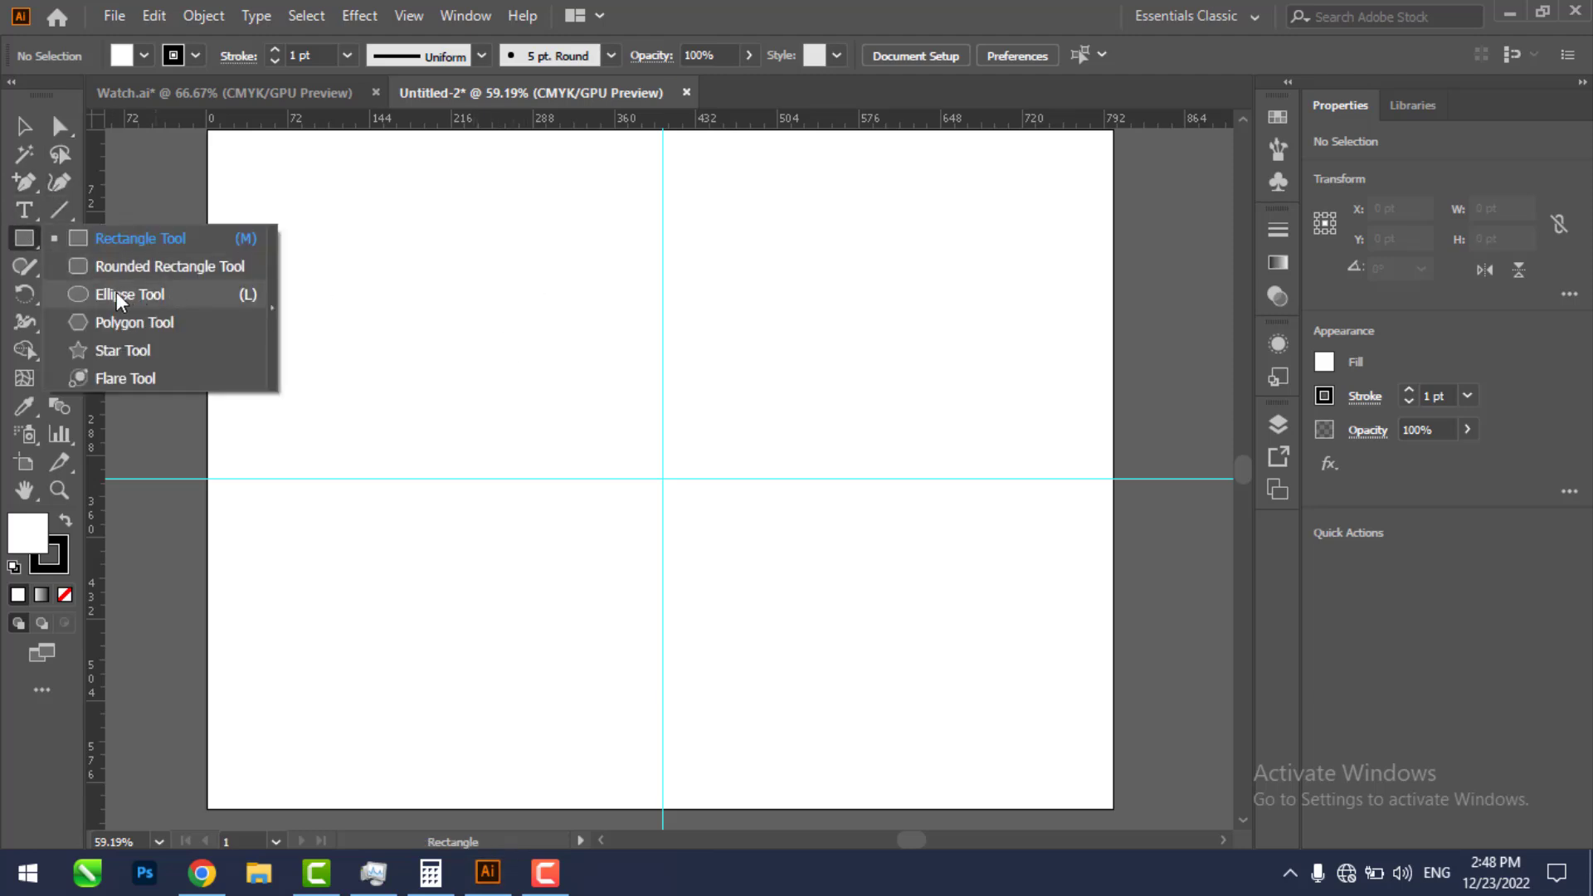
left_click(117, 294)
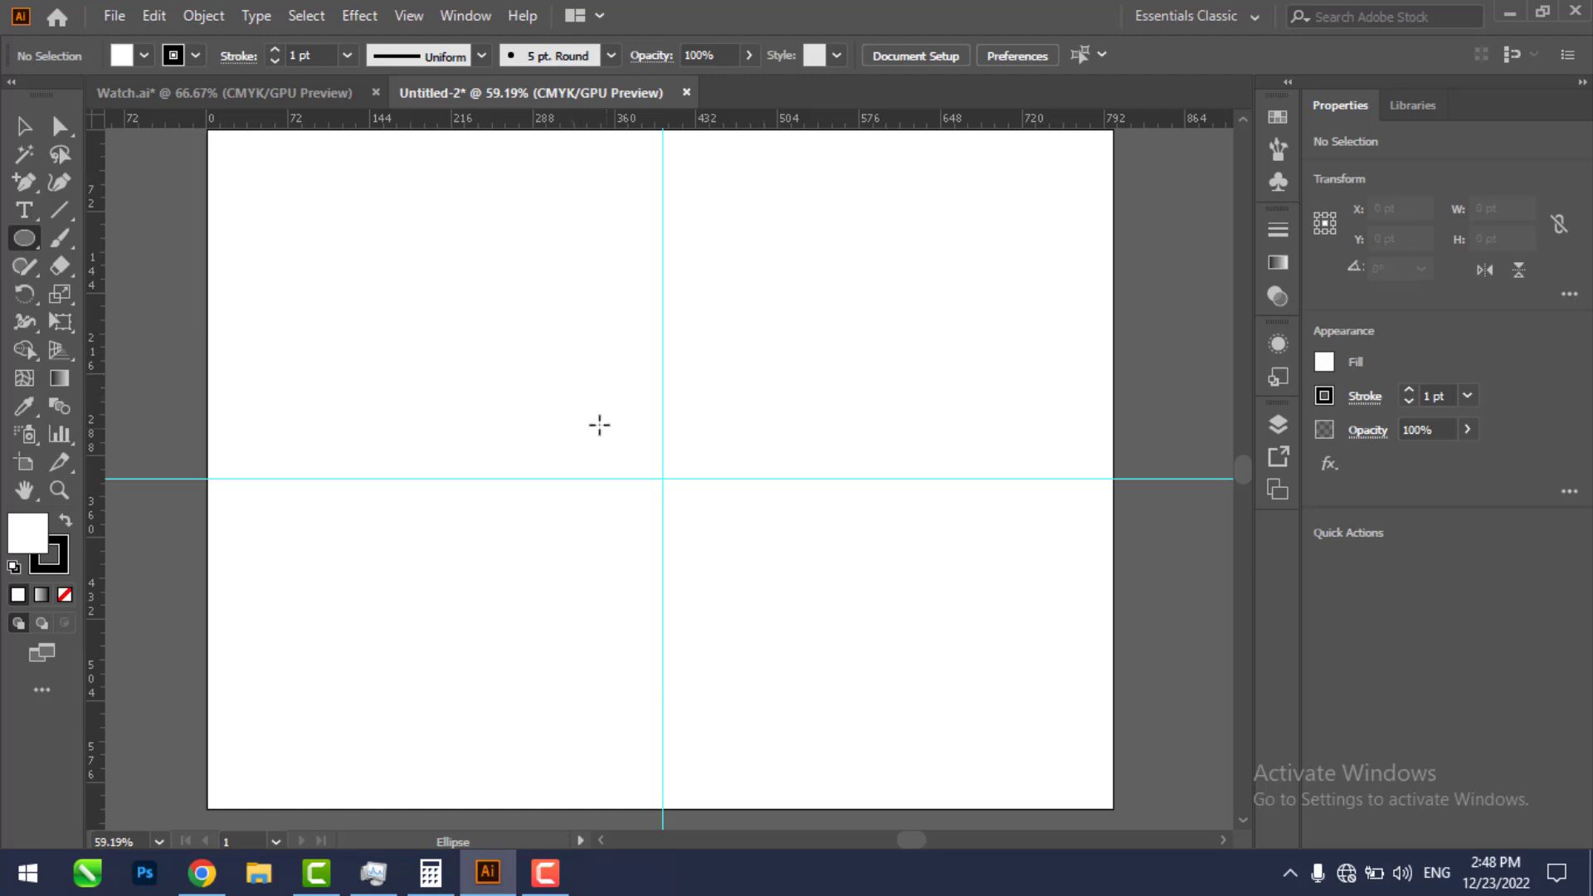
left_click_drag(583, 369, 789, 609)
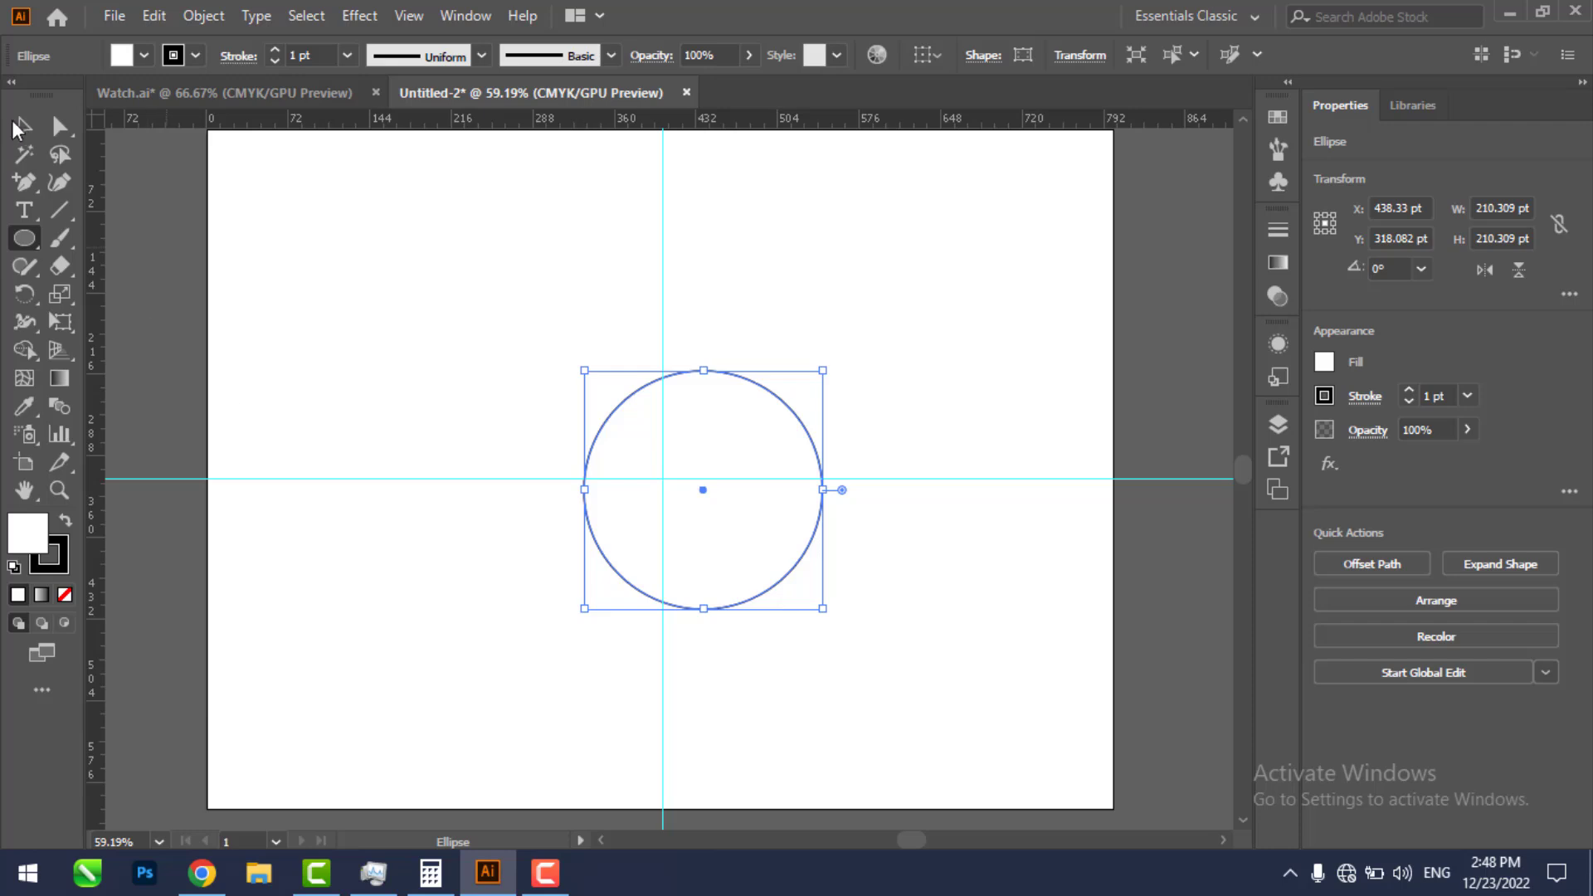
Step: Move the circle so its centre sits on the intersection of the two guides, and deselect it
key("v")
left_click(705, 496)
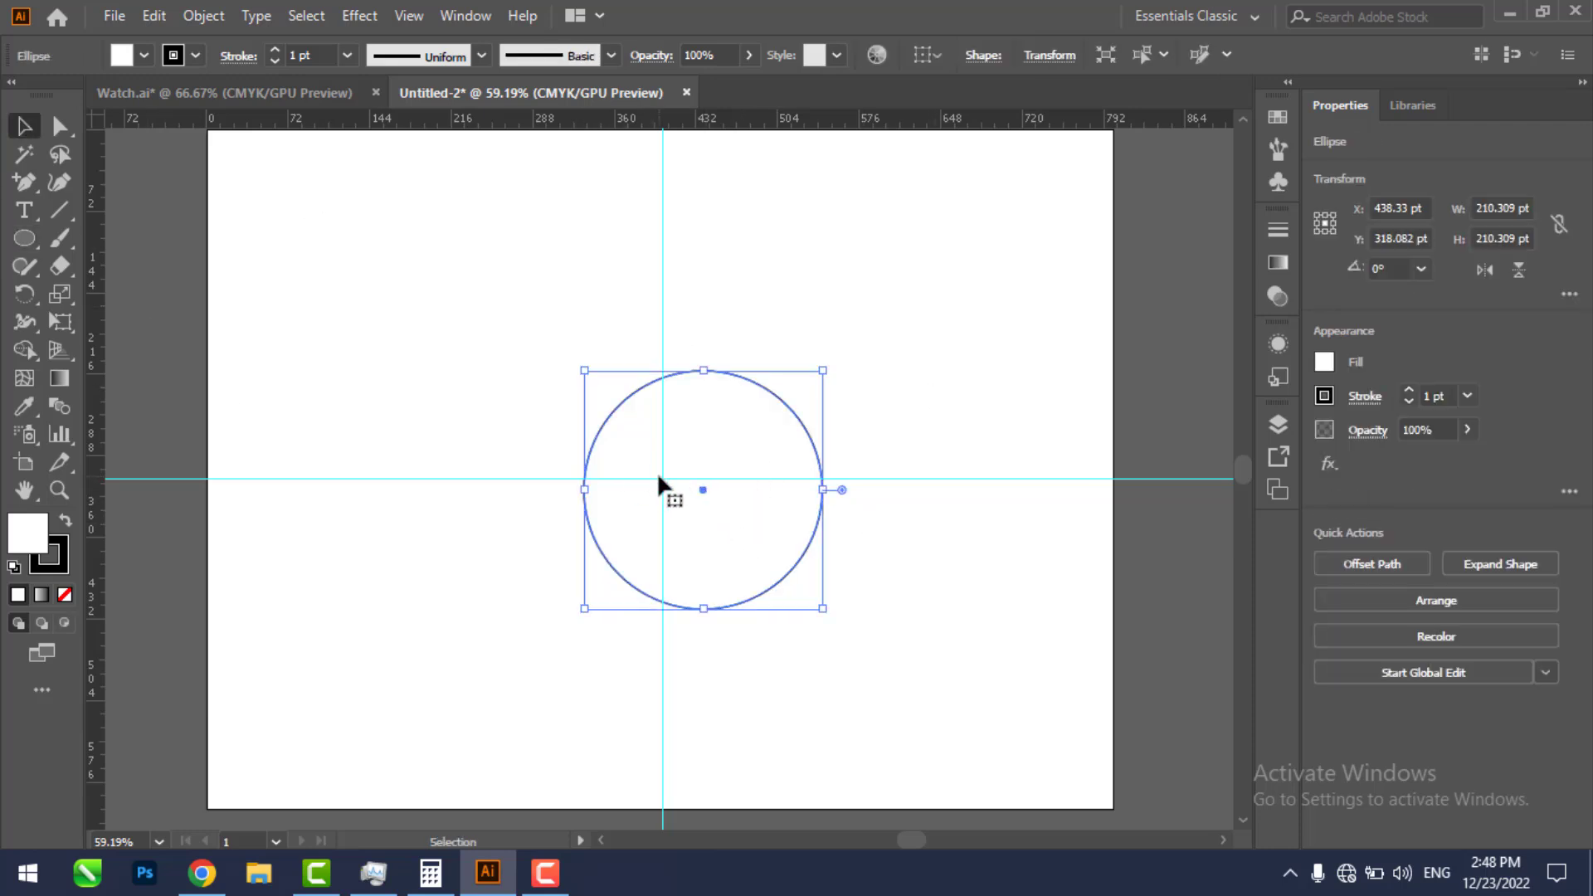
left_click_drag(703, 491, 661, 480)
left_click(896, 349)
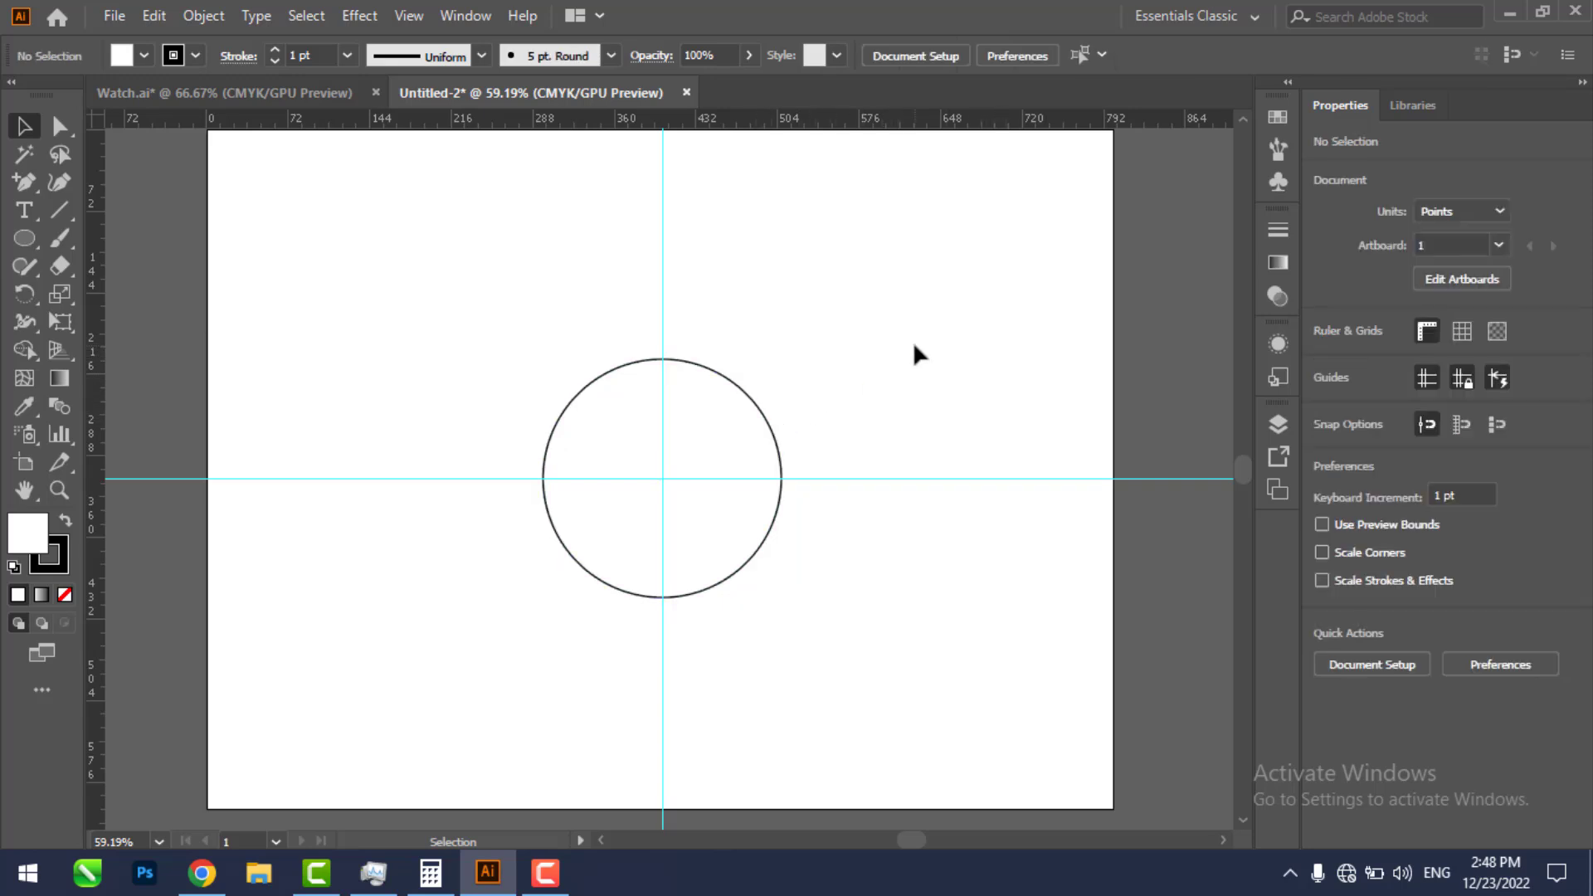
Step: Fill the centred circle with the dark purple colour 423544 and deselect it
left_click(733, 415)
double_click(27, 532)
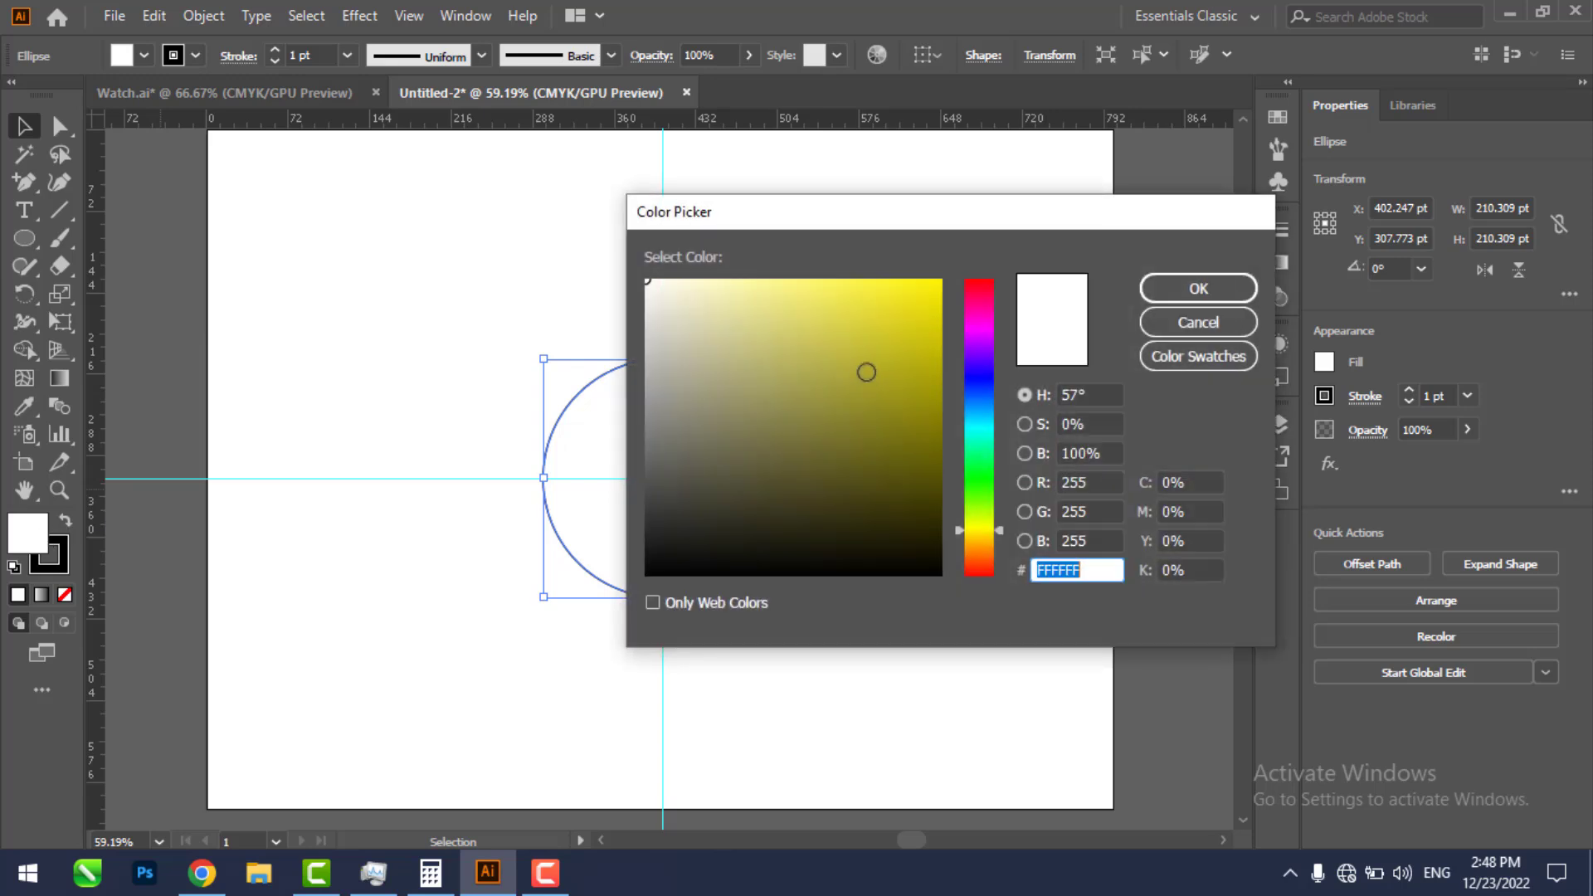
left_click_drag(973, 441, 986, 343)
left_click(813, 524)
left_click(801, 495)
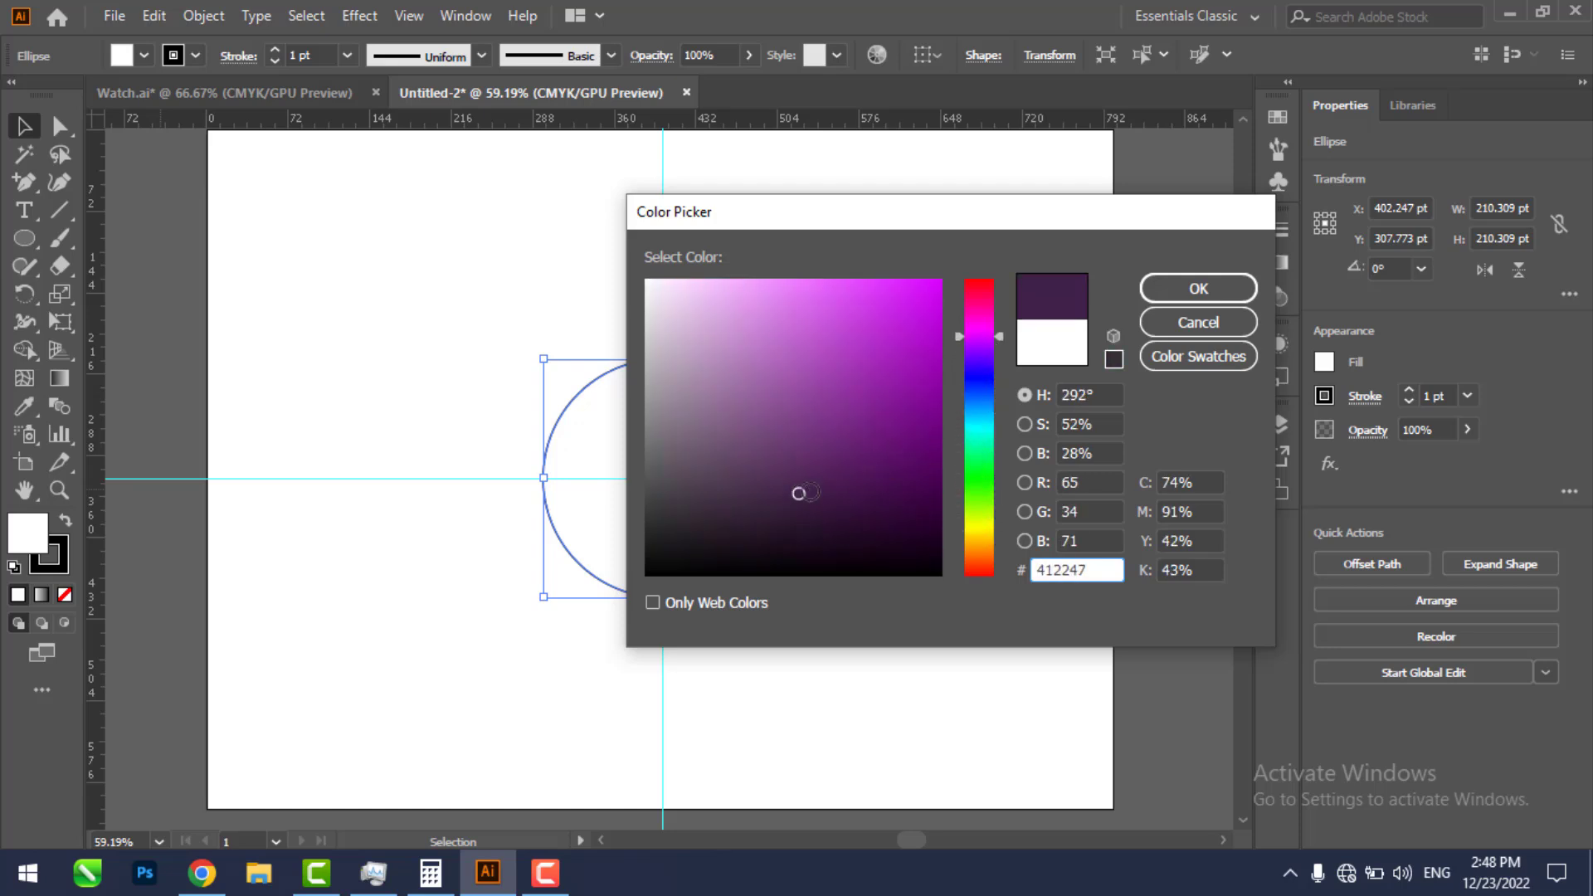
left_click(877, 478)
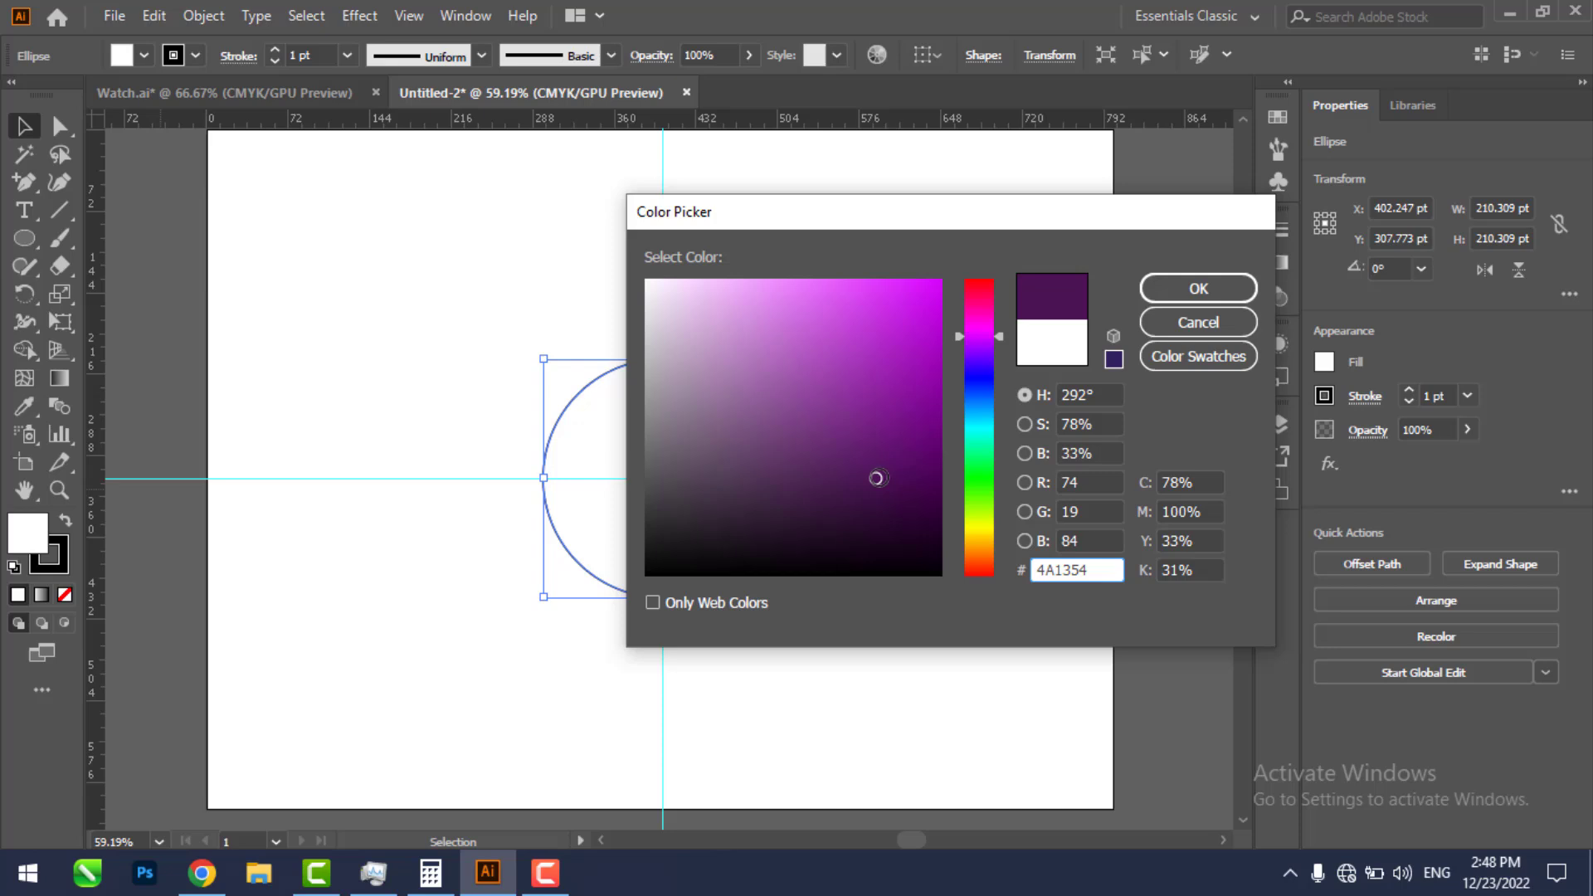
left_click(804, 456)
left_click(745, 482)
left_click(735, 432)
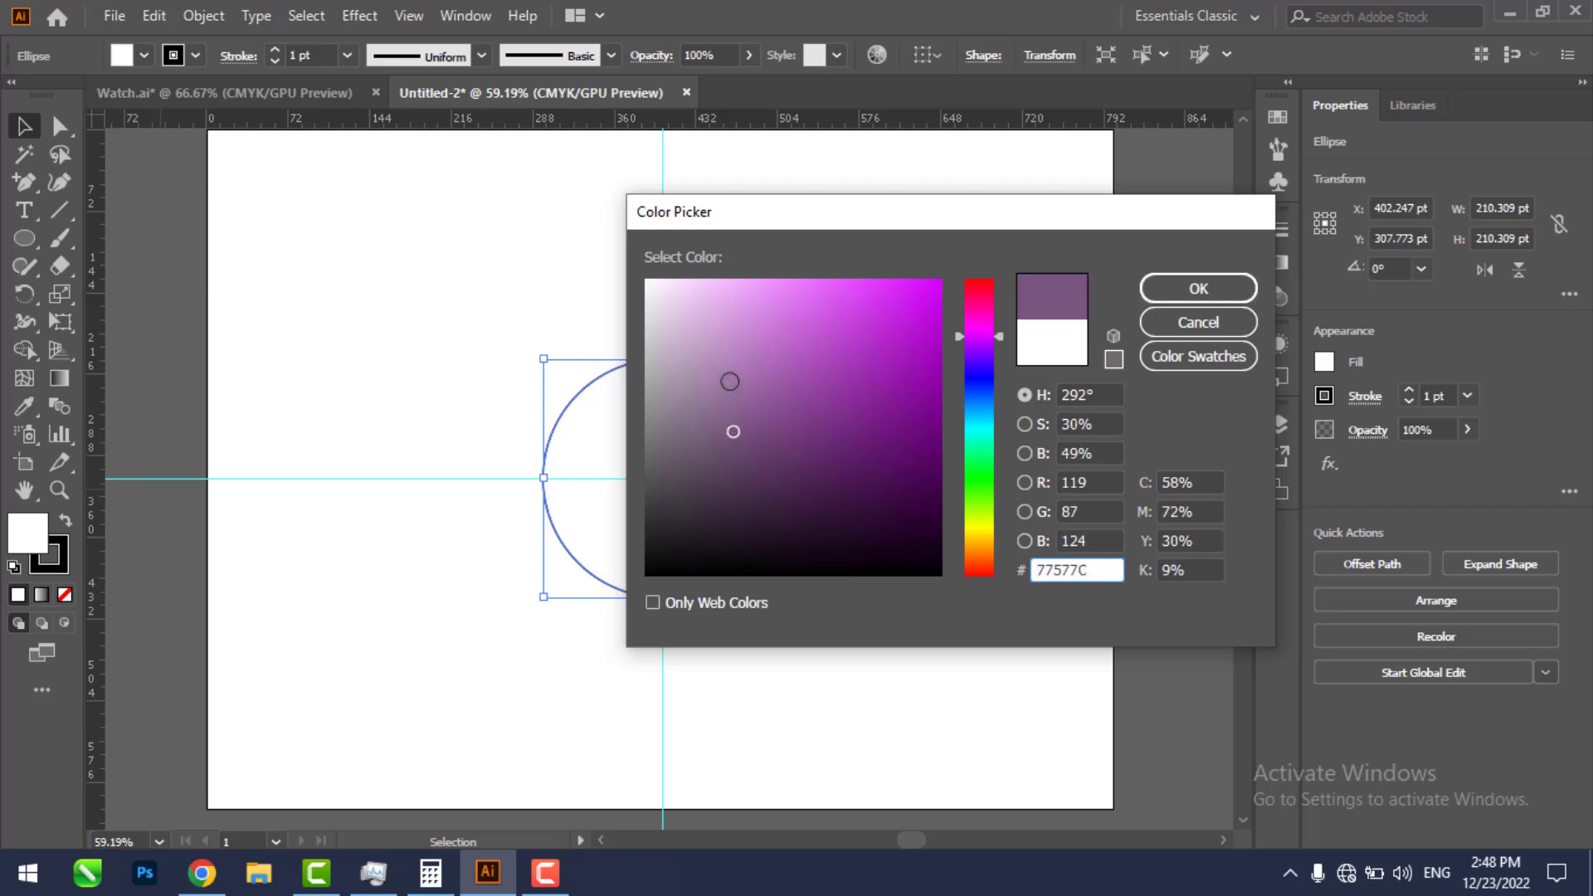
left_click(700, 460)
left_click(716, 495)
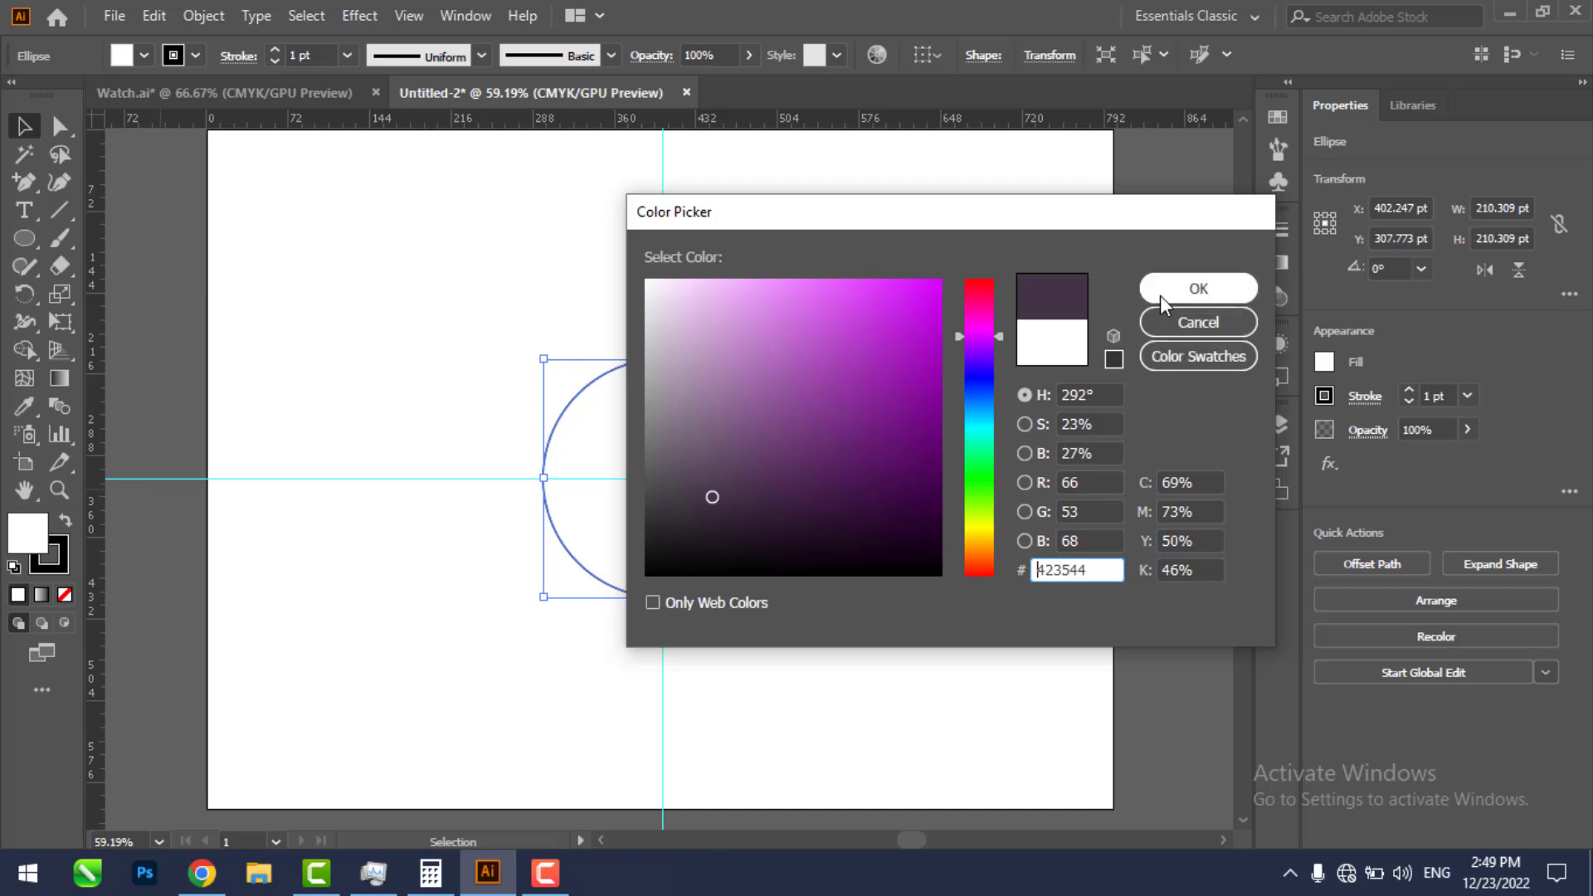
left_click(1197, 288)
left_click(373, 217)
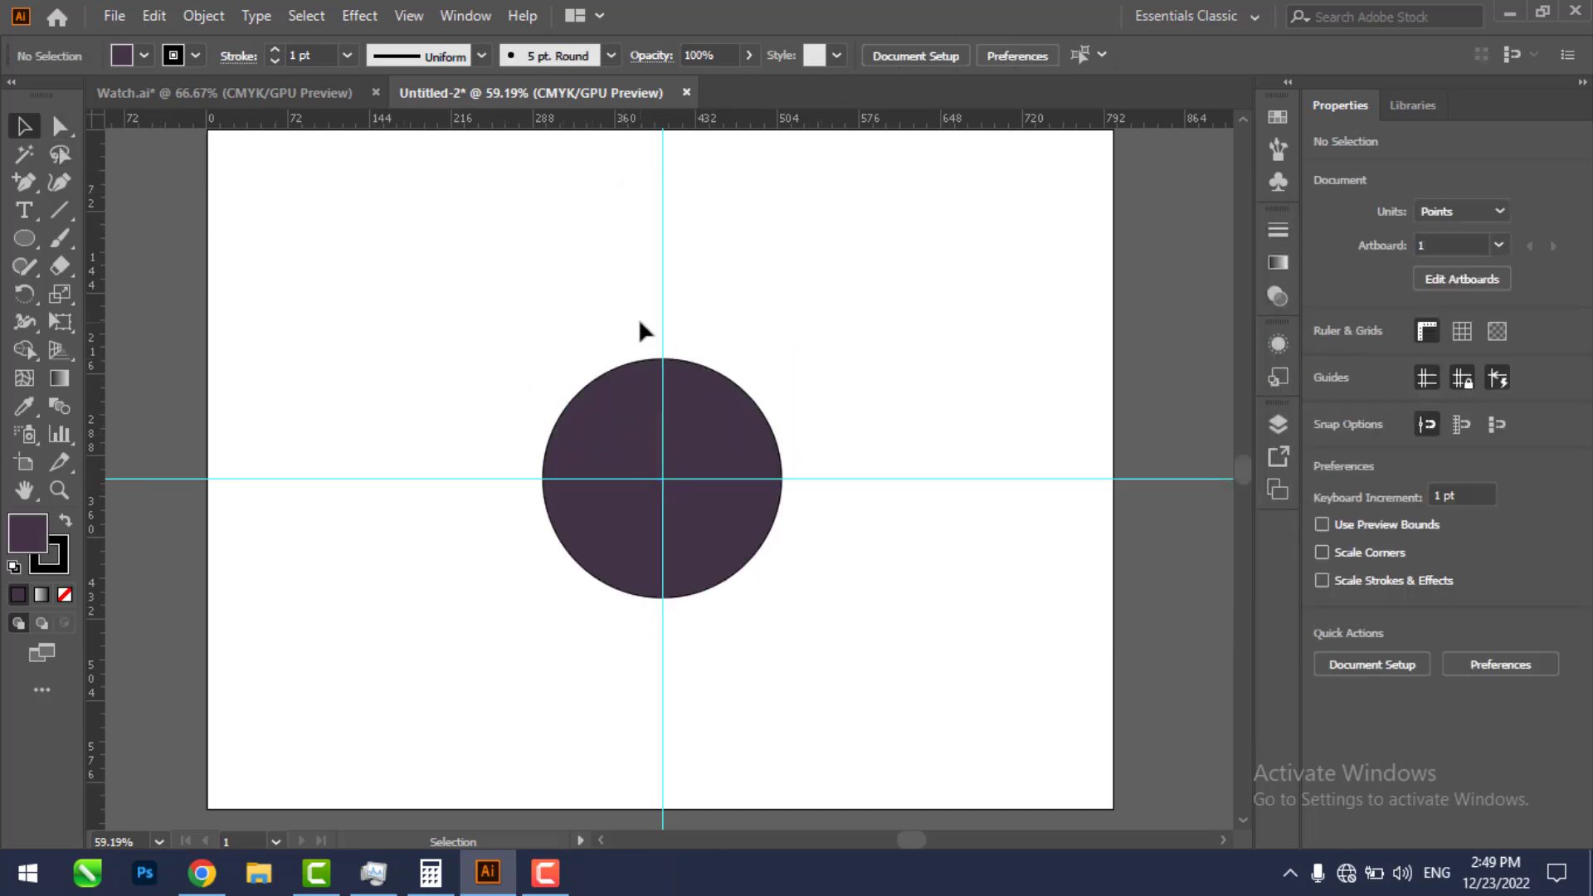
Step: Using the Watch.ai dial as reference, draw a circle about 4 pt in diameter just inside the dark circle's top edge, near the vertical guide
key("z")
left_click(665, 365)
left_click(639, 490)
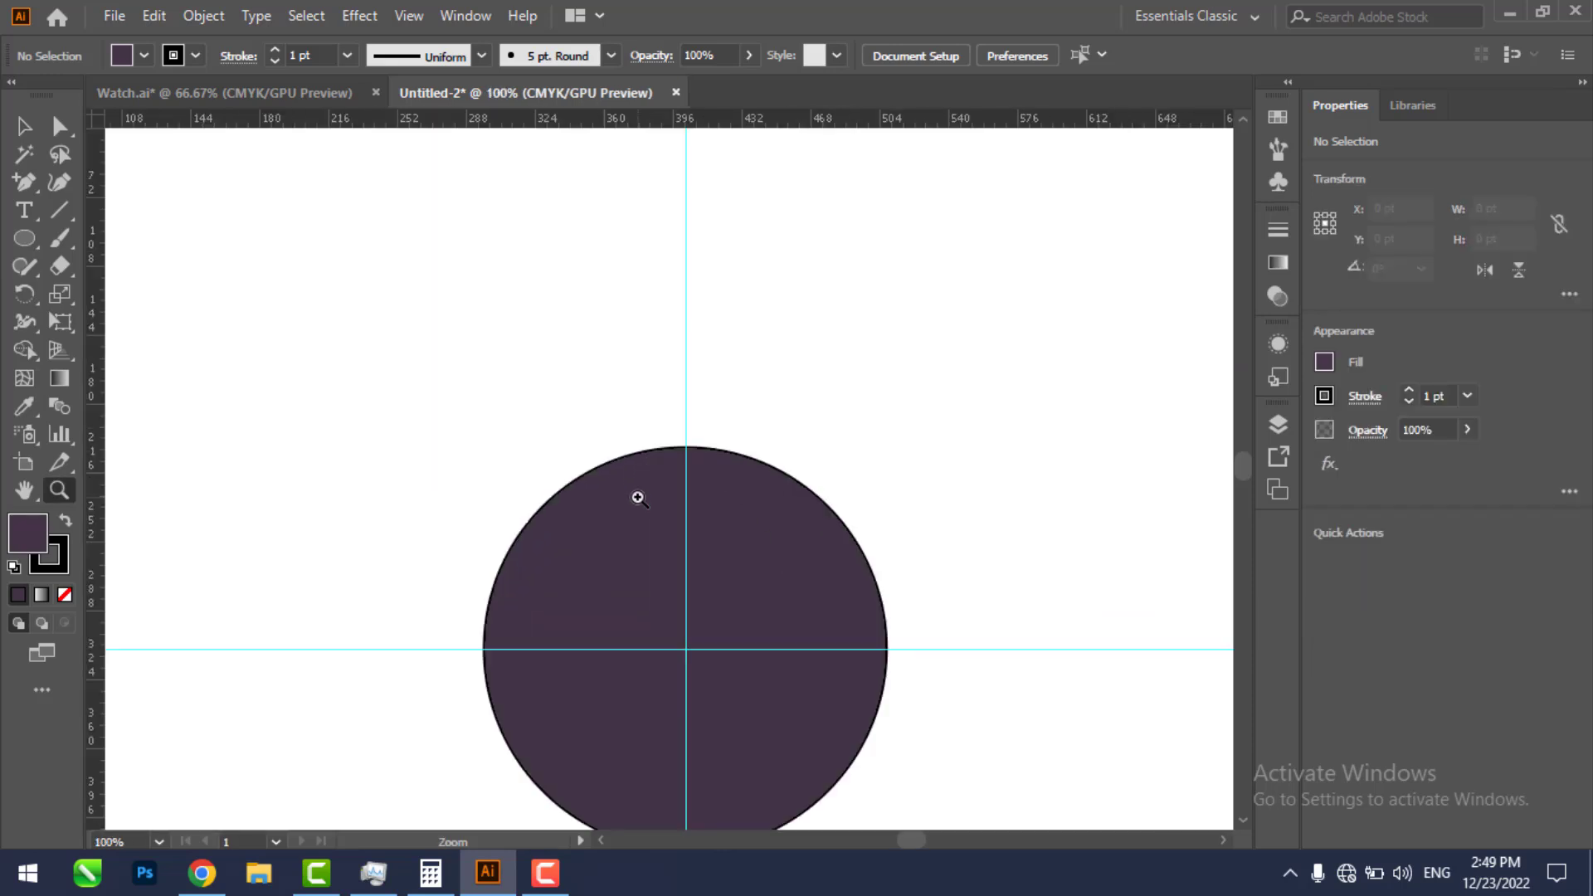
left_click_drag(726, 500, 752, 527)
left_click_drag(658, 428, 967, 725)
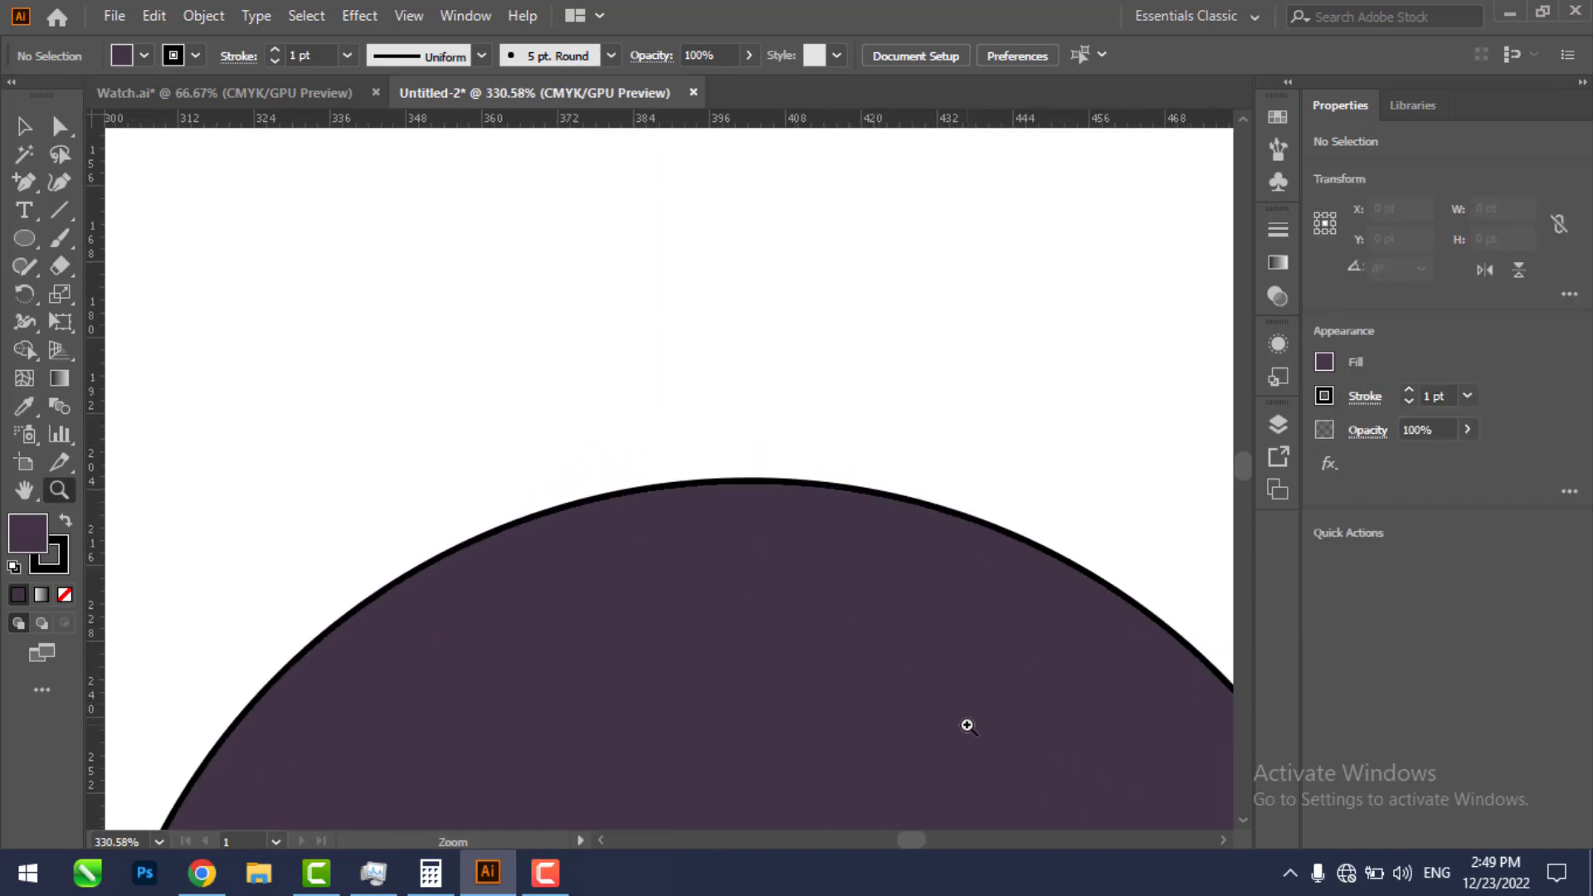
left_click(33, 243)
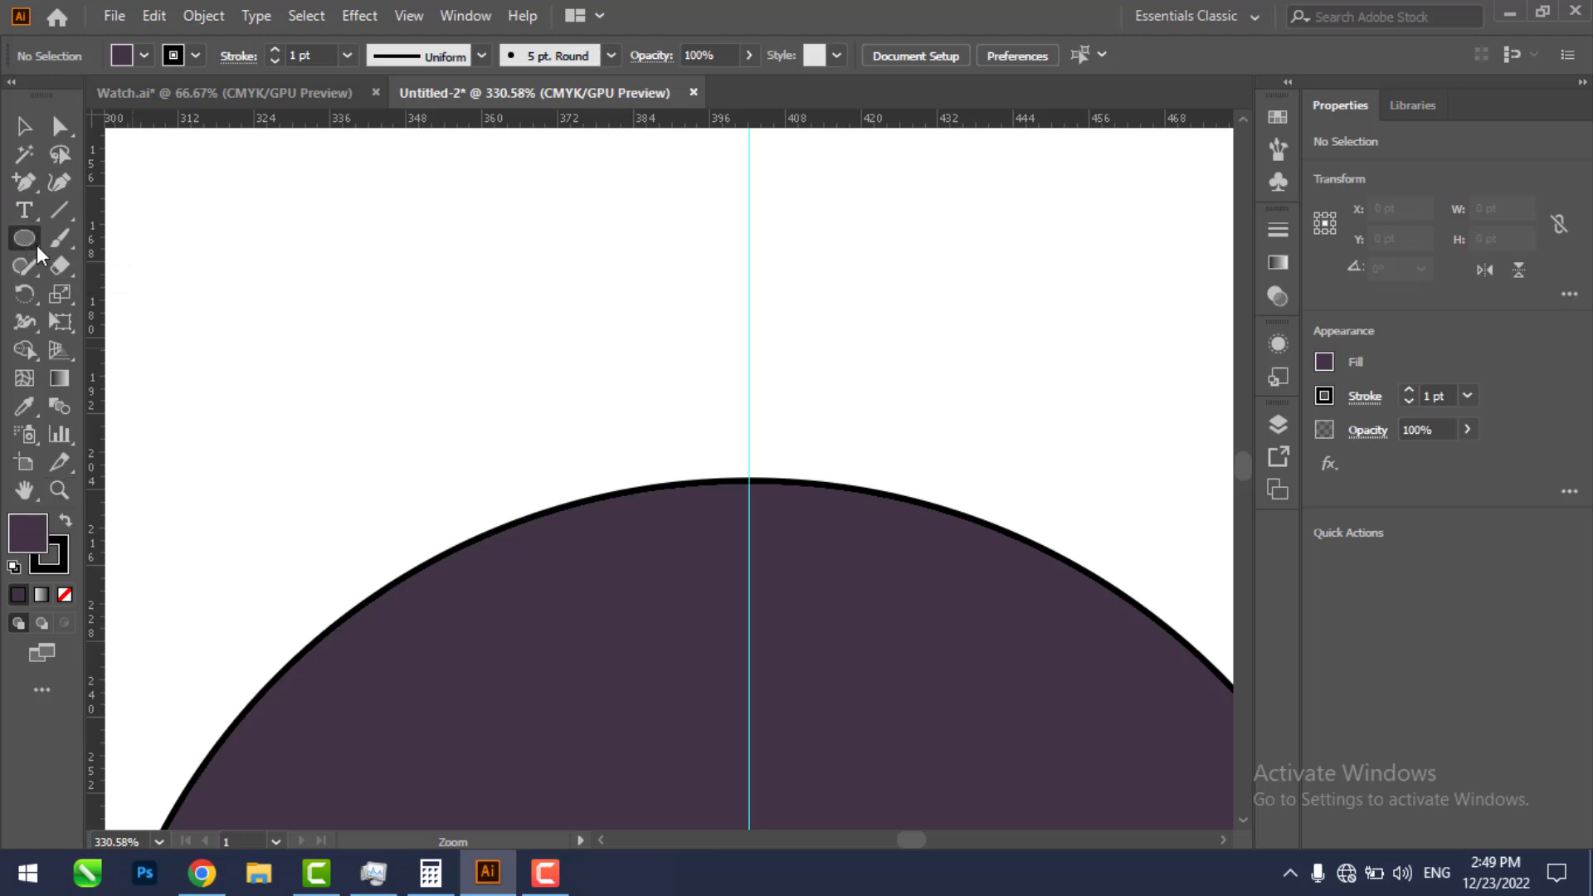
left_click(290, 98)
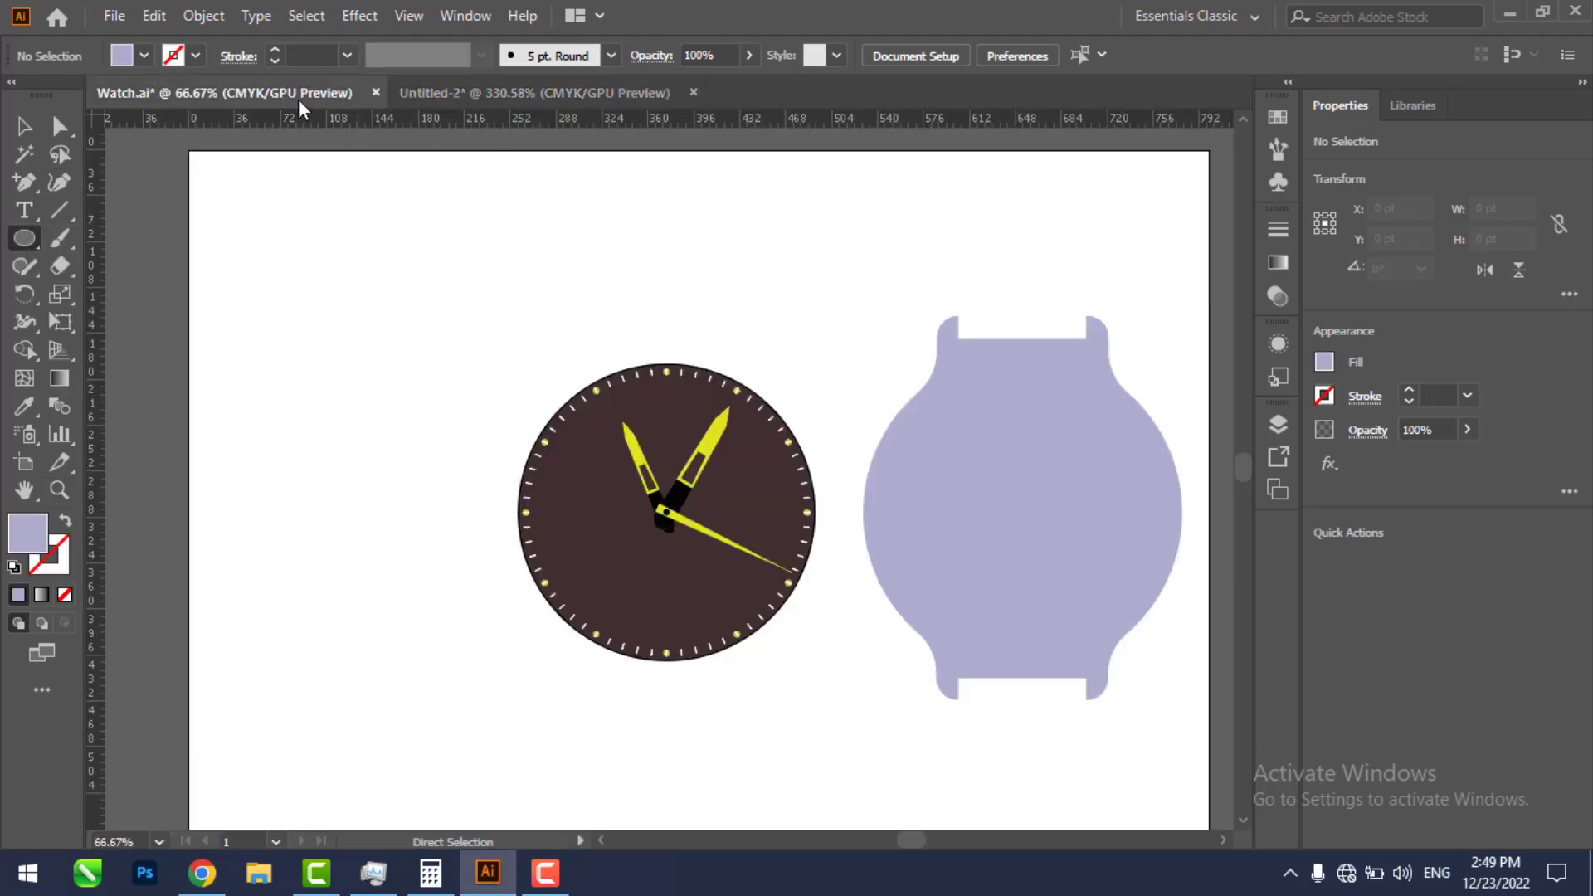
left_click(531, 93)
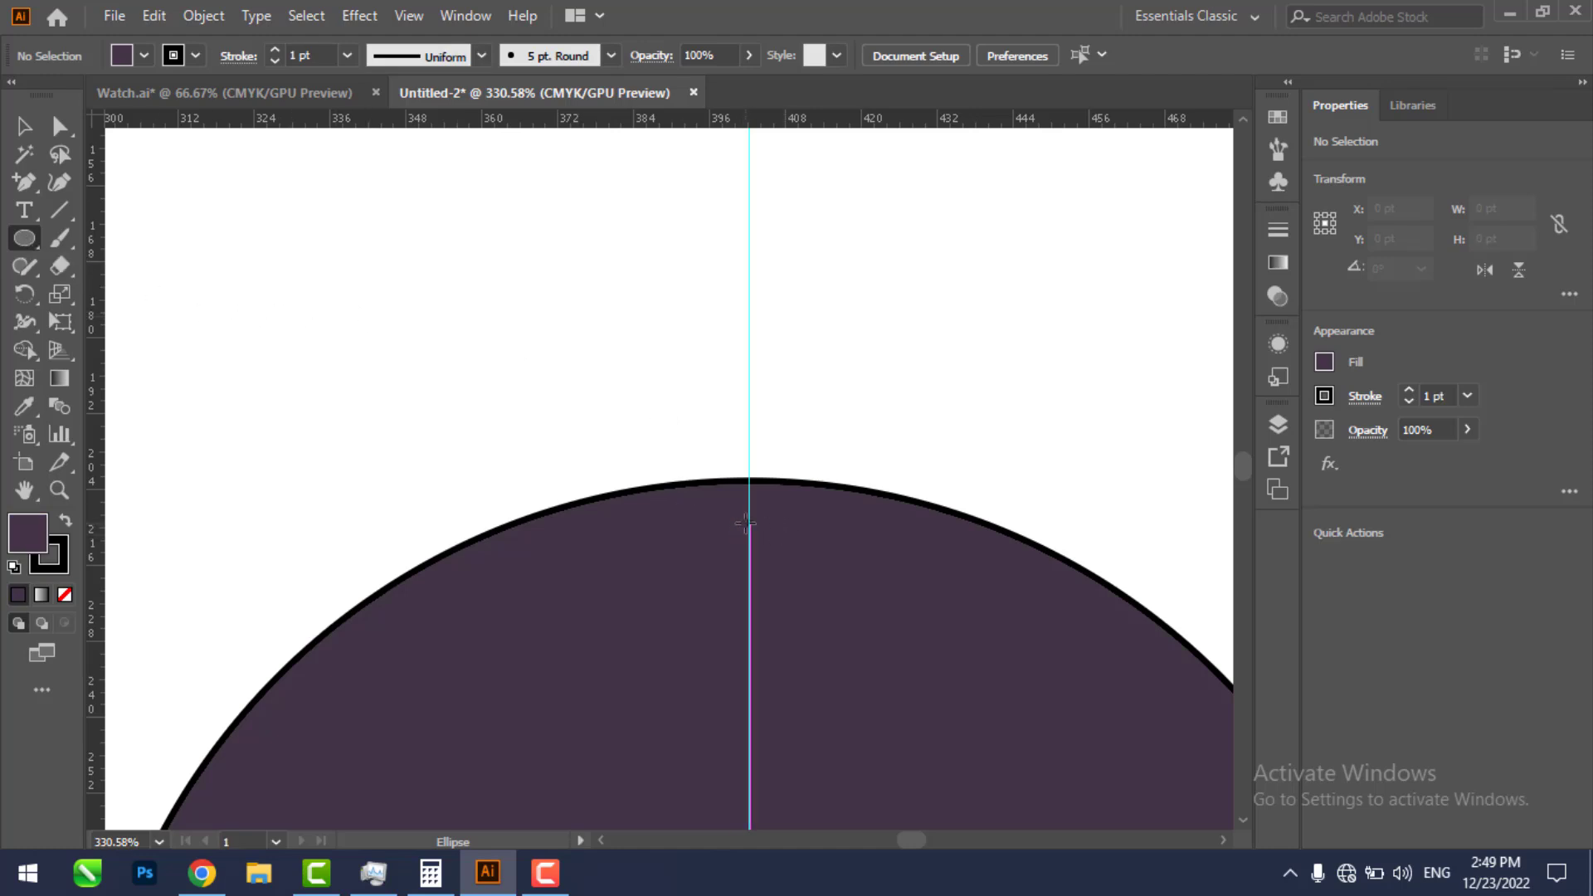
mouse_move(744, 523)
left_mouse_down()
mouse_move(755, 547)
mouse_move(754, 534)
left_mouse_up()
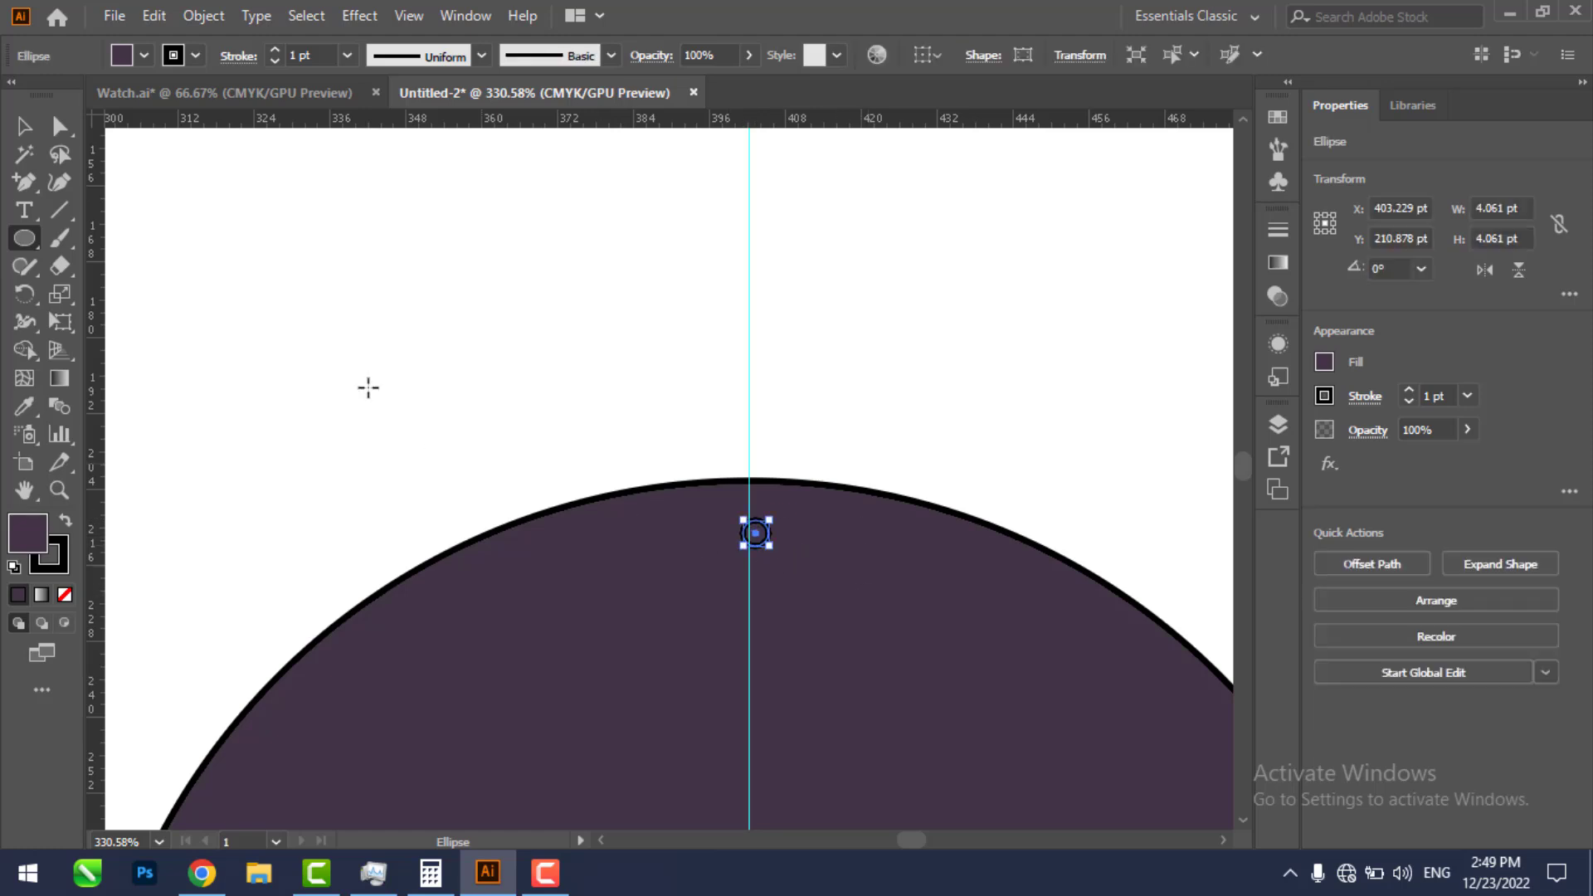
Step: Fill the small circle with the yellow-green colour C4D115
double_click(23, 533)
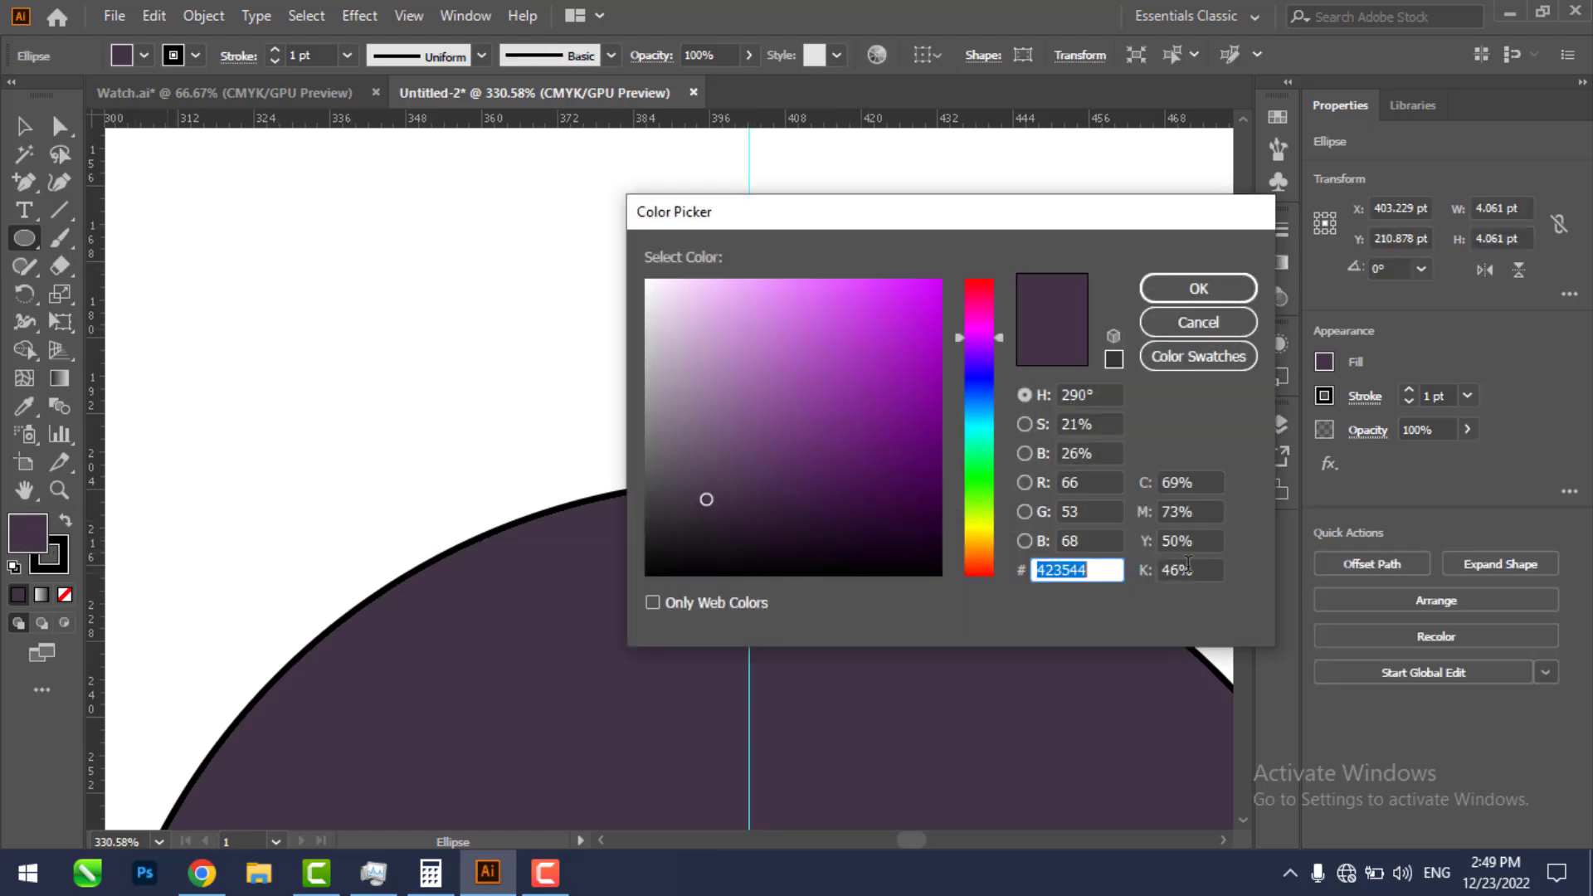
left_click(979, 522)
left_click(916, 327)
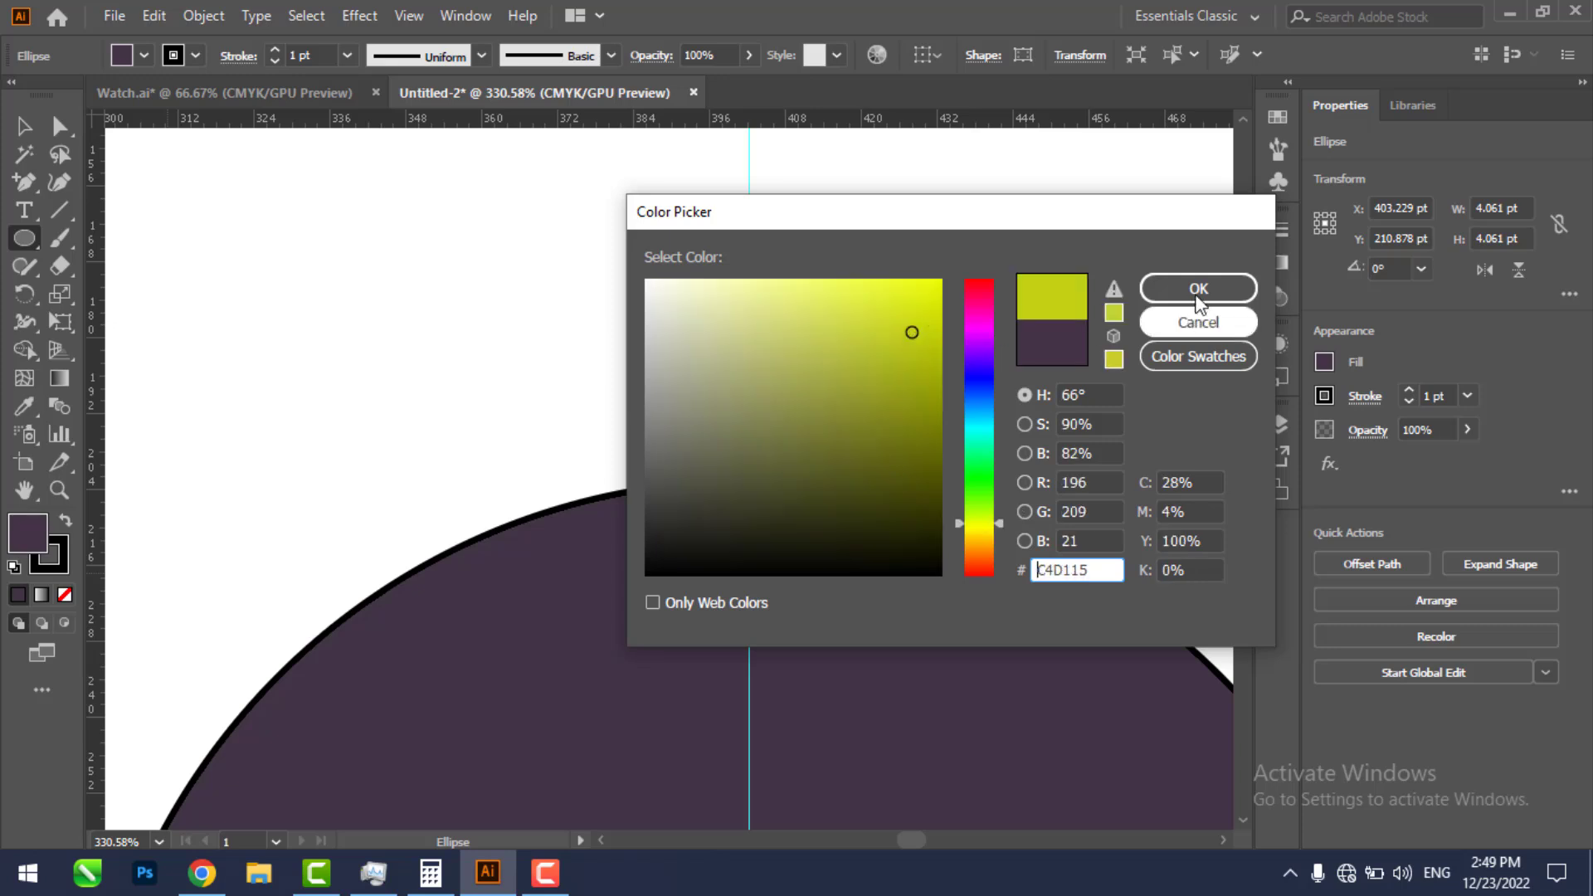
left_click(1198, 289)
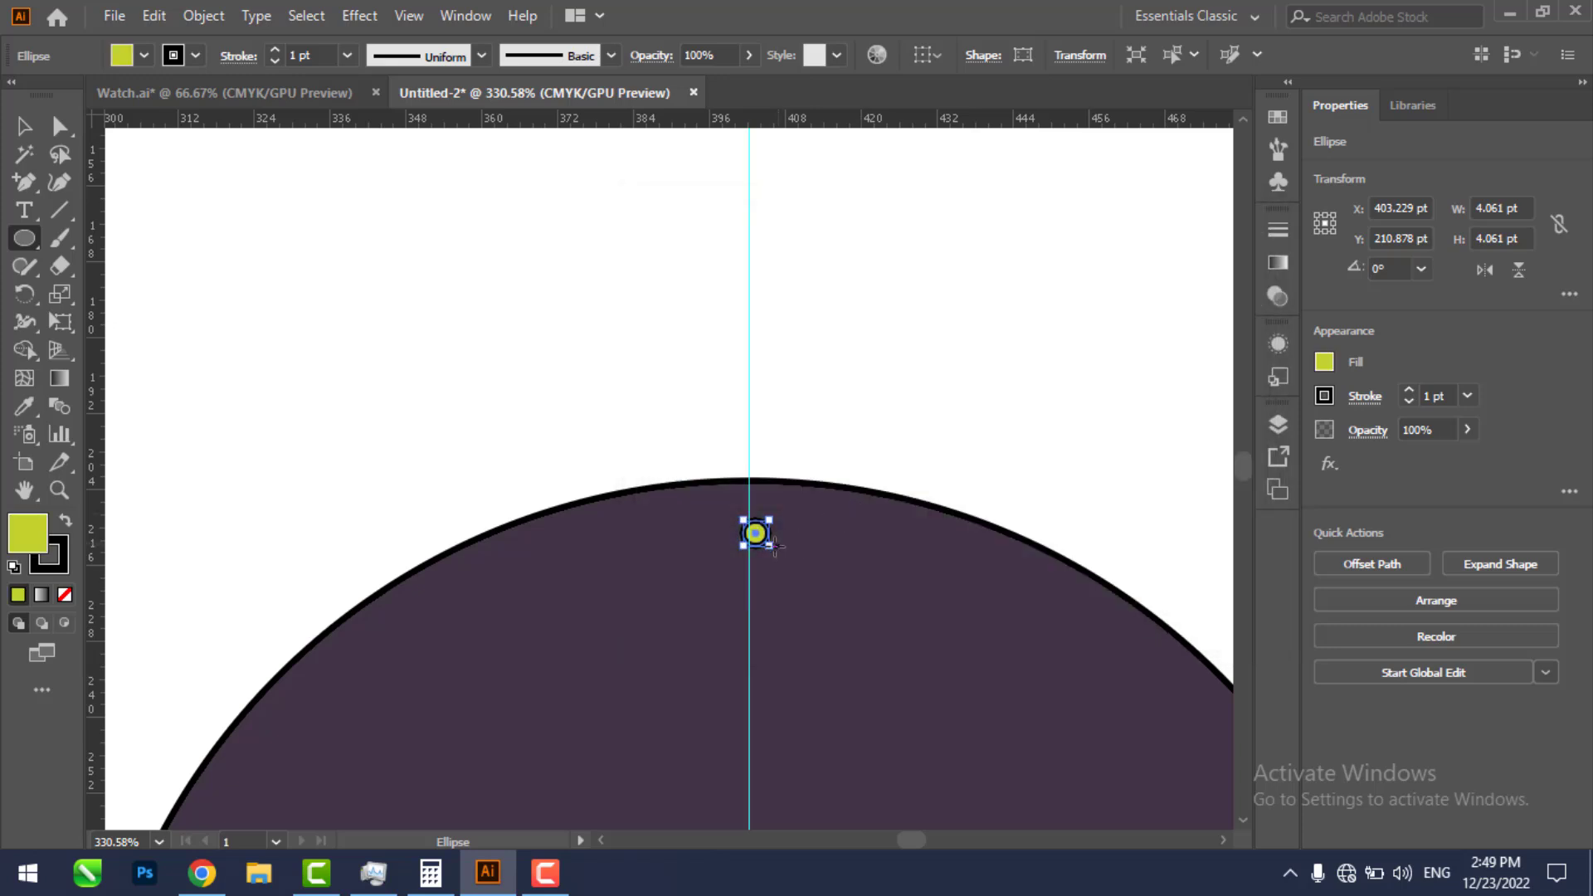
Step: Enlarge the small yellow-green circle to about 5.5 pt in diameter and deselect it
left_click_drag(769, 544, 779, 556)
left_click(24, 126)
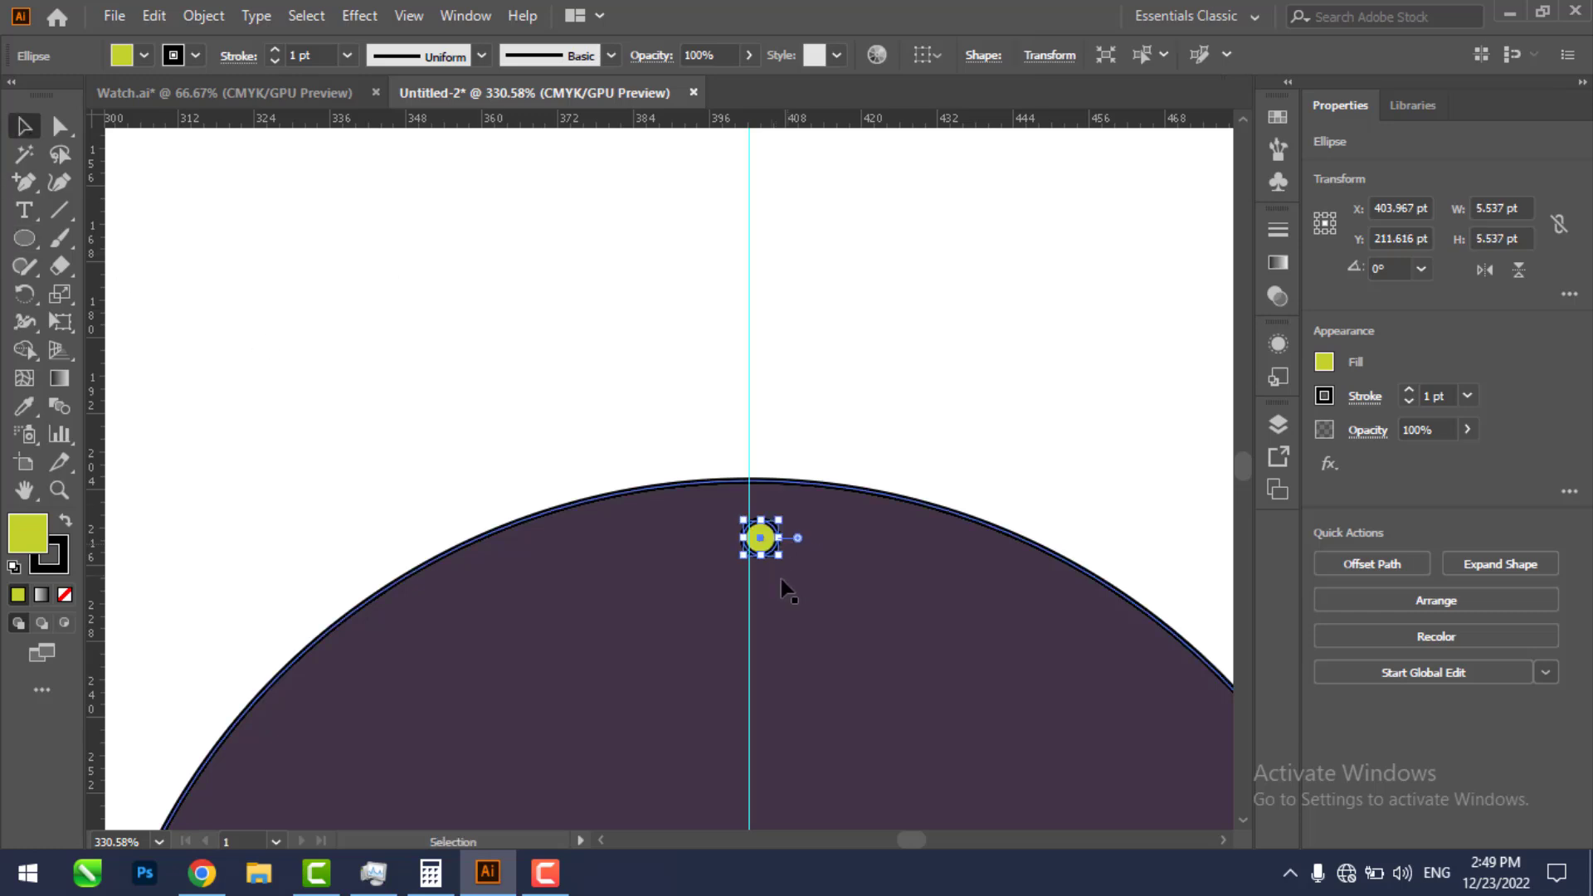
left_click(802, 510)
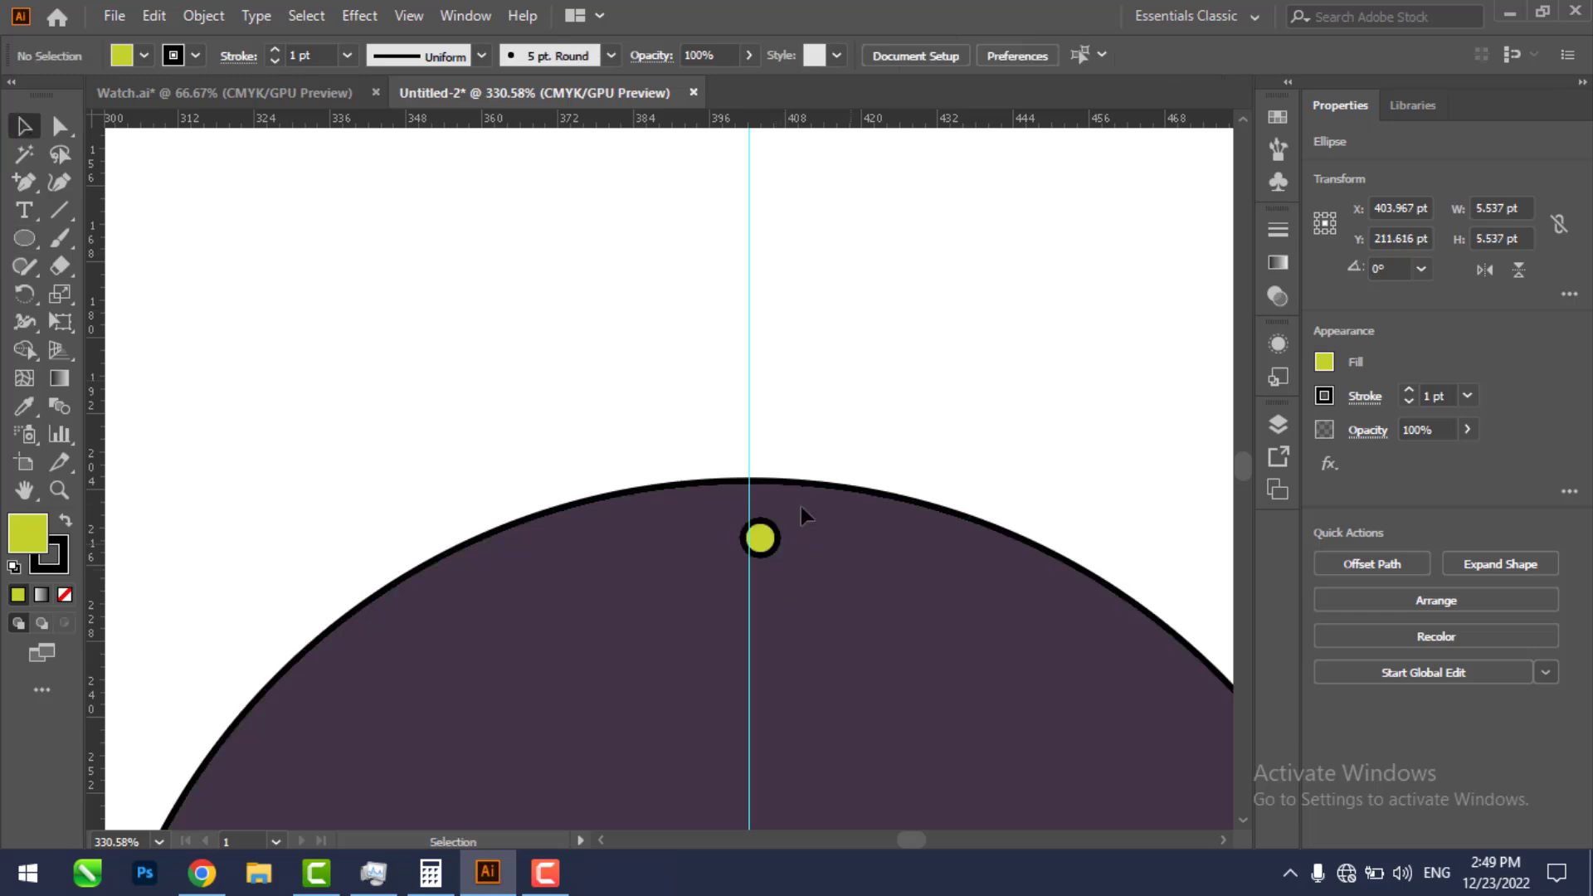
Step: Remove the stroke from the small yellow-green circle and deselect it
left_click(759, 541)
left_click(64, 563)
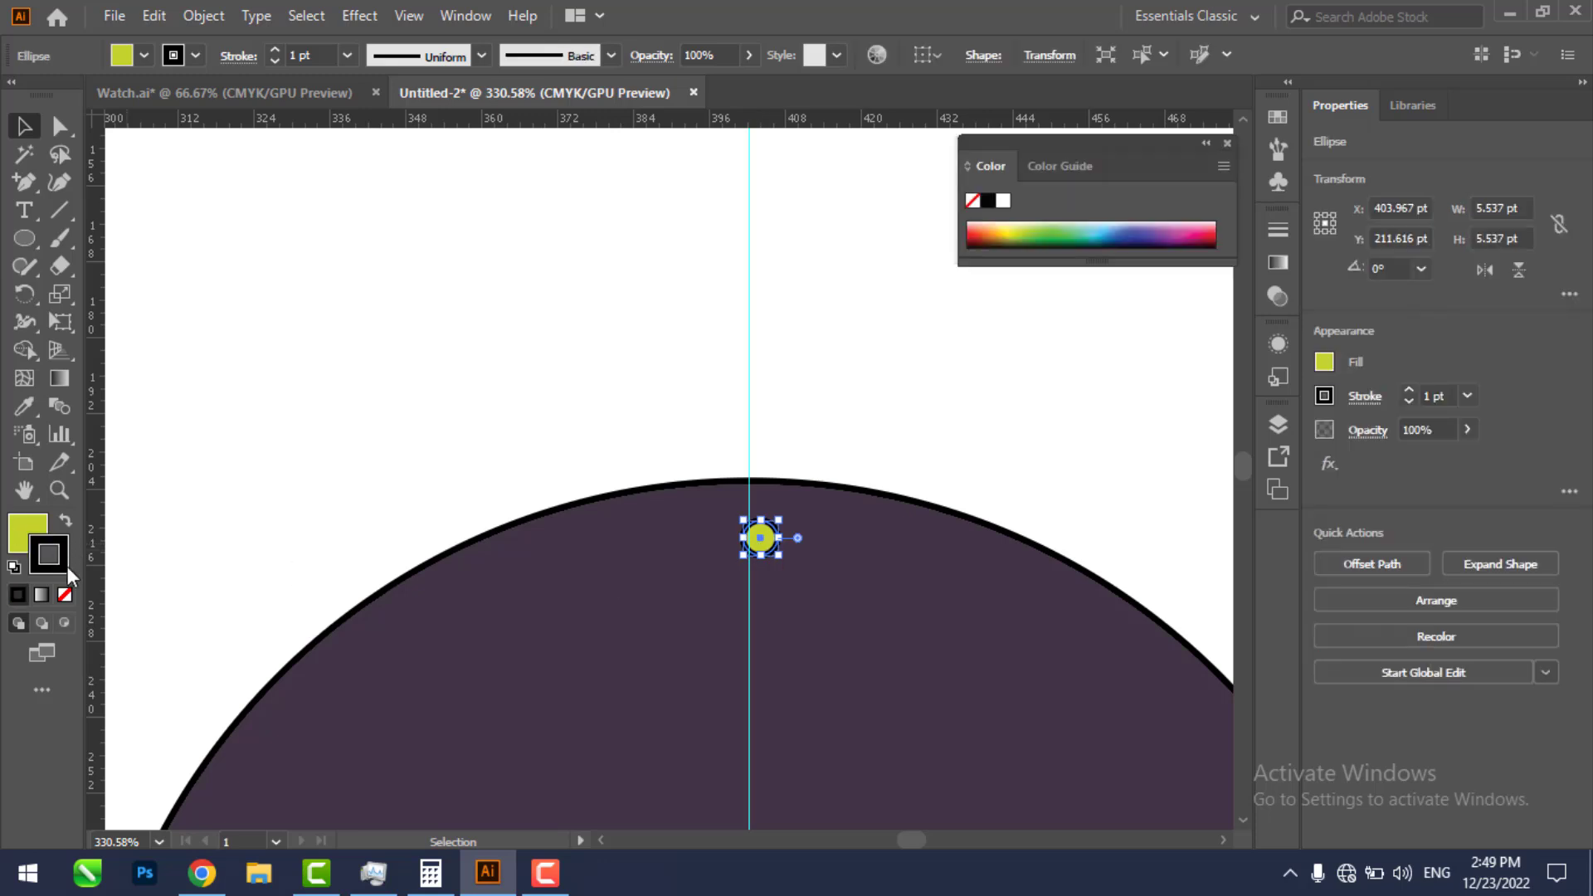
left_click(65, 595)
left_click(752, 553)
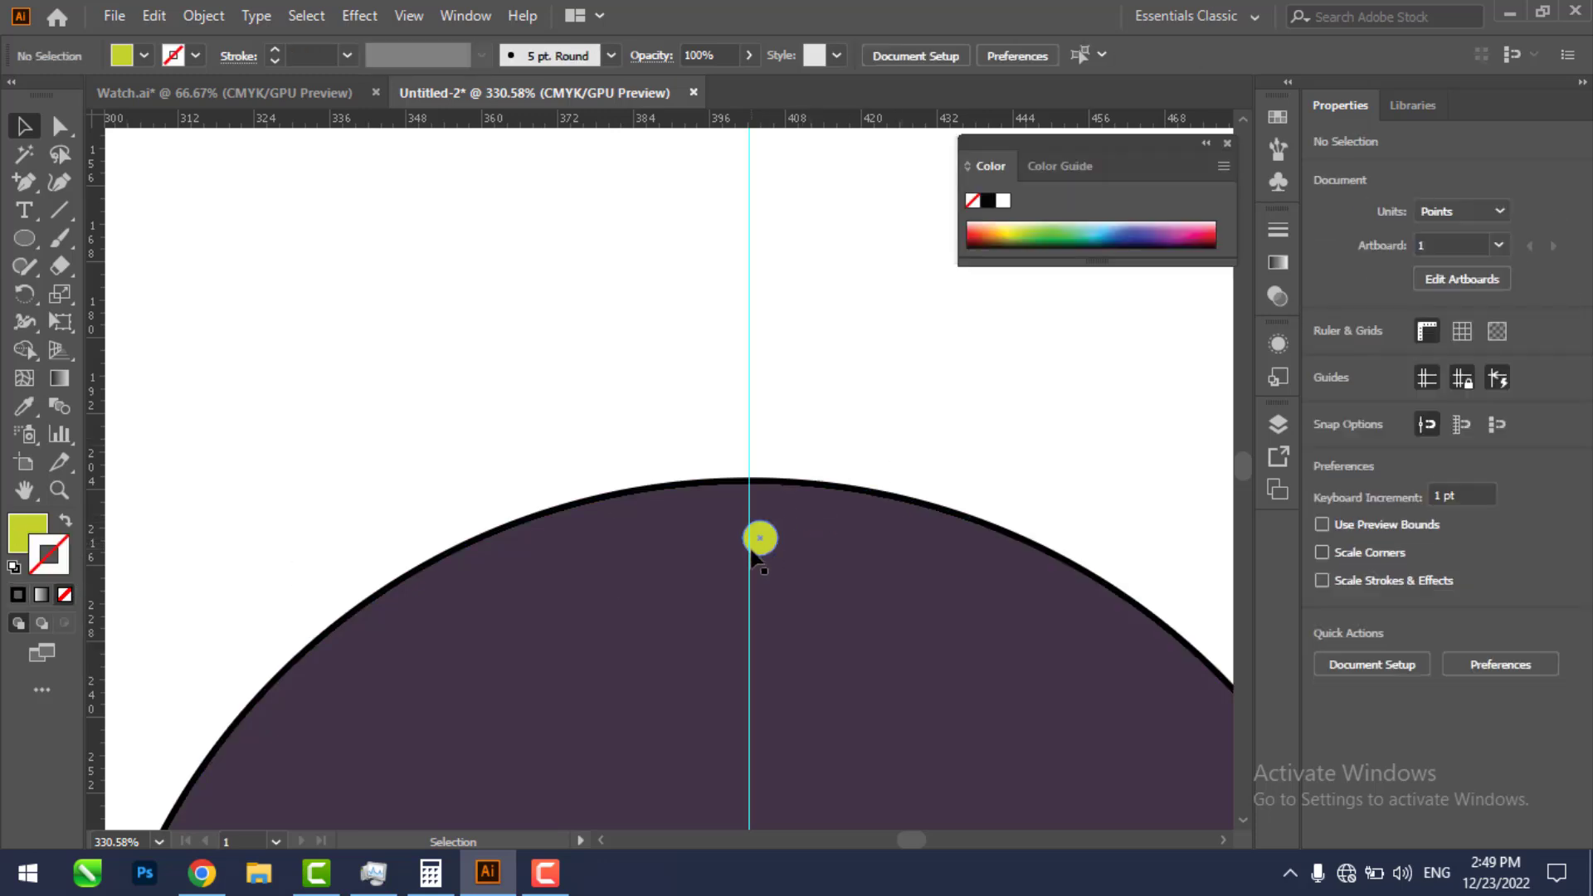
Step: Move the small yellow-green circle so it is centred on the vertical guide, and deselect it
mouse_move(761, 547)
left_mouse_down()
mouse_move(749, 544)
mouse_move(763, 549)
left_mouse_up()
left_click(888, 498)
left_click(1000, 448)
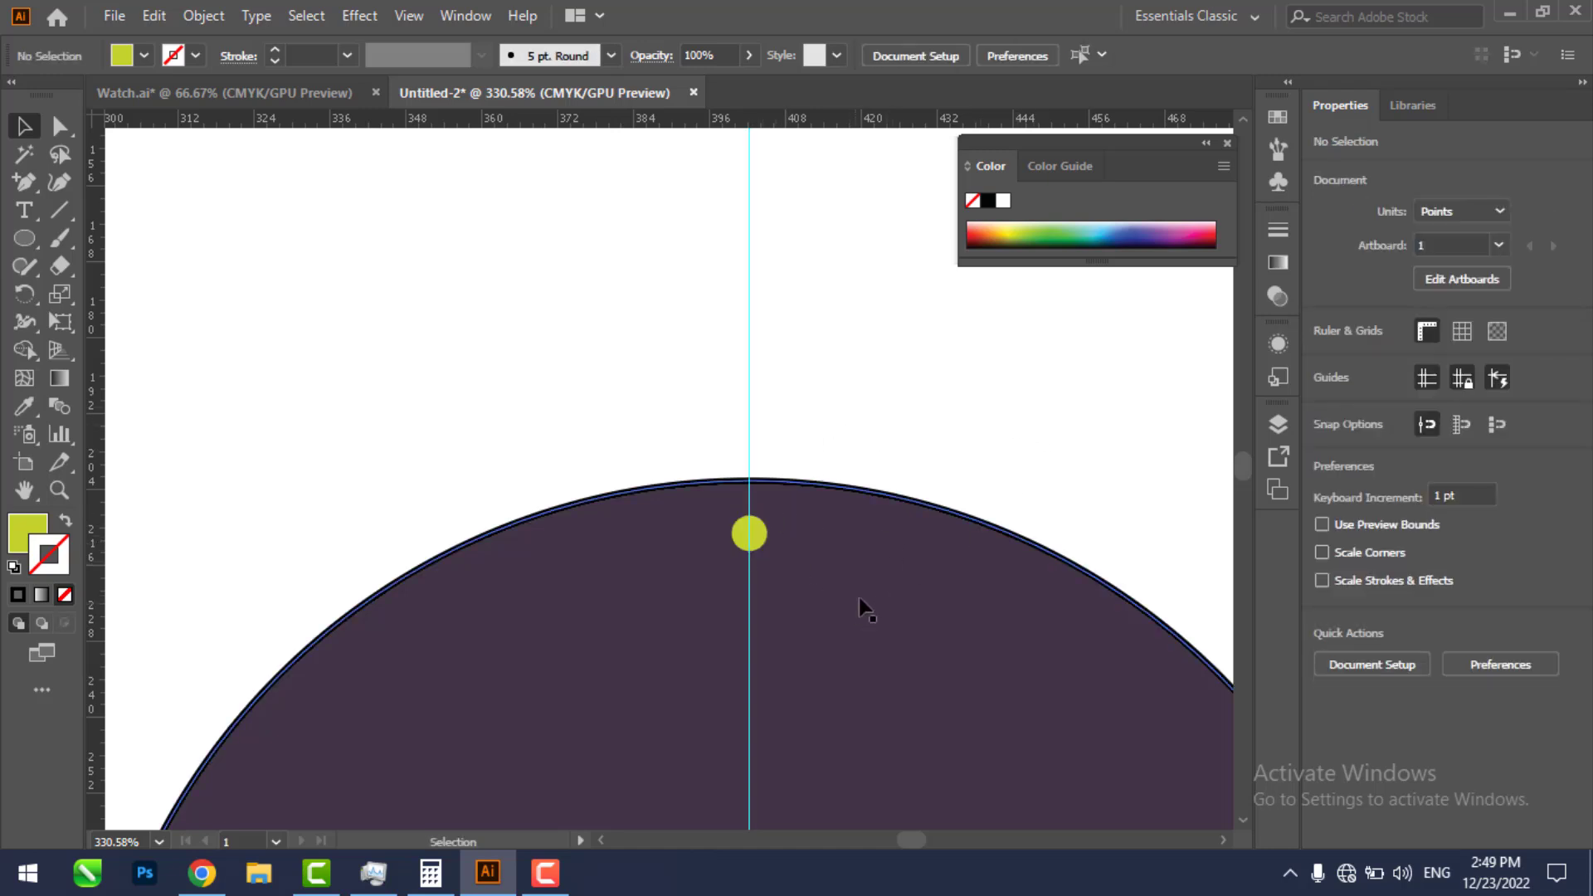
Step: Shift the small circle up slightly towards the dial's top edge, keeping it centred on the vertical guide, and deselect it
key("z")
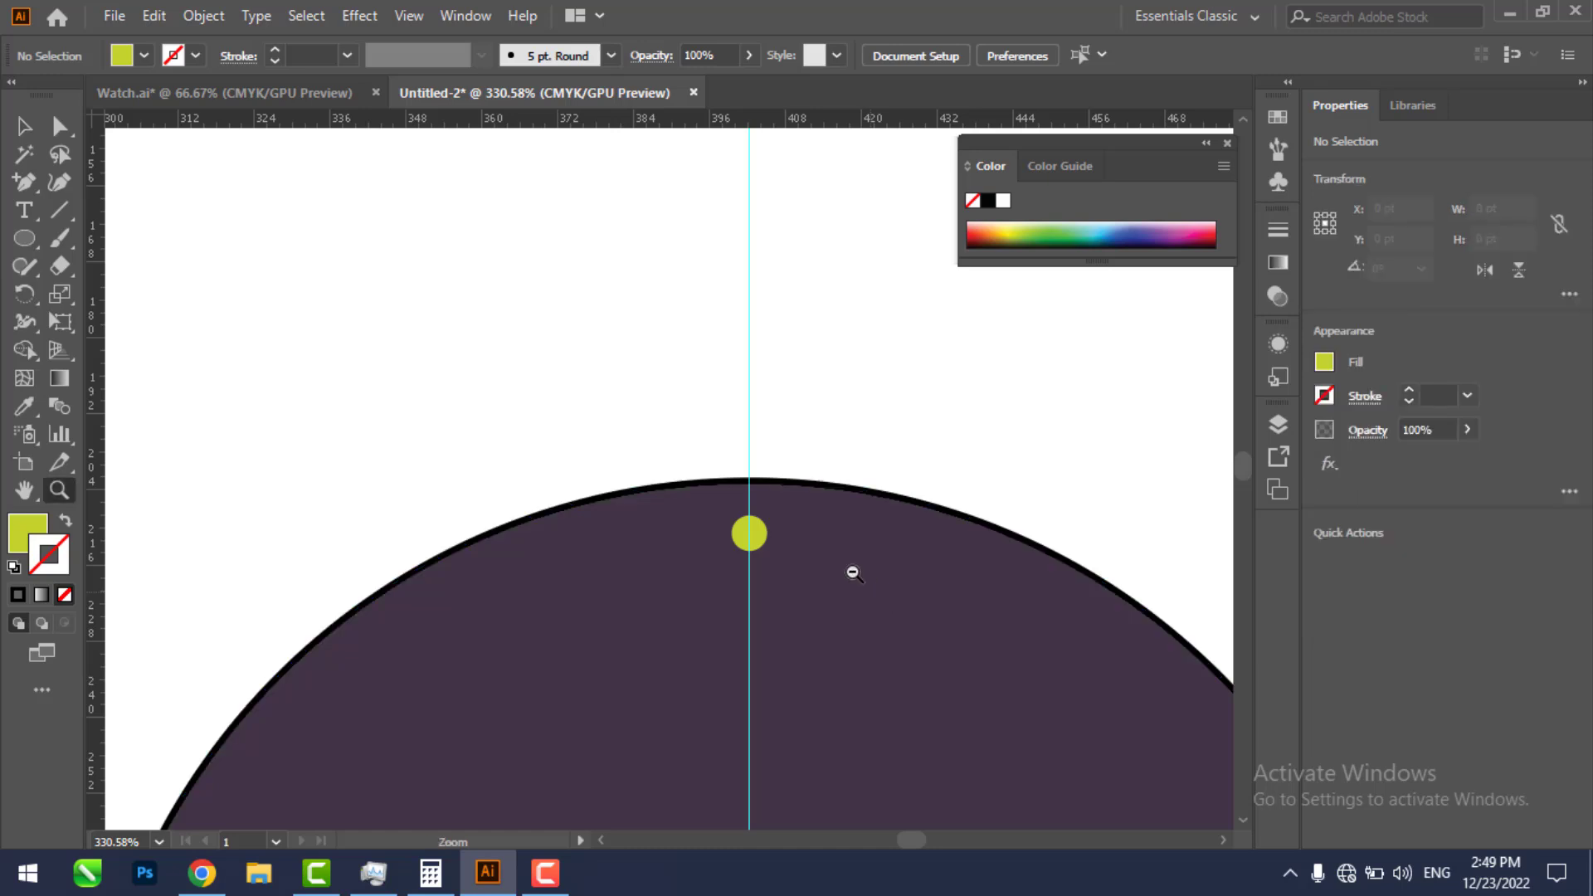
left_click(854, 569, "alt")
left_click(631, 614, "alt")
left_click(590, 637, "alt")
left_click(659, 553, "alt")
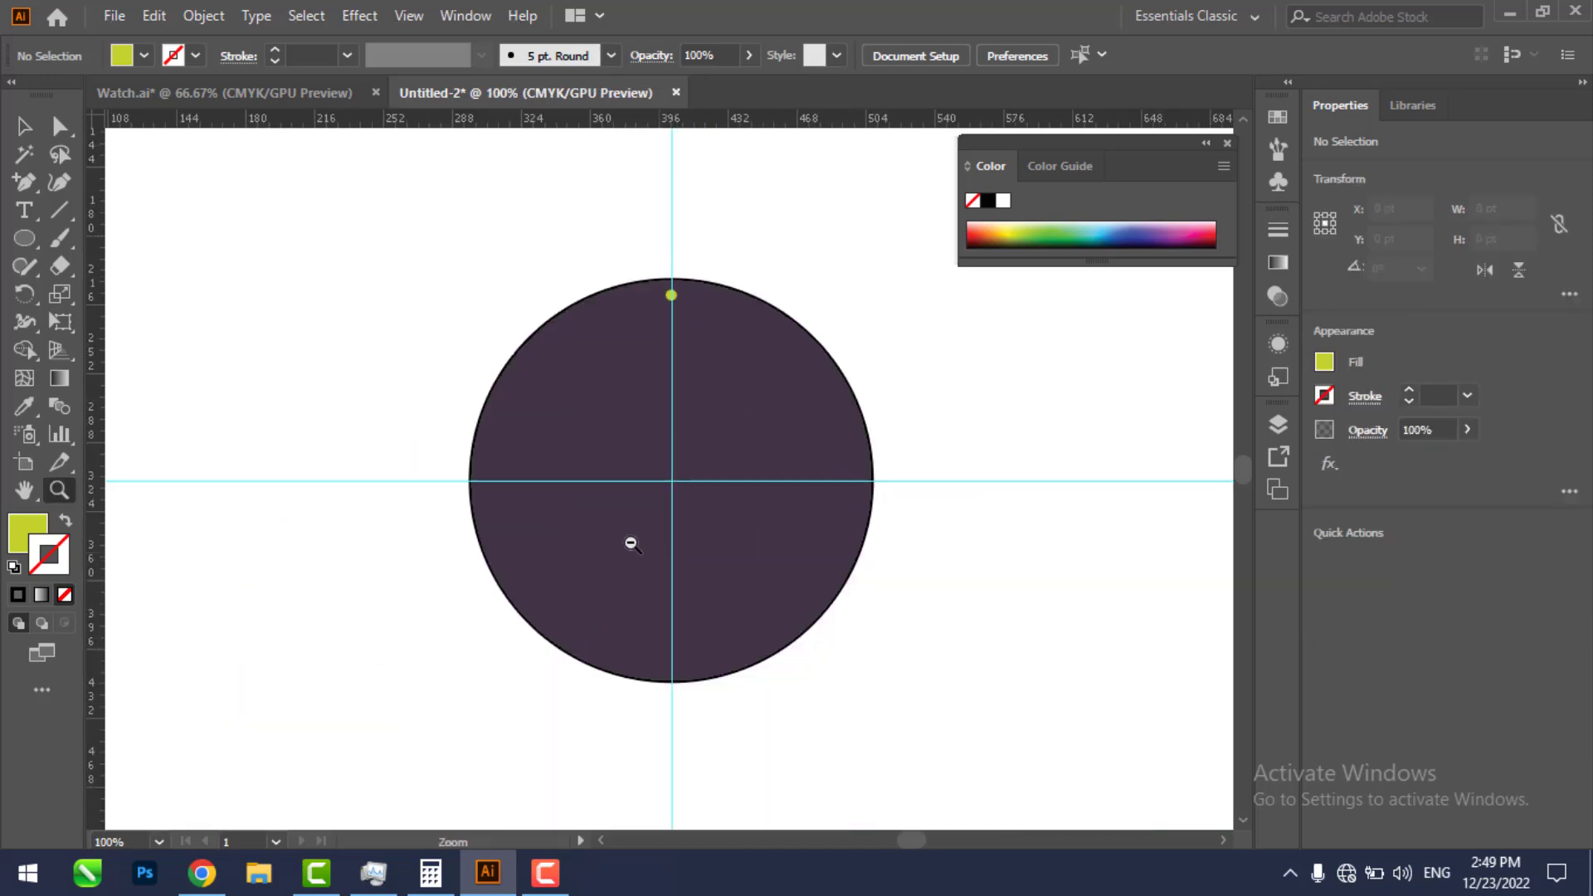
left_click(25, 128)
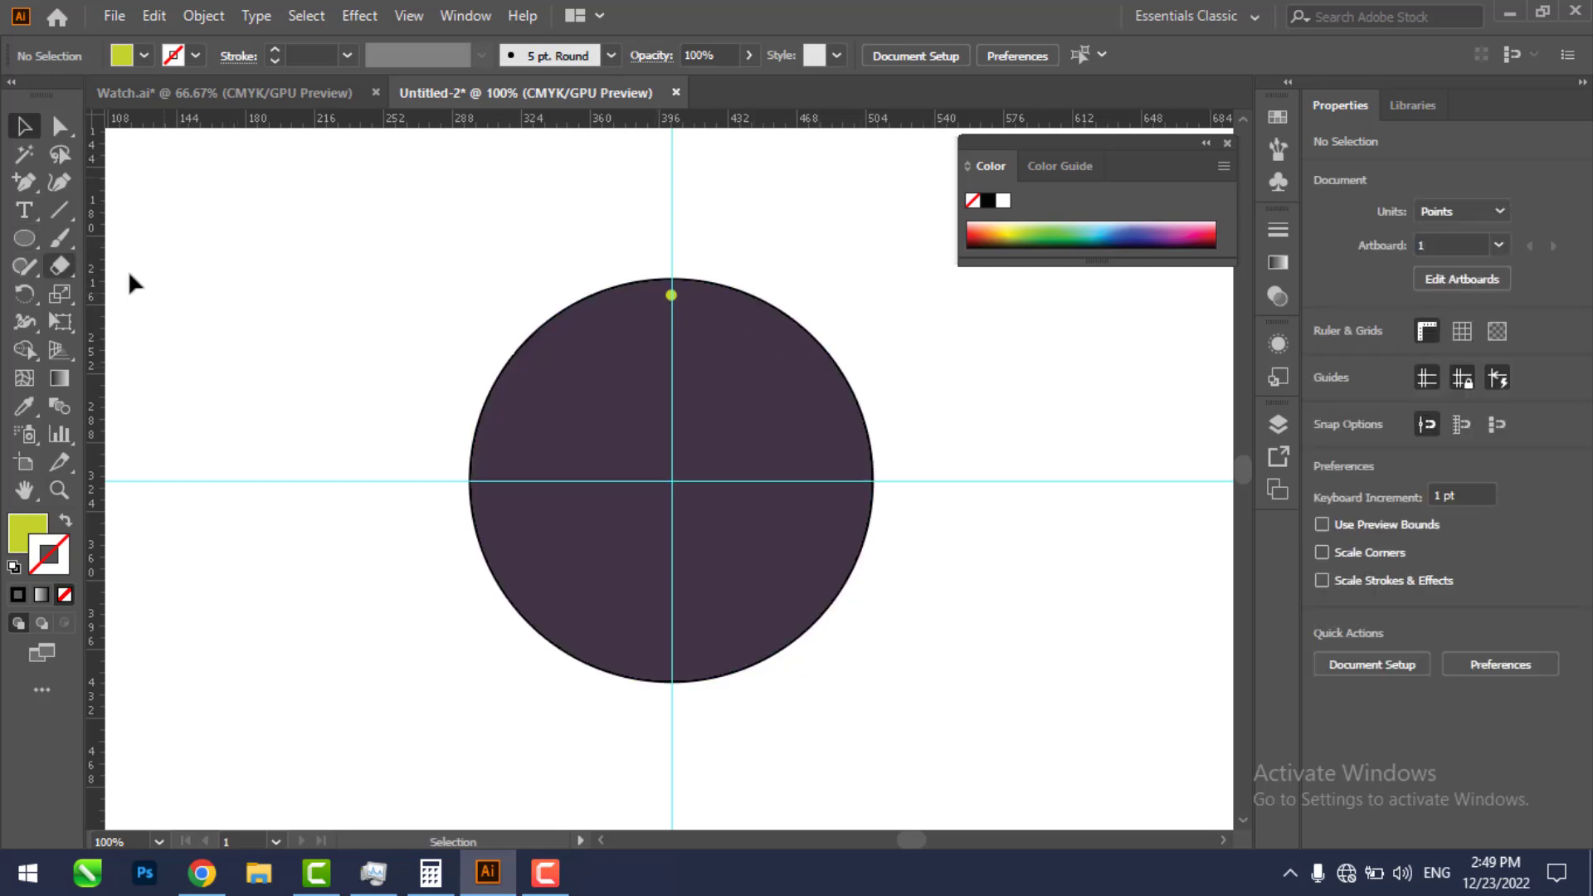
key("z")
left_click_drag(644, 259, 1309, 799)
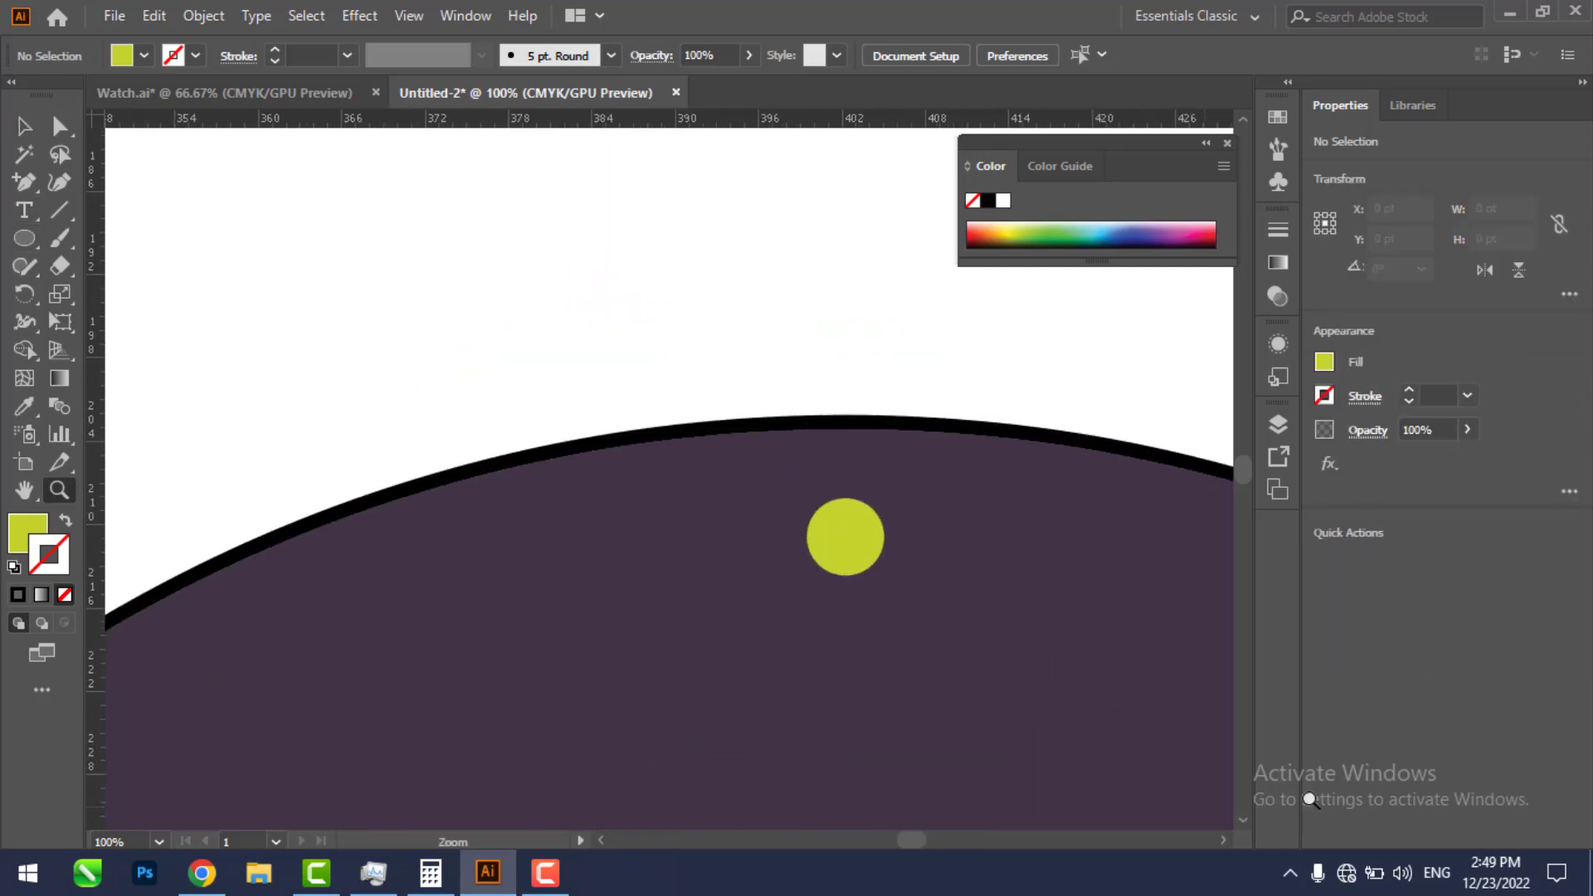
left_click_drag(765, 448, 1037, 651)
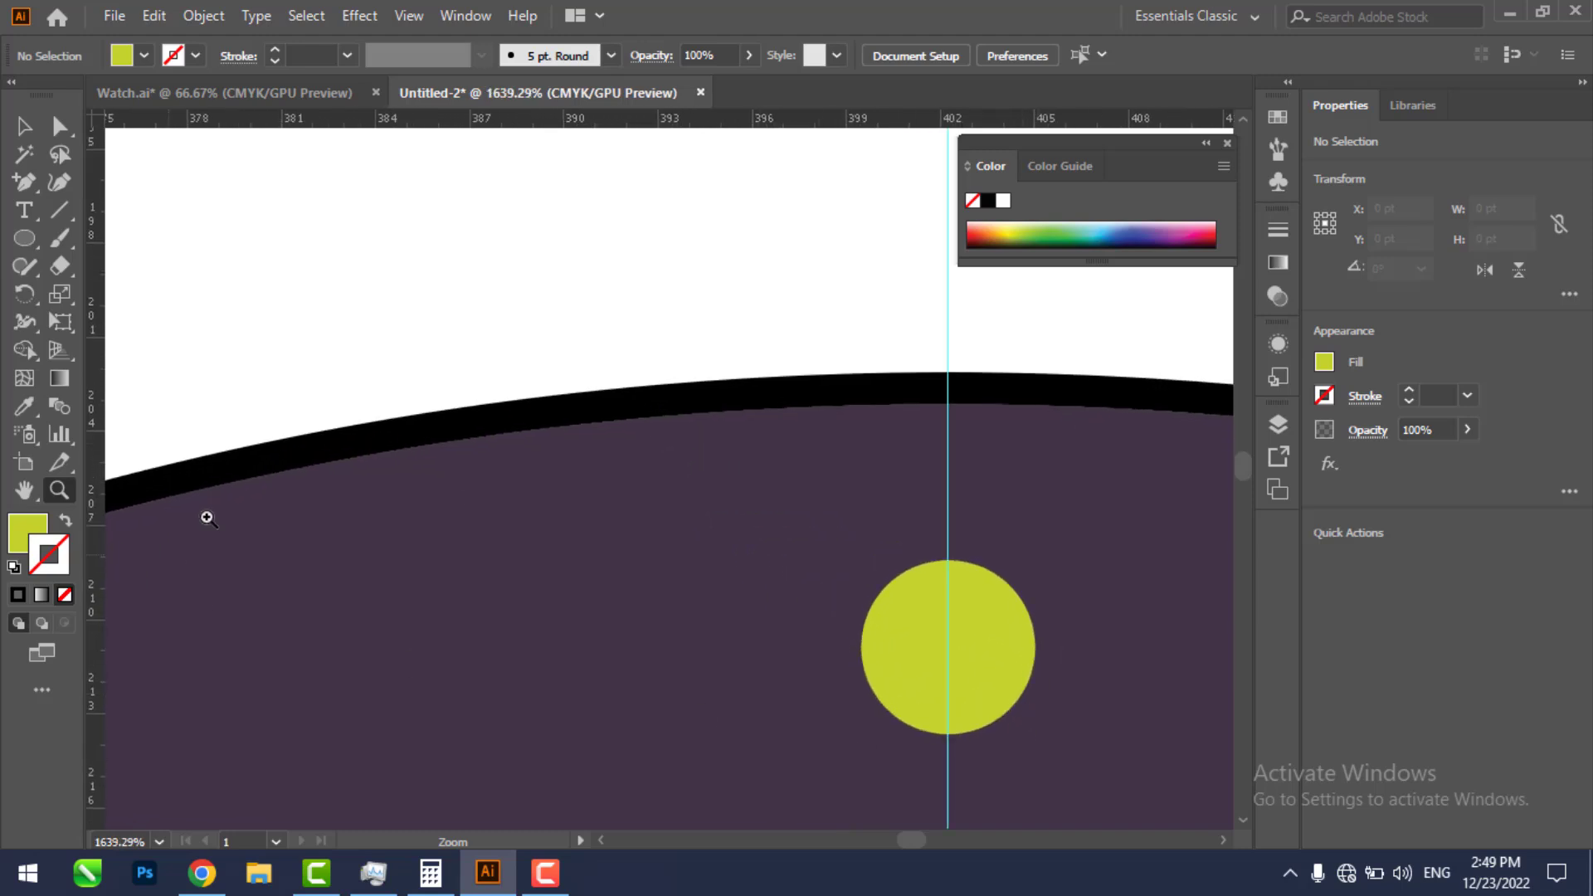
left_click_drag(881, 551, 1096, 672)
key("v")
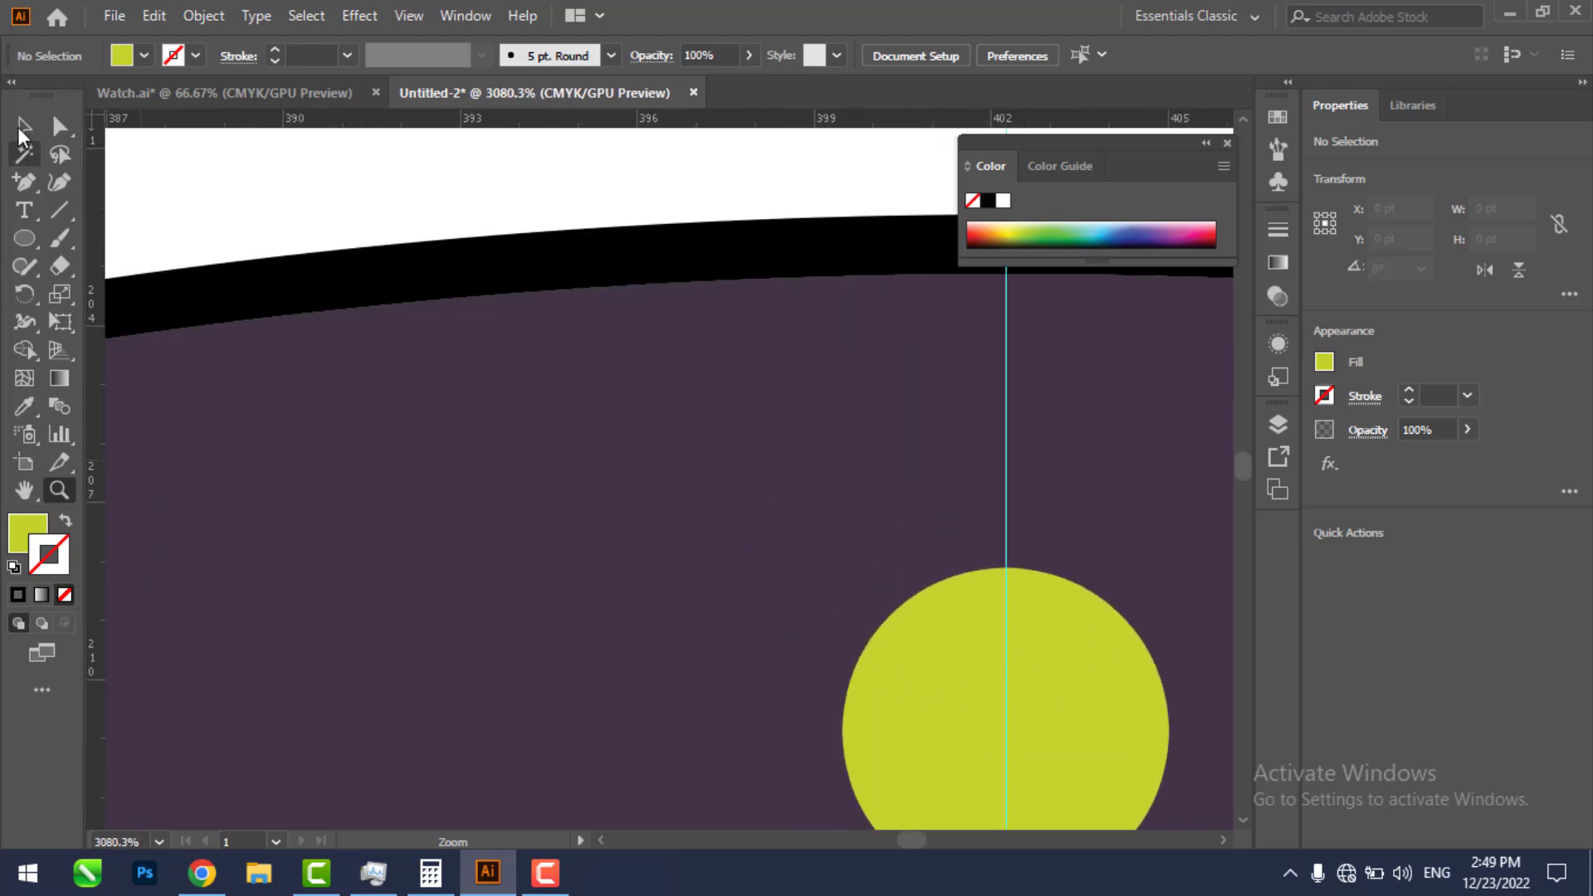
left_click_drag(1088, 728, 1100, 718)
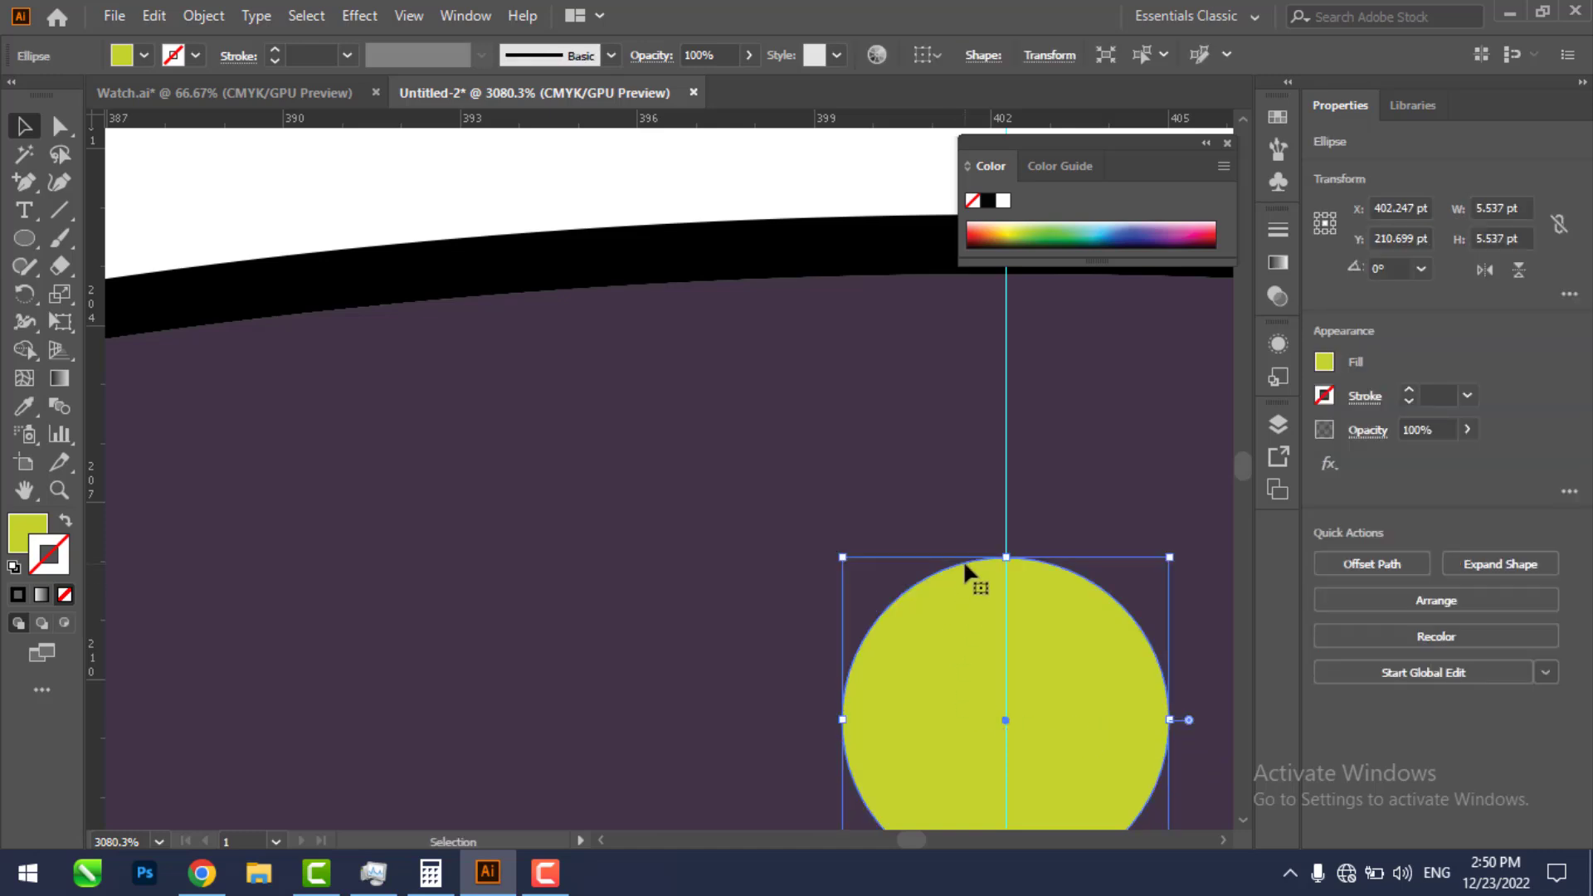
key("Right")
key("Left")
left_click_drag(1052, 664, 1048, 599)
left_click(620, 178)
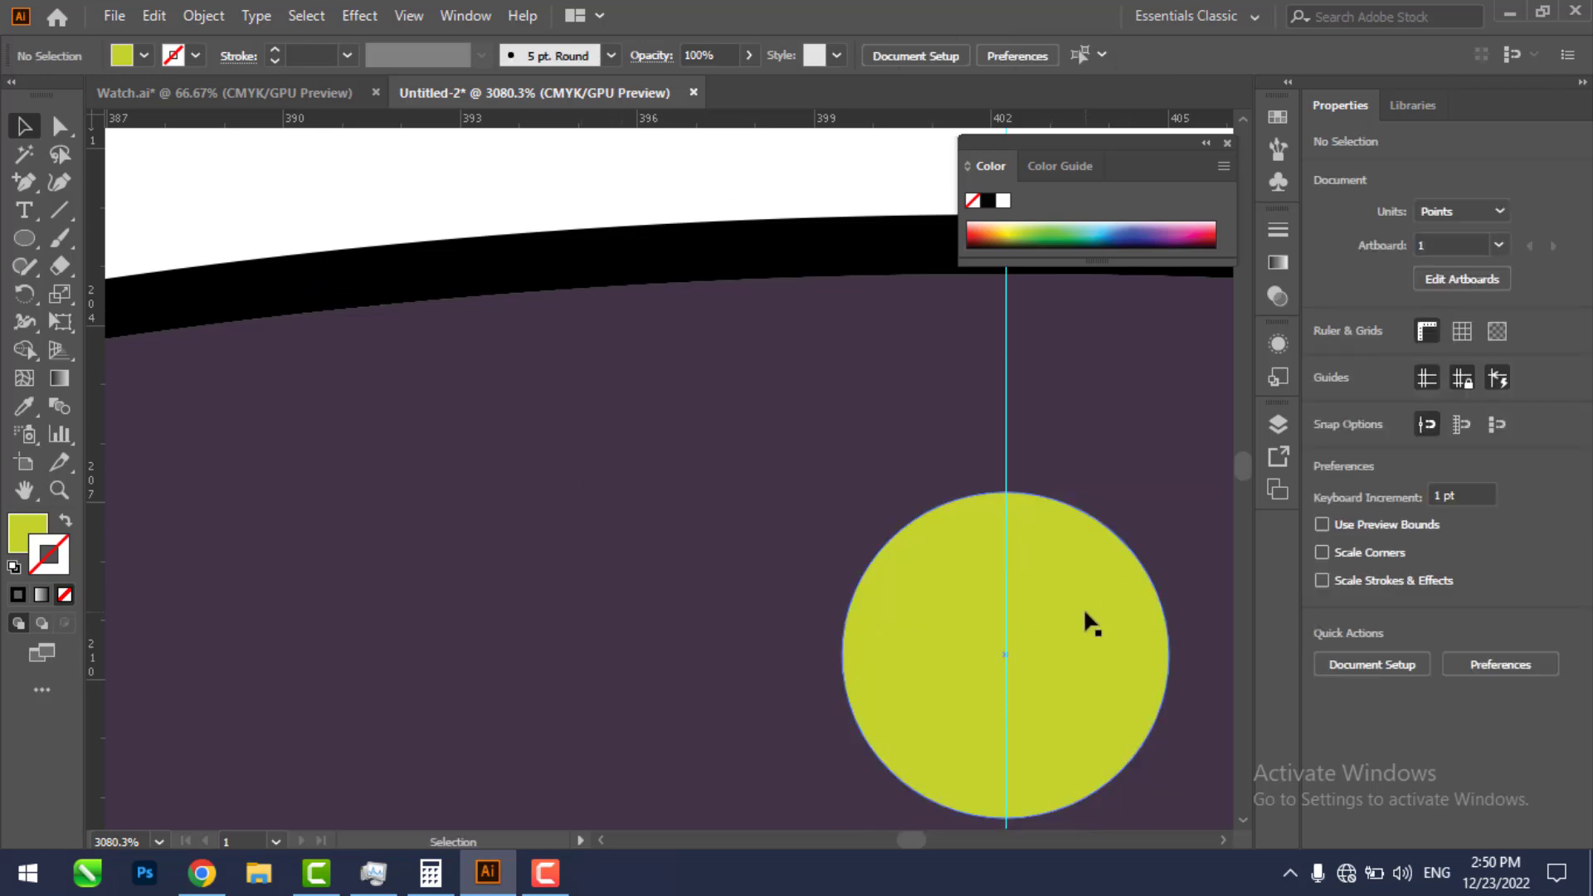
Step: Select the yellow-green marker and open the Rotate options with the pivot at the dark circle's centre
key("z")
left_click(1019, 684, "alt")
left_click(1021, 684, "alt")
left_click(643, 533, "alt")
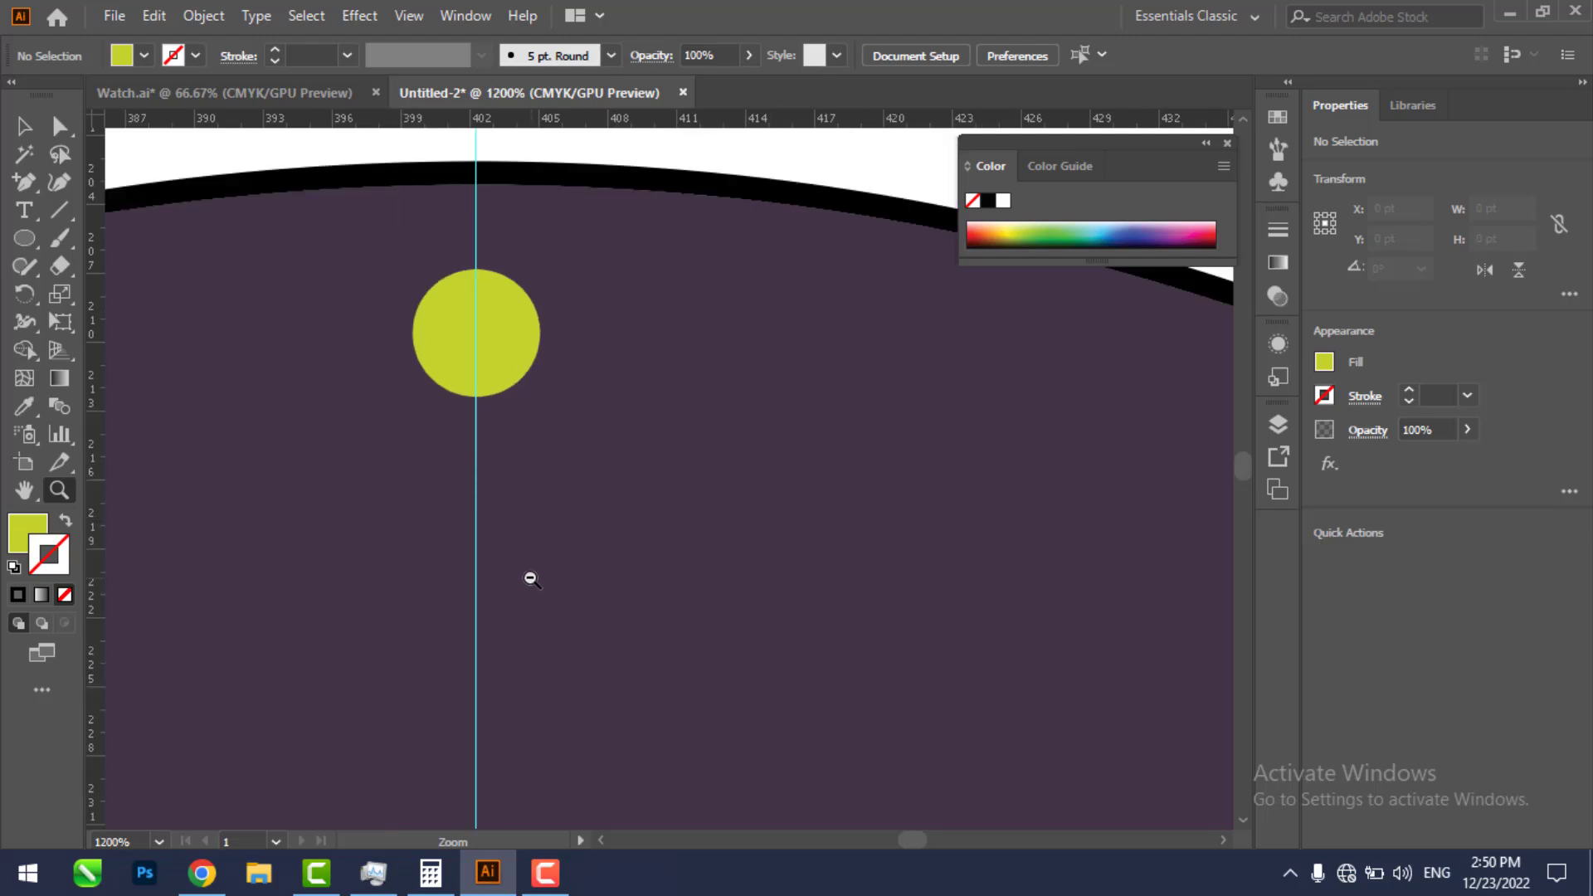
left_click(531, 578, "alt")
left_click(531, 578, "alt")
left_click(531, 578, "alt")
left_click(725, 575, "alt")
left_click(749, 586, "alt")
left_click(750, 594, "alt")
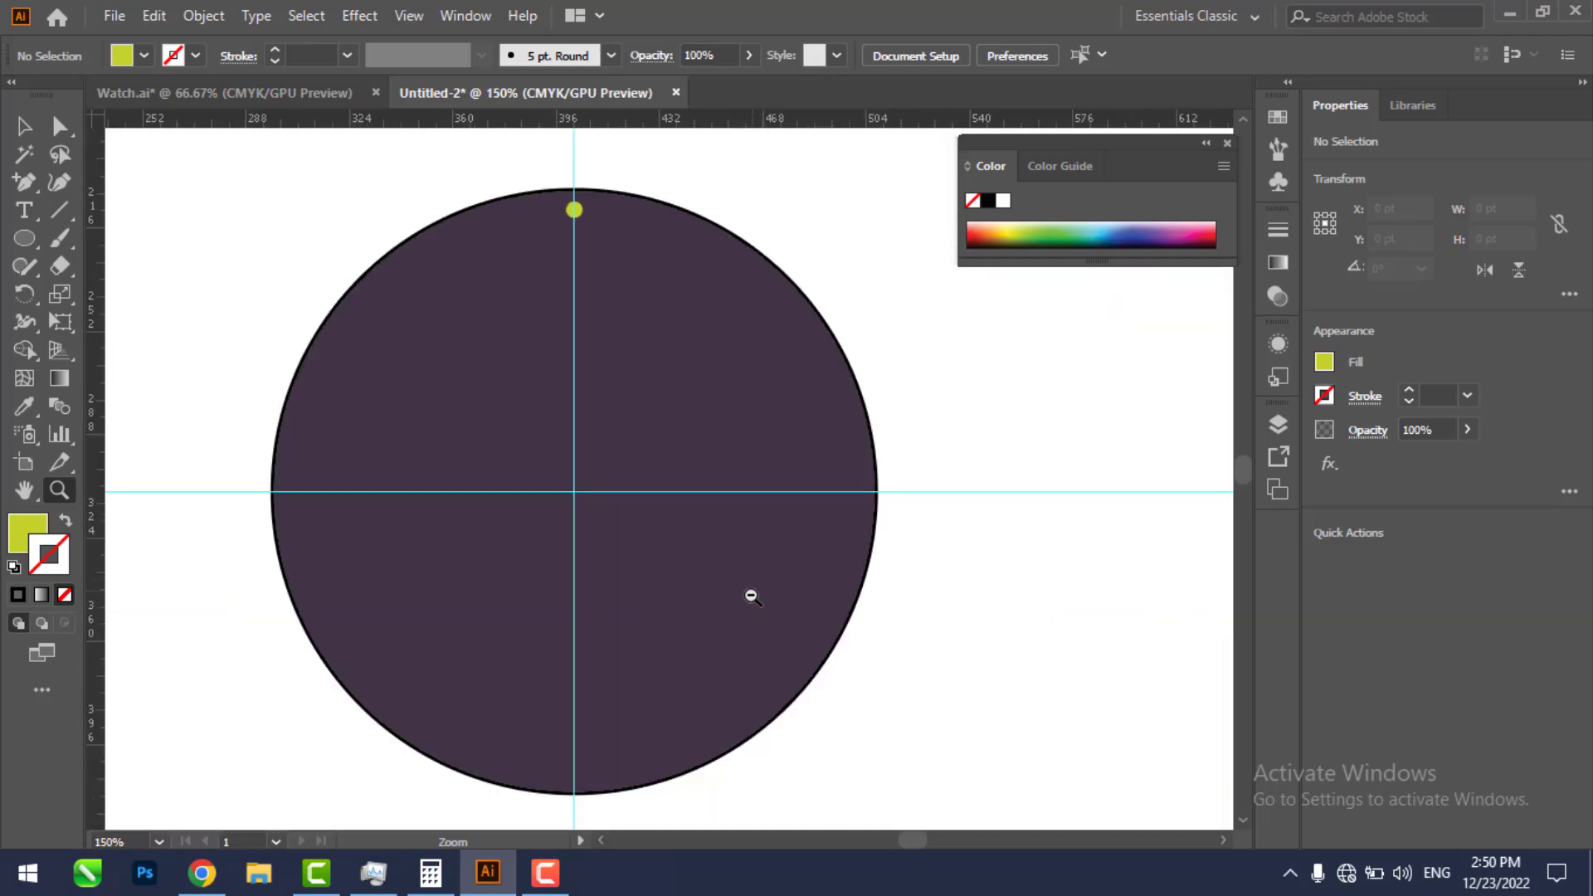
left_click(23, 126)
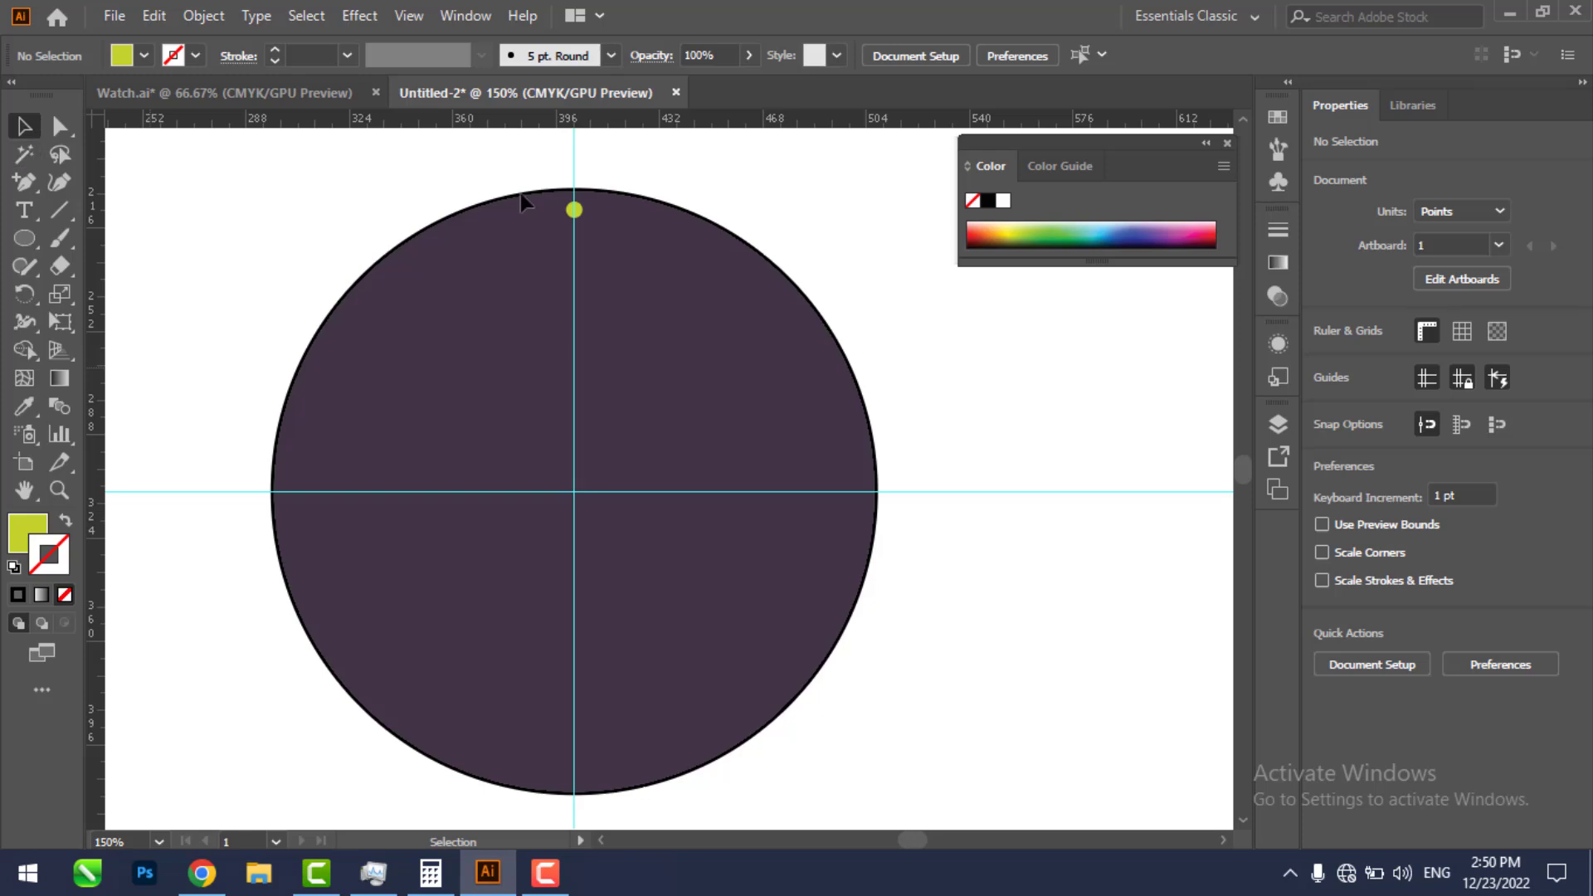
left_click(581, 214)
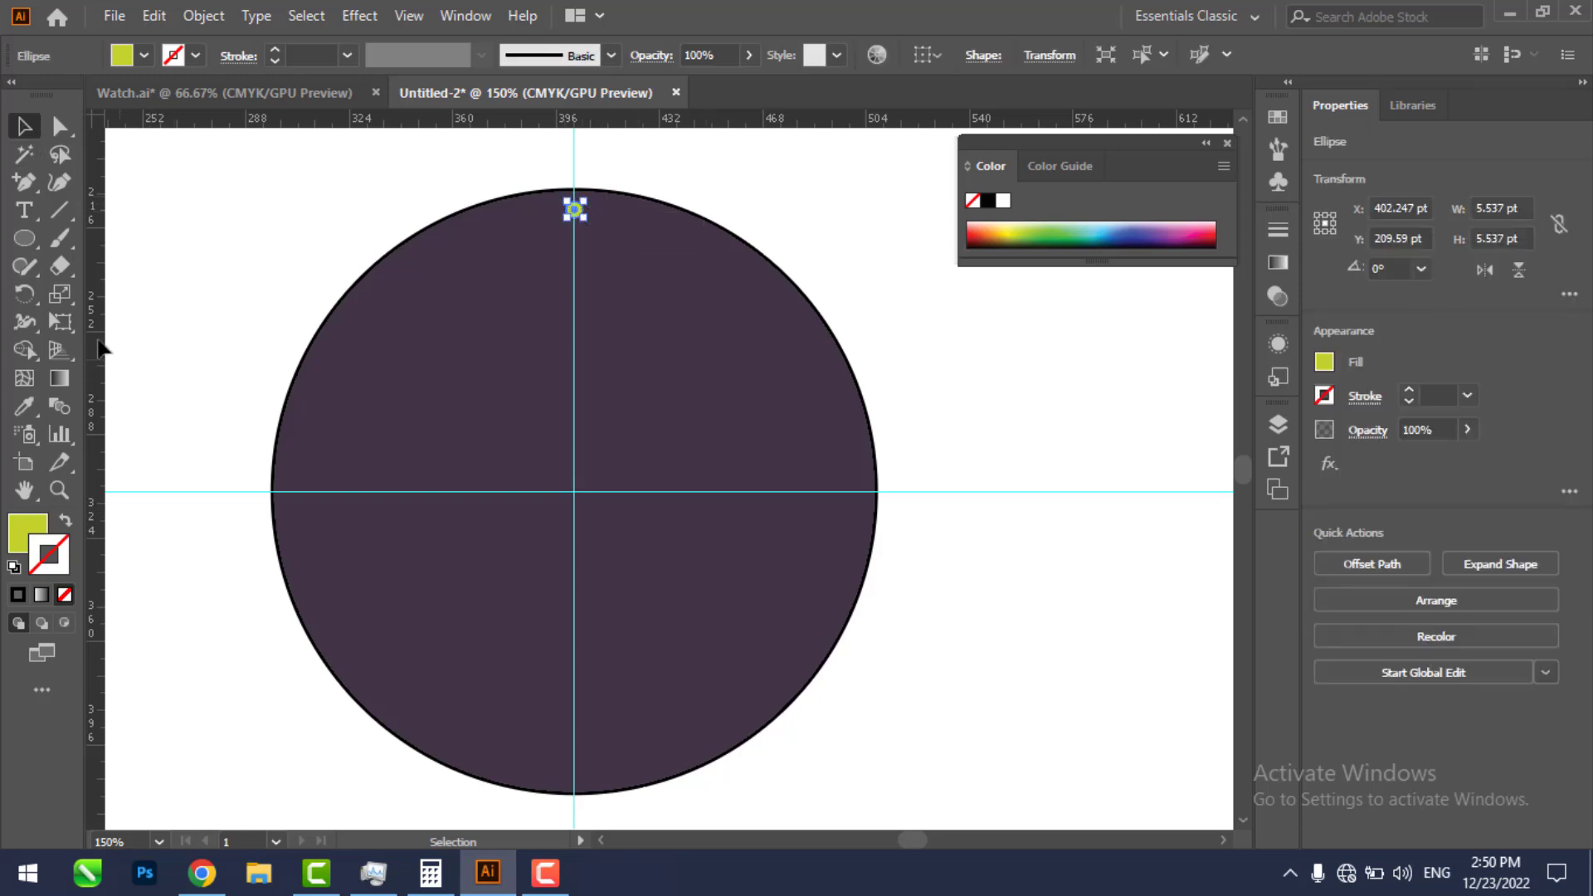
left_click(24, 299)
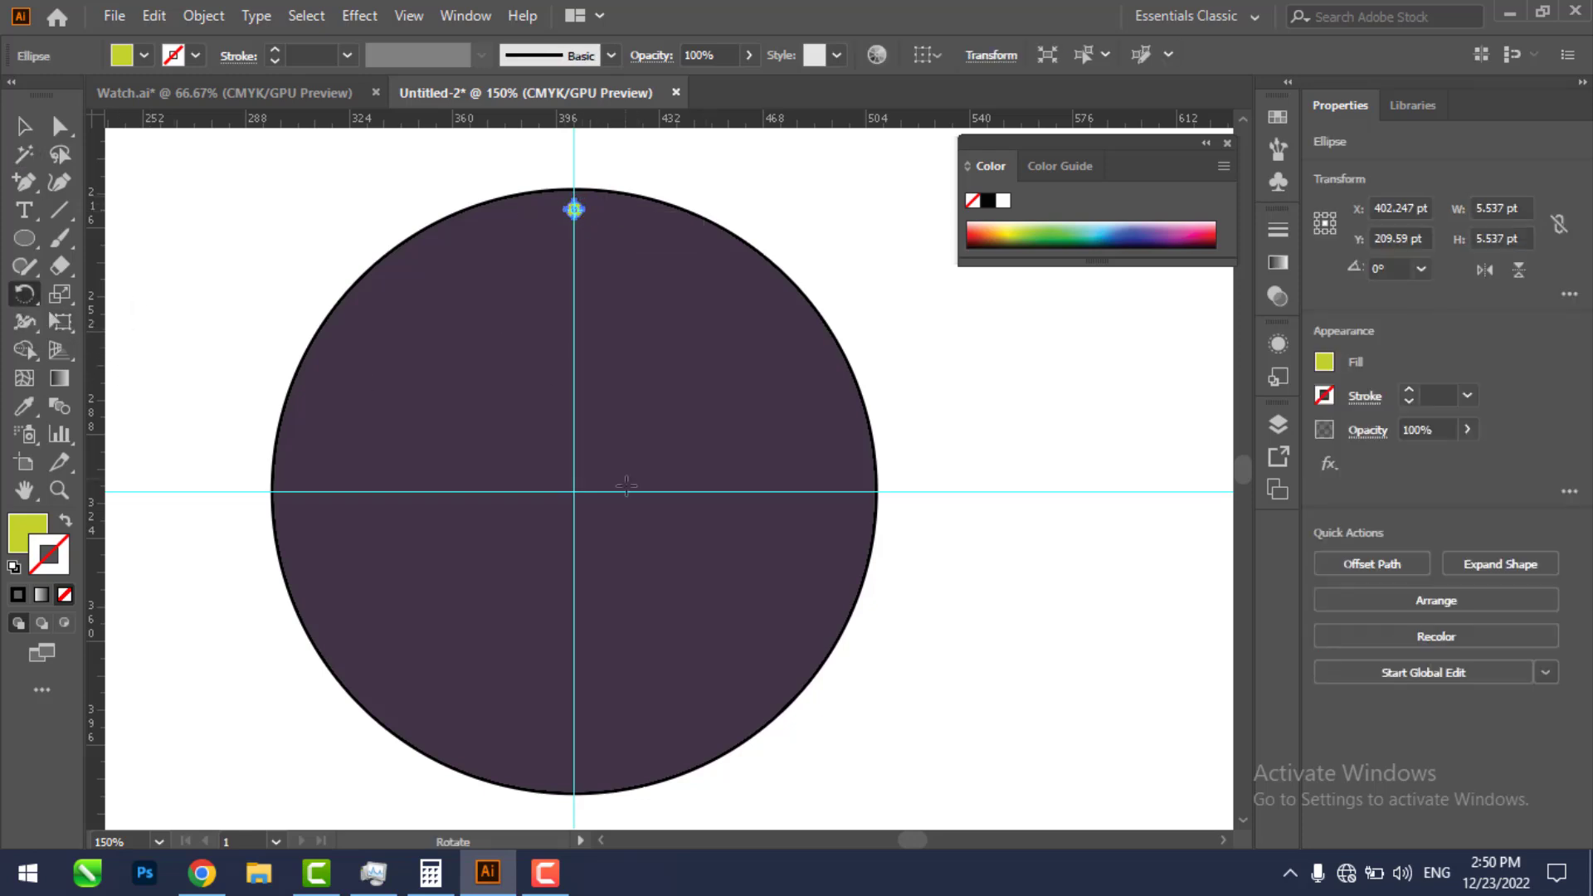
left_click(574, 491, "alt")
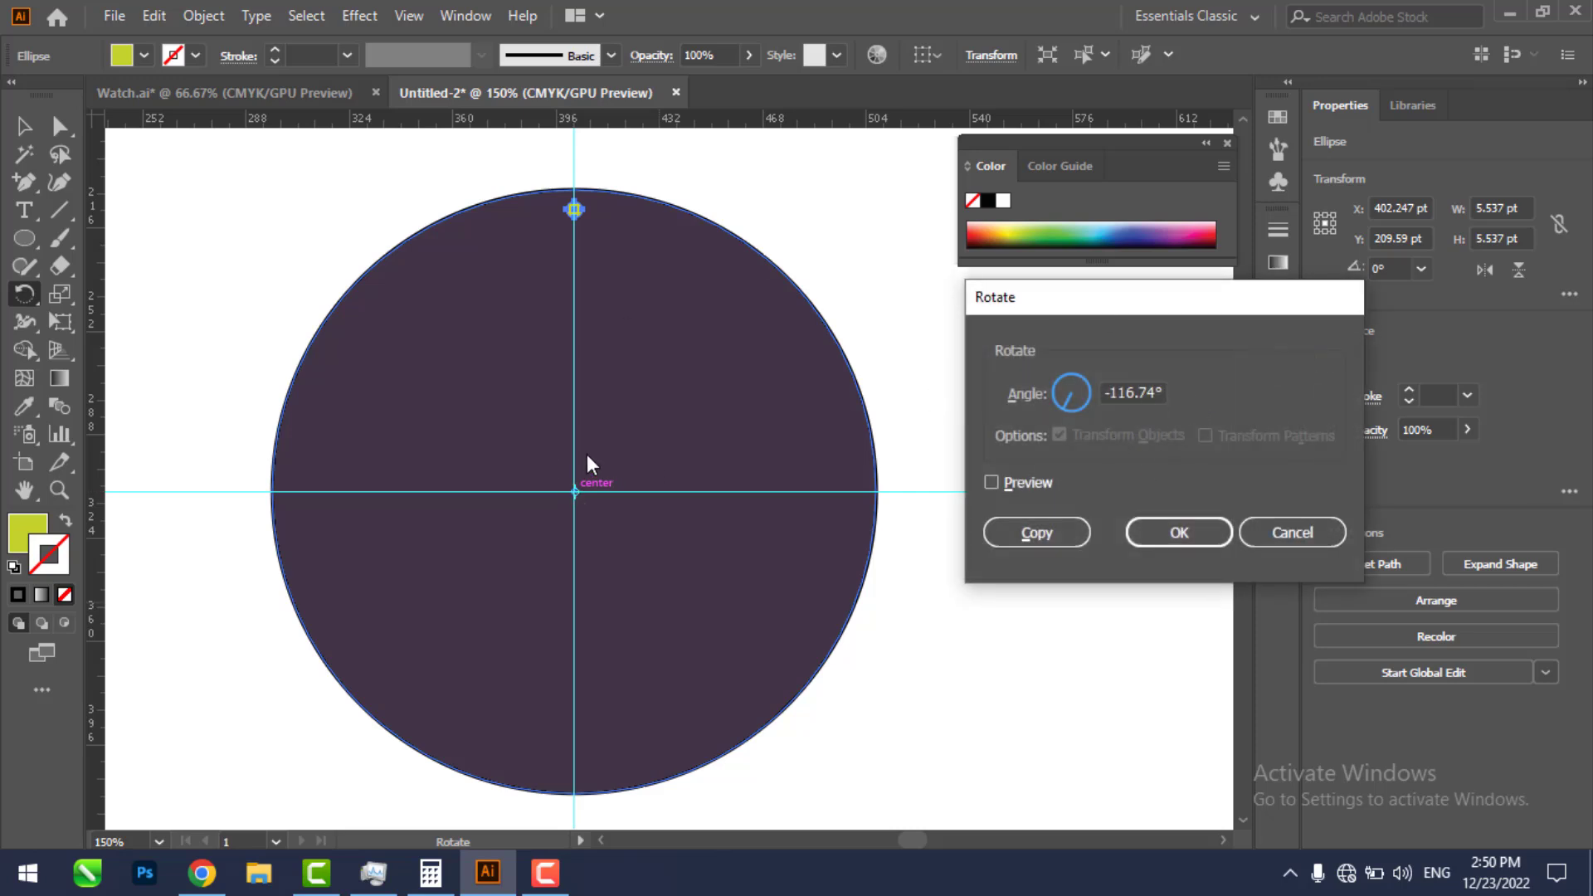
Step: Switch to Calculator, compute 360 ÷ 12 for the angle between hour markers, and return to Illustrator
left_click(430, 872)
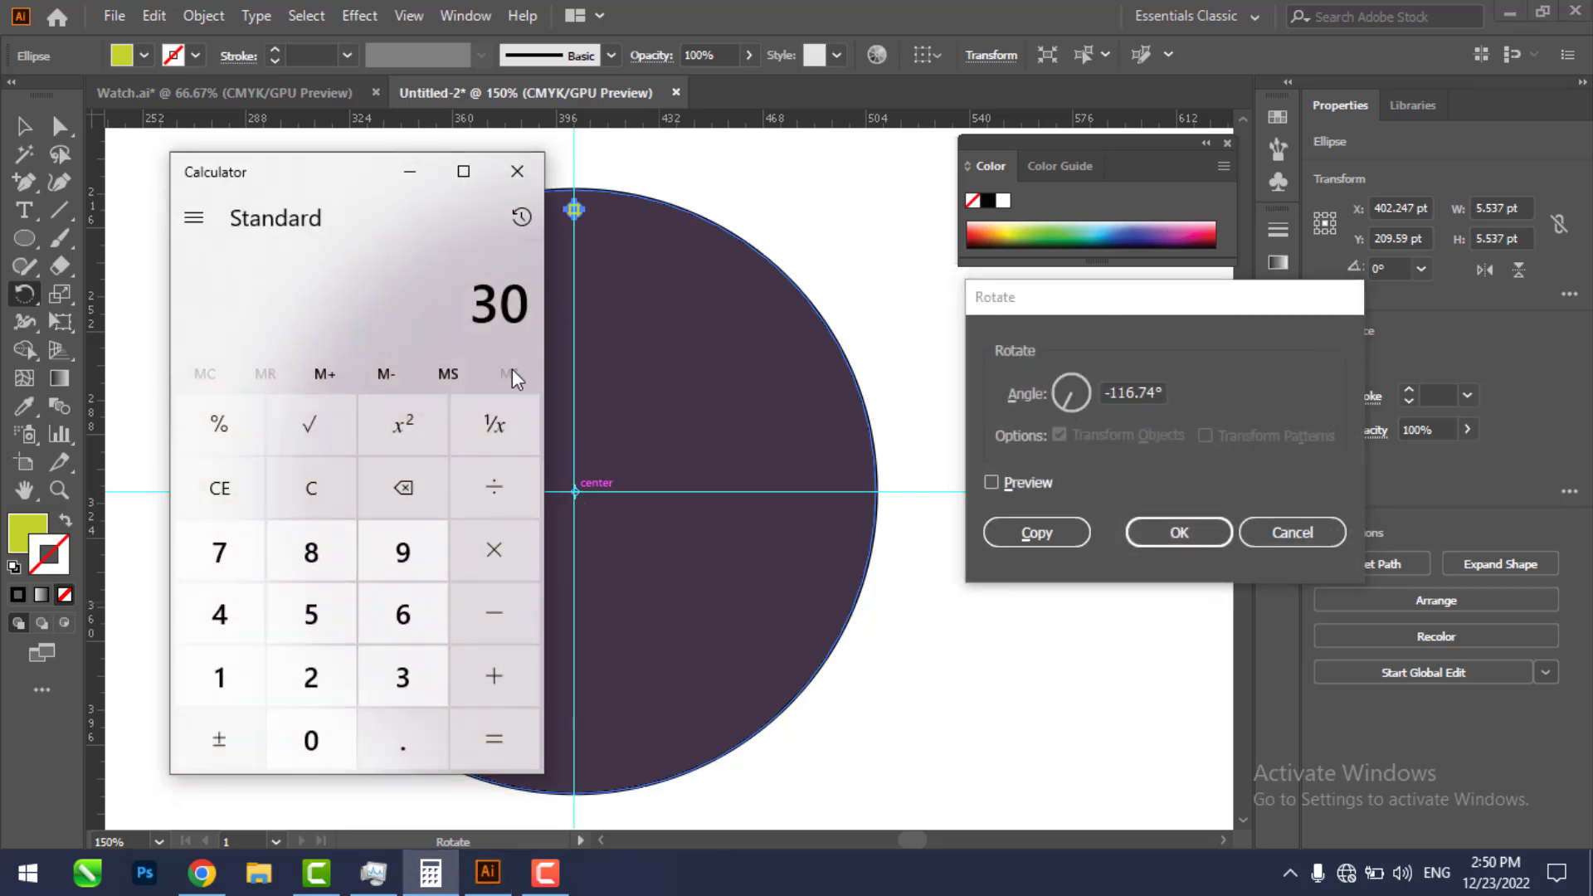
left_click(256, 497)
left_click(383, 663)
left_click(402, 614)
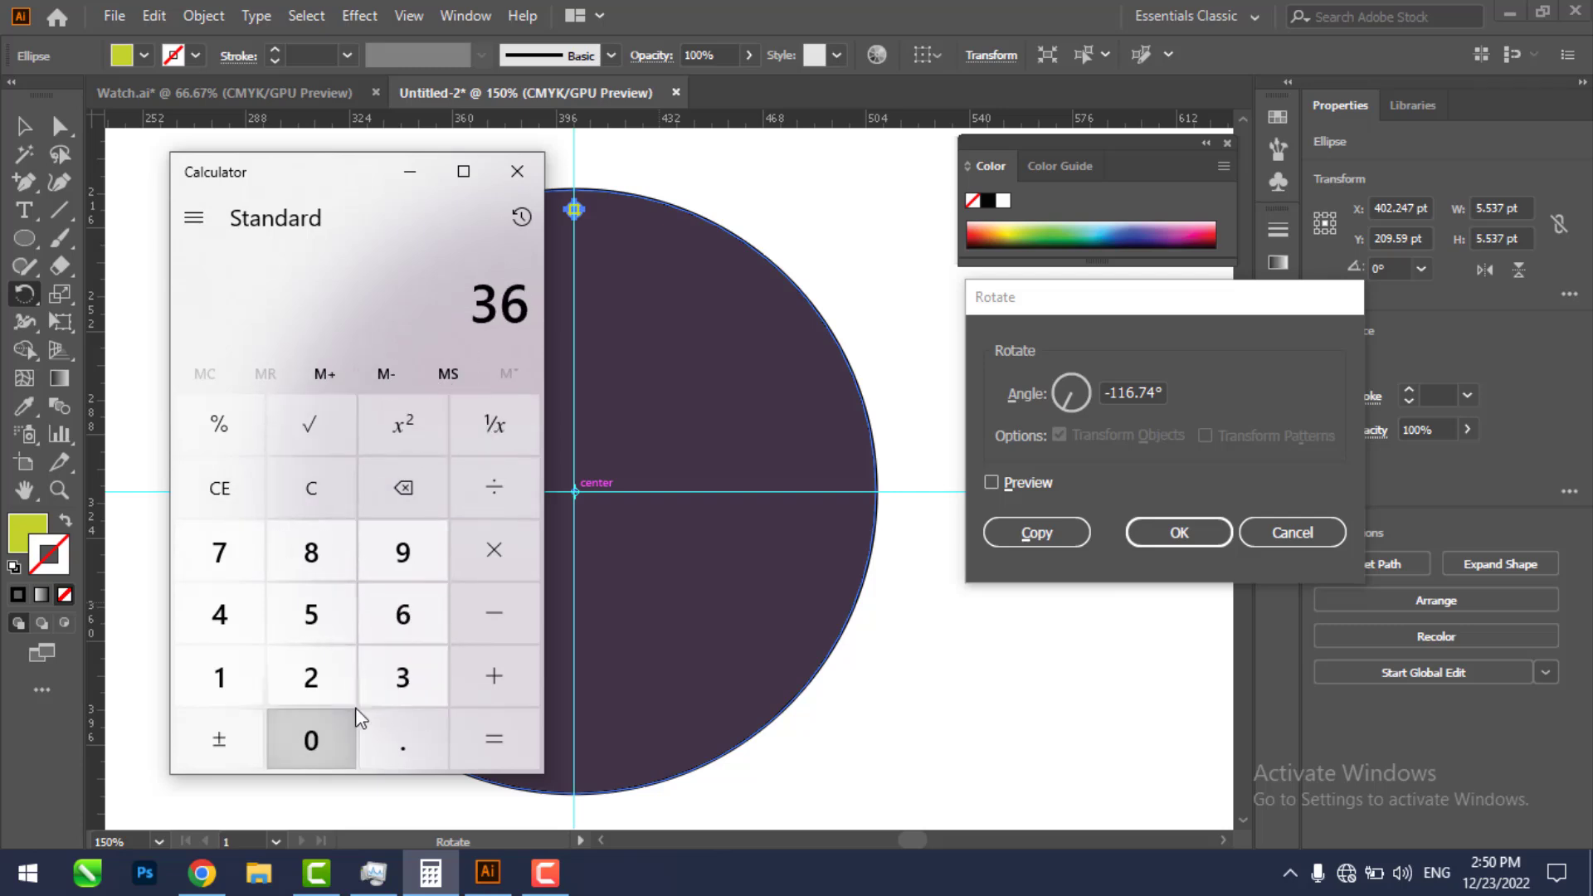
left_click(309, 739)
left_click(494, 488)
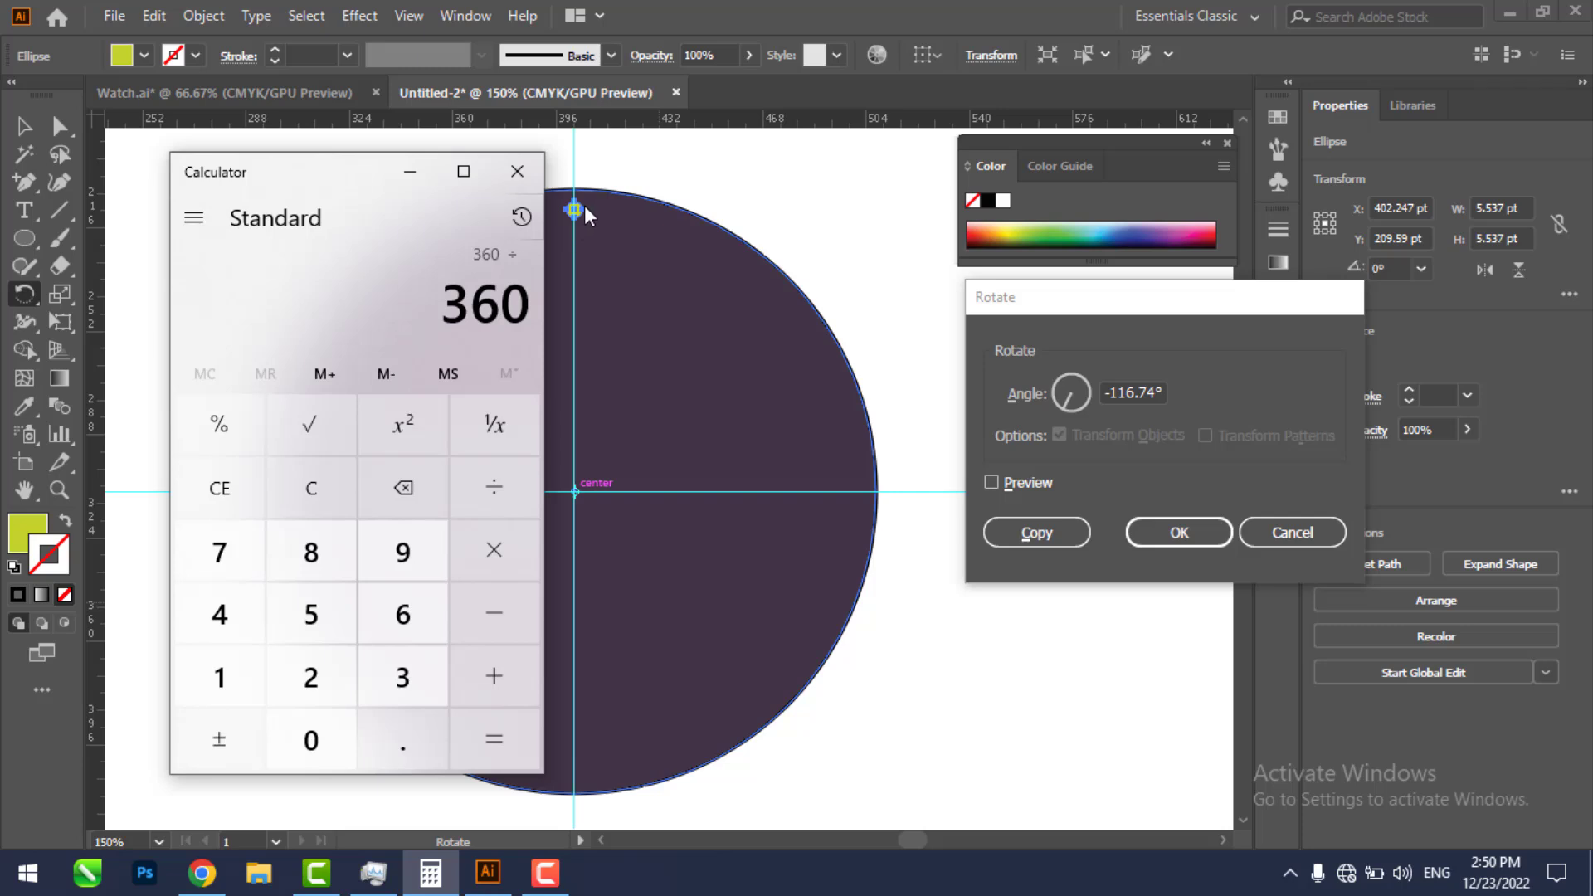
left_click(215, 676)
left_click(291, 684)
left_click(495, 734)
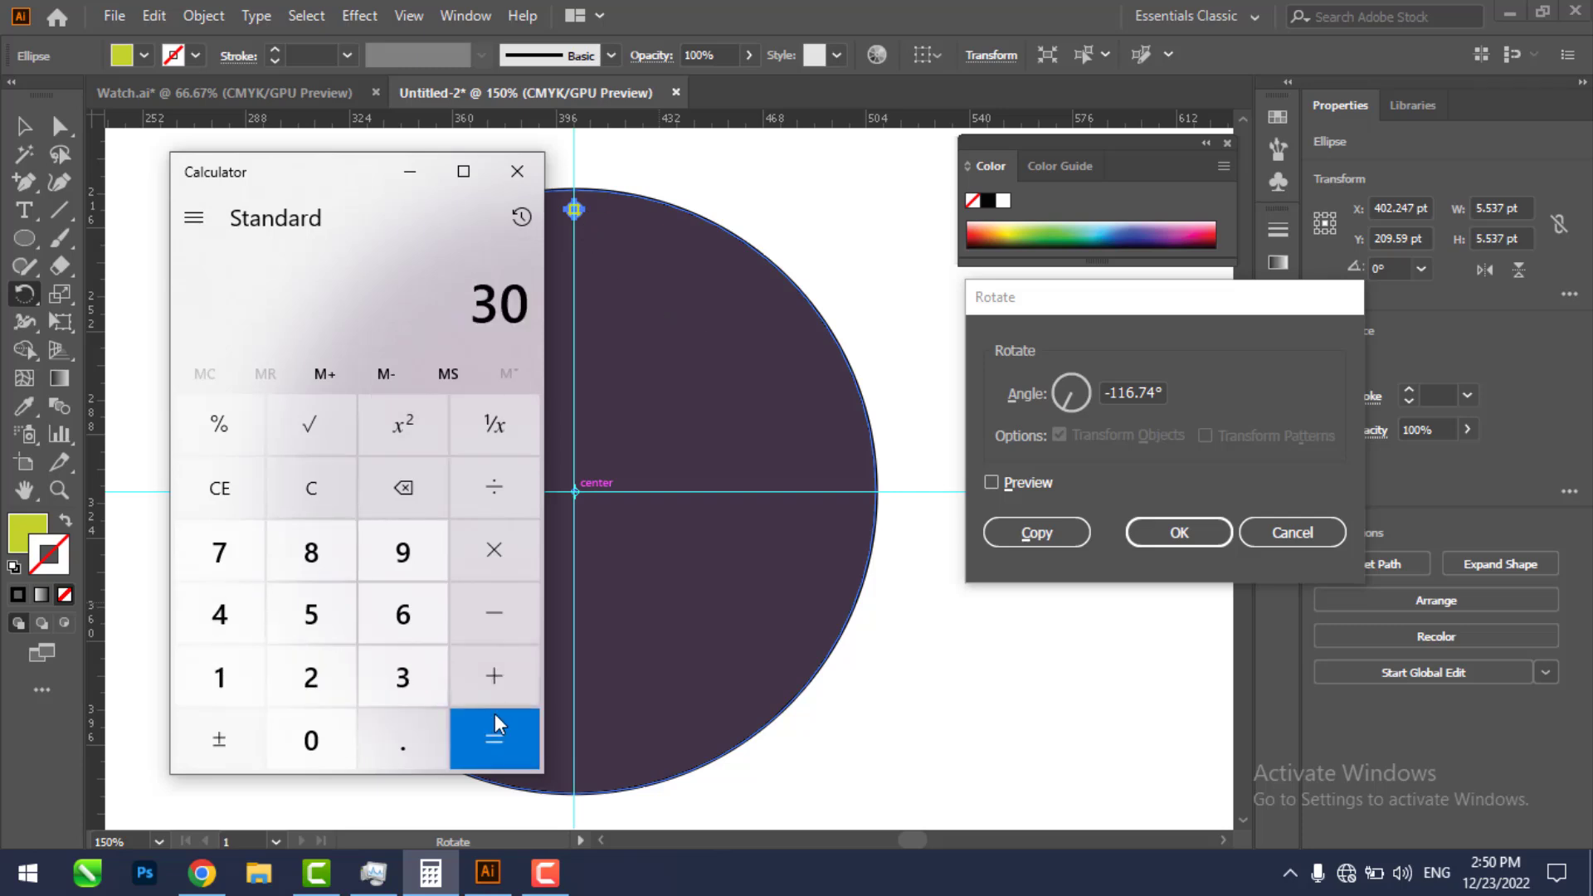
left_click(410, 171)
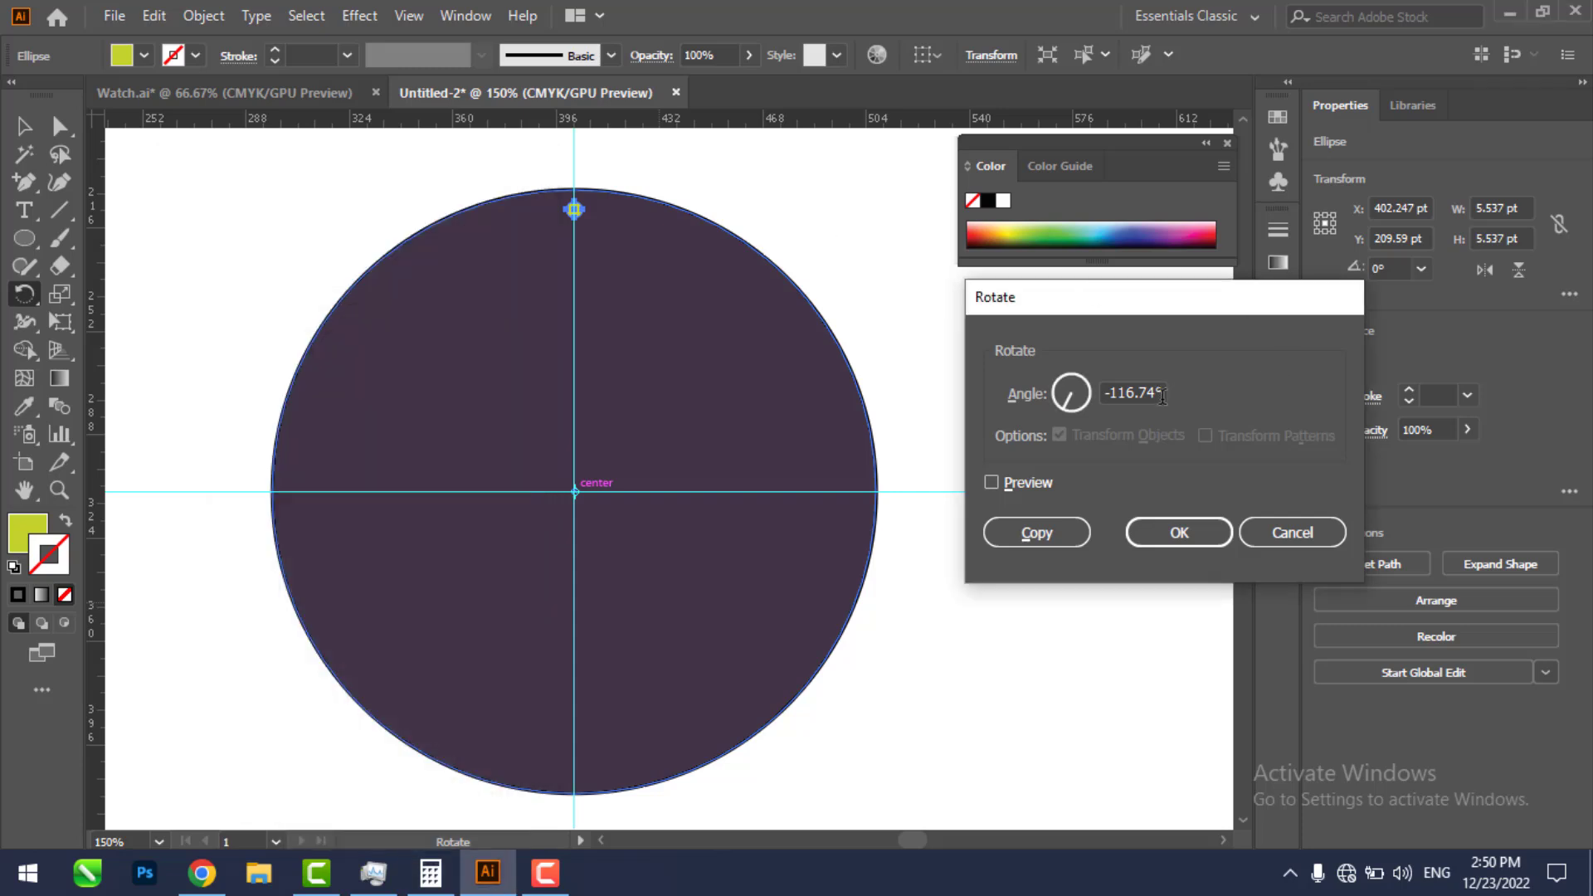
Step: Create a copy of the marker rotated by 30° about the dial's centre
left_click(1058, 396)
type("30")
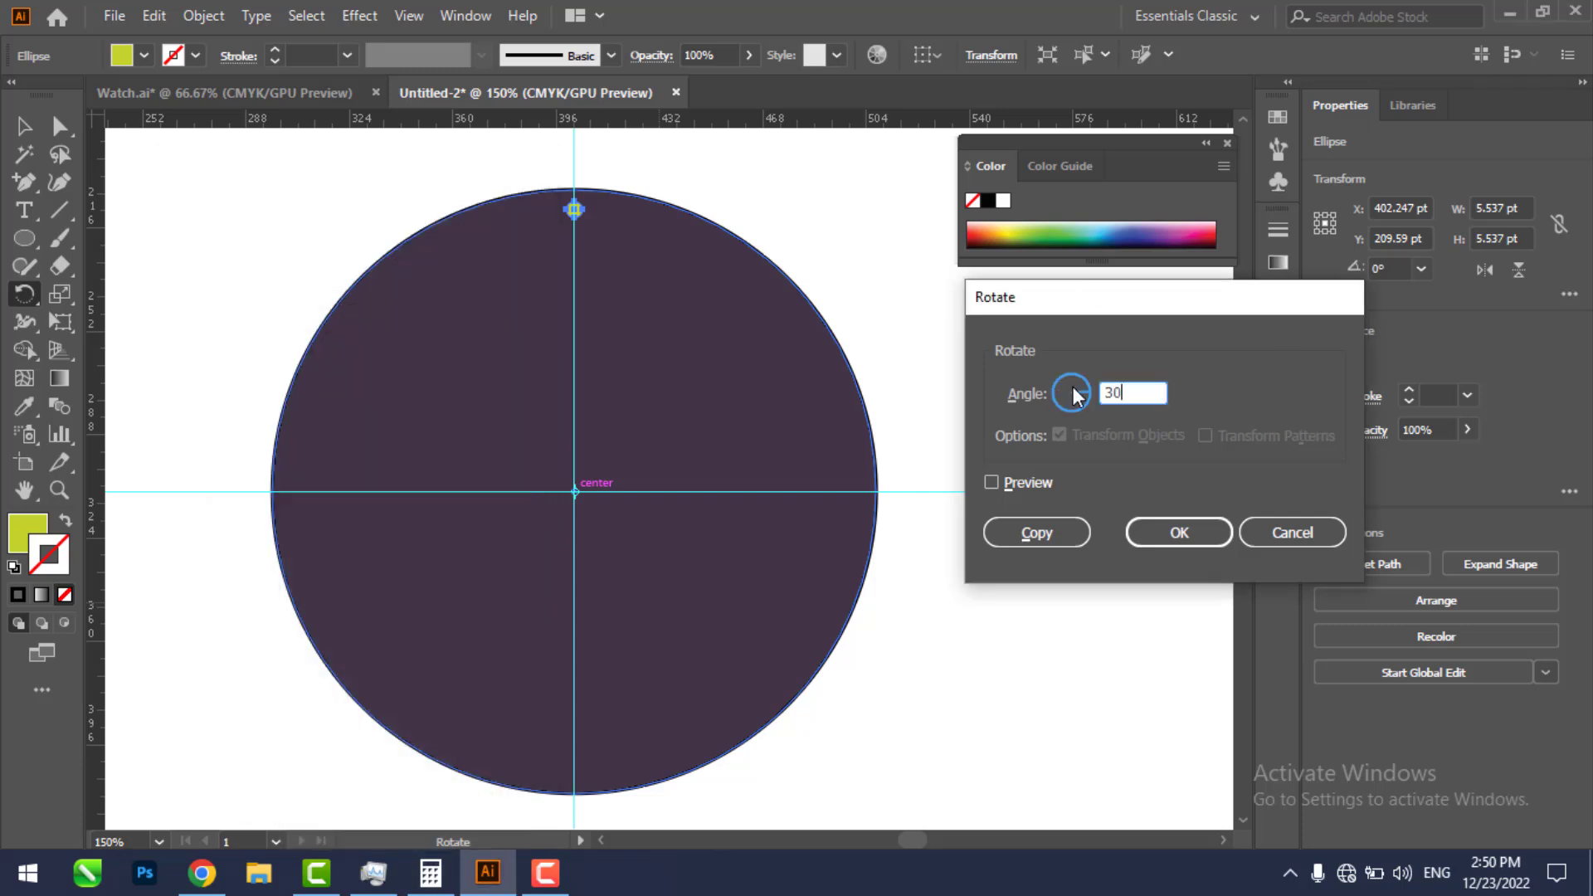
left_click(1055, 544)
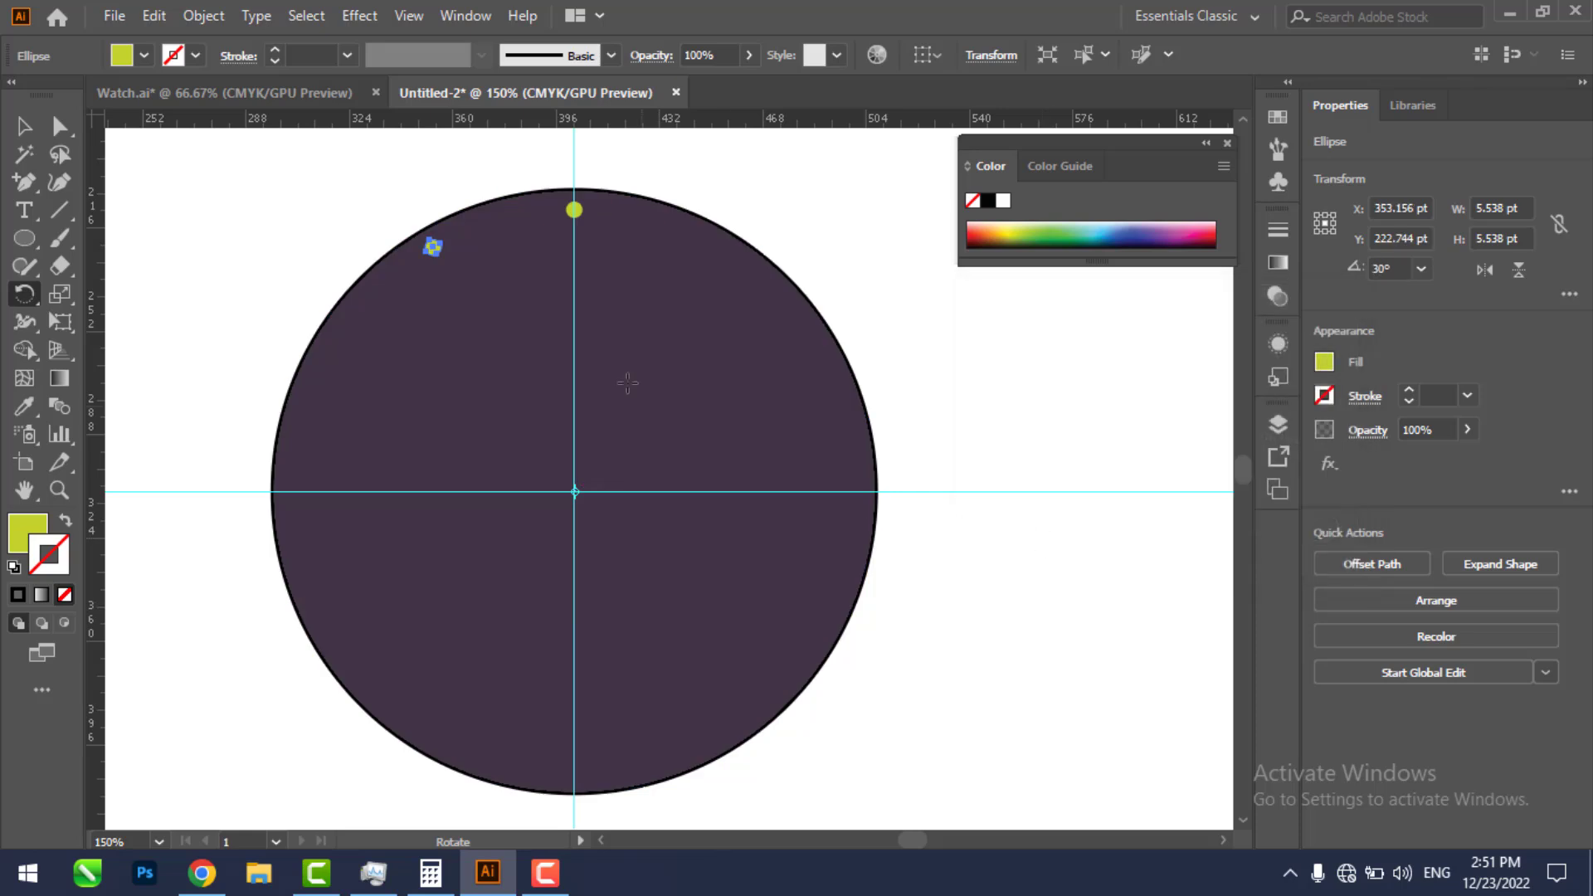
Step: Repeat the rotated copy ten more times to complete the ring of twelve hour markers, and deselect
key("ctrl+d")
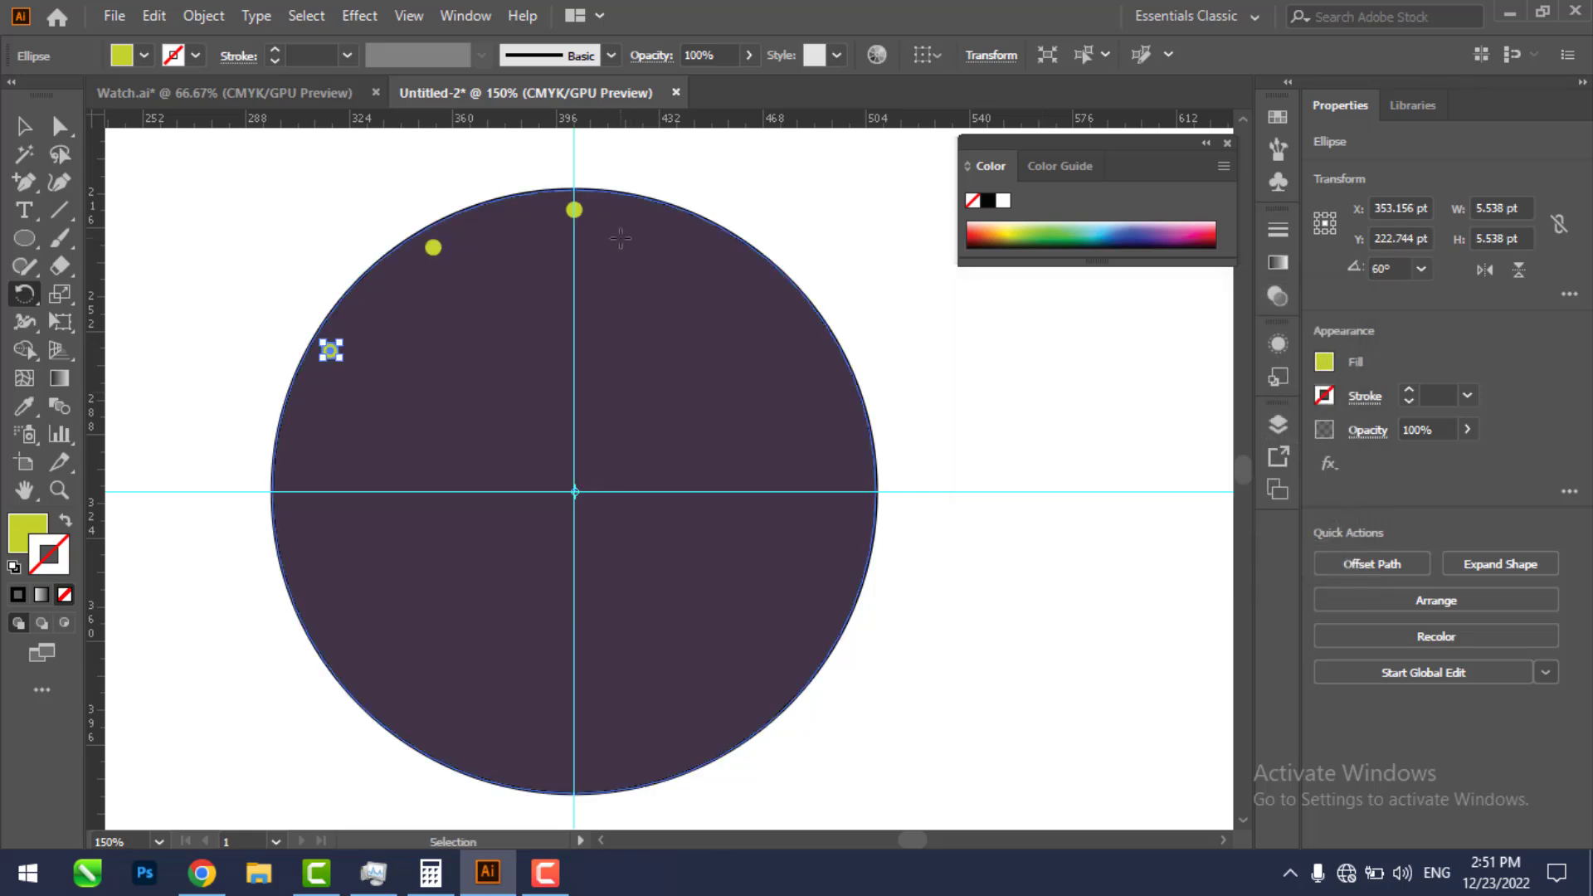
key("ctrl+d")
key("ctrl+d")
key("ctrl+d")
key("ctrl+d")
key("ctrl+d")
key("ctrl+d")
key("ctrl+d")
key("ctrl+d")
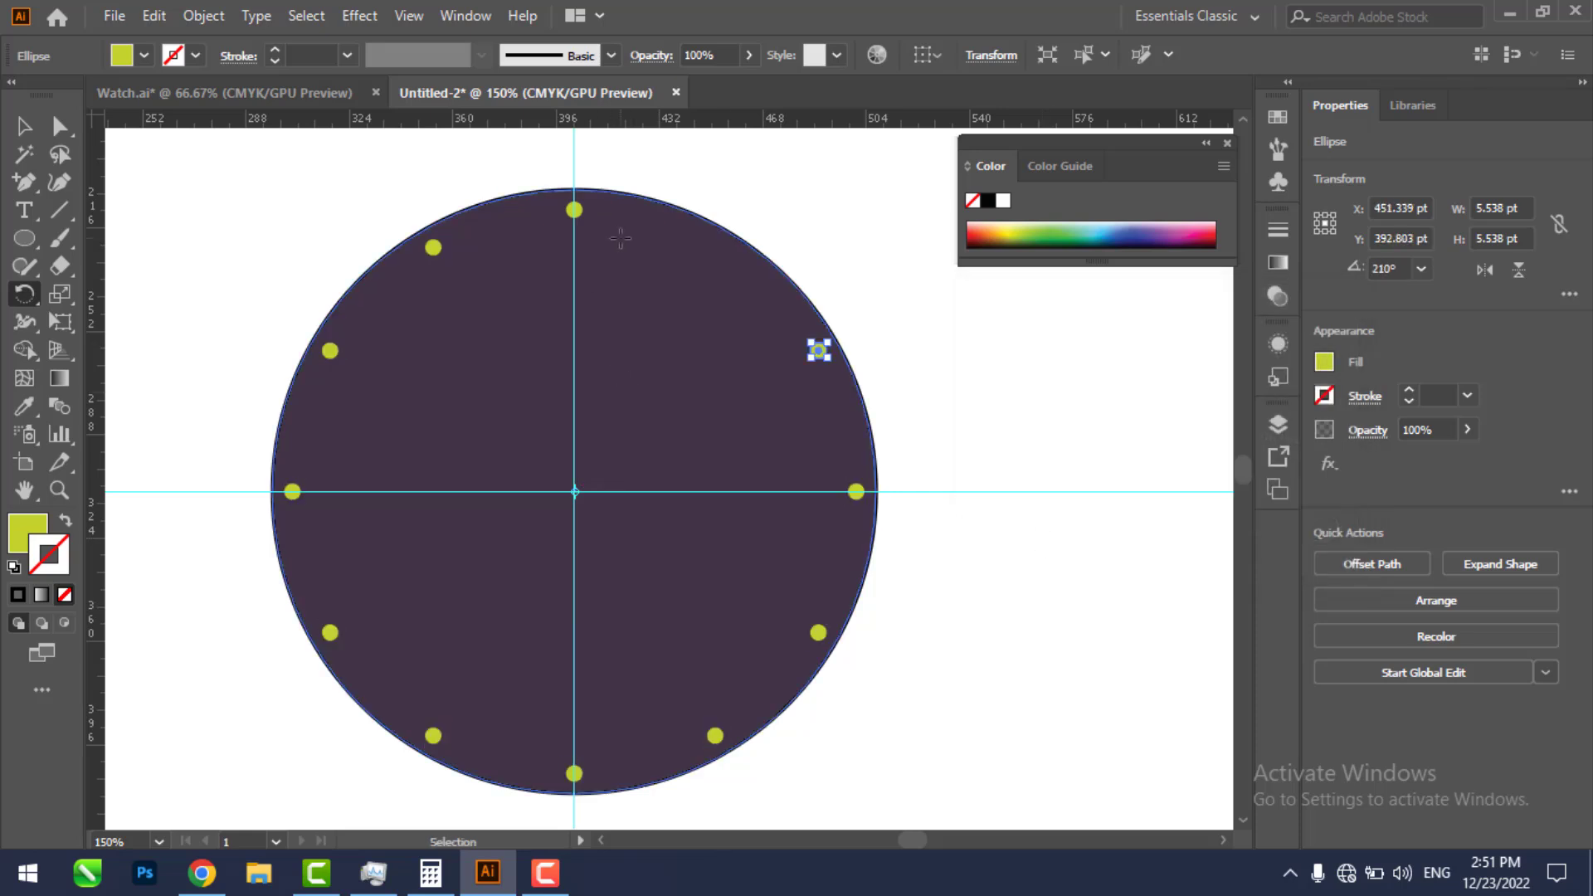
key("ctrl+d")
key("v")
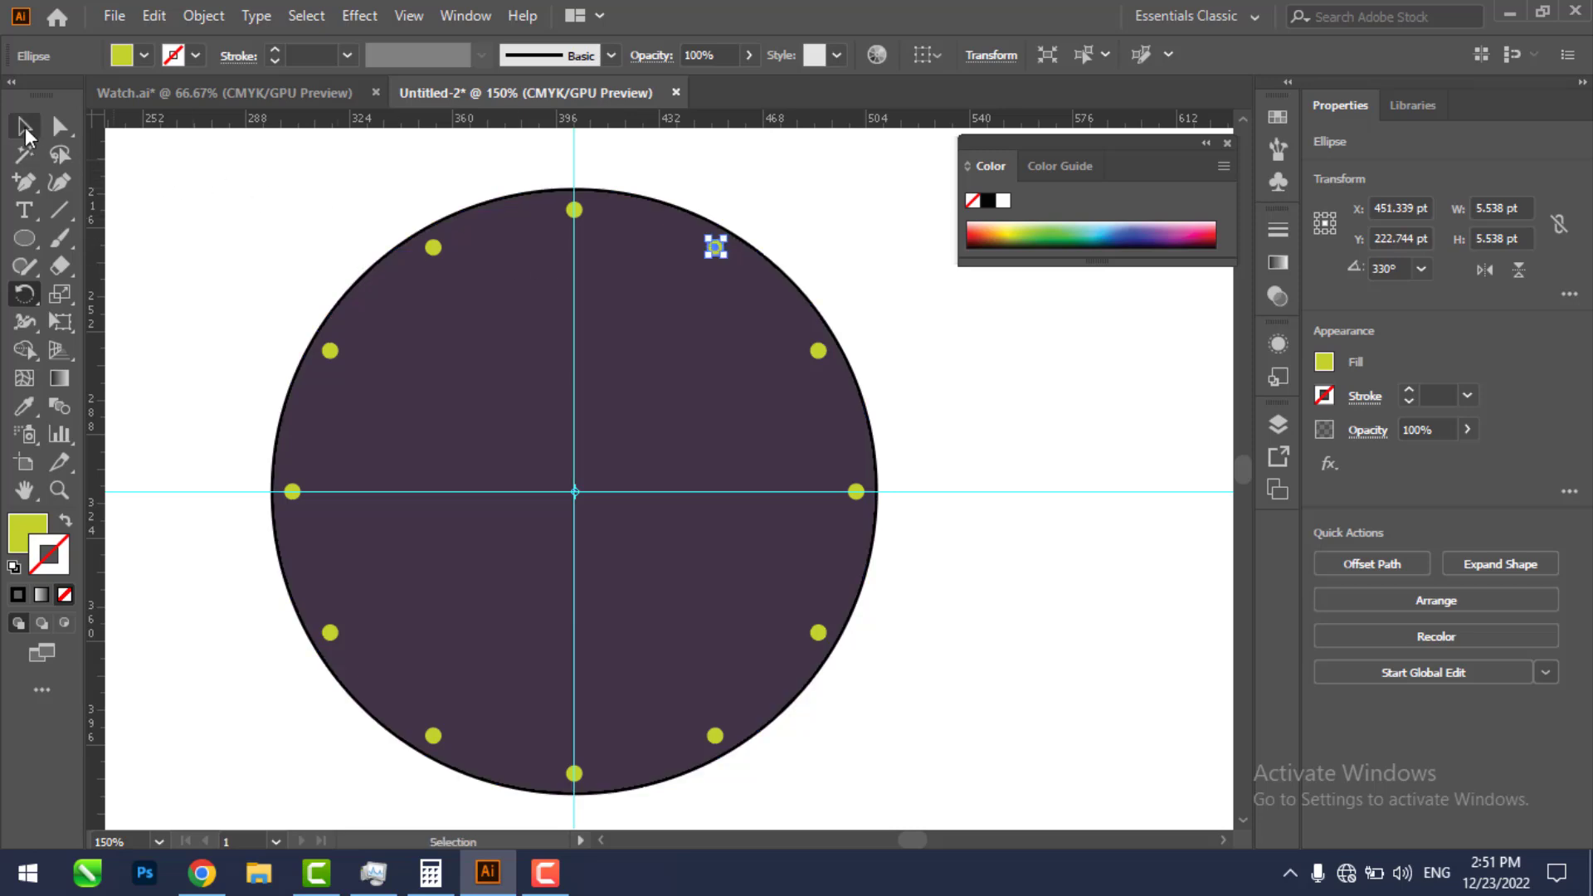
left_click(402, 183)
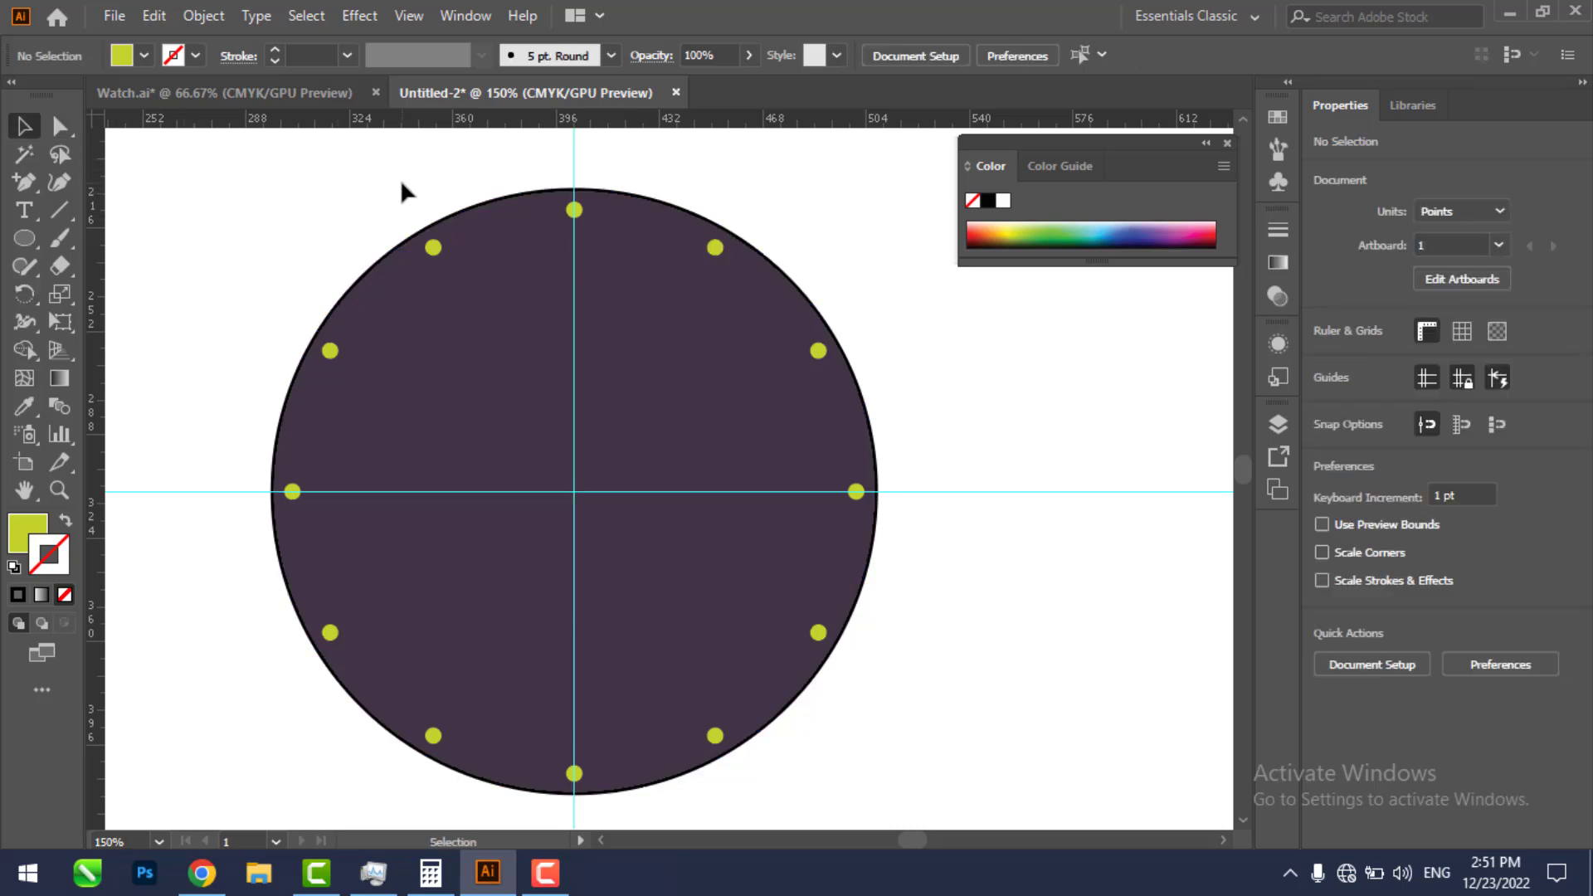
Step: Using the Watch.ai dial as reference, draw a thin rectangle about 0.26 by 5.4 pt over the top hour marker along the vertical guide
left_click(282, 95)
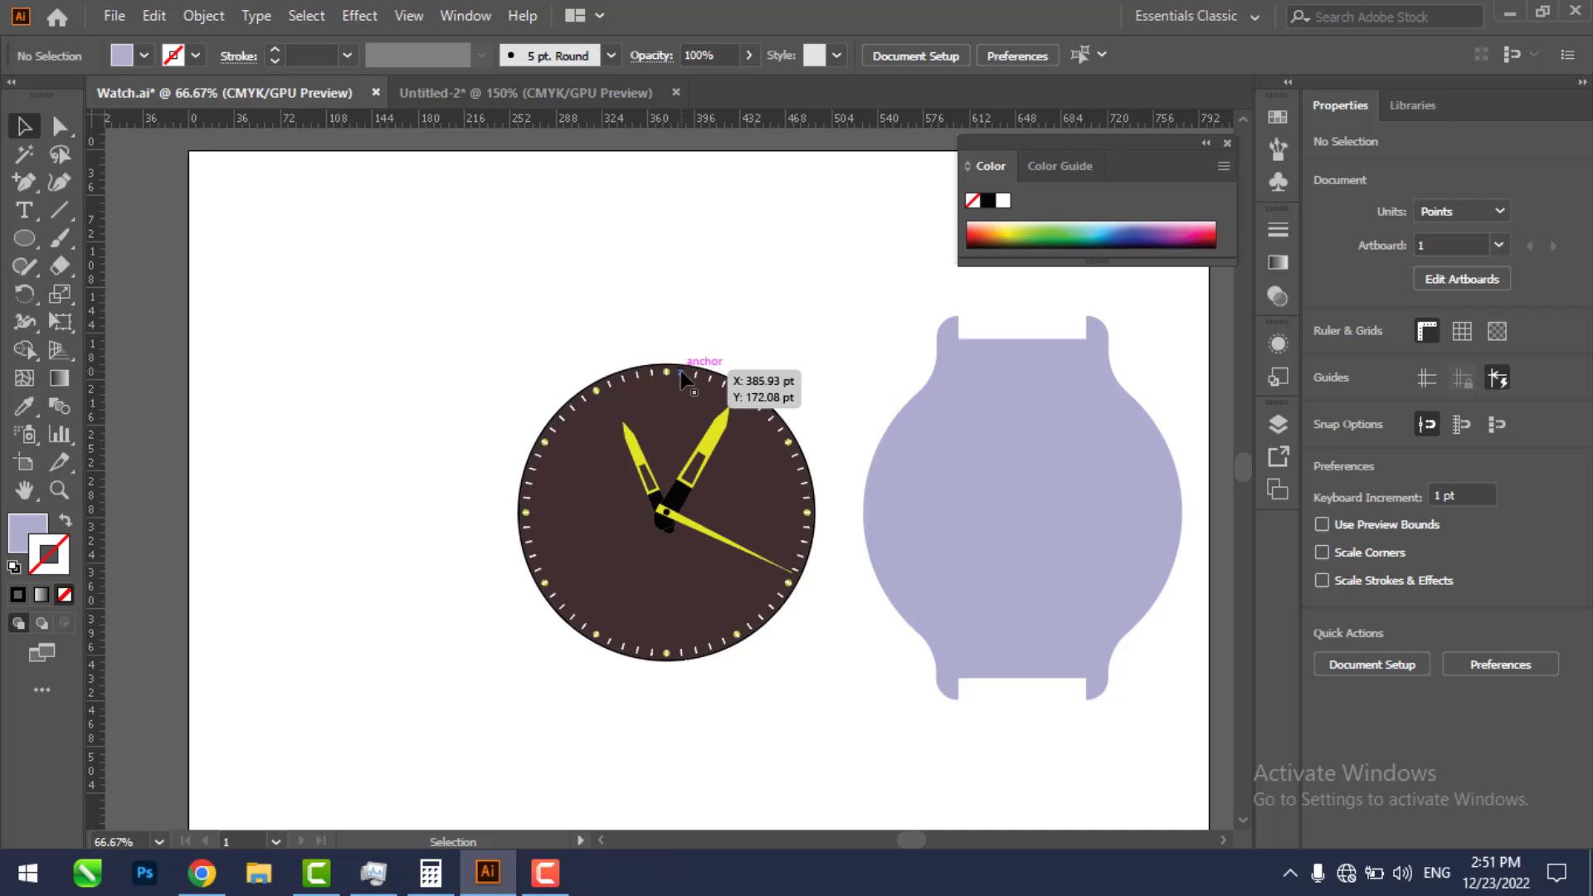
left_click(580, 89)
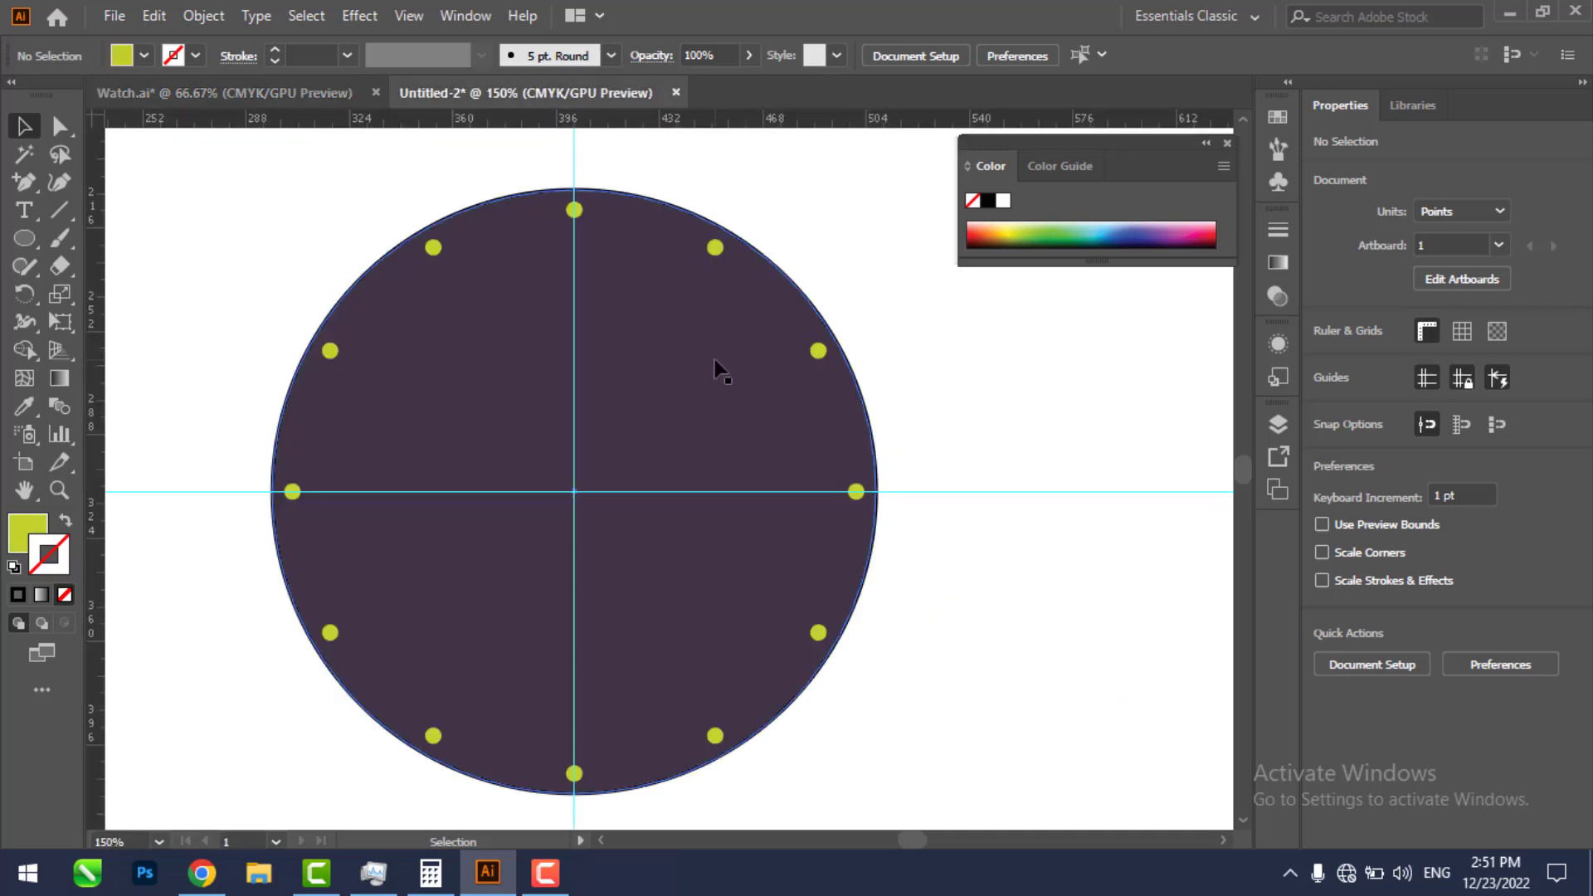
key("z")
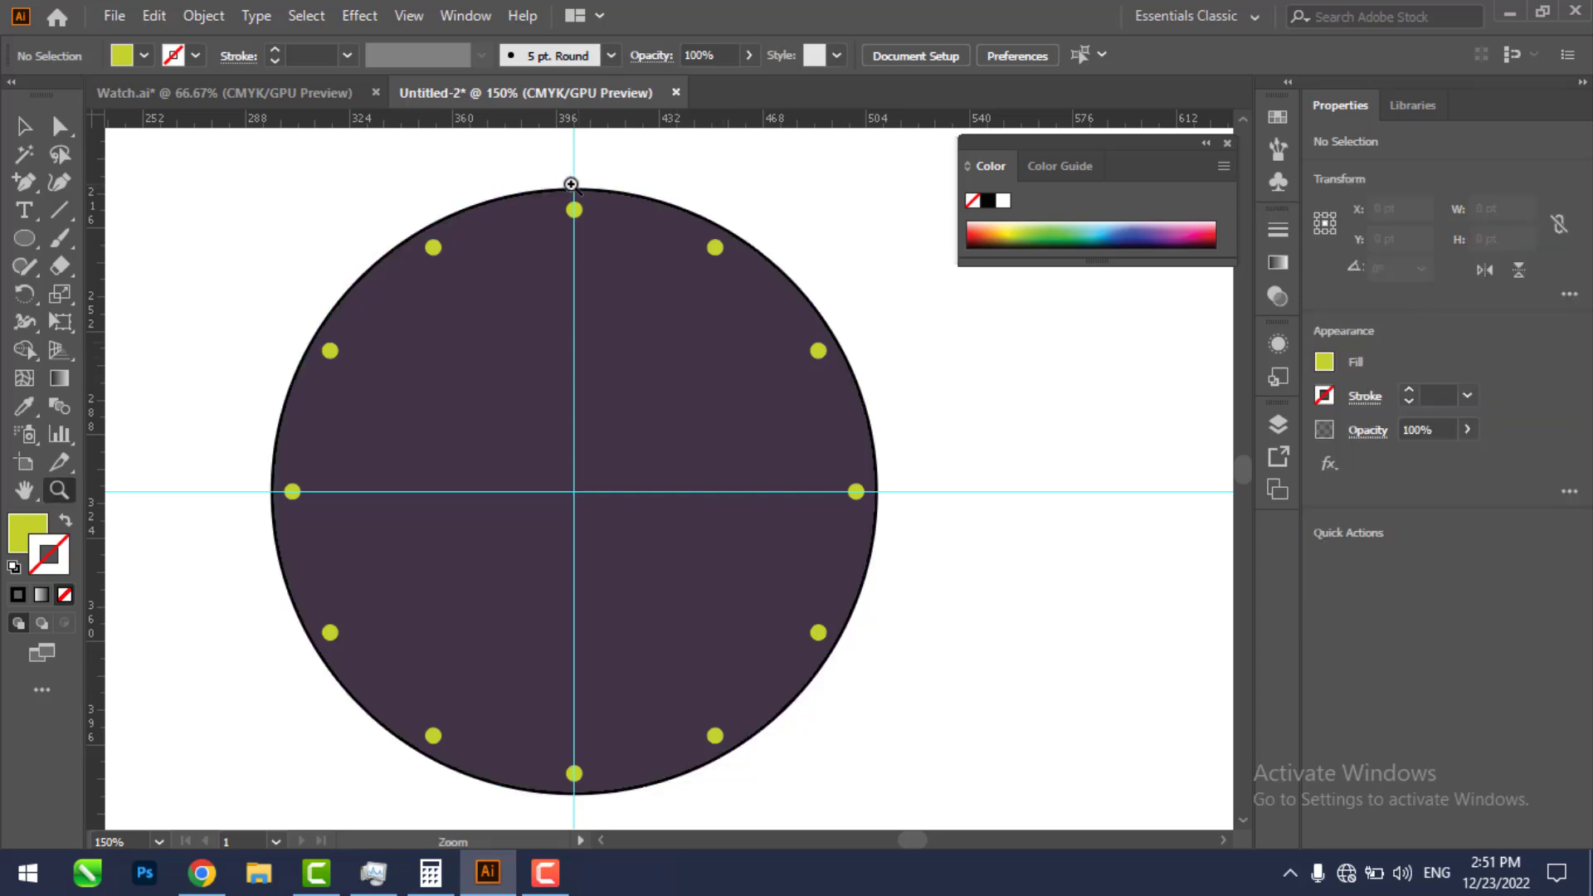
left_click_drag(563, 183, 847, 472)
left_click_drag(628, 313, 1091, 615)
left_click(36, 241)
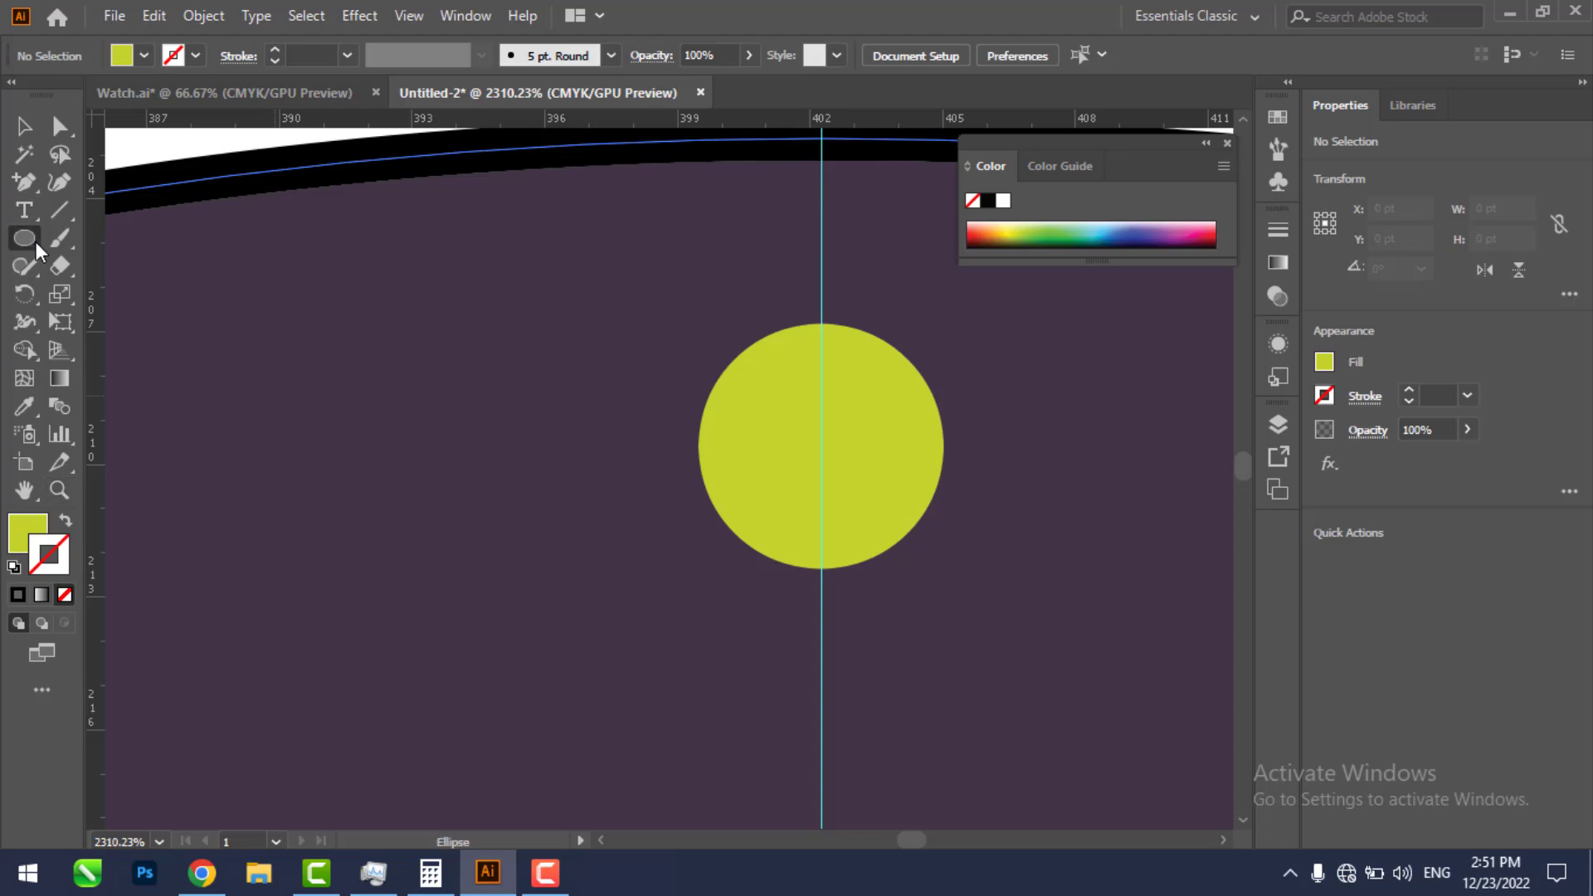
left_click(138, 238)
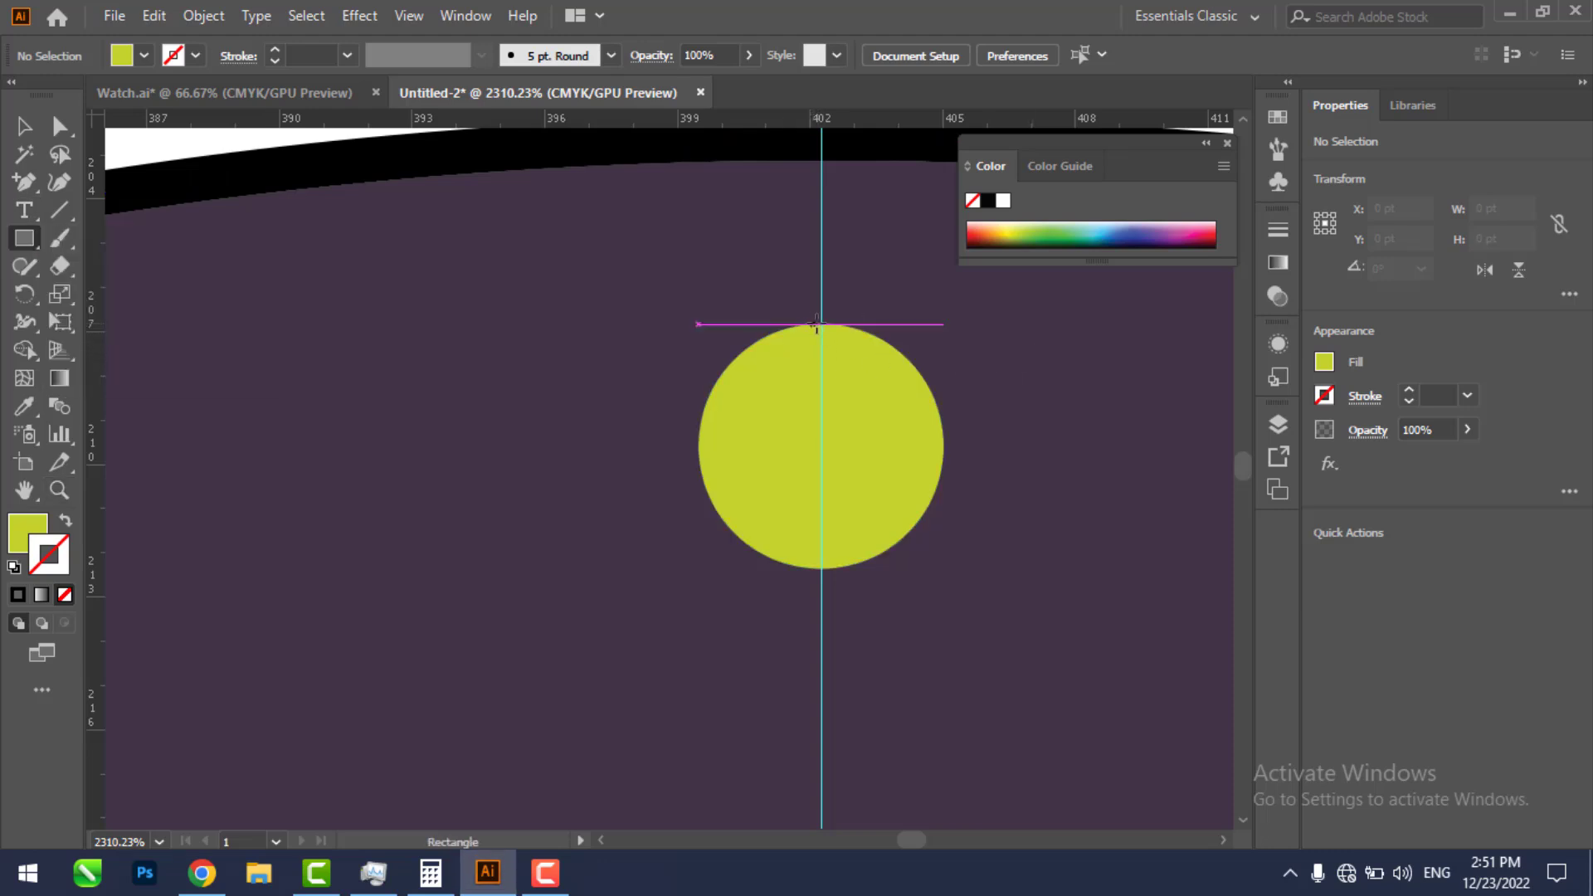
left_click_drag(816, 324, 828, 564)
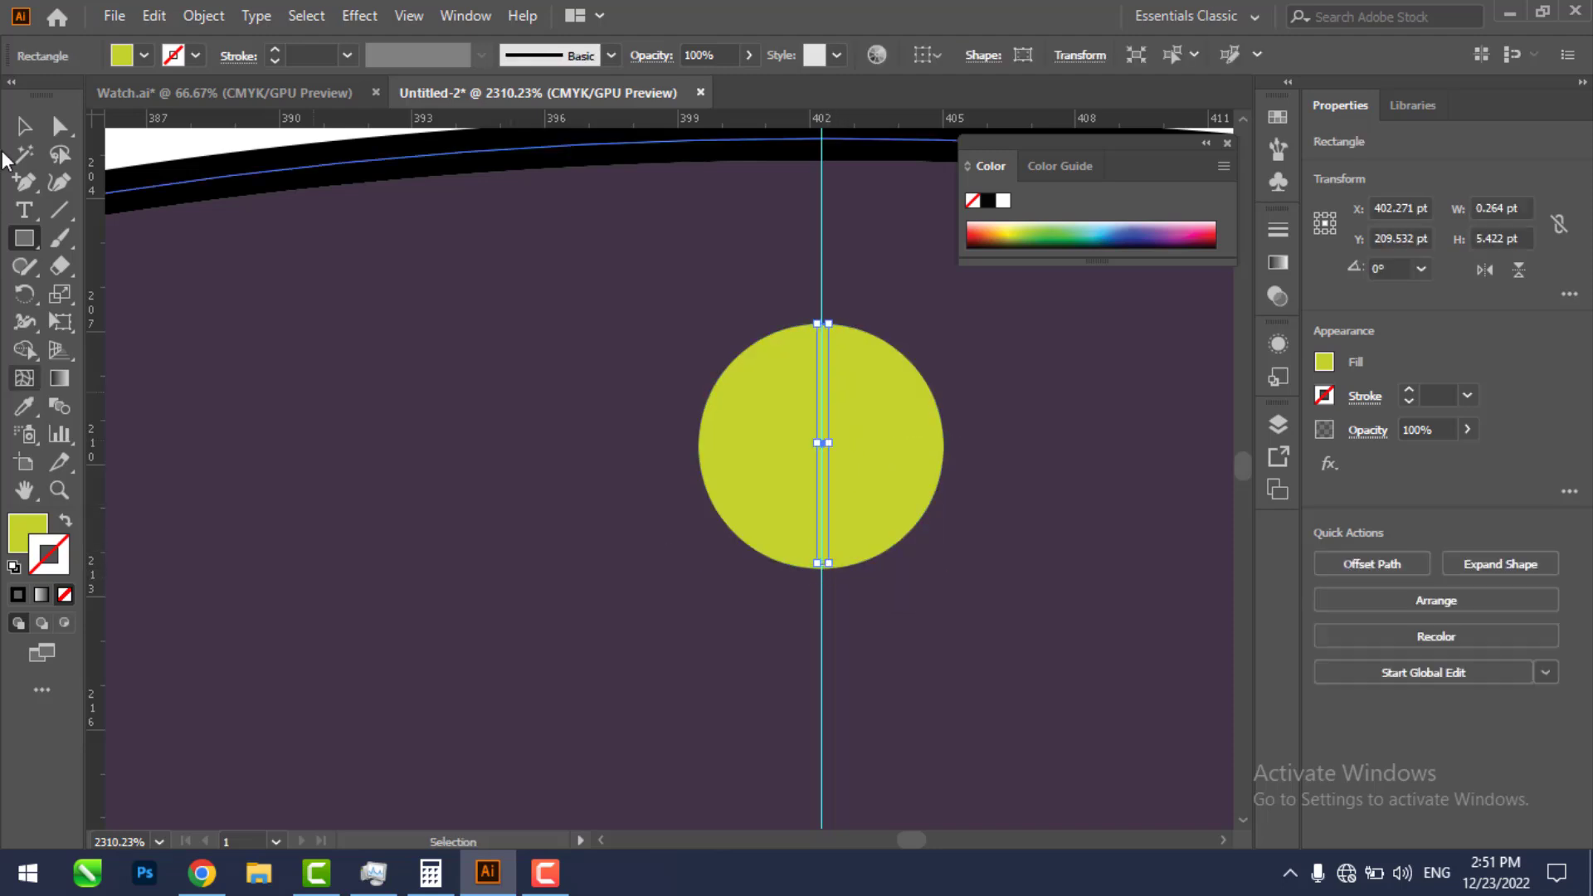
Step: Fill the thin rectangle over the top hour marker with white (FFFFFF) and reselect it
double_click(28, 532)
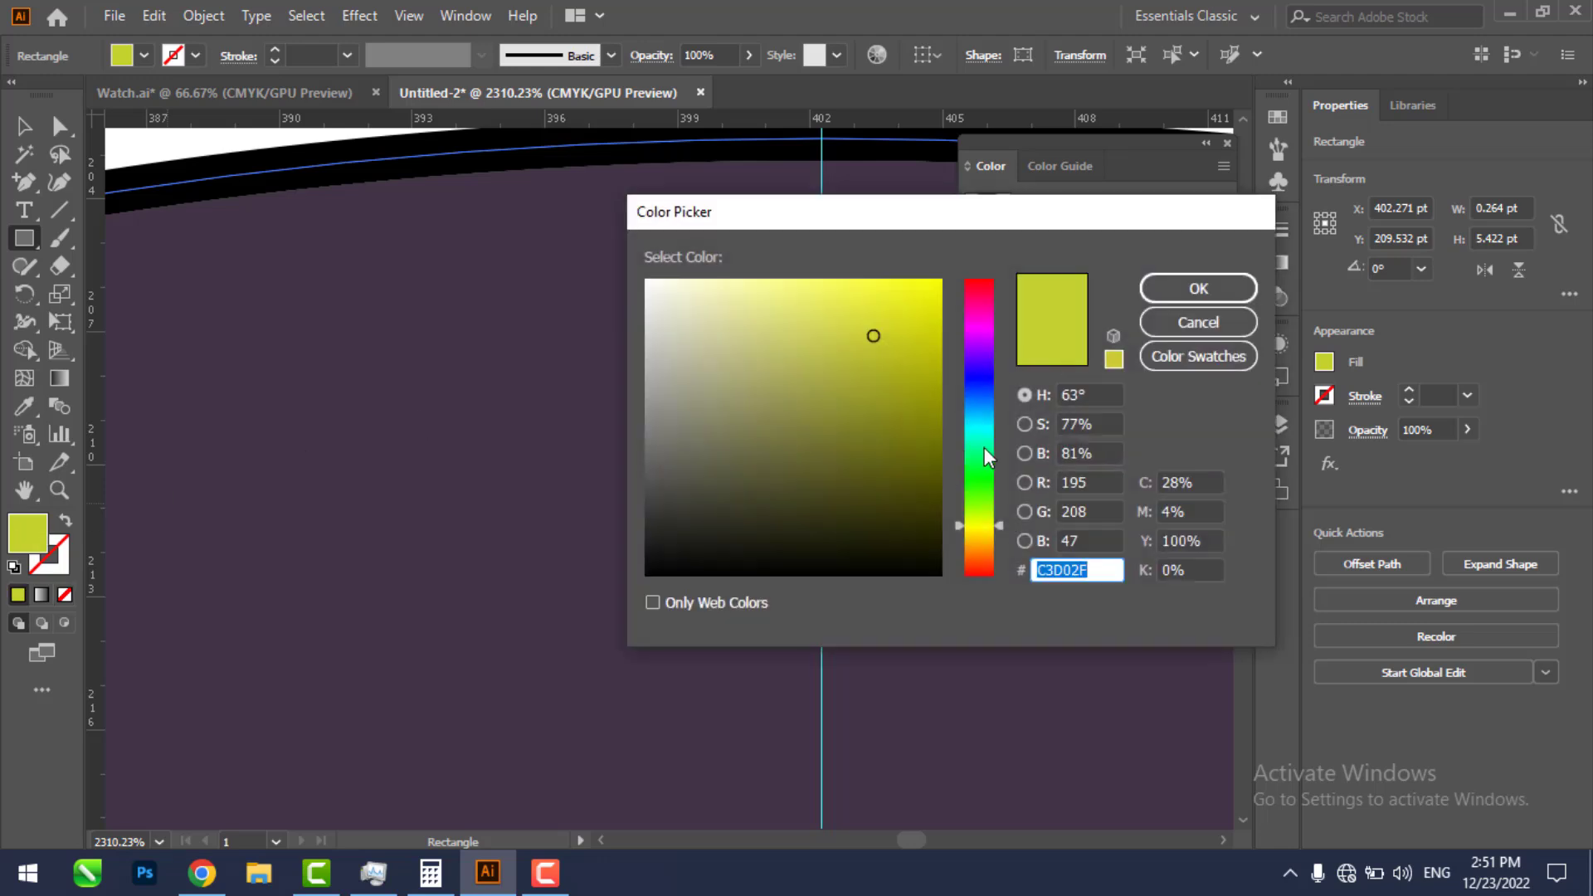
left_click(655, 286)
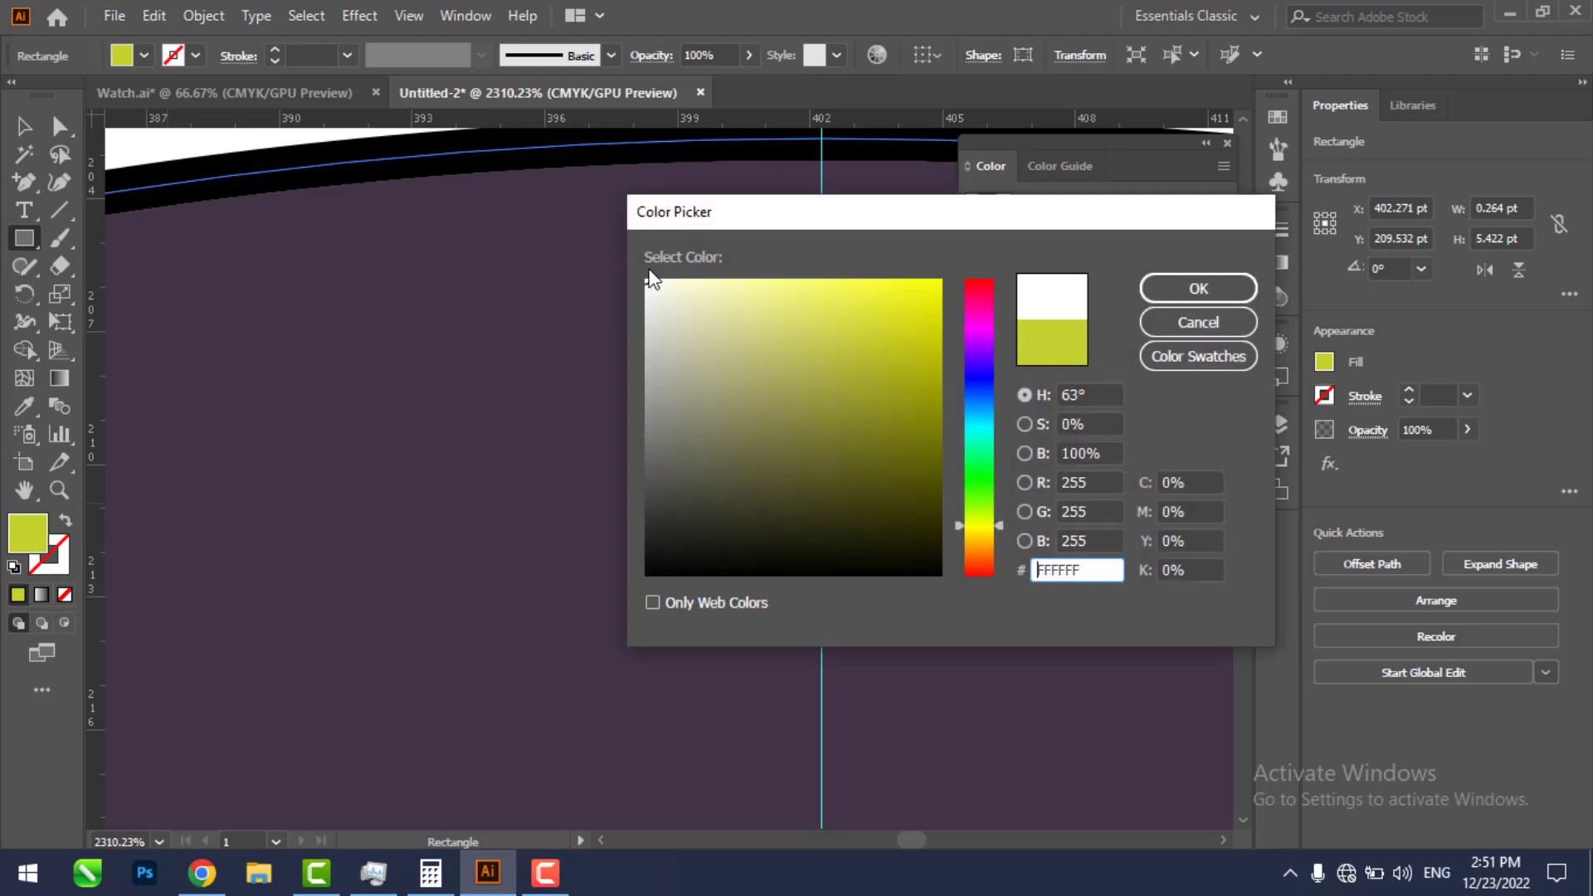
left_click(1198, 287)
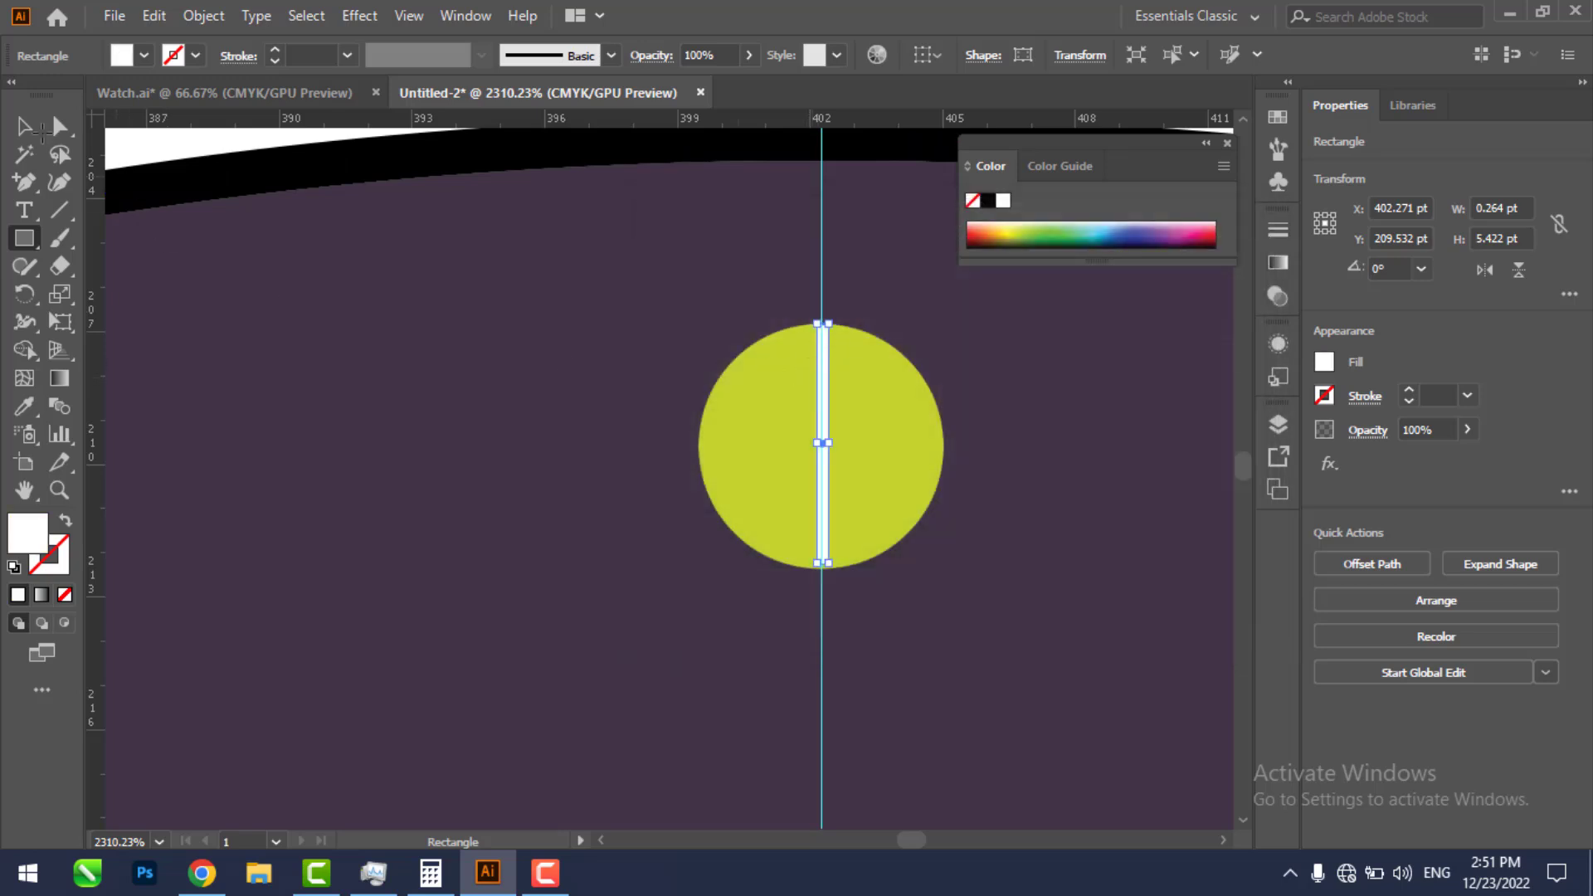
left_click(25, 126)
left_click(821, 290)
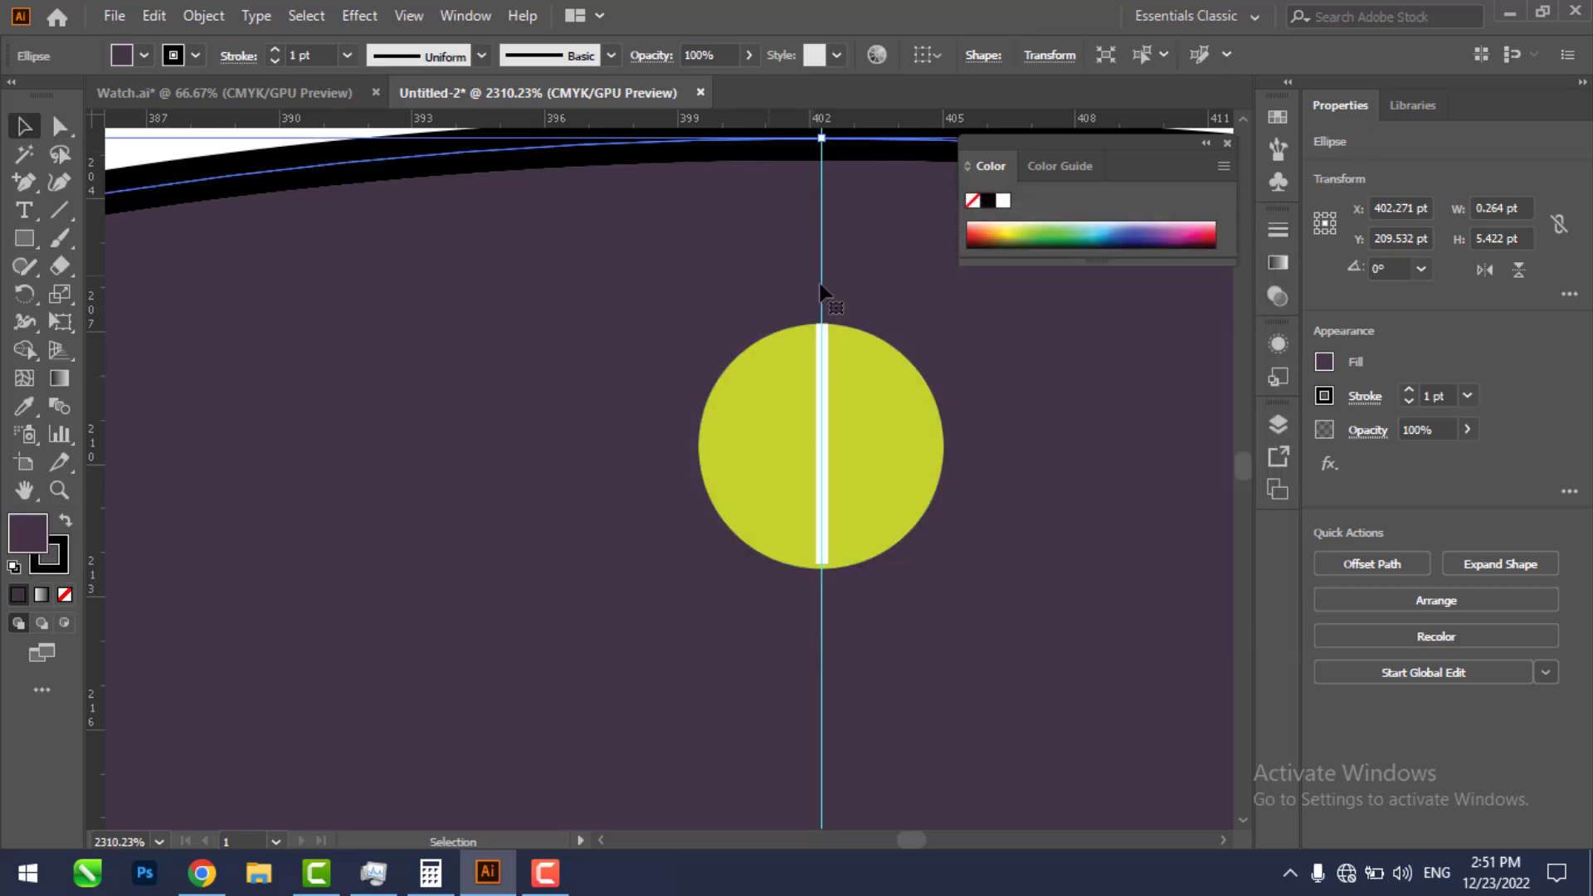
left_click(824, 415)
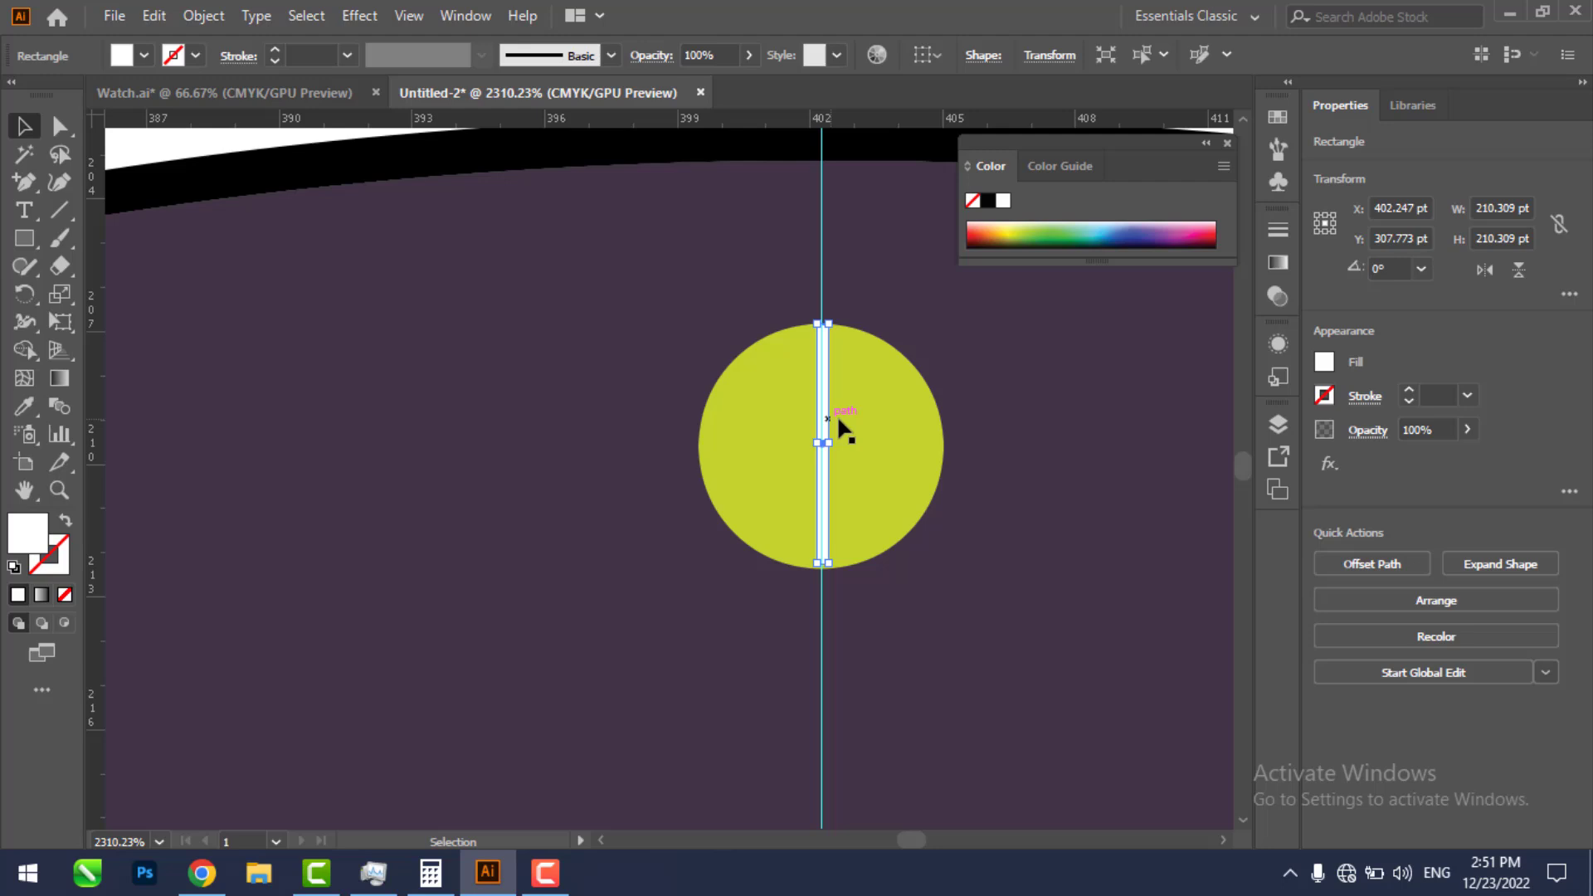
key("z")
left_click(929, 400, "alt")
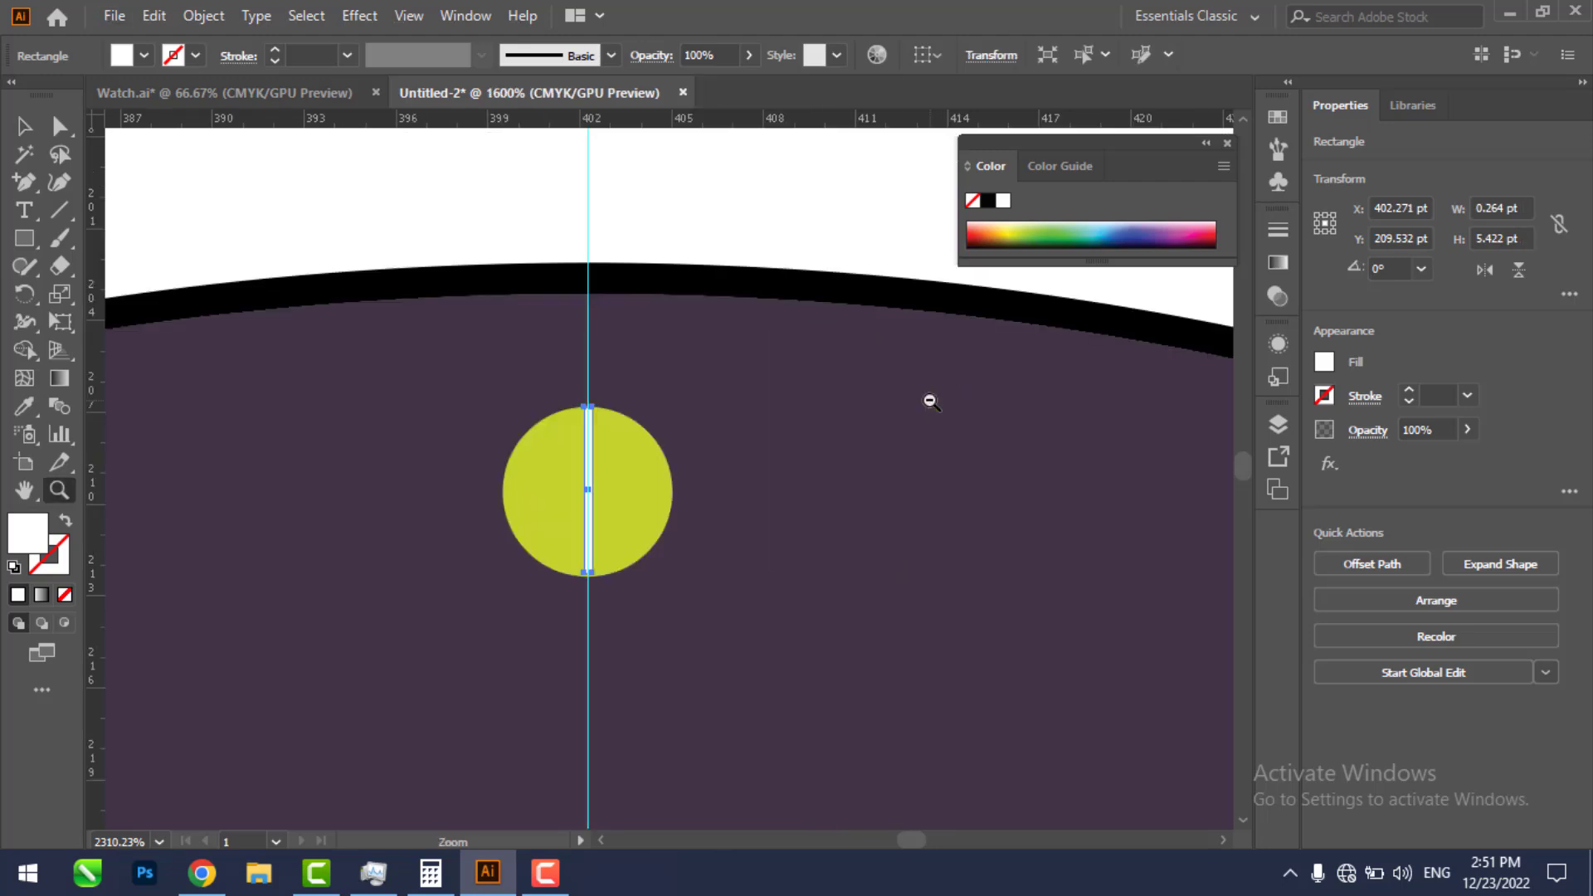
left_click(921, 401, "alt")
left_click(588, 617, "alt")
left_click(588, 617, "alt")
left_click(588, 617, "alt")
left_click(590, 619, "alt")
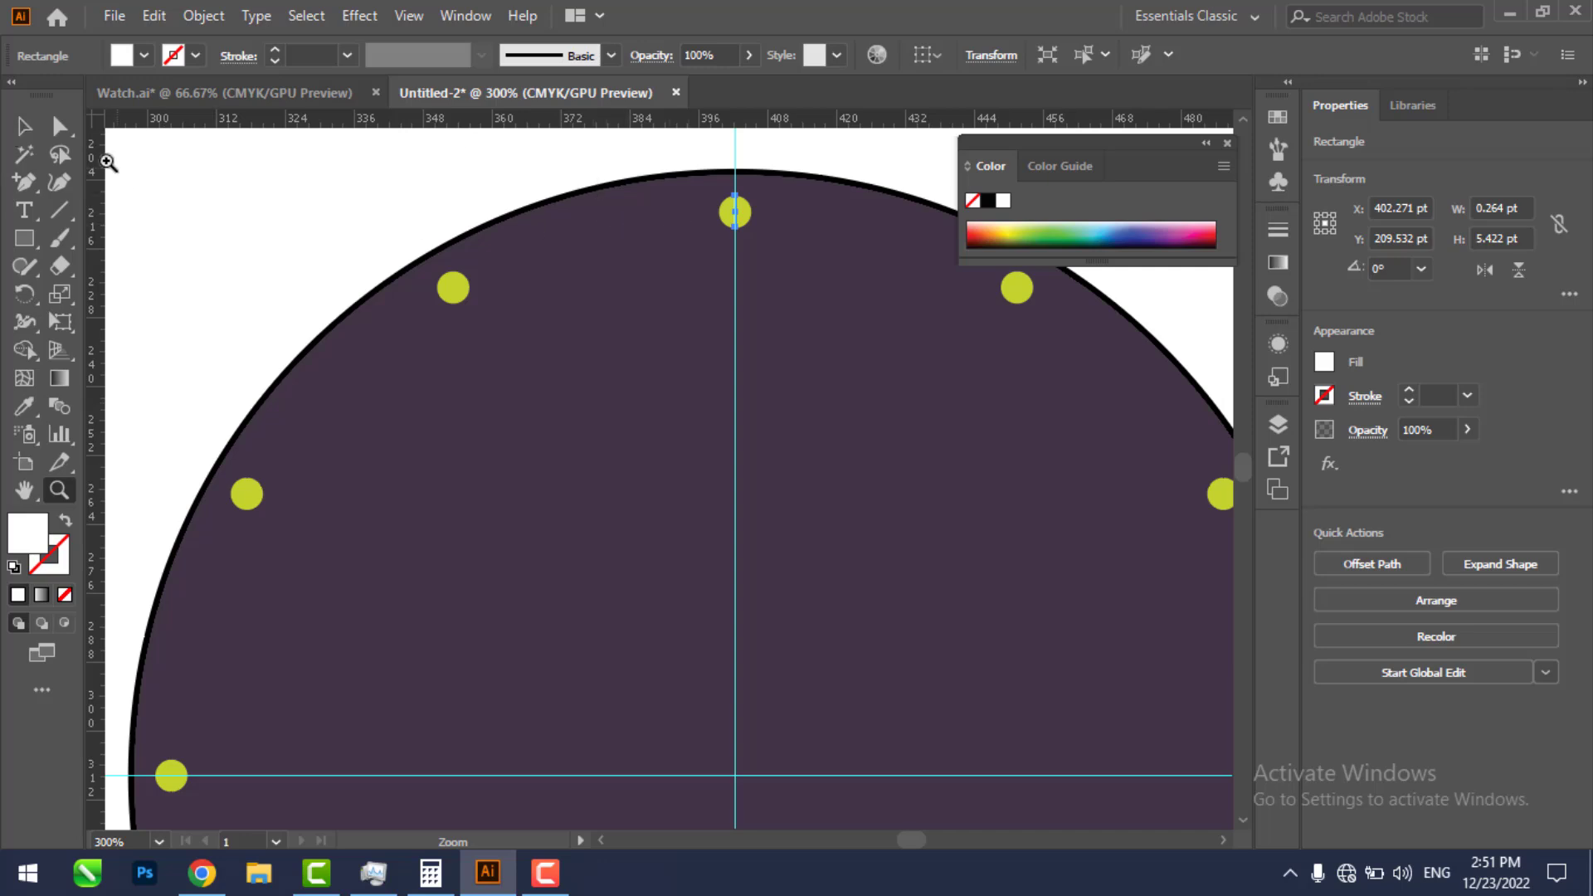
left_click(23, 128)
left_click(844, 165)
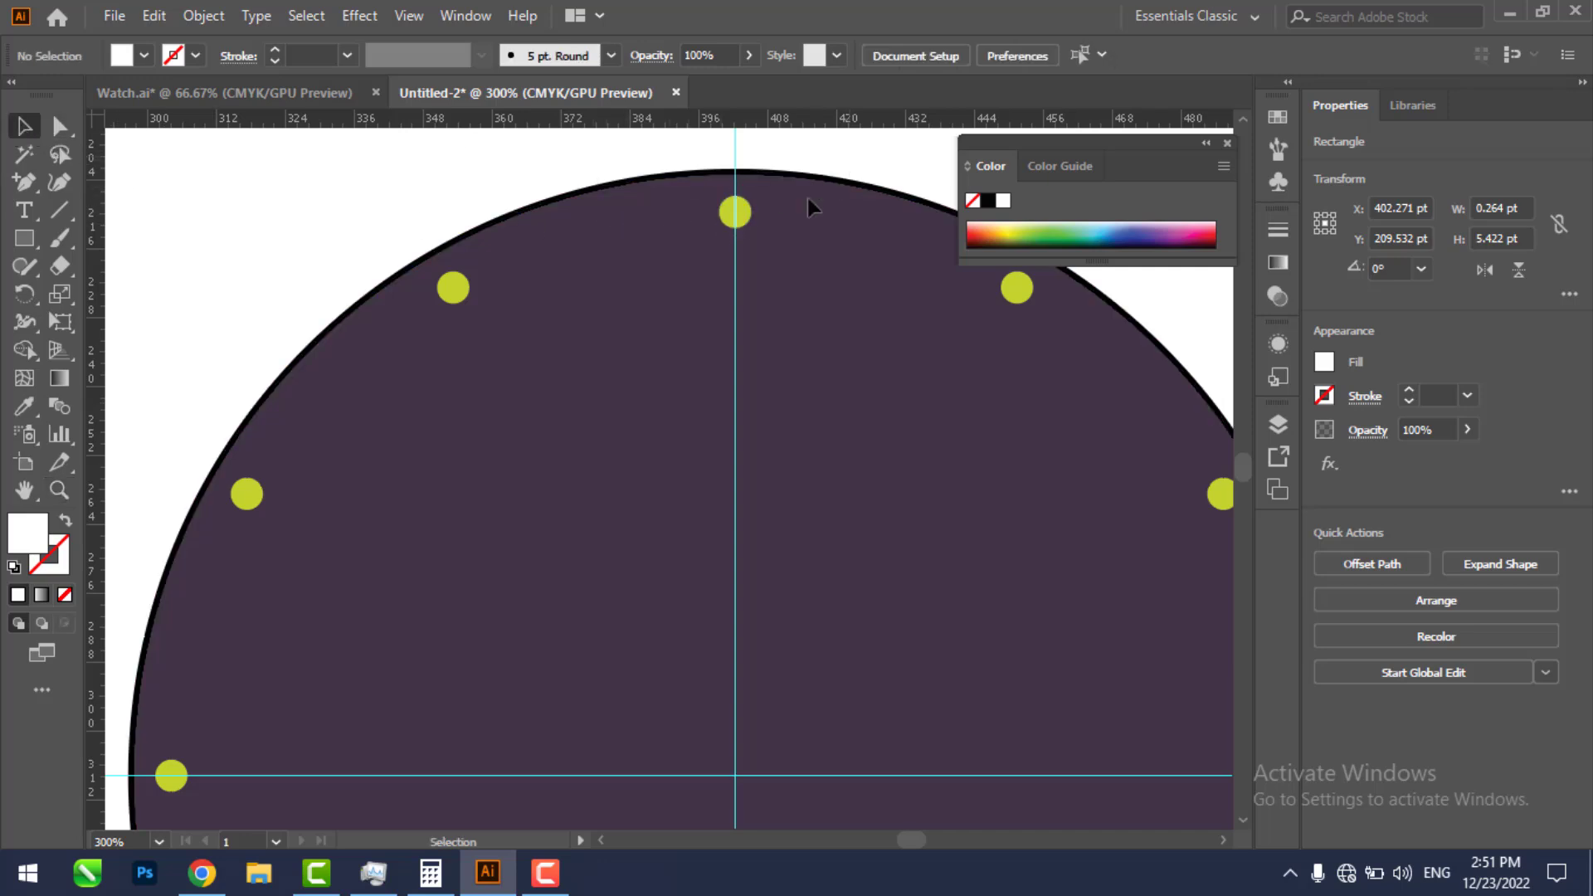
left_click(734, 218)
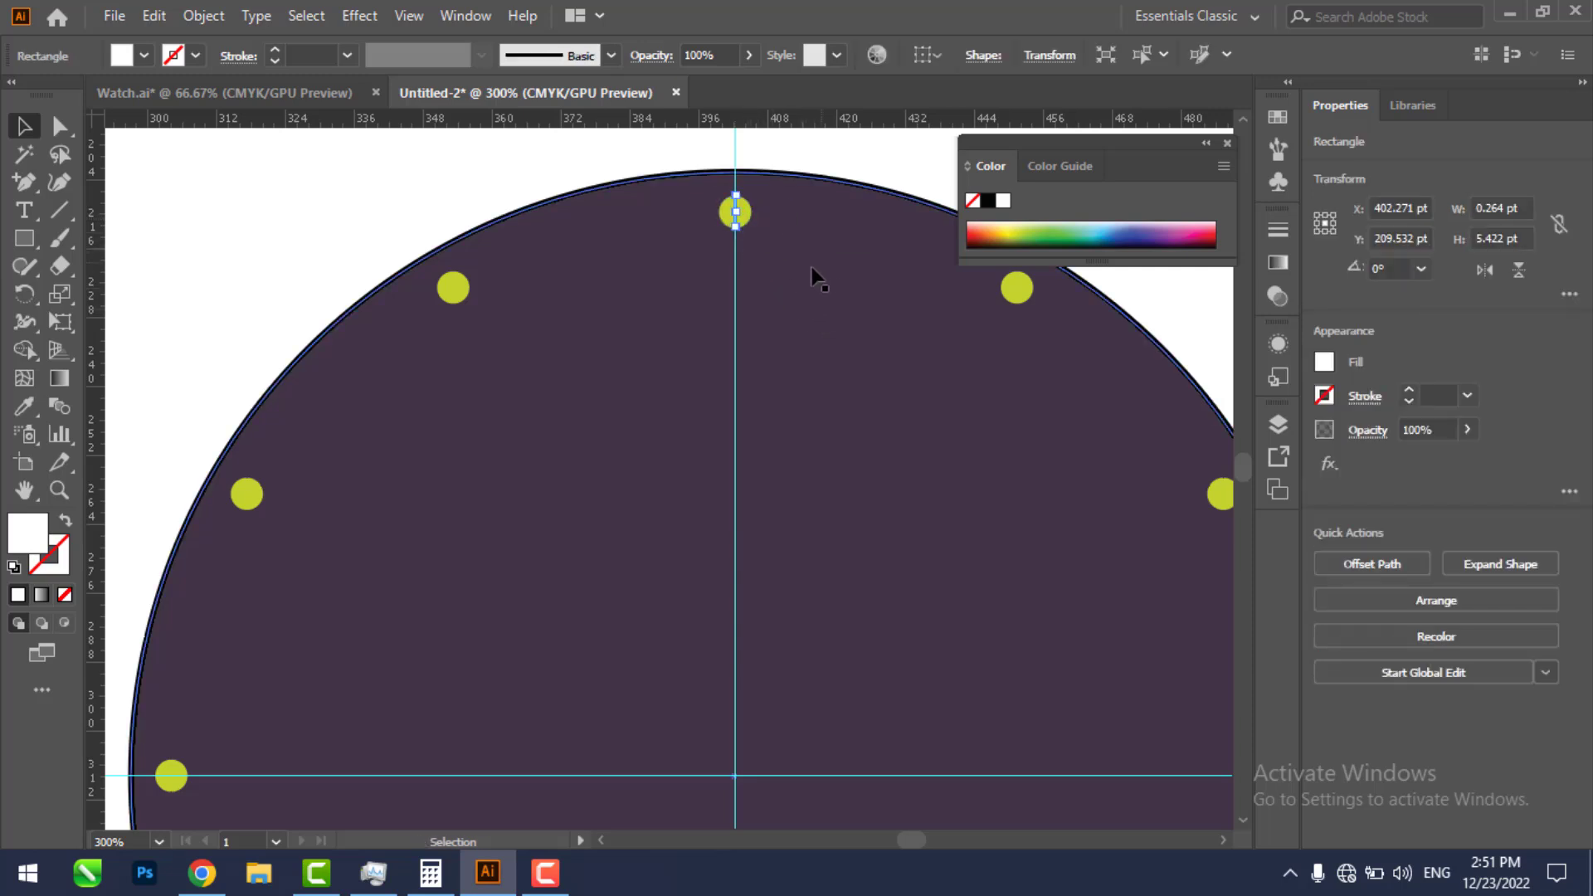
key("z")
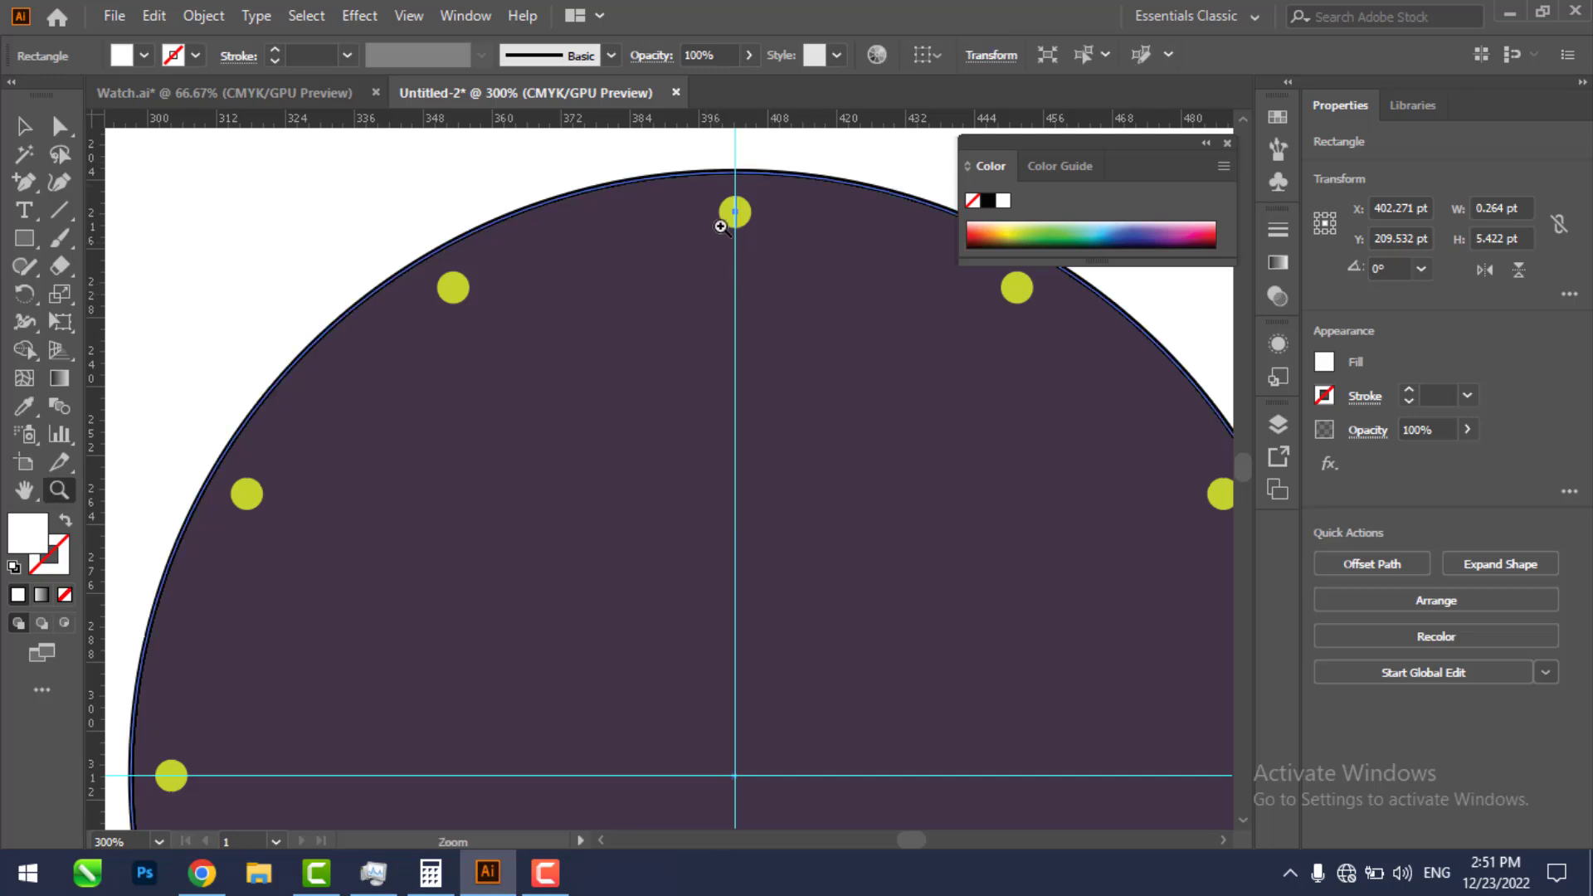
left_click(736, 213)
left_click(739, 218)
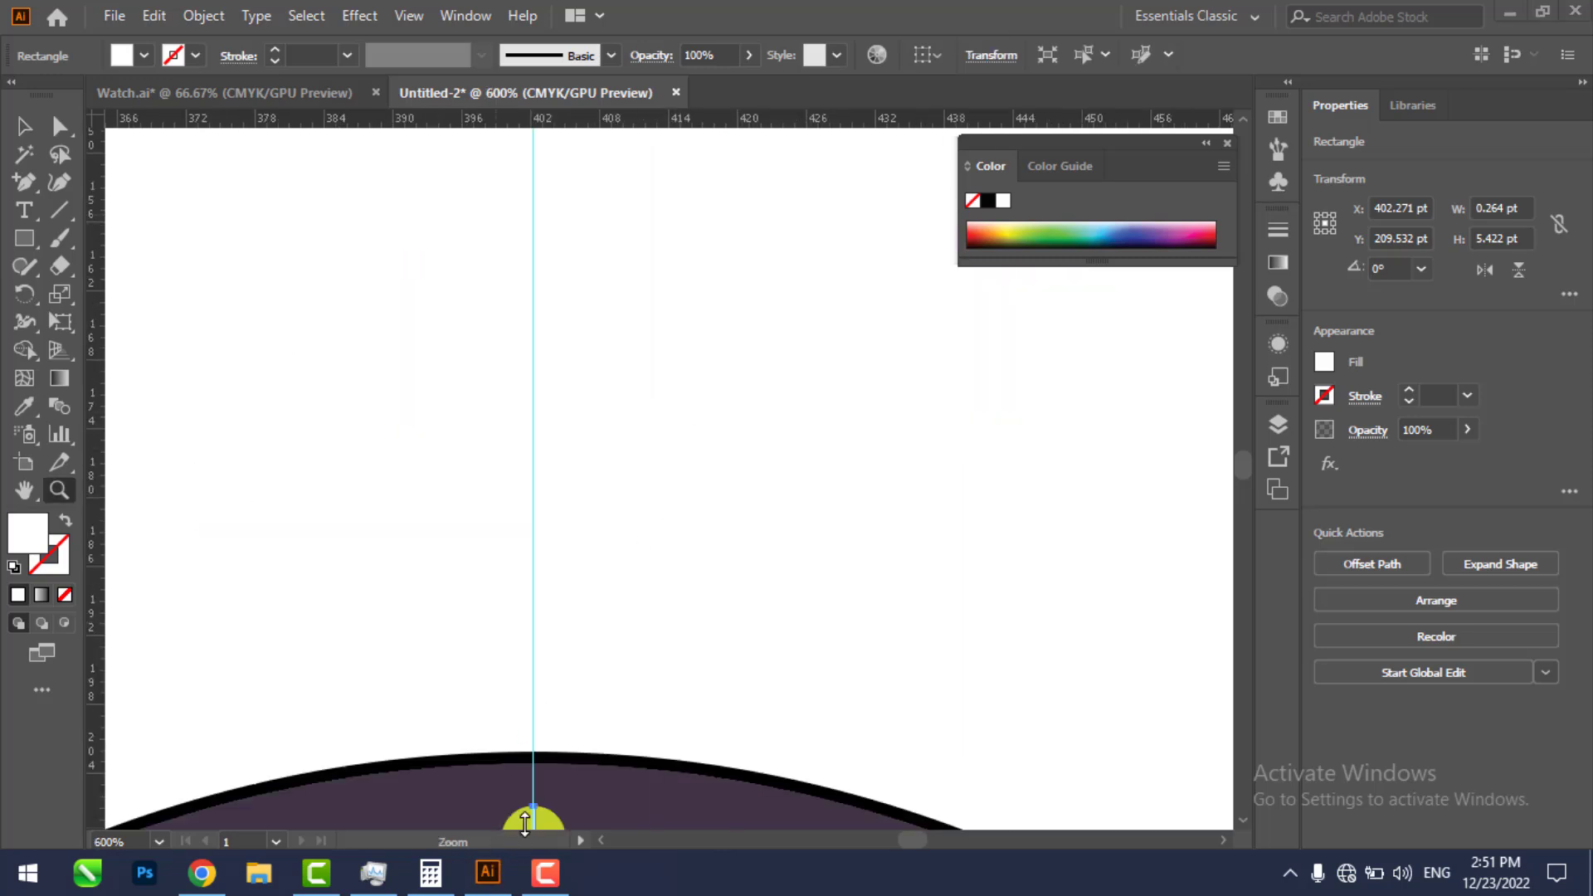
left_click_drag(605, 810, 867, 855)
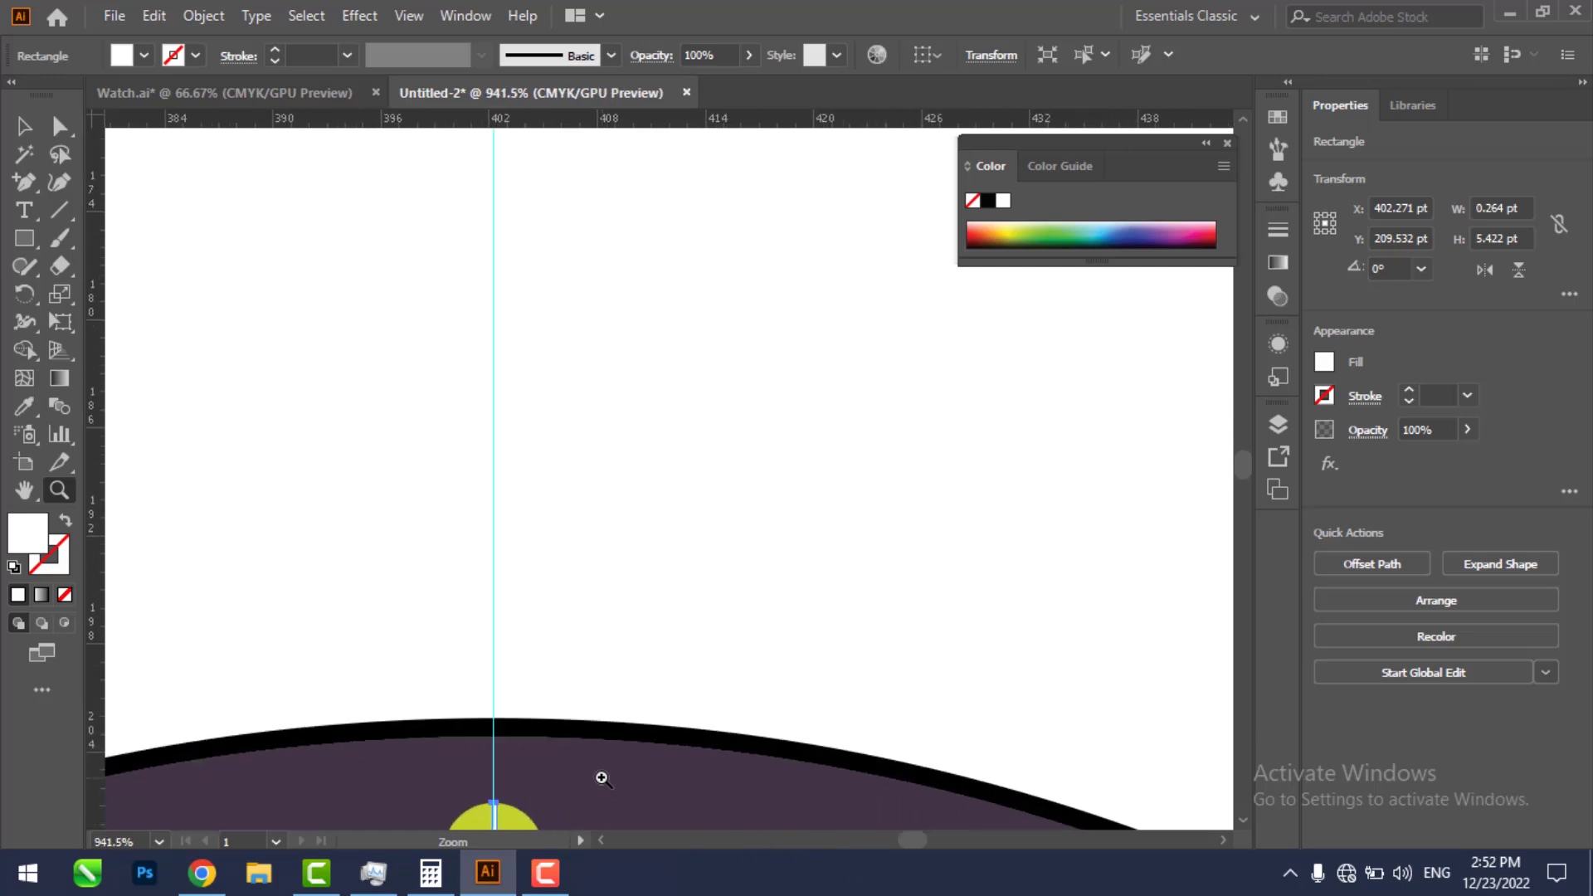
key("v")
left_click_drag(599, 774, 649, 356)
key("ctrl+z")
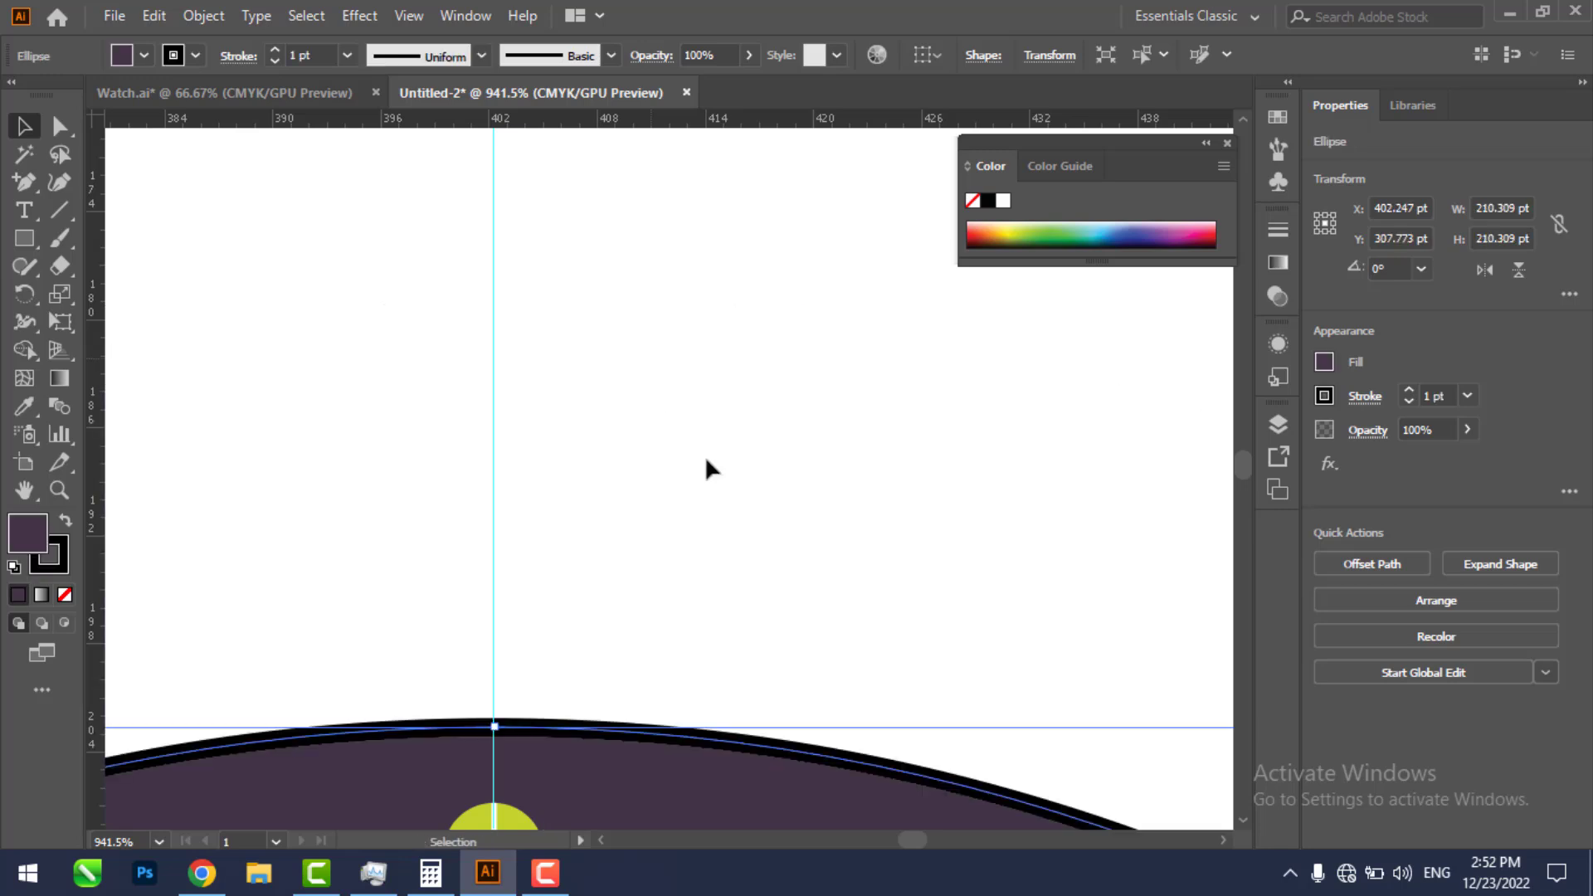
left_click_drag(664, 633, 655, 270)
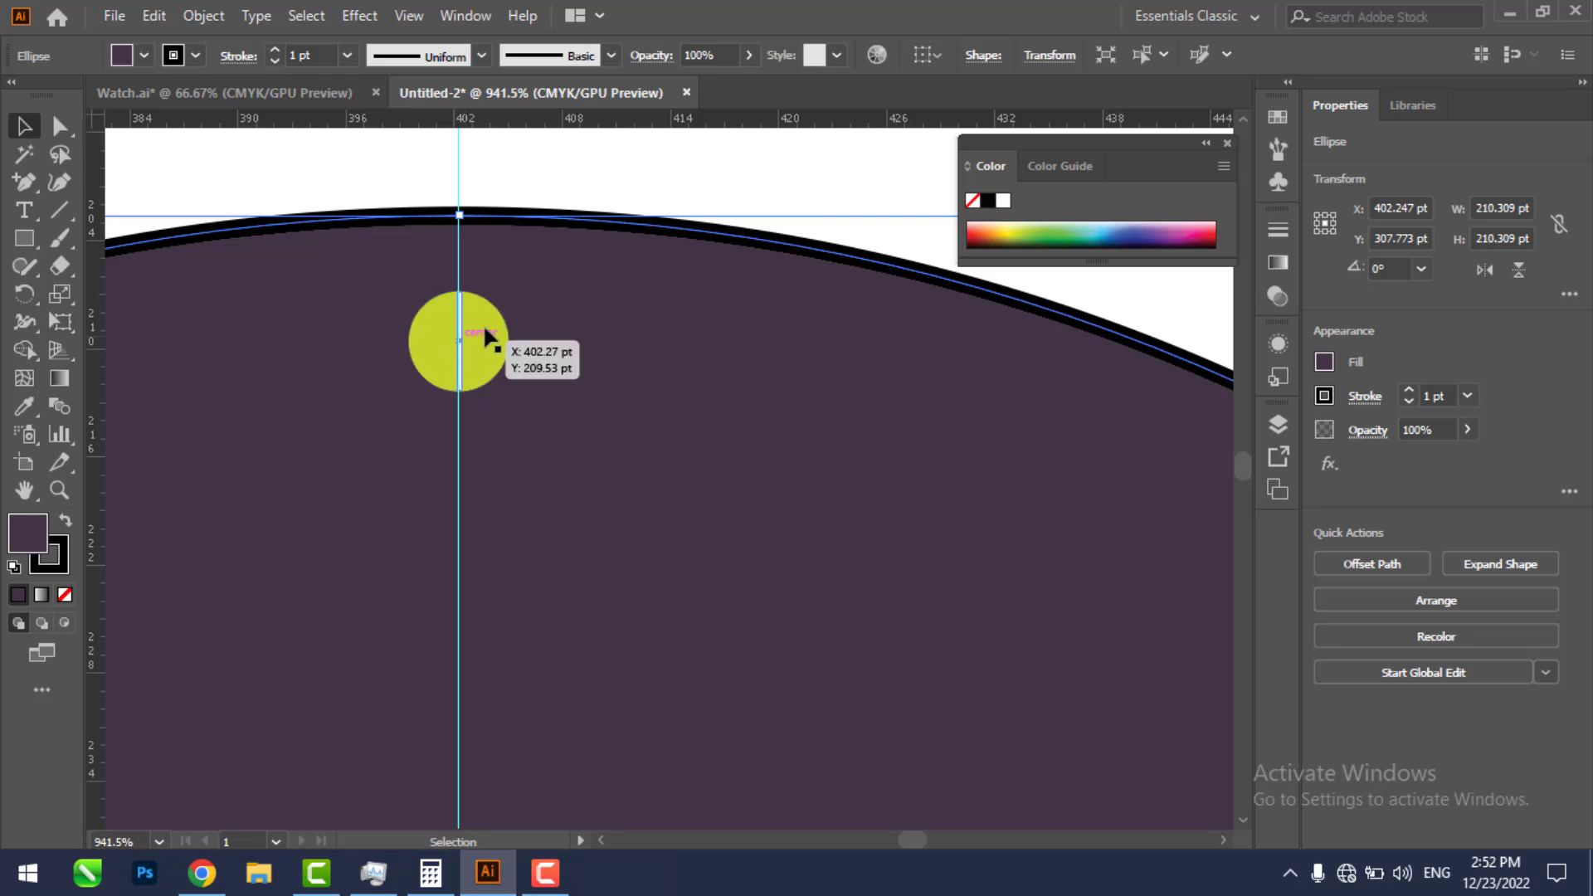
left_click(636, 173)
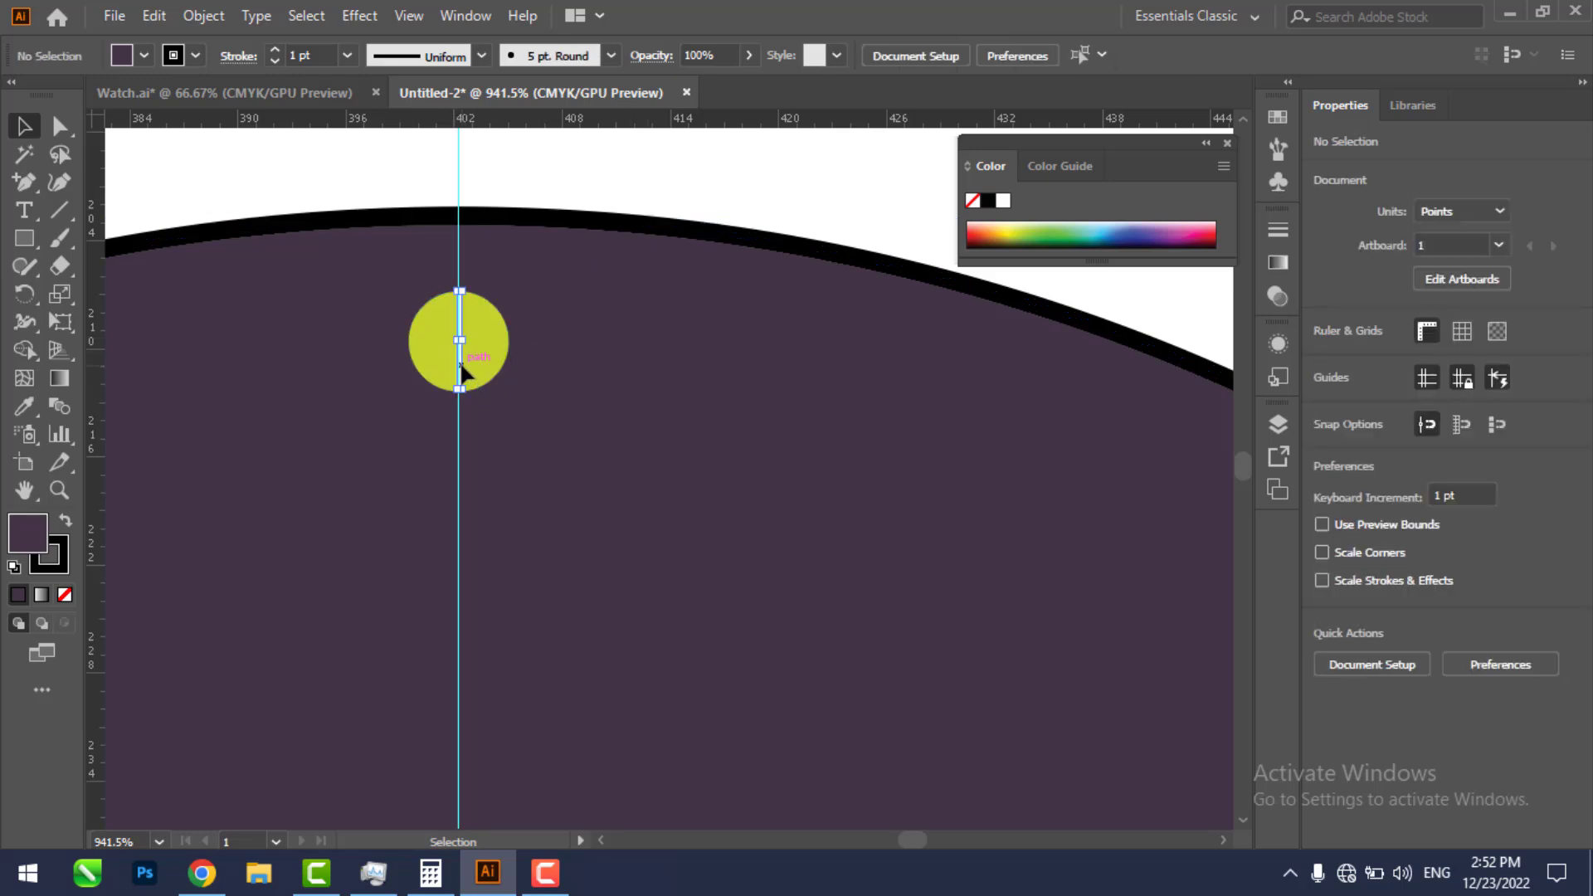
Step: Select the white tick over the top hour marker and open the Rotate options with the pivot at the dial's centre
left_click(461, 365)
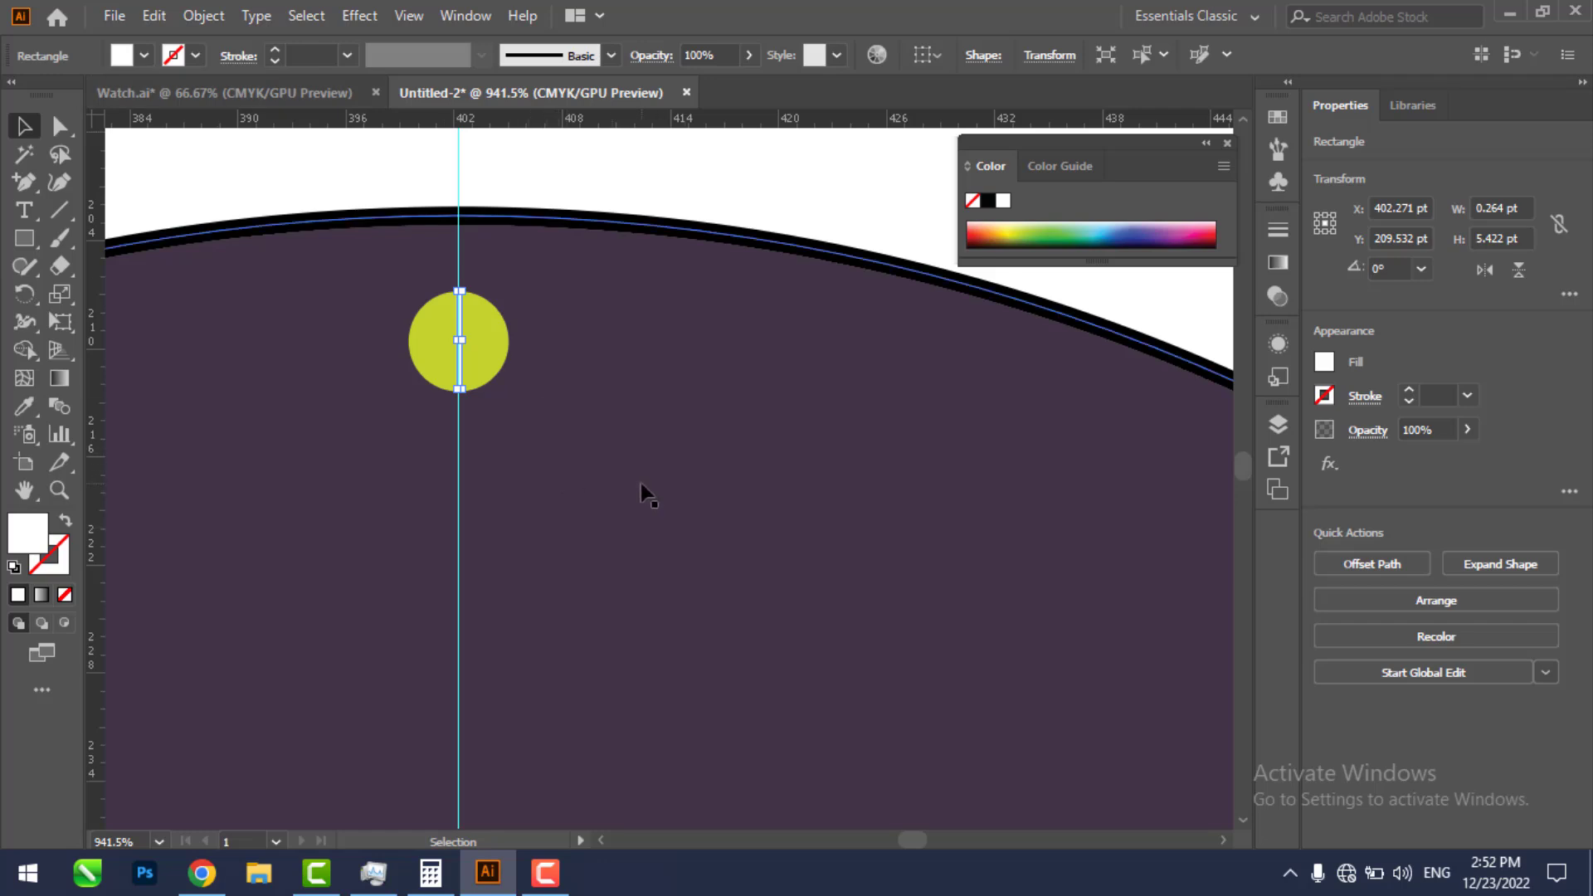
key("z")
left_click(568, 540)
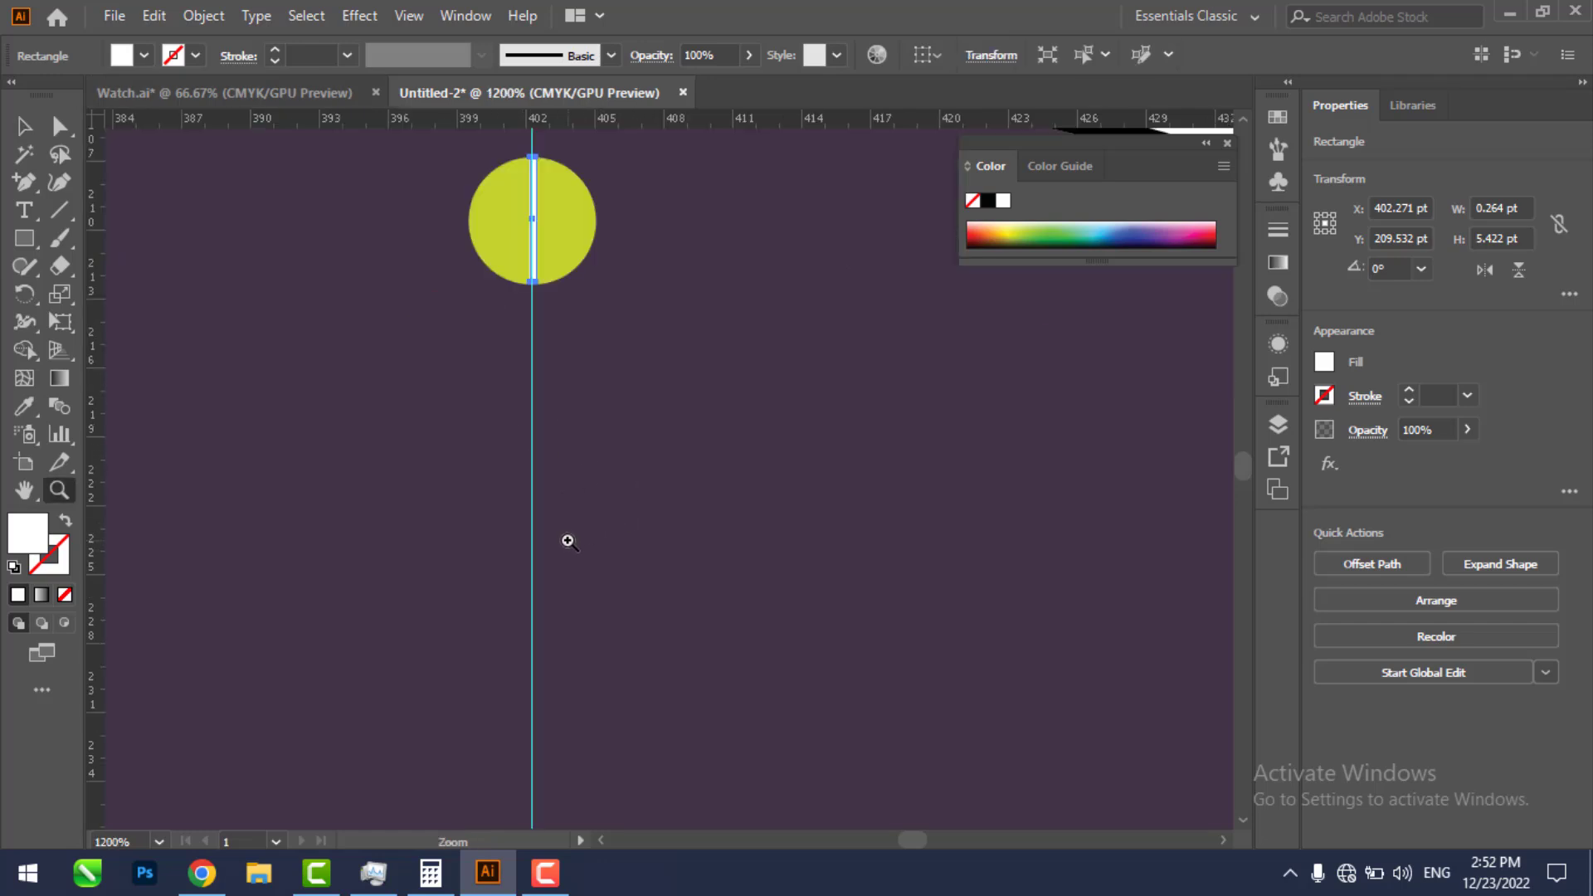
left_click(568, 541, "alt")
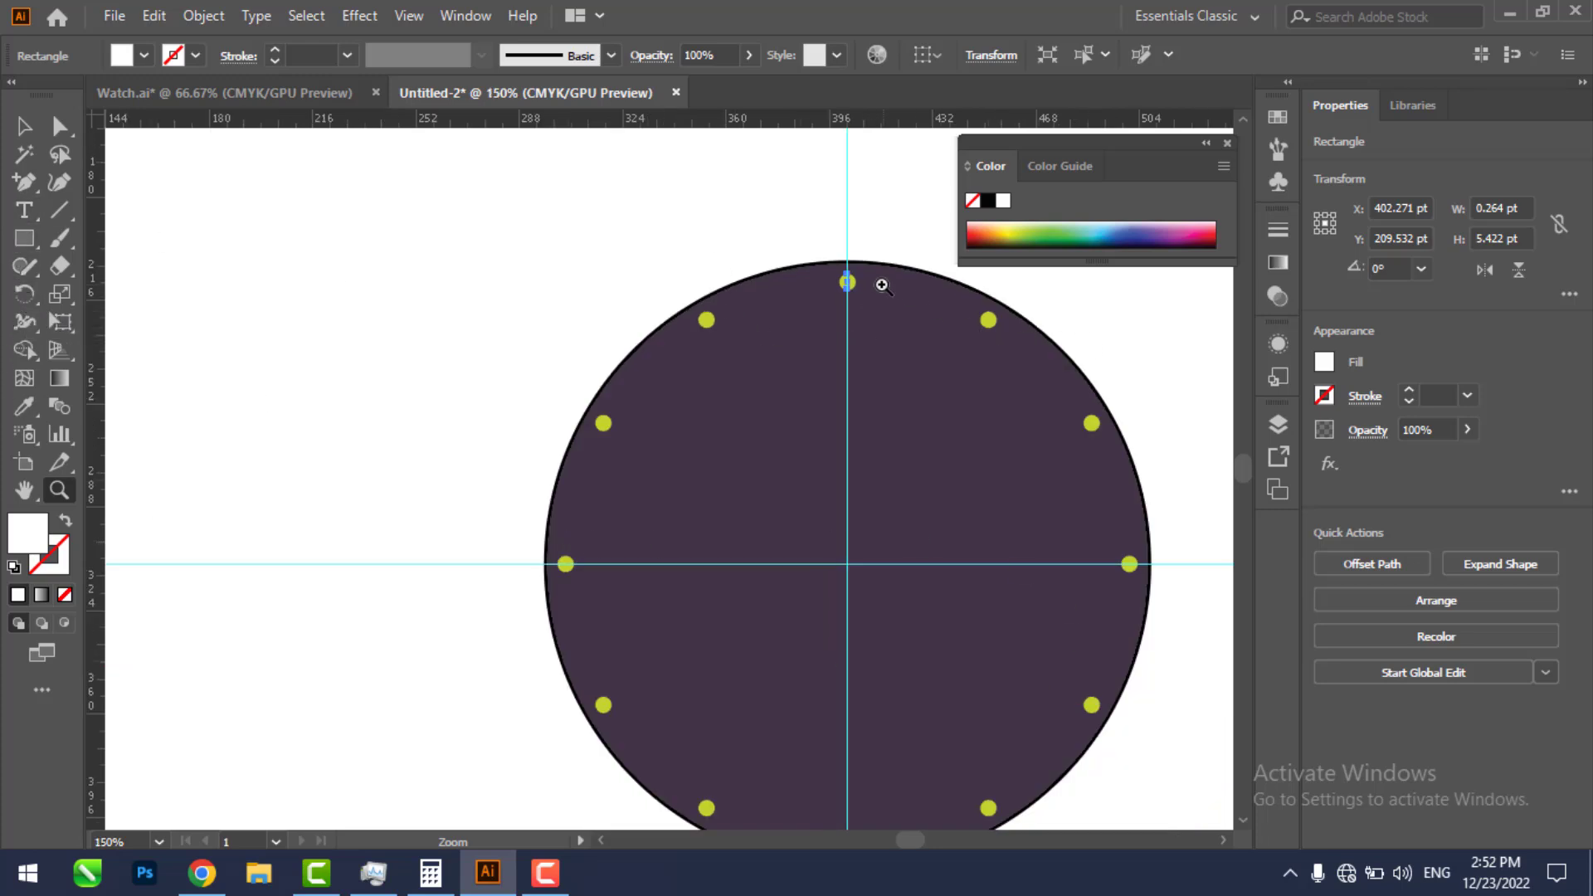
left_click(17, 297)
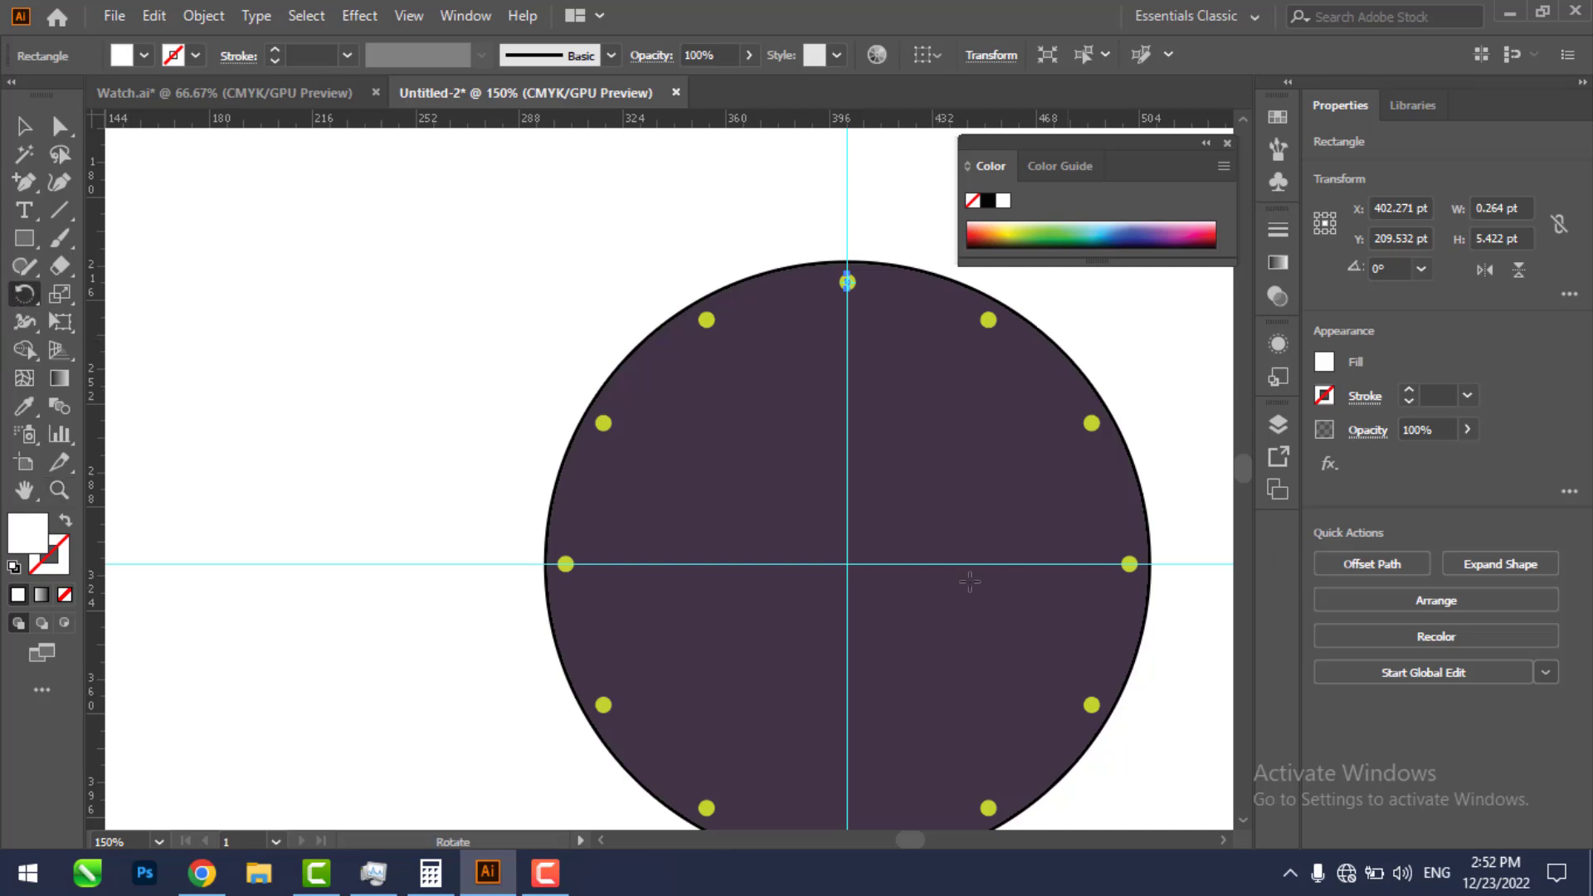
left_click(848, 563, "alt")
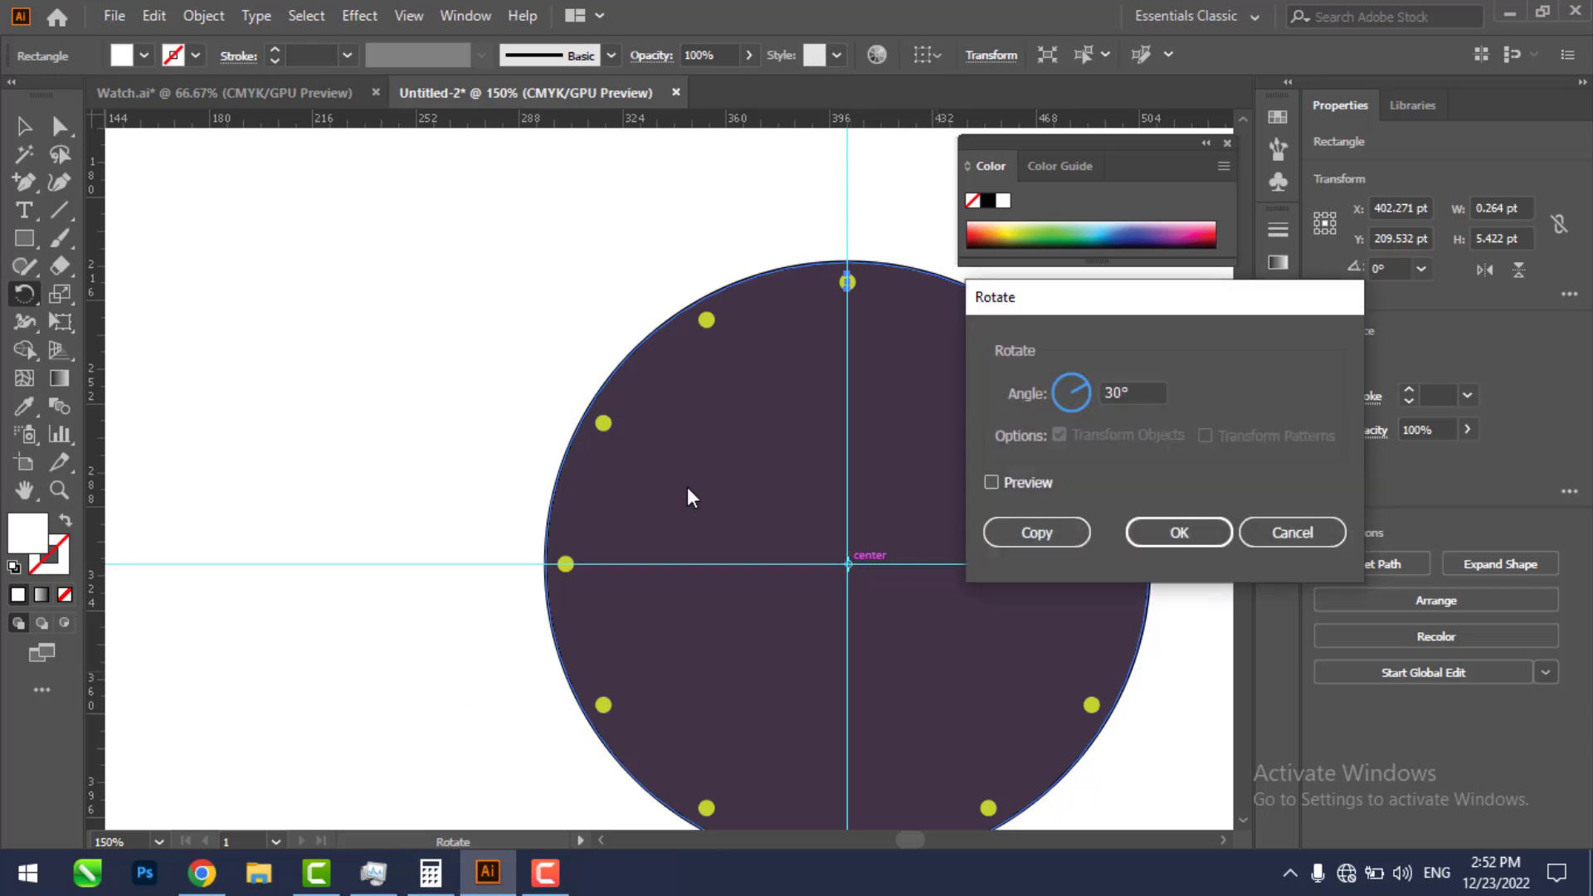
Step: Switch to Calculator, compute 360 ÷ 60 for the angle between minute ticks, and return to Illustrator
left_click(430, 873)
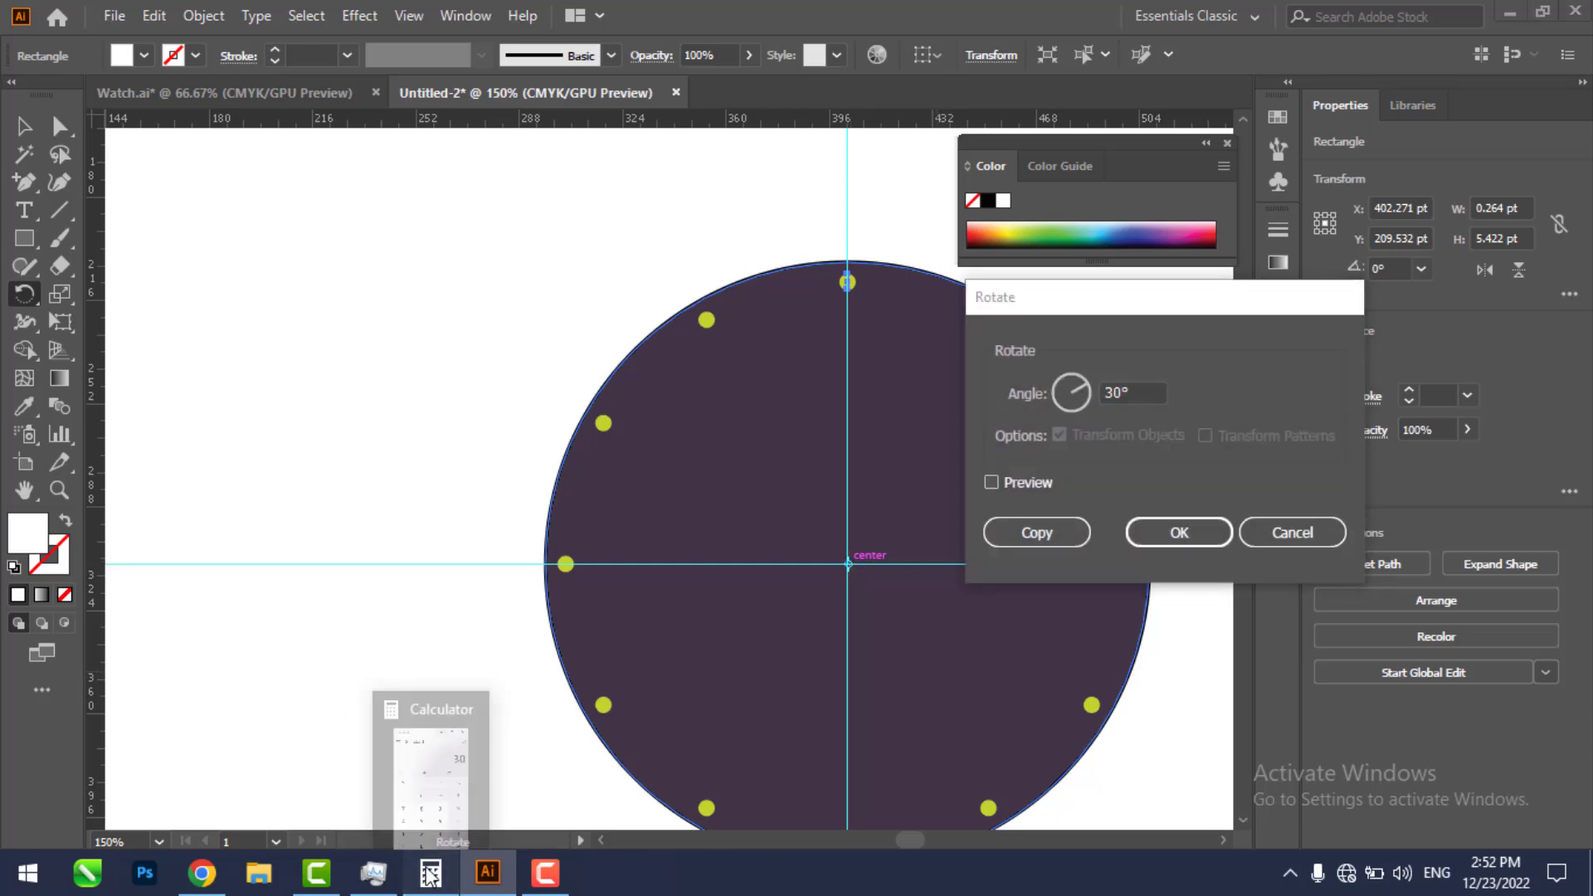
left_click(217, 488)
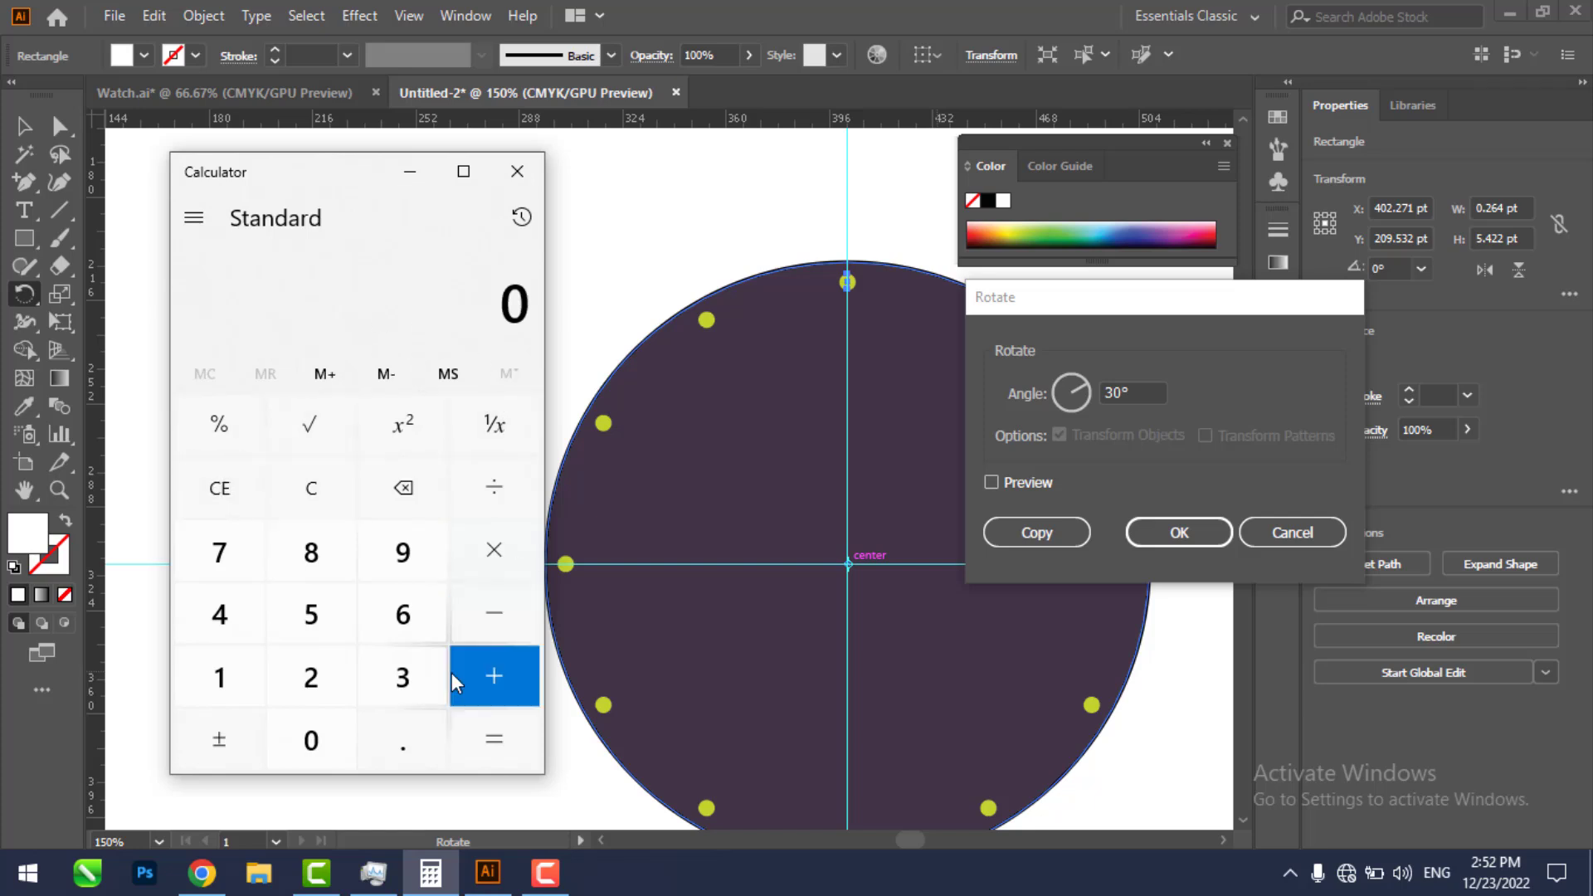
left_click(402, 677)
left_click(402, 614)
left_click(336, 734)
left_click(472, 487)
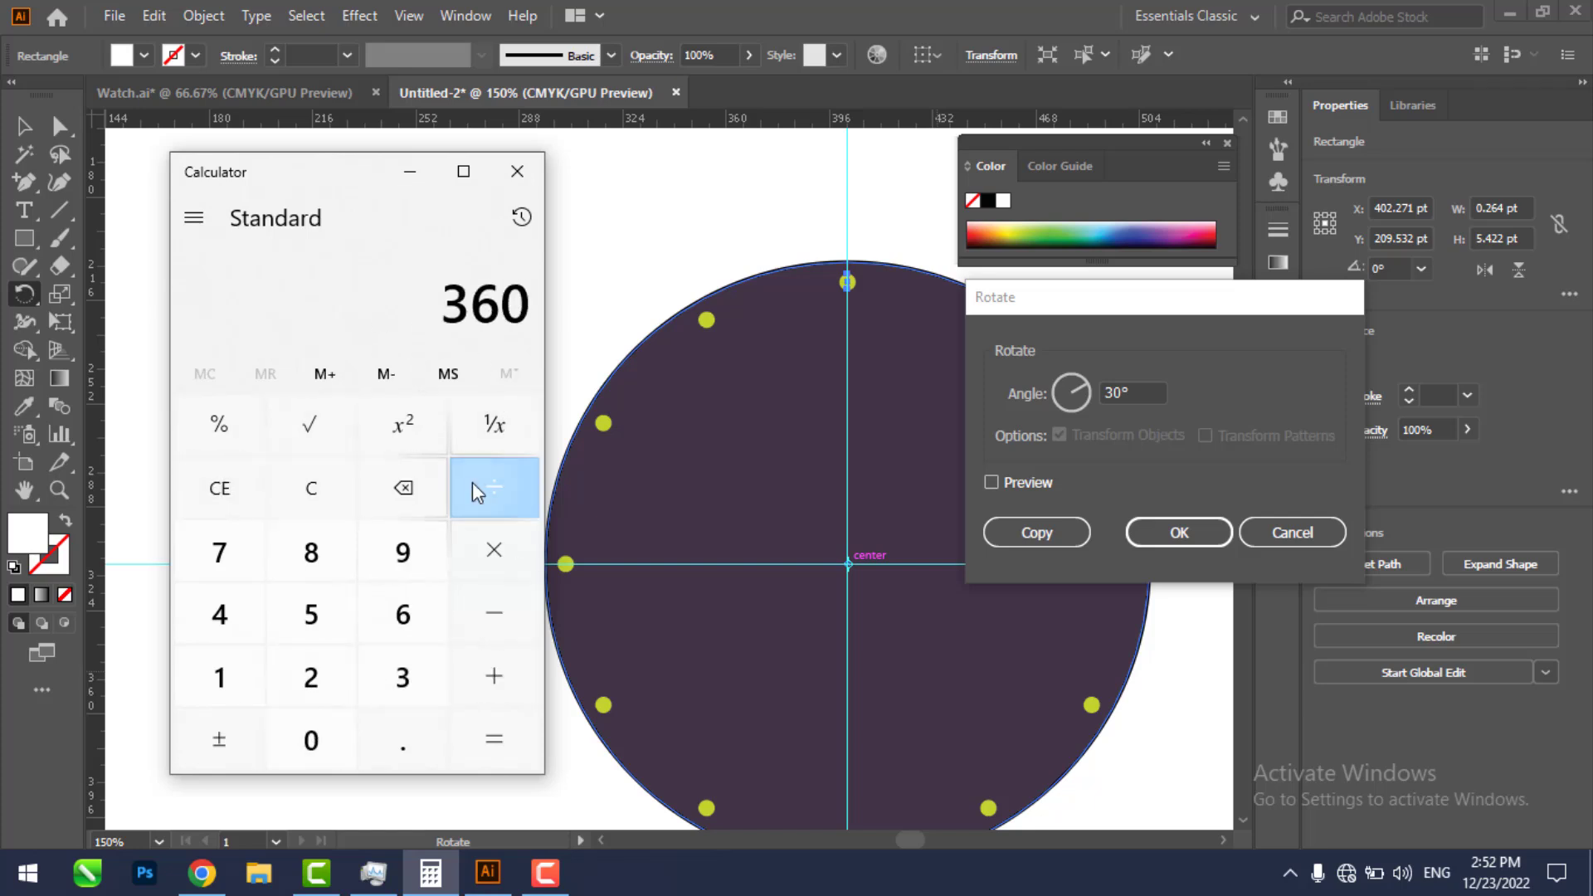
left_click(402, 615)
left_click(321, 735)
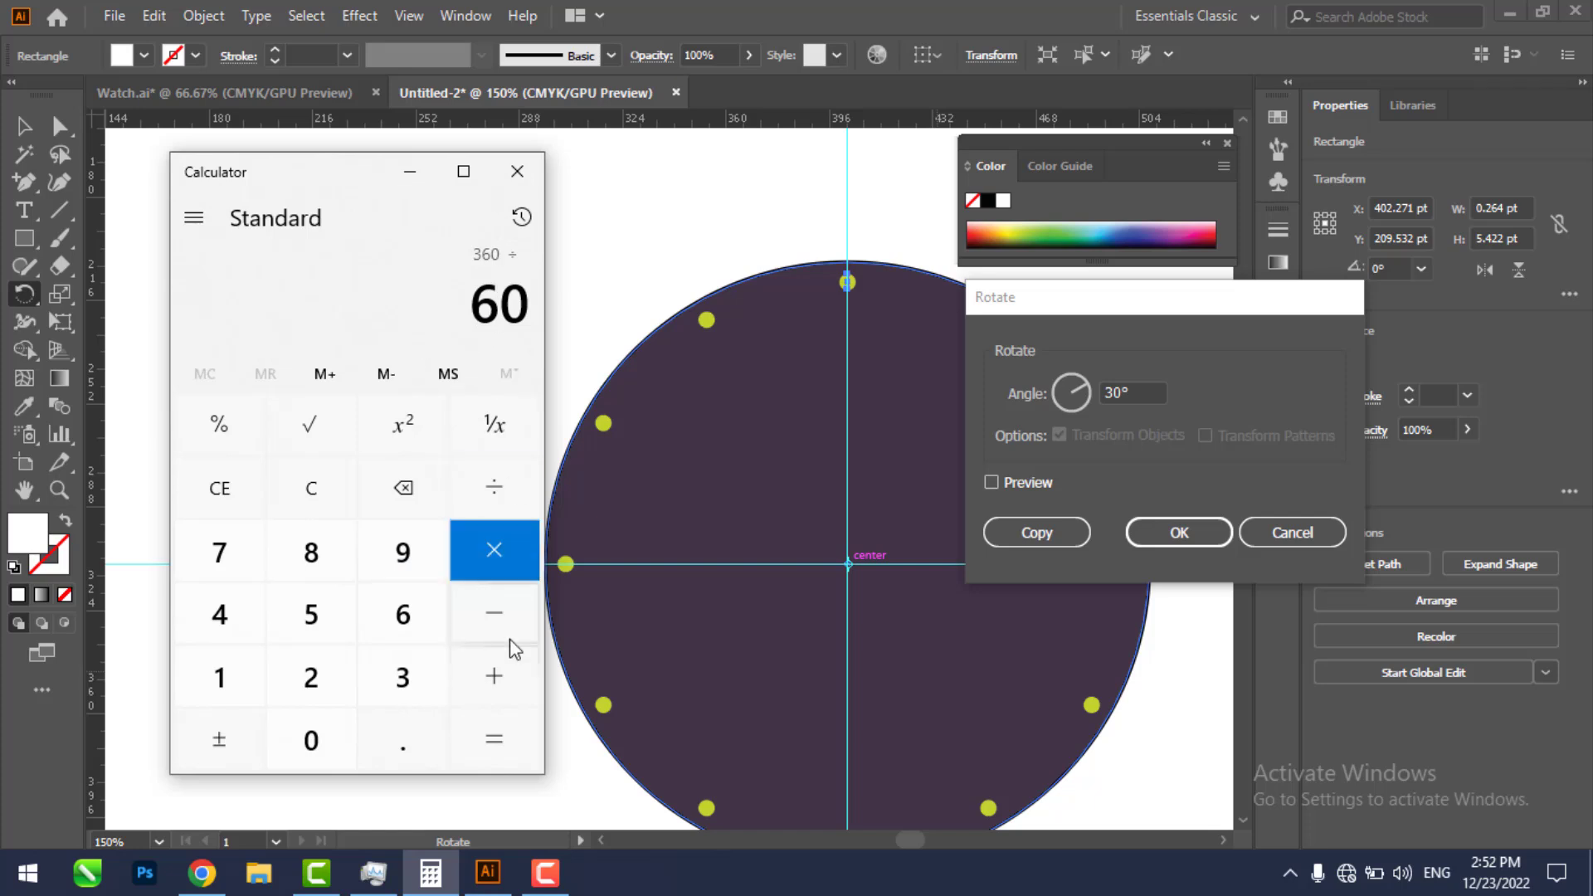
left_click(500, 719)
left_click(410, 176)
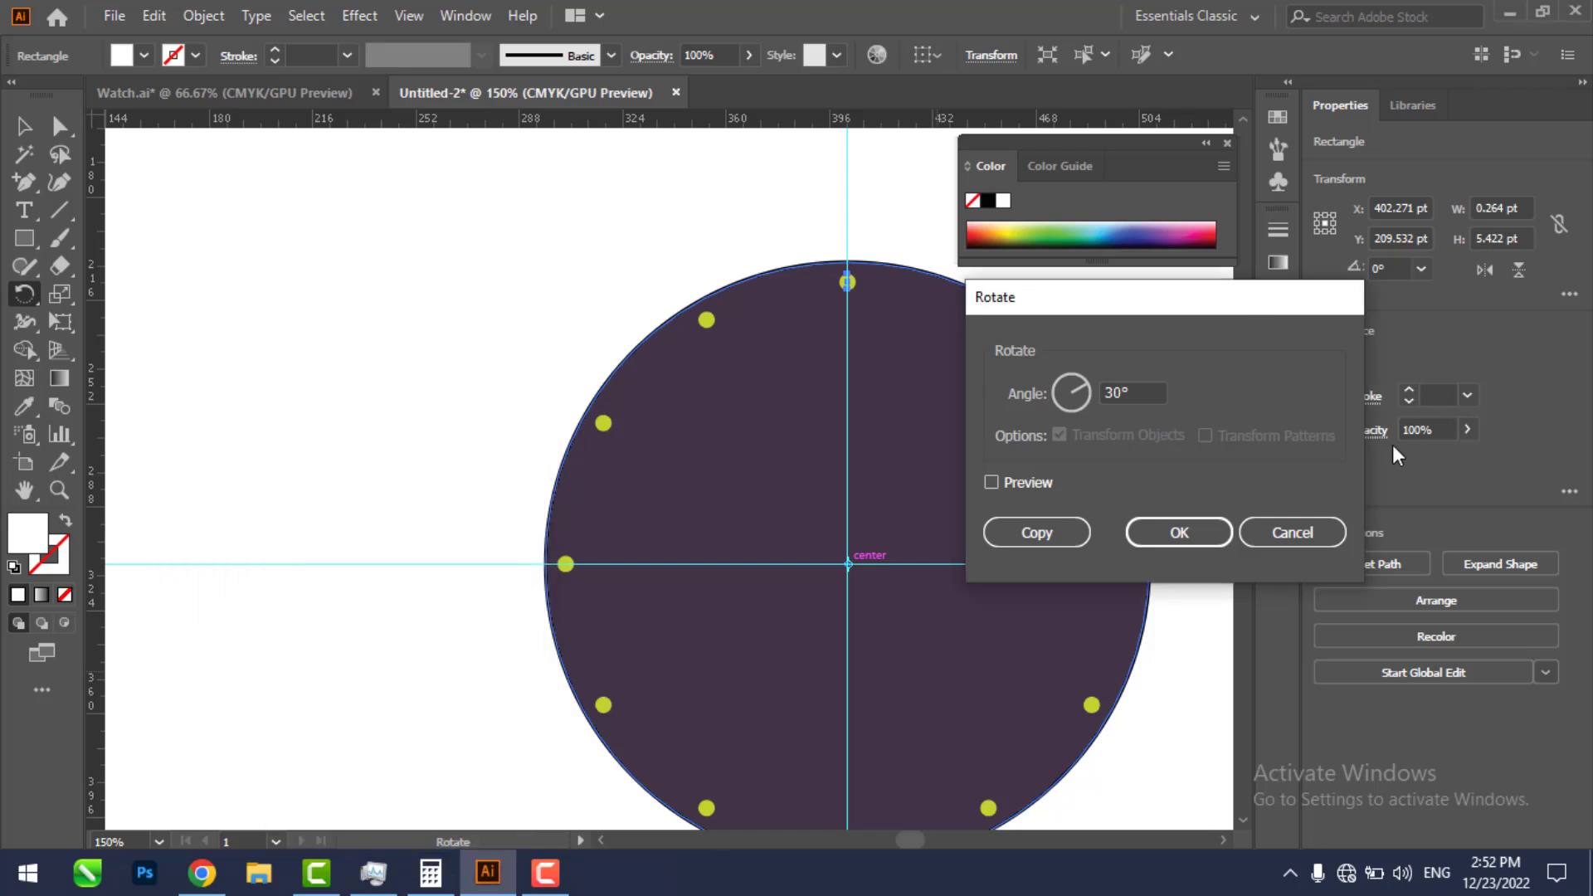
Step: Create a copy of the white tick rotated by 6° about the dial's centre
left_click_drag(1138, 394, 969, 392)
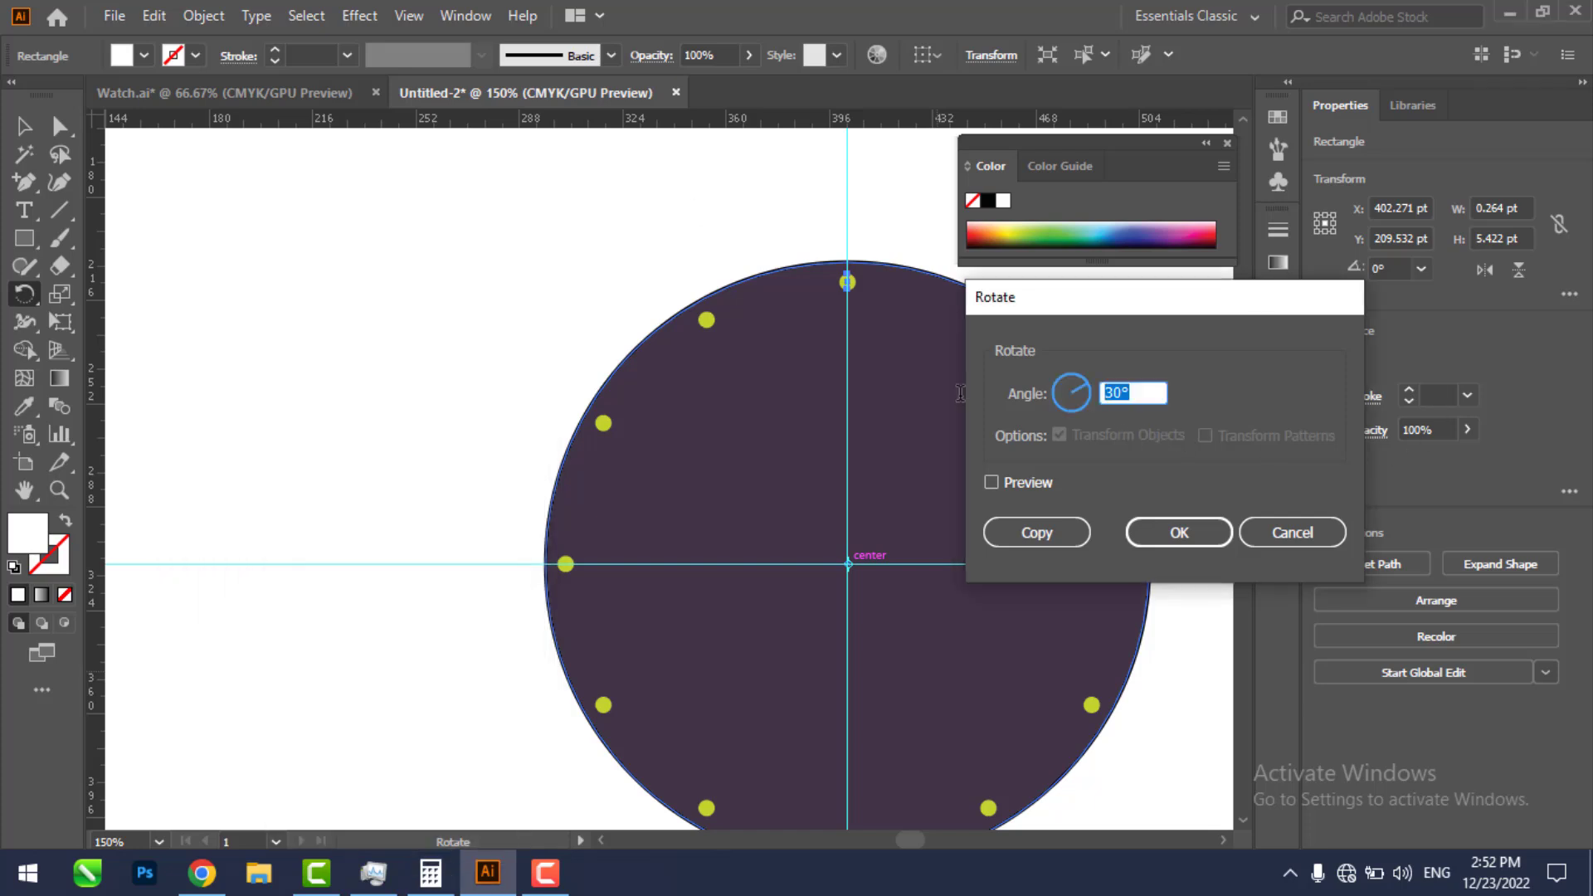
type("6")
left_click(1063, 534)
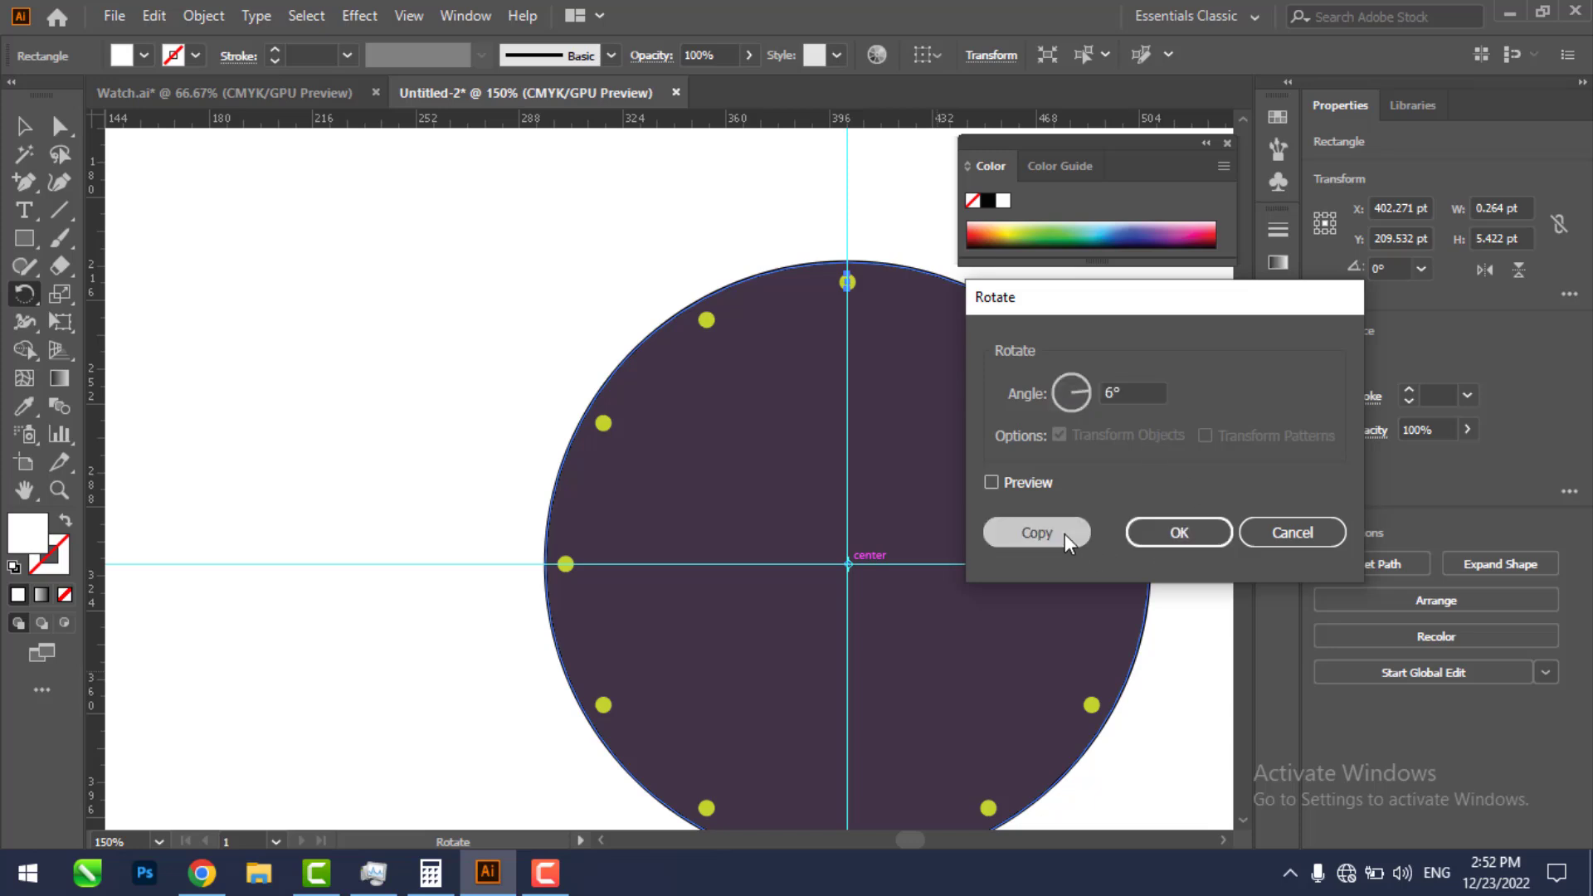
Step: Repeat the rotated tick copy around the whole dial to complete the ring of sixty minute ticks, and deselect
key("ctrl+d")
key("ctrl+d")
key("ctrl+d")
key("ctrl+d")
key("ctrl+d")
key("ctrl+d")
key("ctrl+d")
key("ctrl+d")
key("ctrl+d")
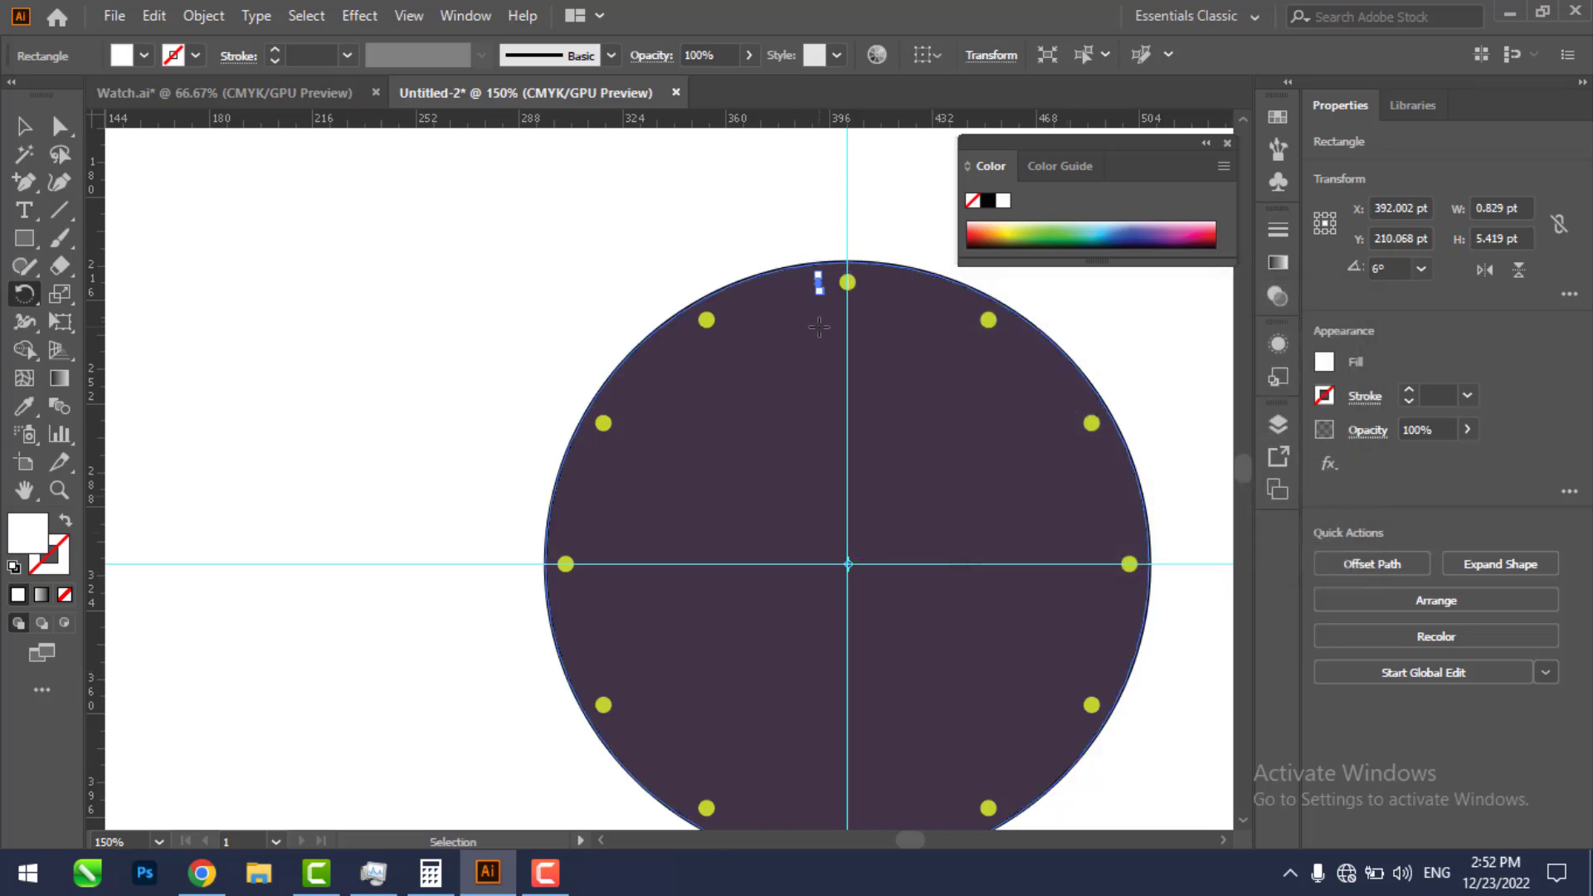
key("ctrl+d")
key("ctrl+d")
key("ctrl+d")
key("ctrl+d")
key("ctrl+d")
key("ctrl+d")
key("ctrl+d")
key("ctrl+d")
key("ctrl+d")
key("ctrl+d")
key("ctrl+d")
key("ctrl+d")
key("ctrl+d")
key("ctrl+d")
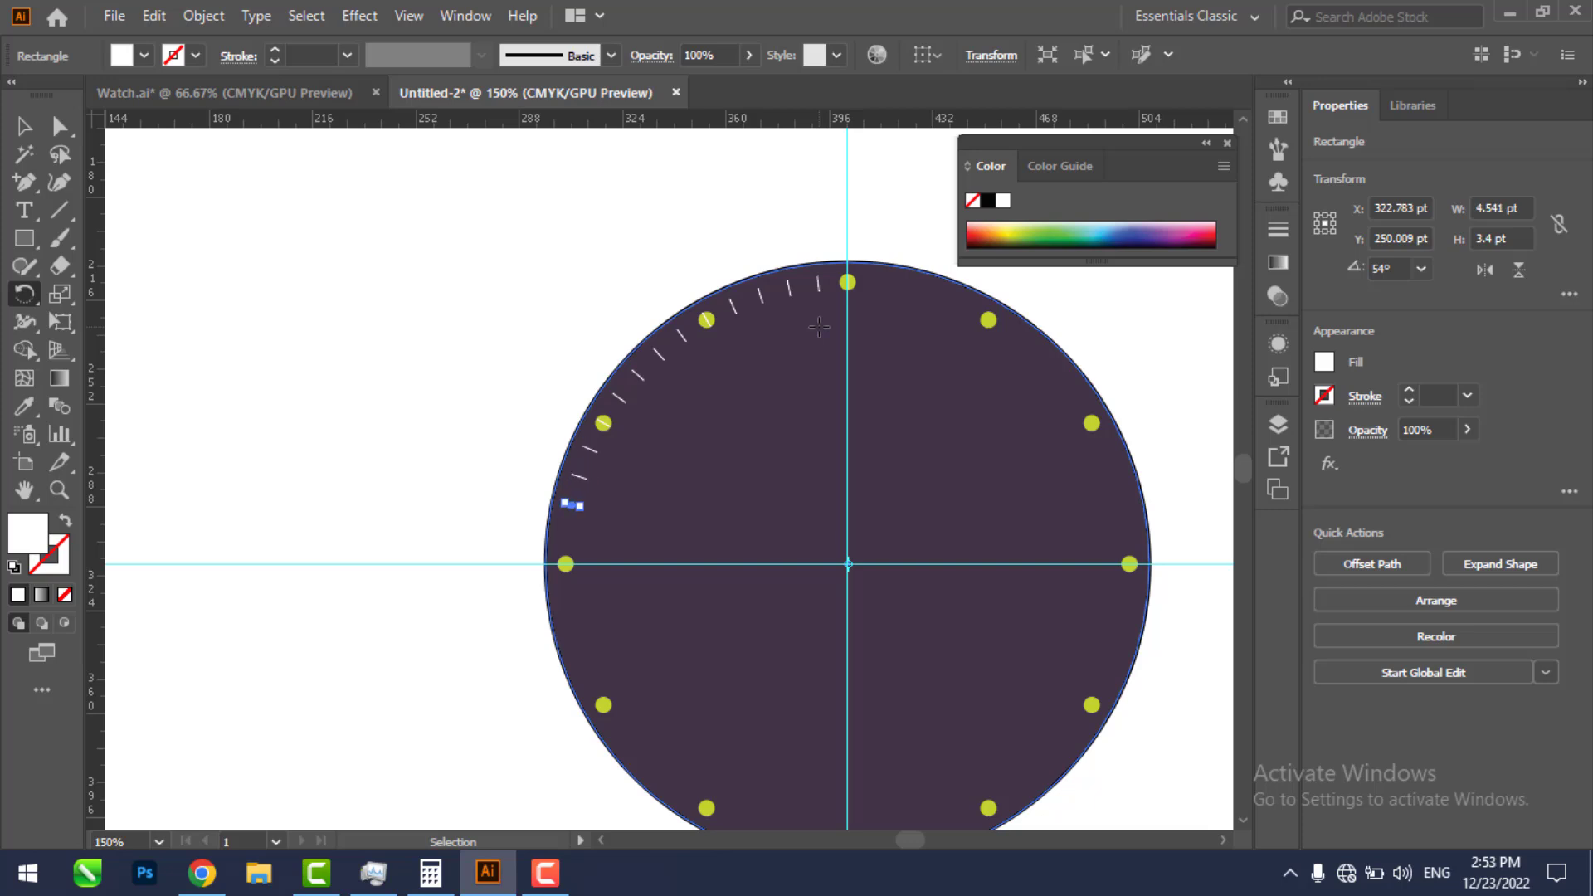
key("ctrl+d")
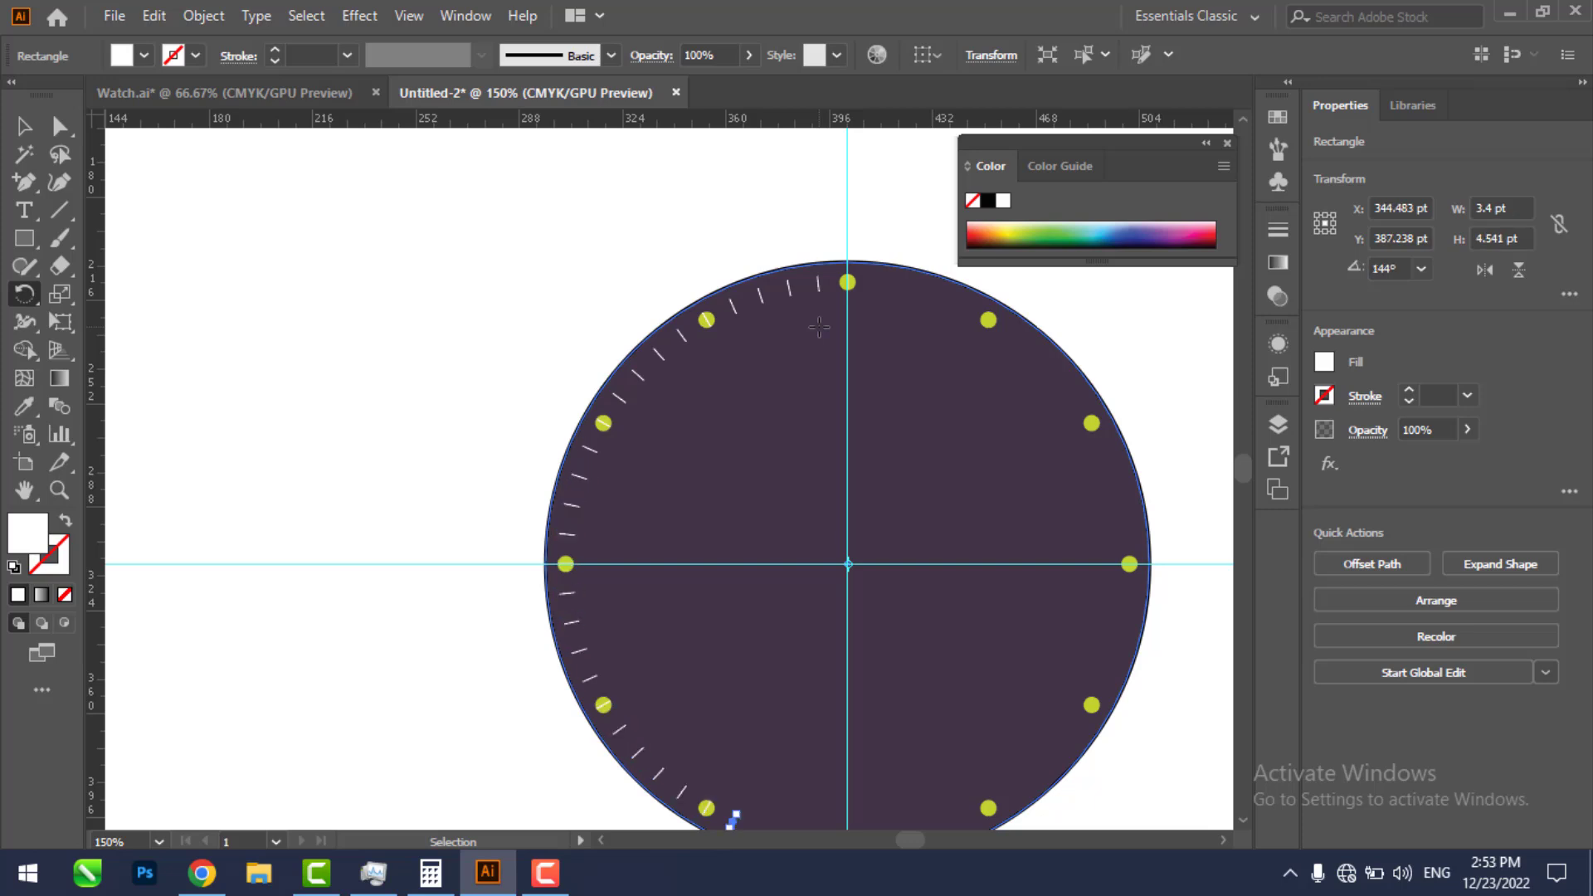
key("ctrl+d")
key("ctrl+d")
key("ctrl+d")
key("ctrl+d")
key("ctrl+d")
key("ctrl+d")
key("ctrl+d")
key("ctrl+d")
key("ctrl+d")
key("ctrl+d")
key("ctrl+d")
key("ctrl+d")
key("ctrl+d")
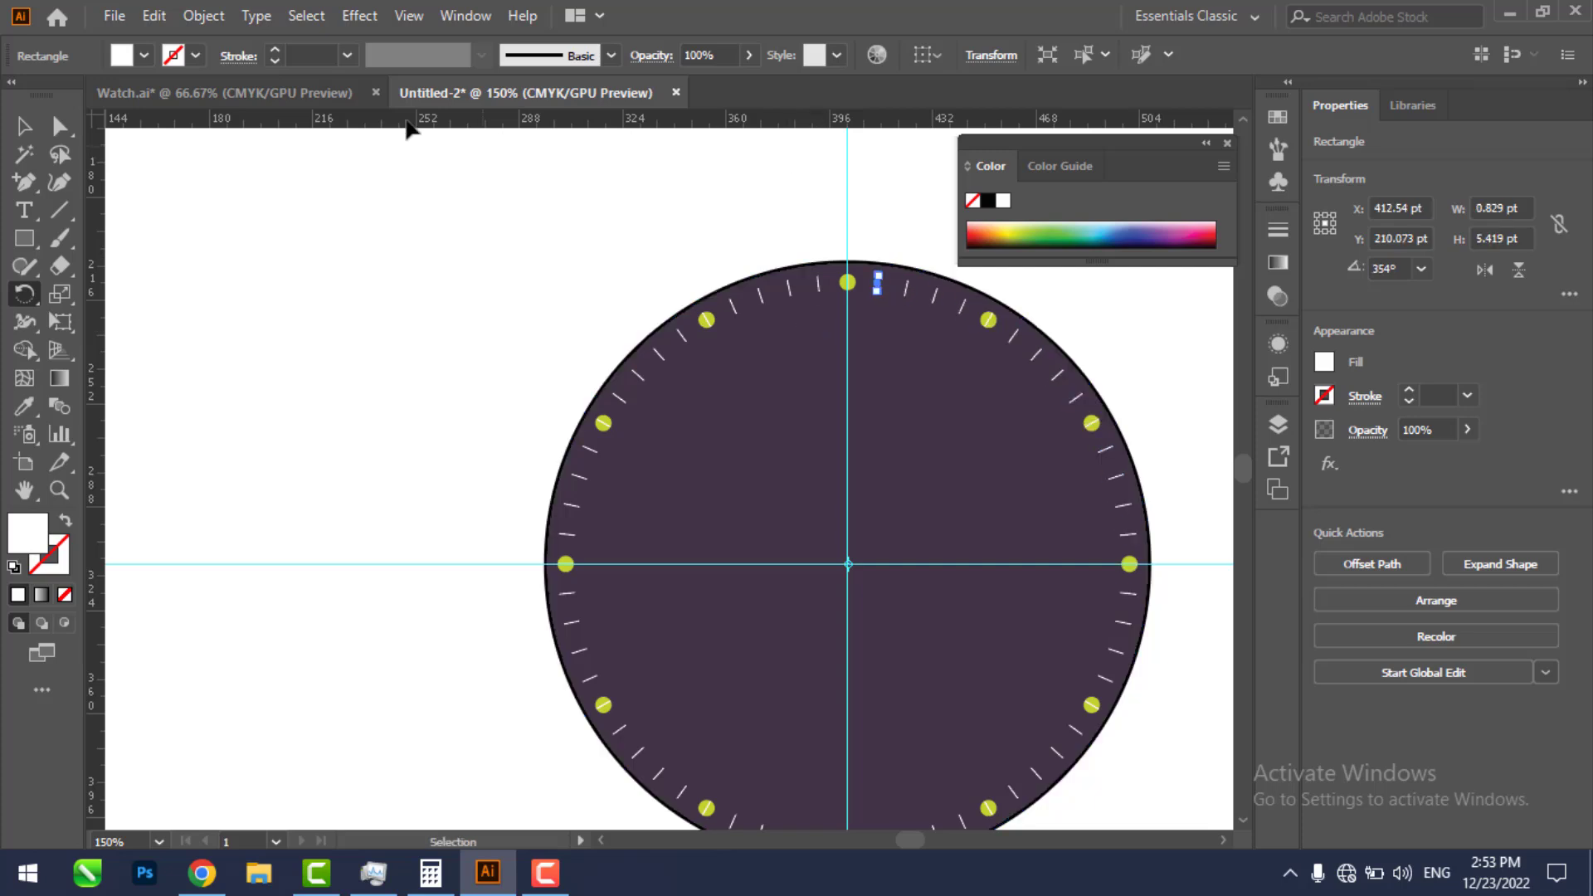
left_click(24, 126)
left_click(303, 219)
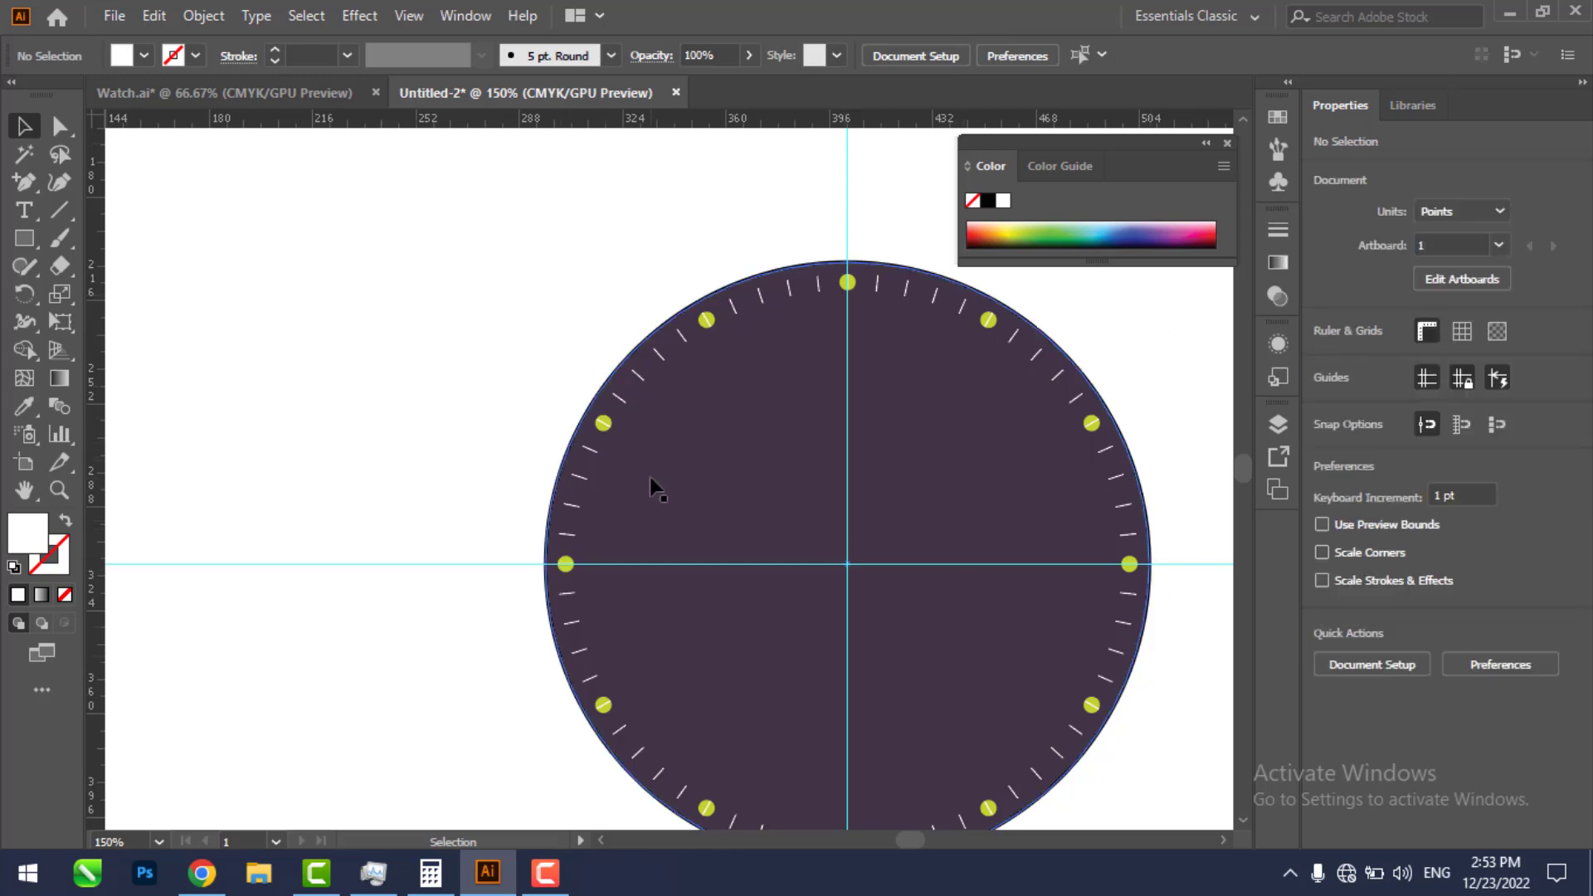
Step: Check the hands in Watch.ai, draw a vertical rectangle about 4.5 × 83 pt on the new dial and move it onto the blank canvas beside it
left_click(221, 92)
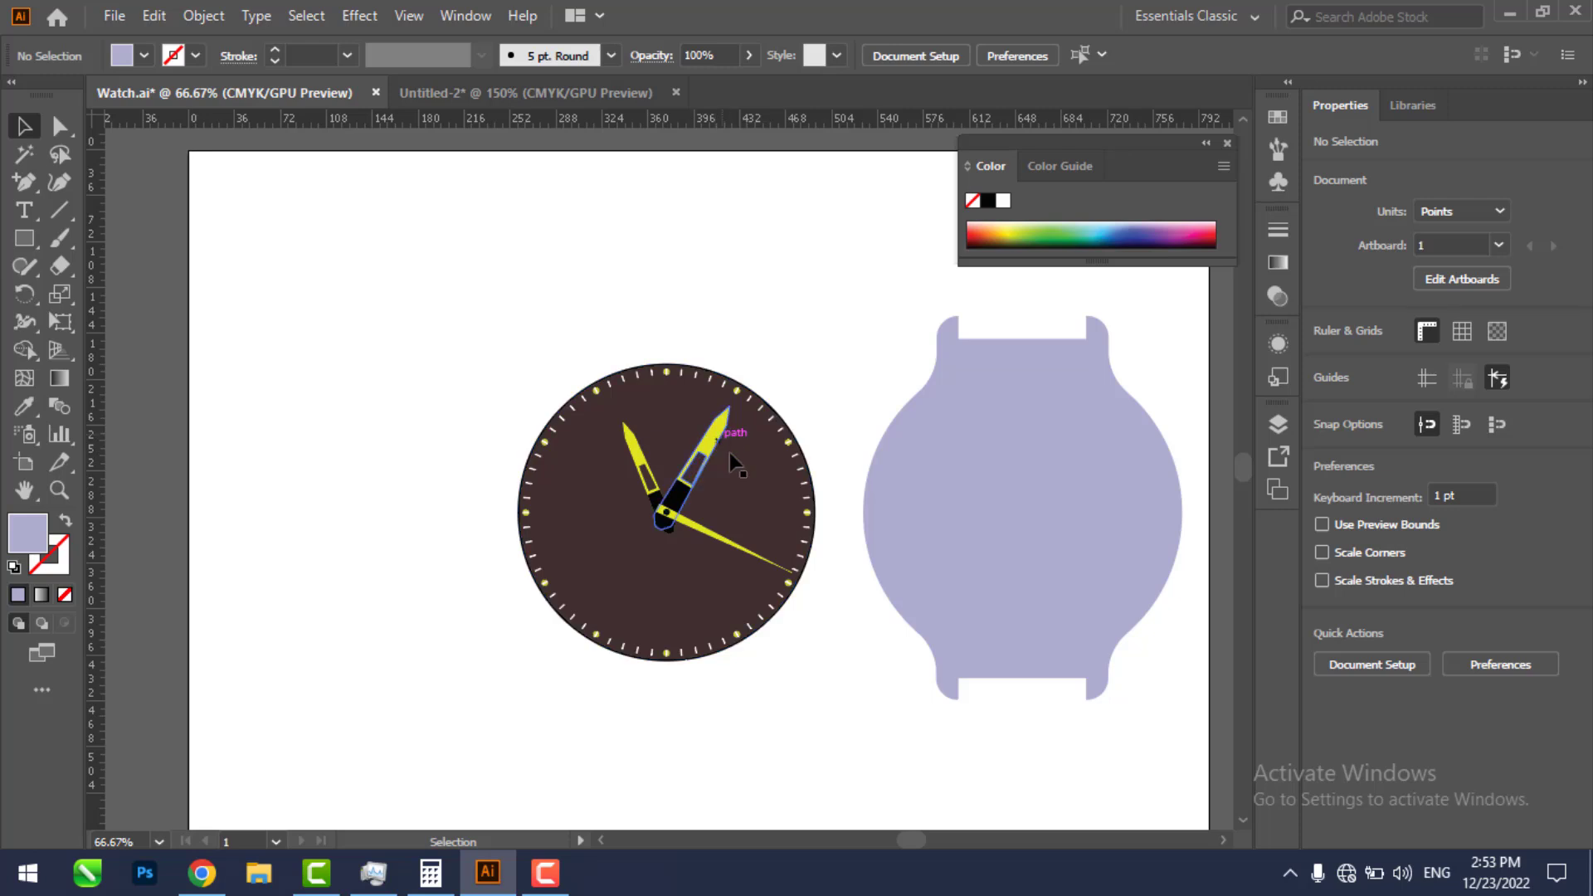
left_click(513, 92)
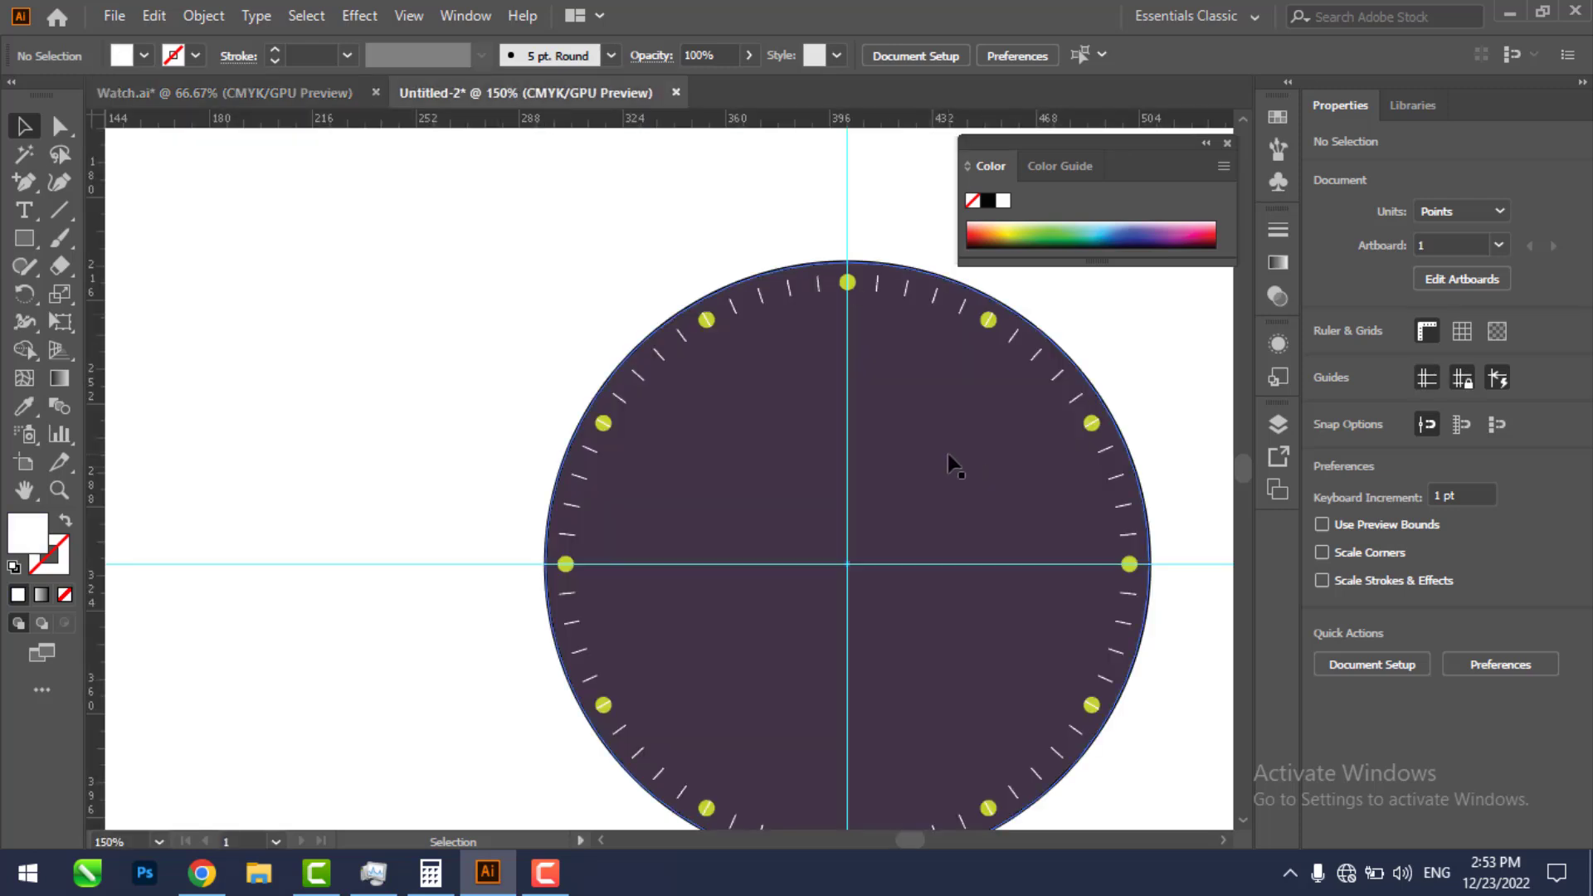
left_click(24, 238)
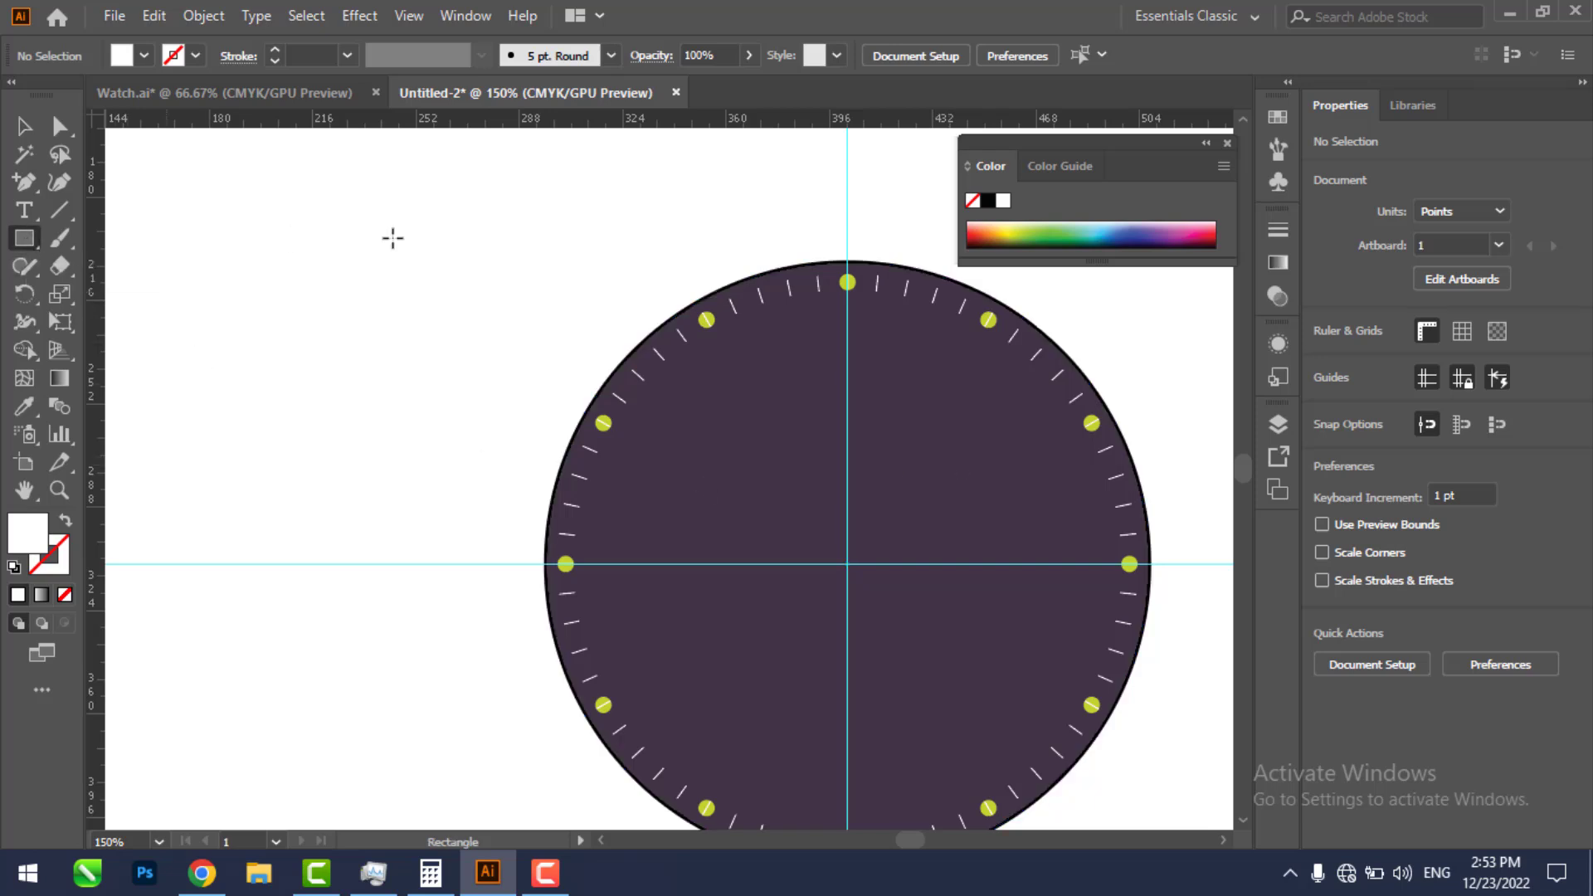
mouse_move(840, 541)
left_mouse_down()
mouse_move(842, 297)
mouse_move(853, 526)
left_mouse_up()
key("v")
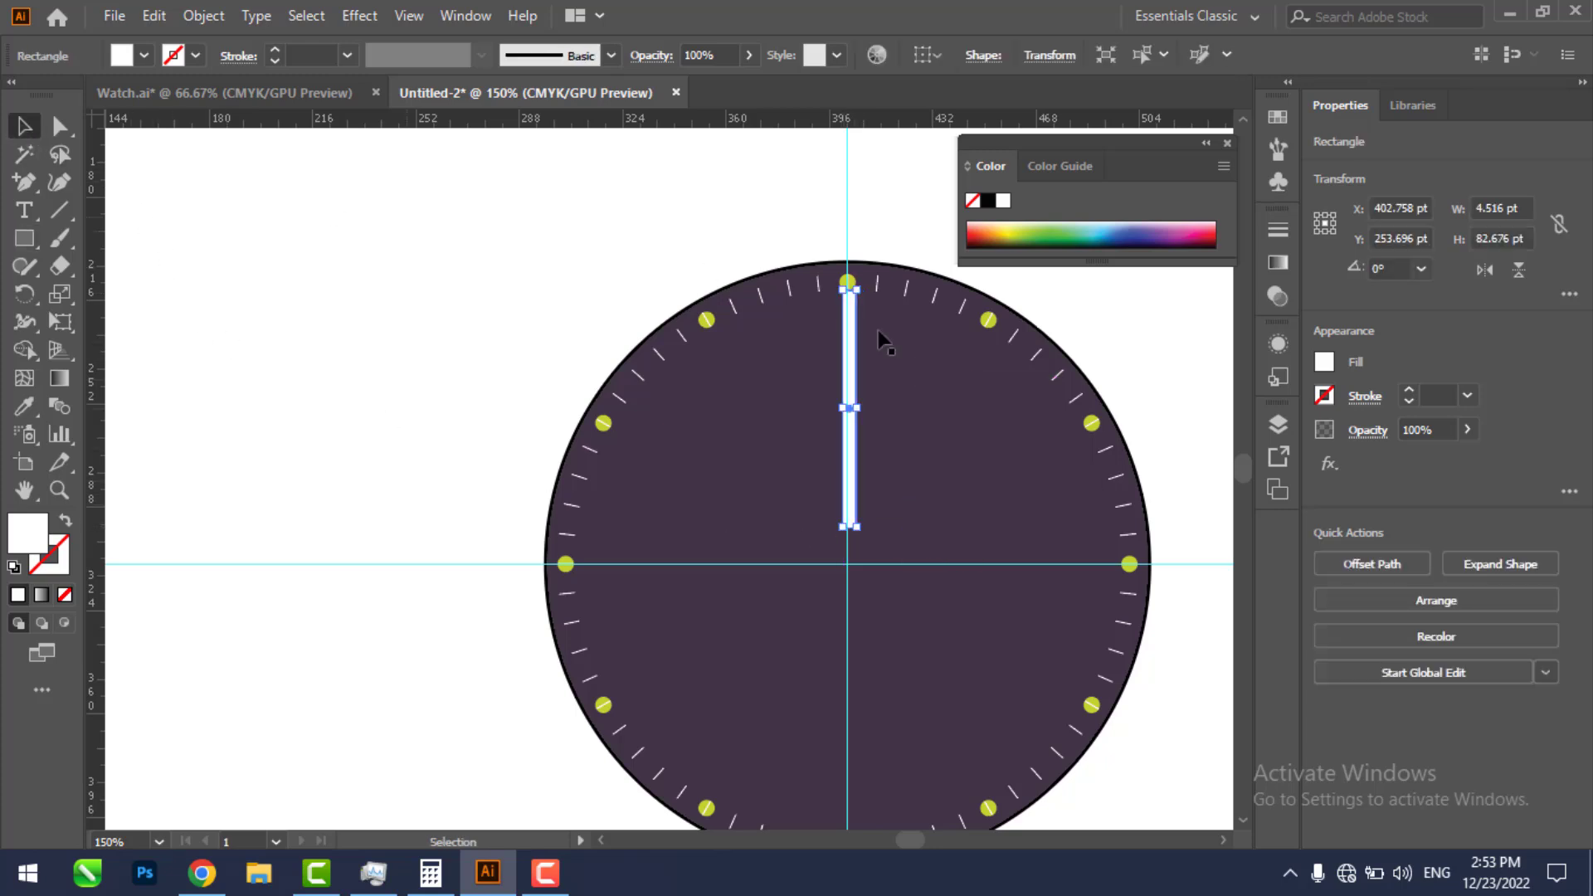
left_click_drag(858, 382, 341, 336)
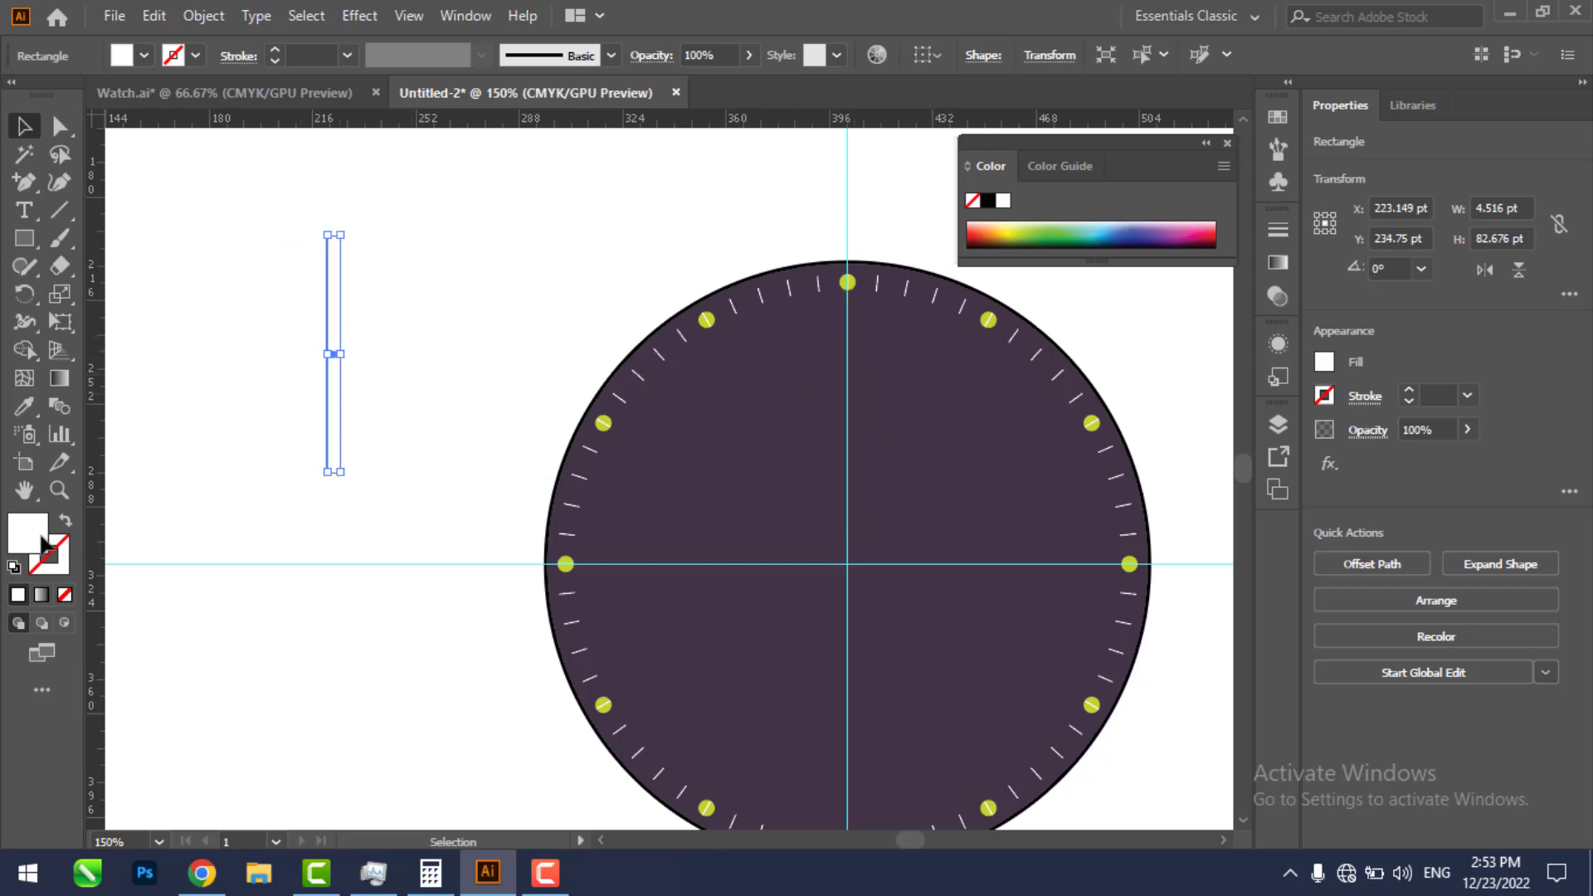
Step: Fill the narrow rectangle with a bright yellow
double_click(28, 531)
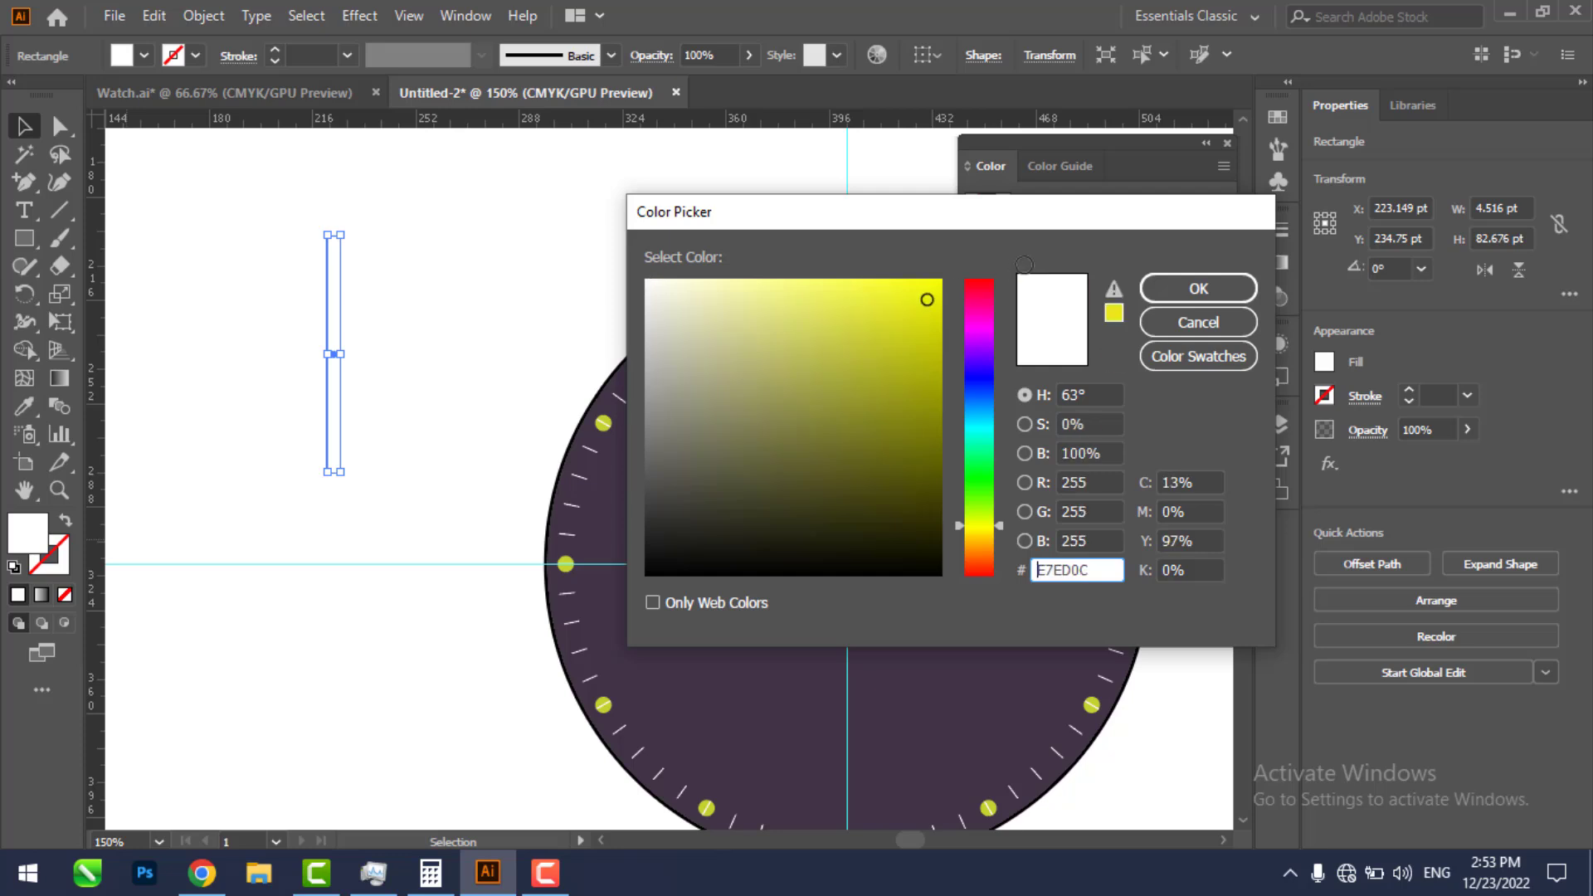
left_click(1185, 292)
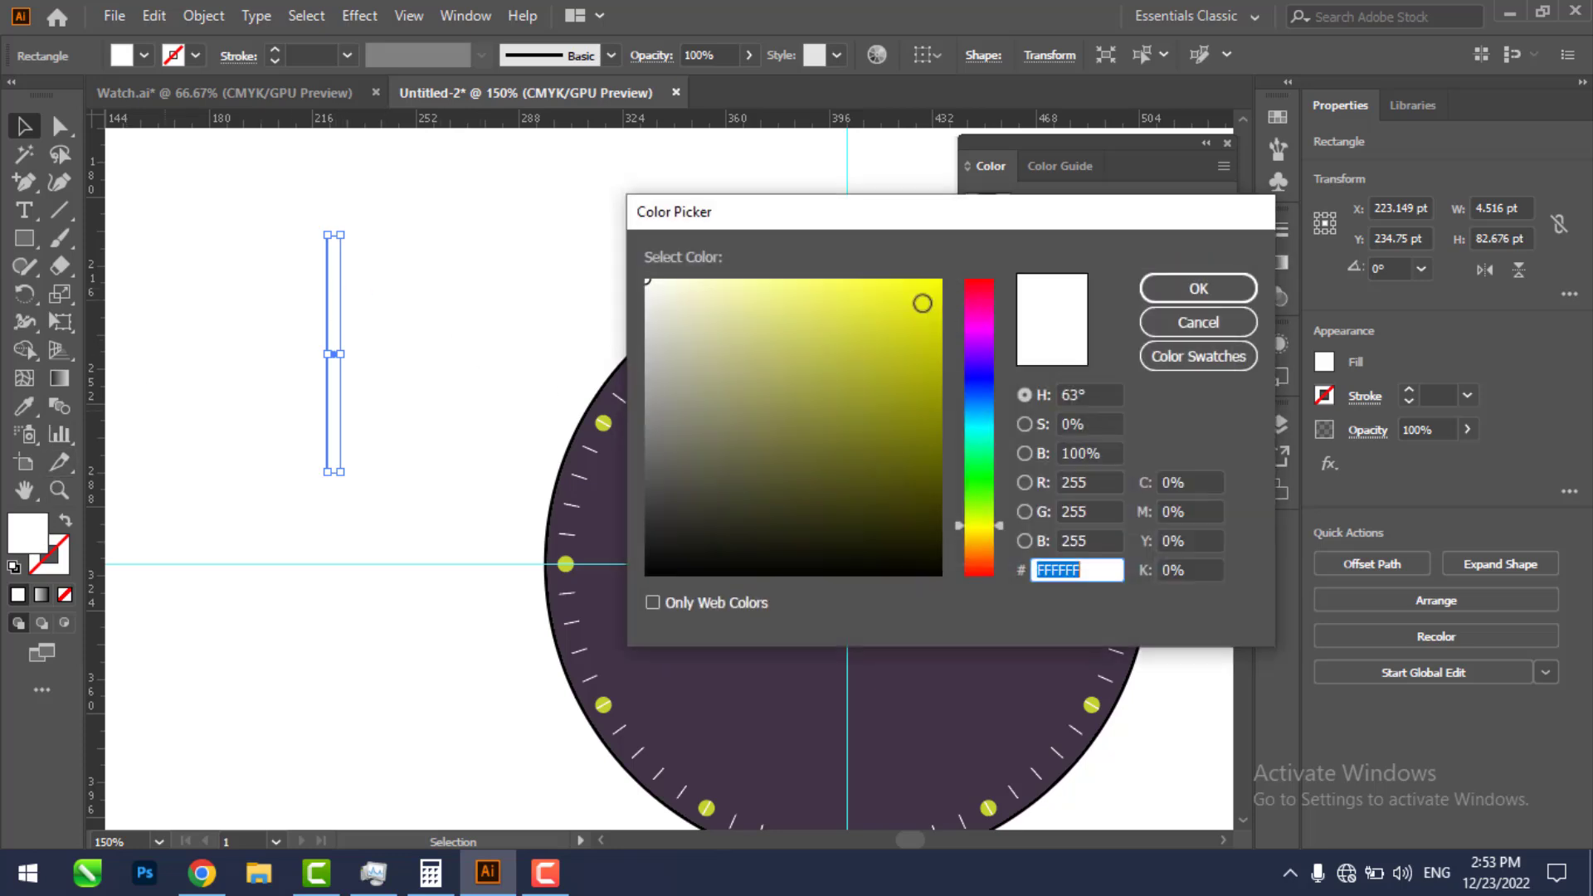
left_click(900, 311)
left_click(906, 290)
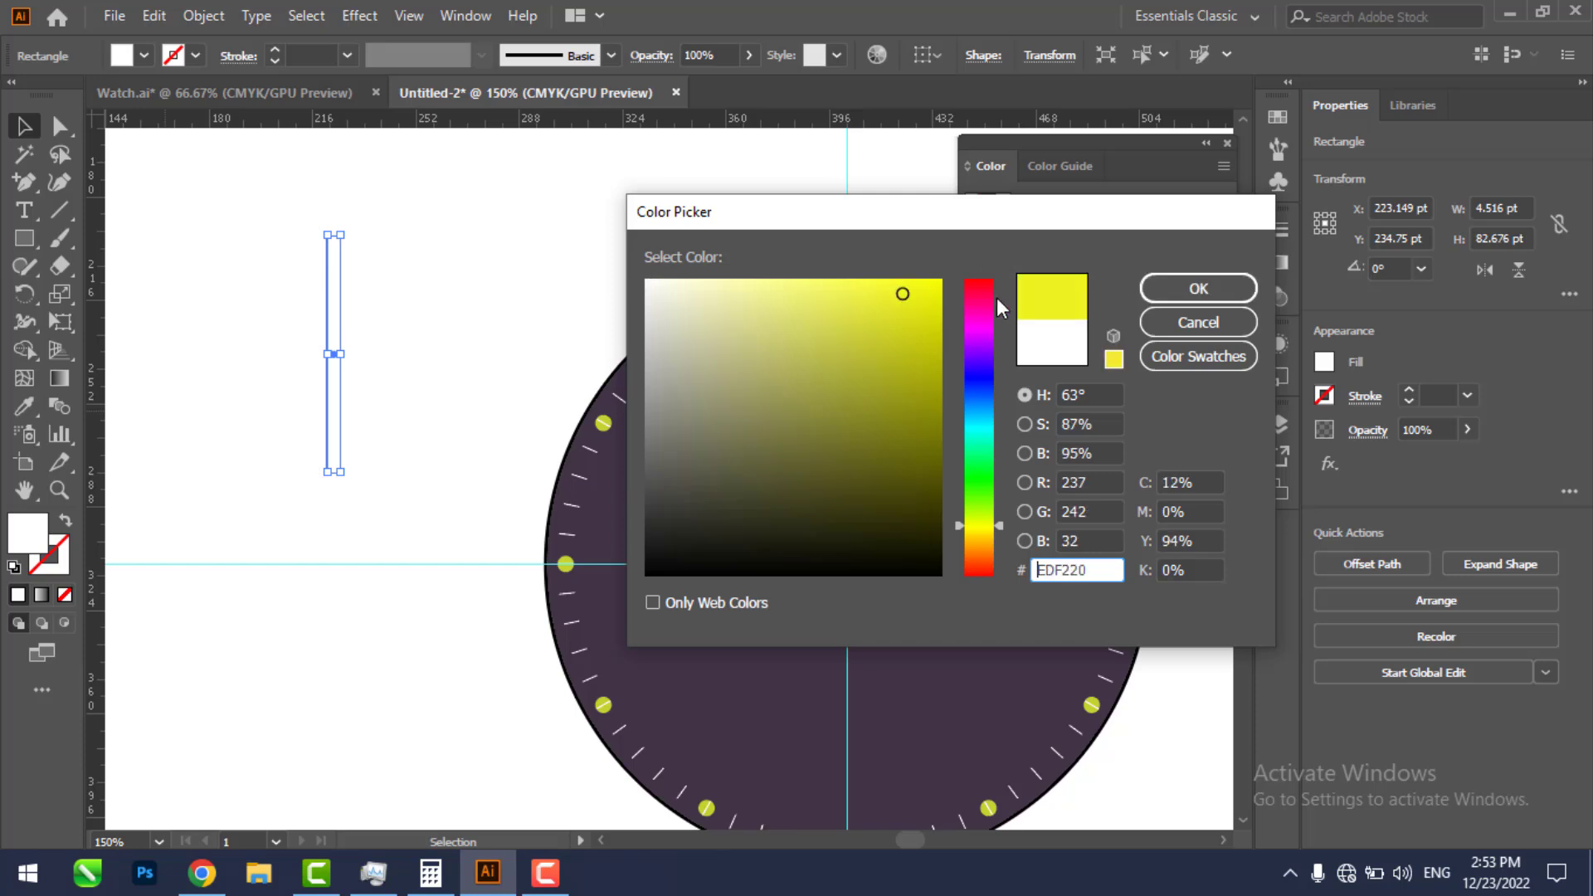
left_click(924, 291)
left_click(1178, 295)
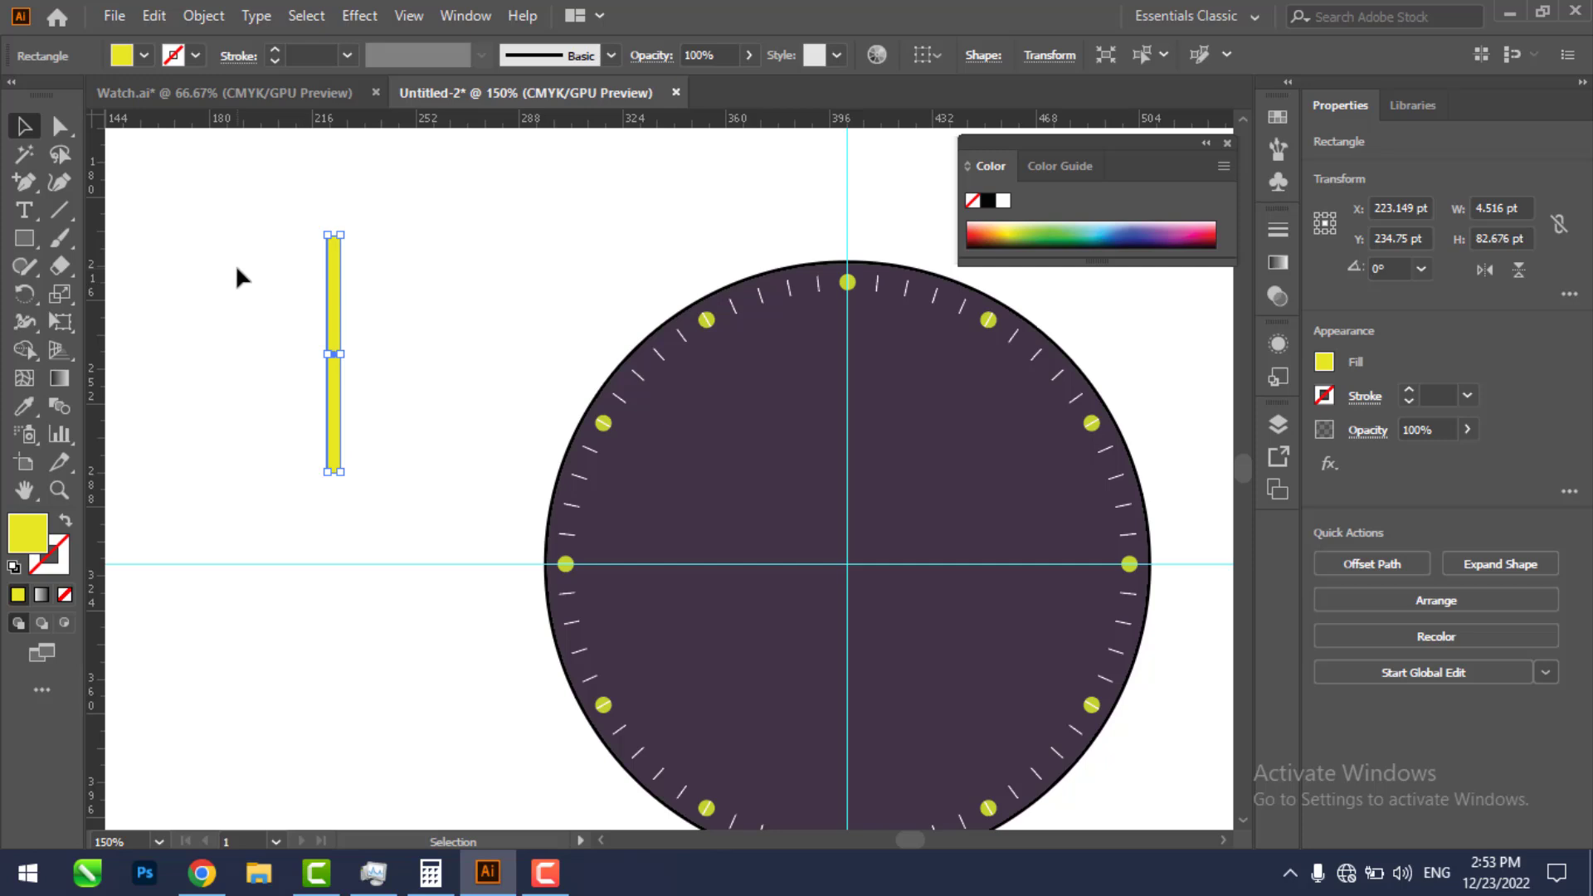
Step: Try to taper the yellow bar by nudging its two top corners inward 2 pt each
key("z")
left_click_drag(307, 220, 409, 441)
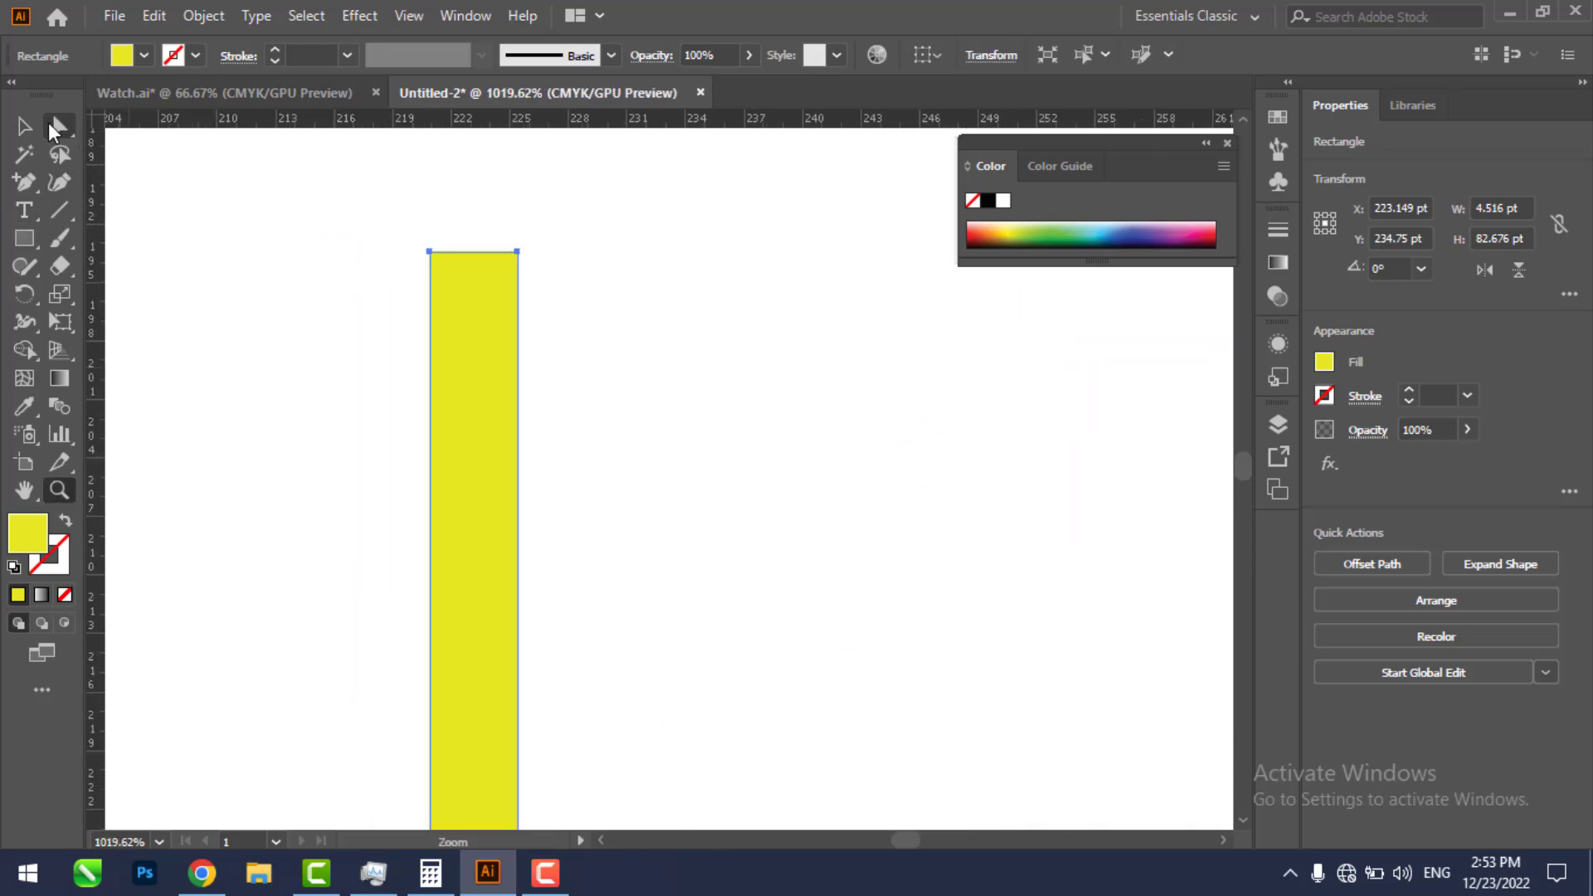
left_click(55, 128)
left_click(512, 252)
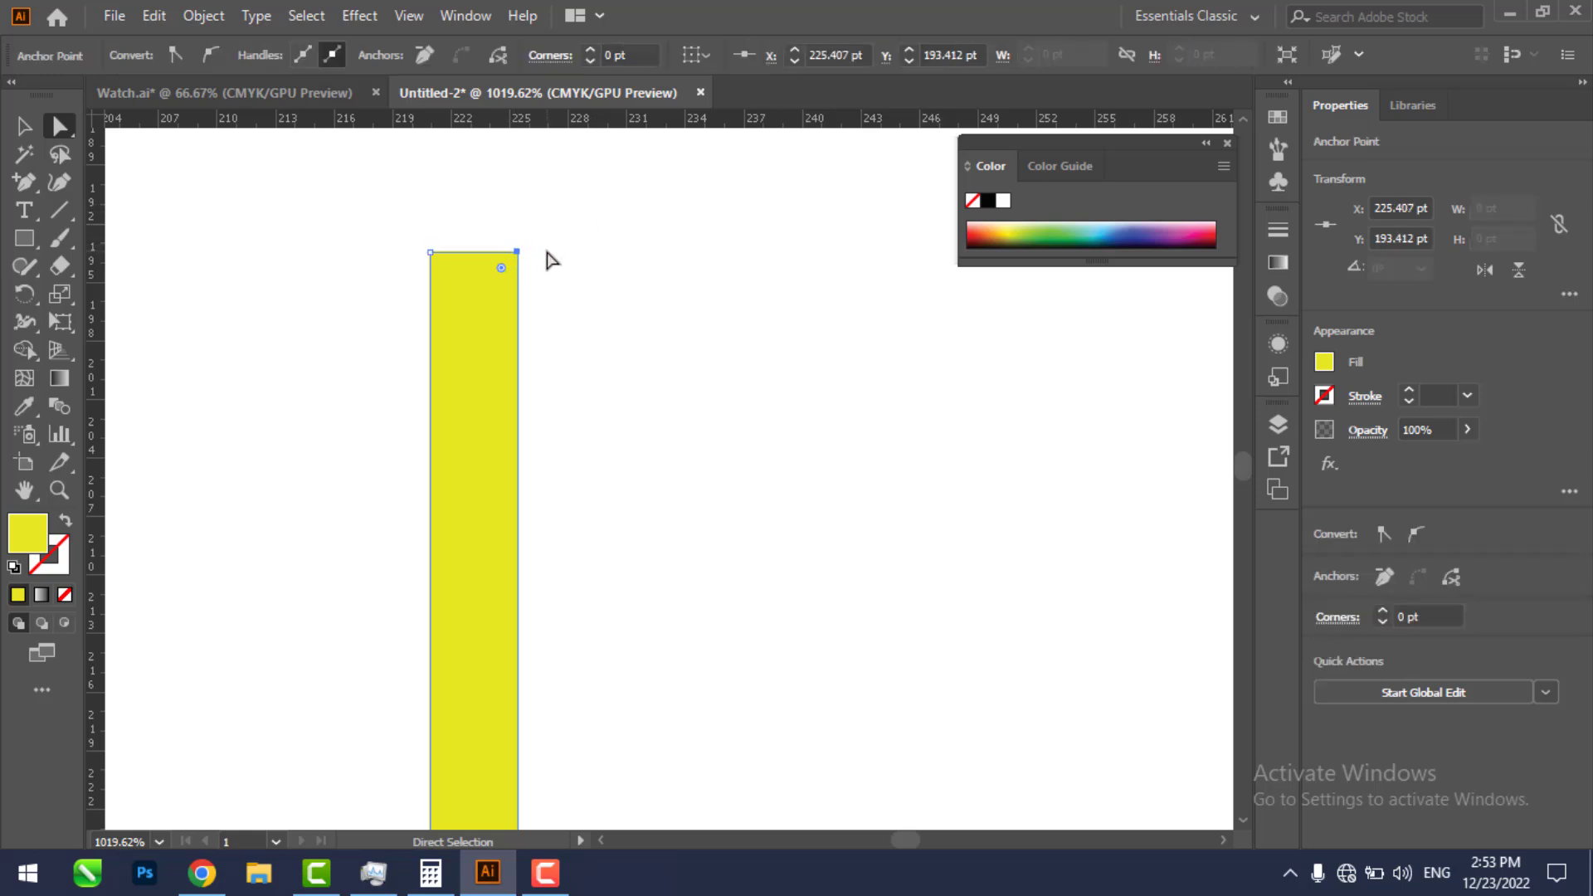
key("Left")
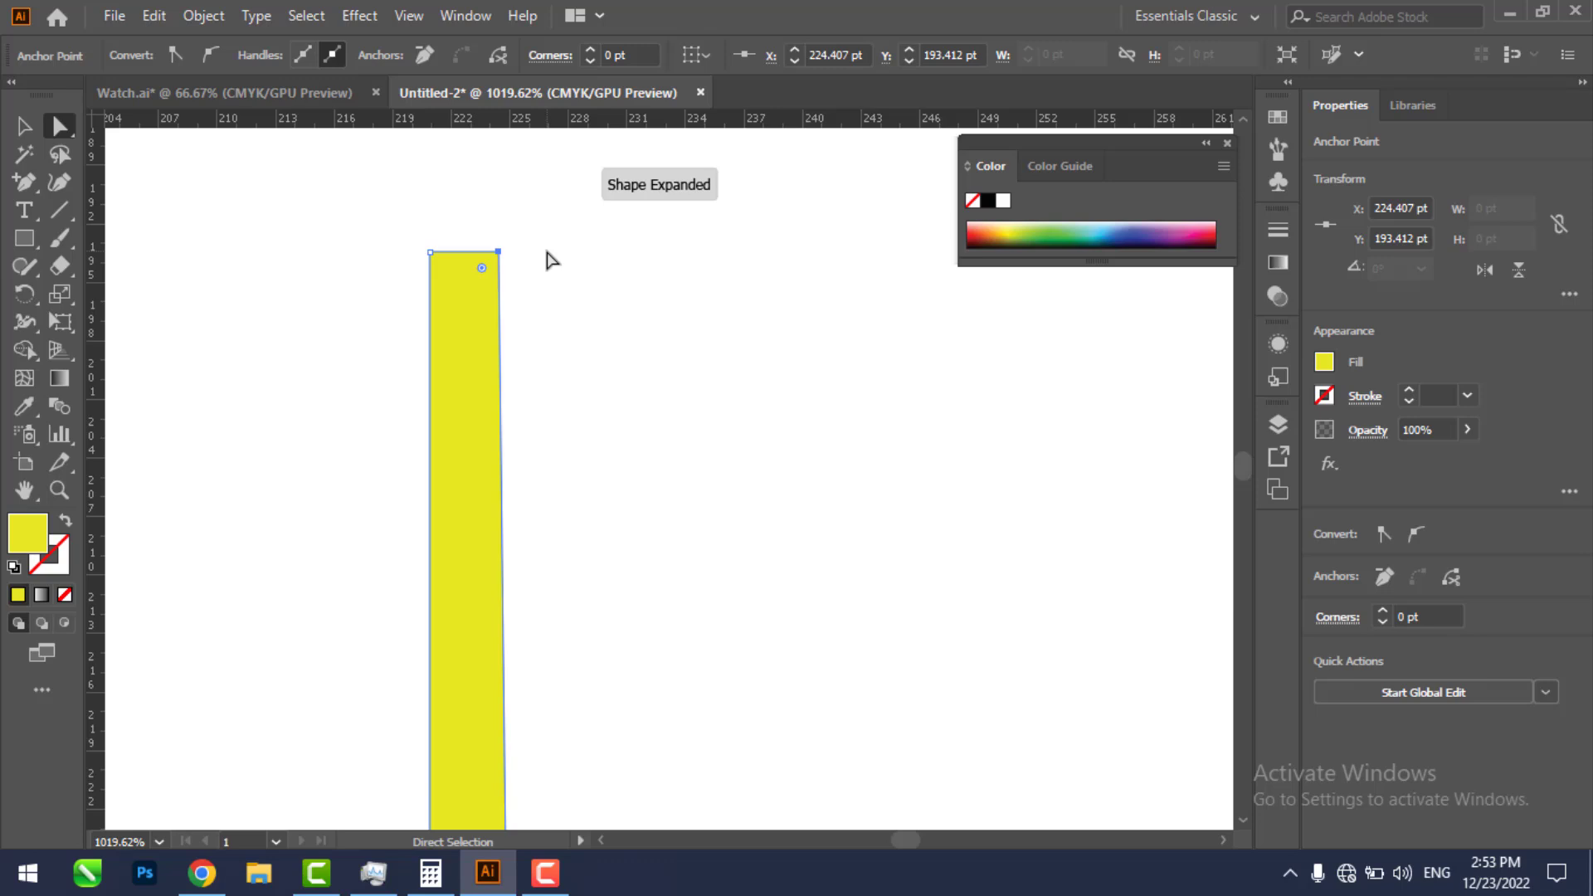
key("Left")
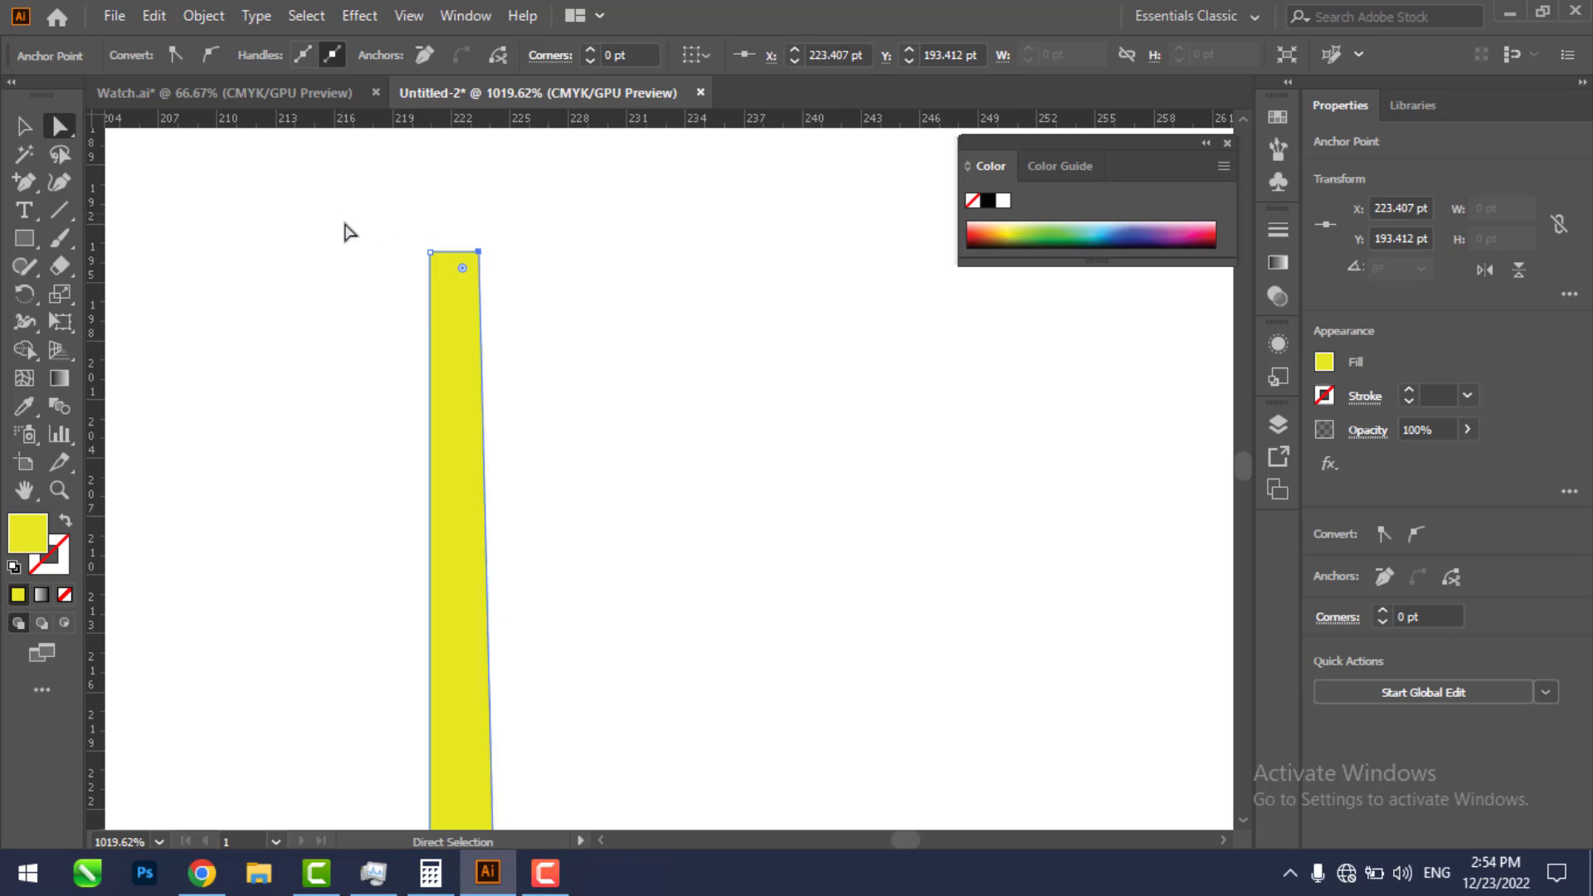
left_click_drag(396, 240, 458, 300)
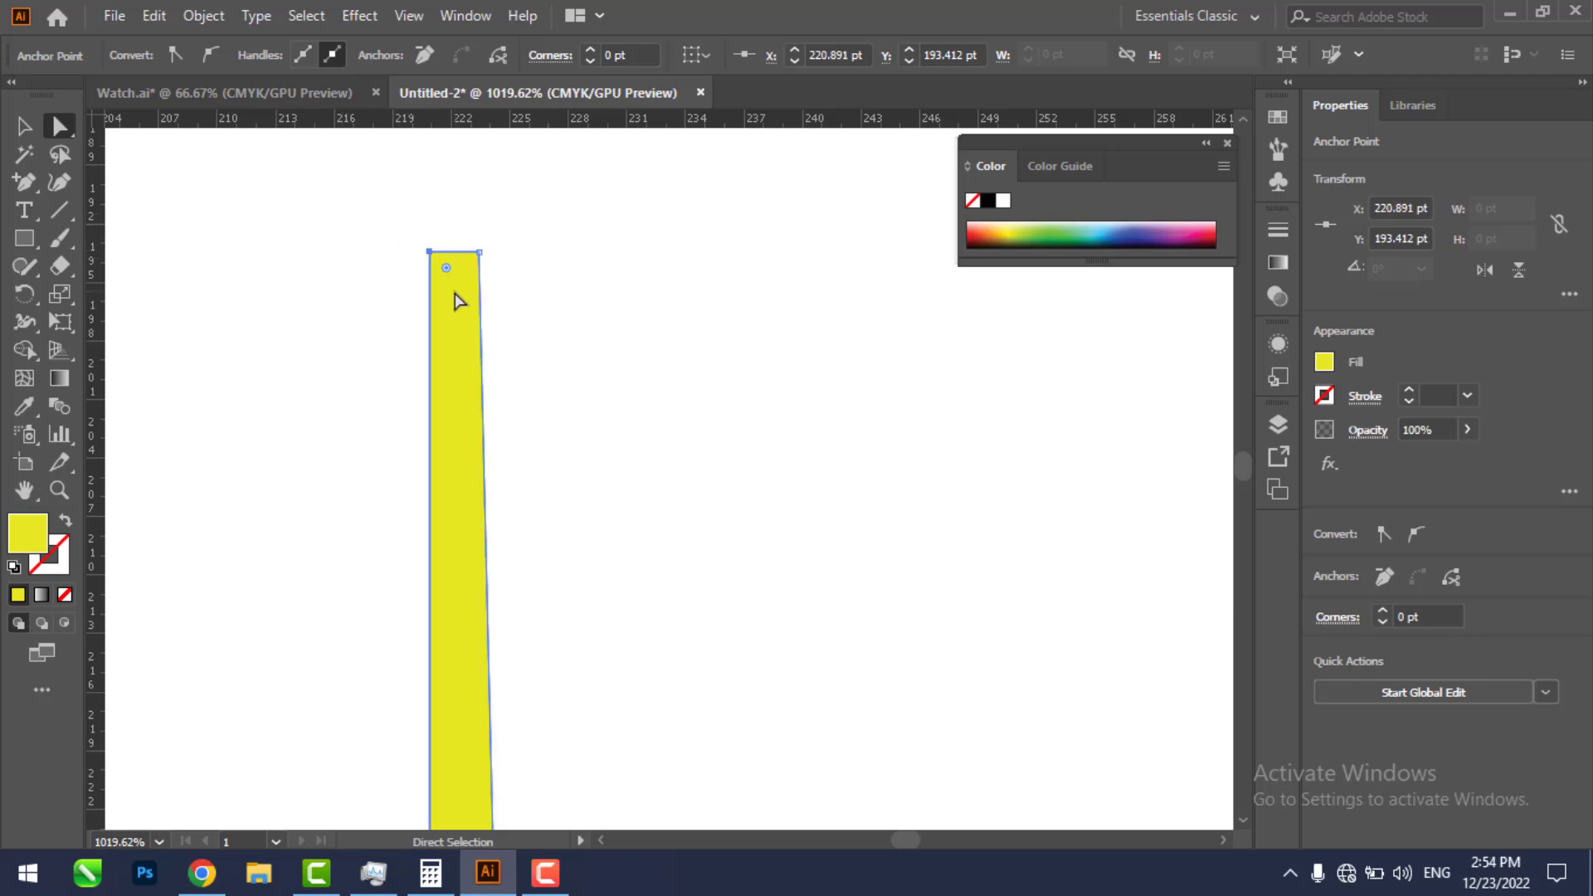
key("Right")
key("Right")
left_click(784, 514)
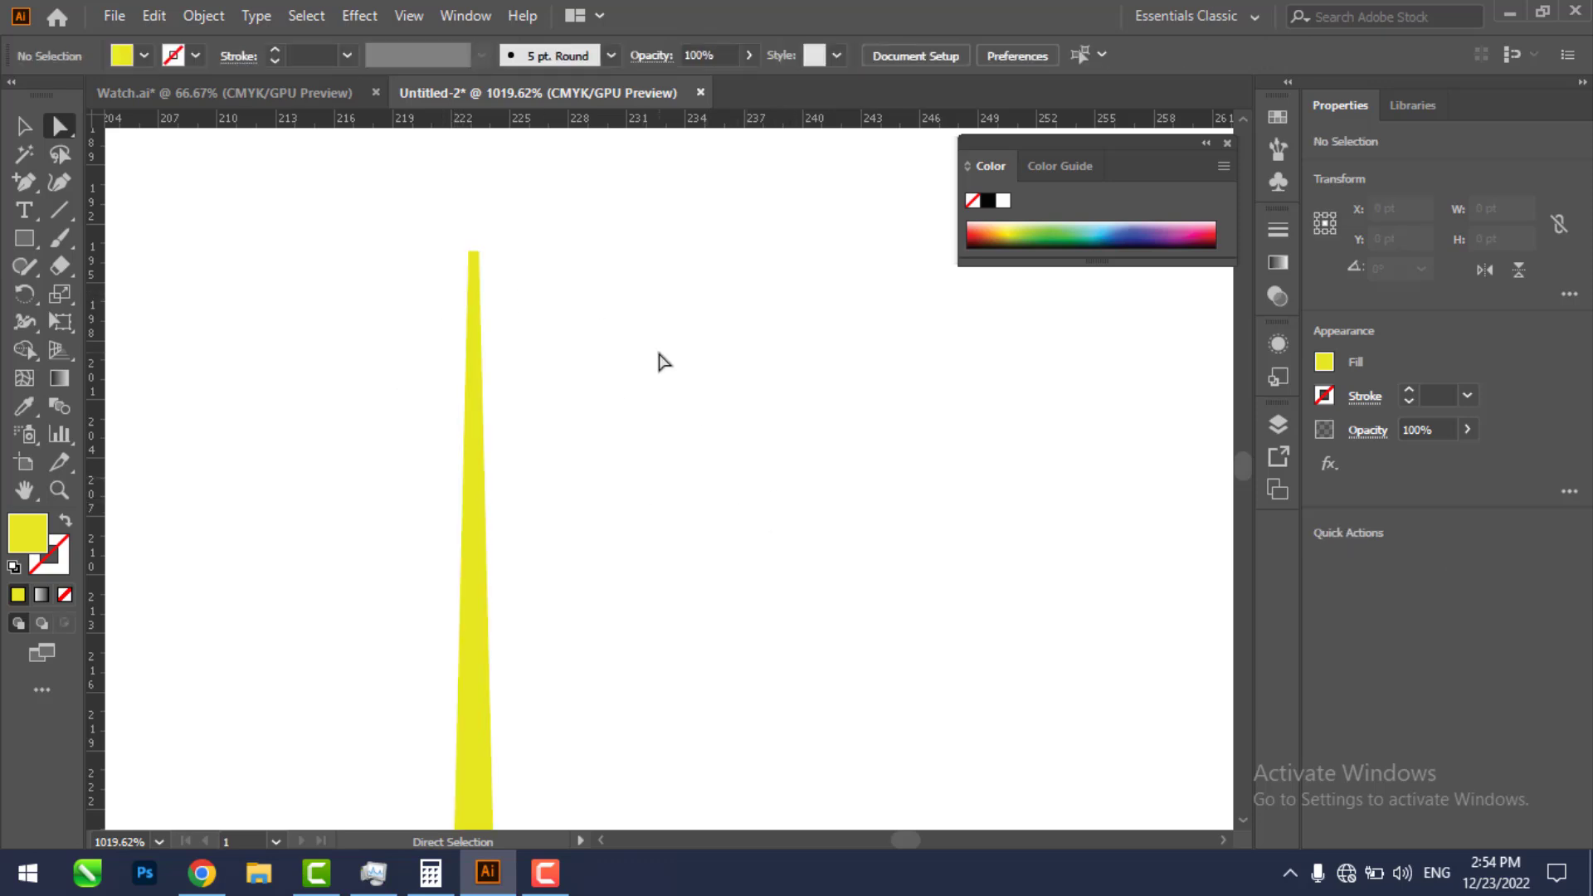
Step: Compare with the hands in Watch.ai and undo the nudges of the yellow bar's top corners
key("ctrl+z")
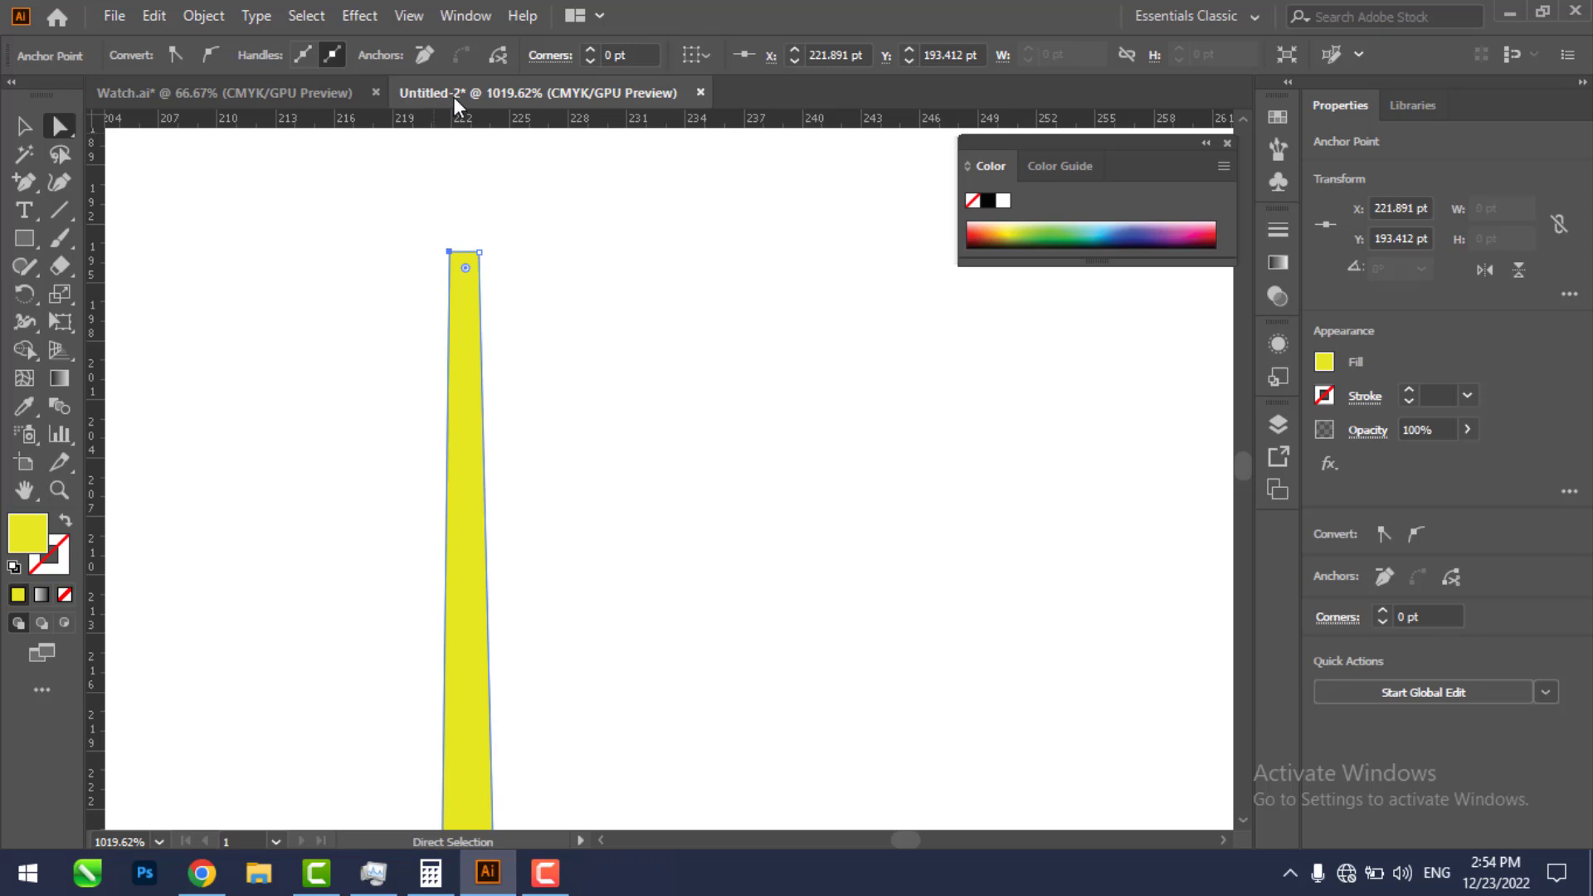
left_click(326, 94)
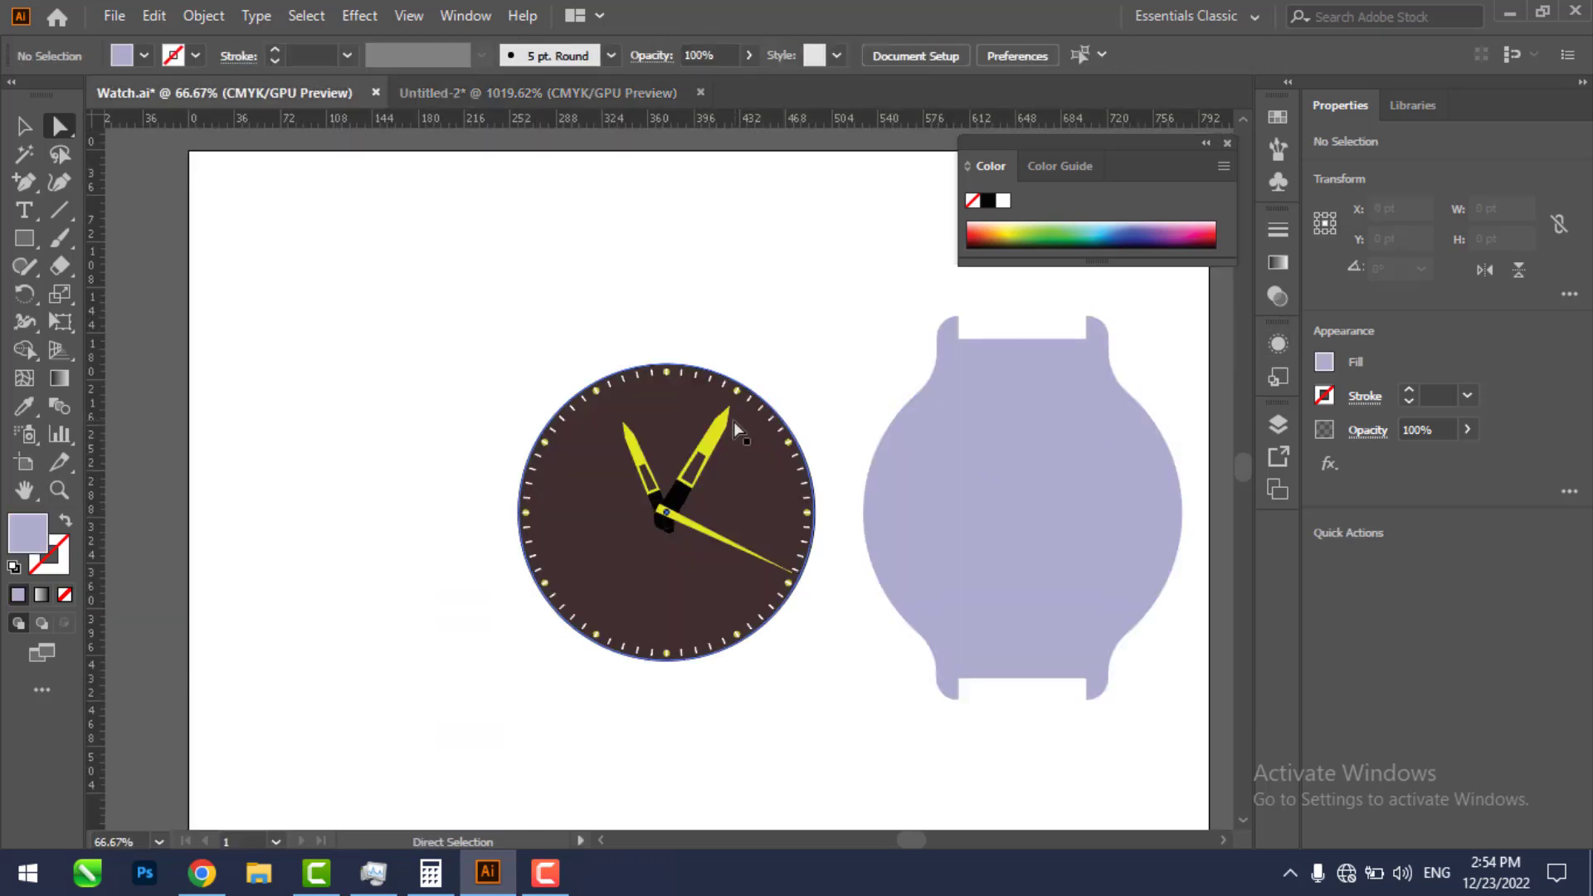
left_click(486, 91)
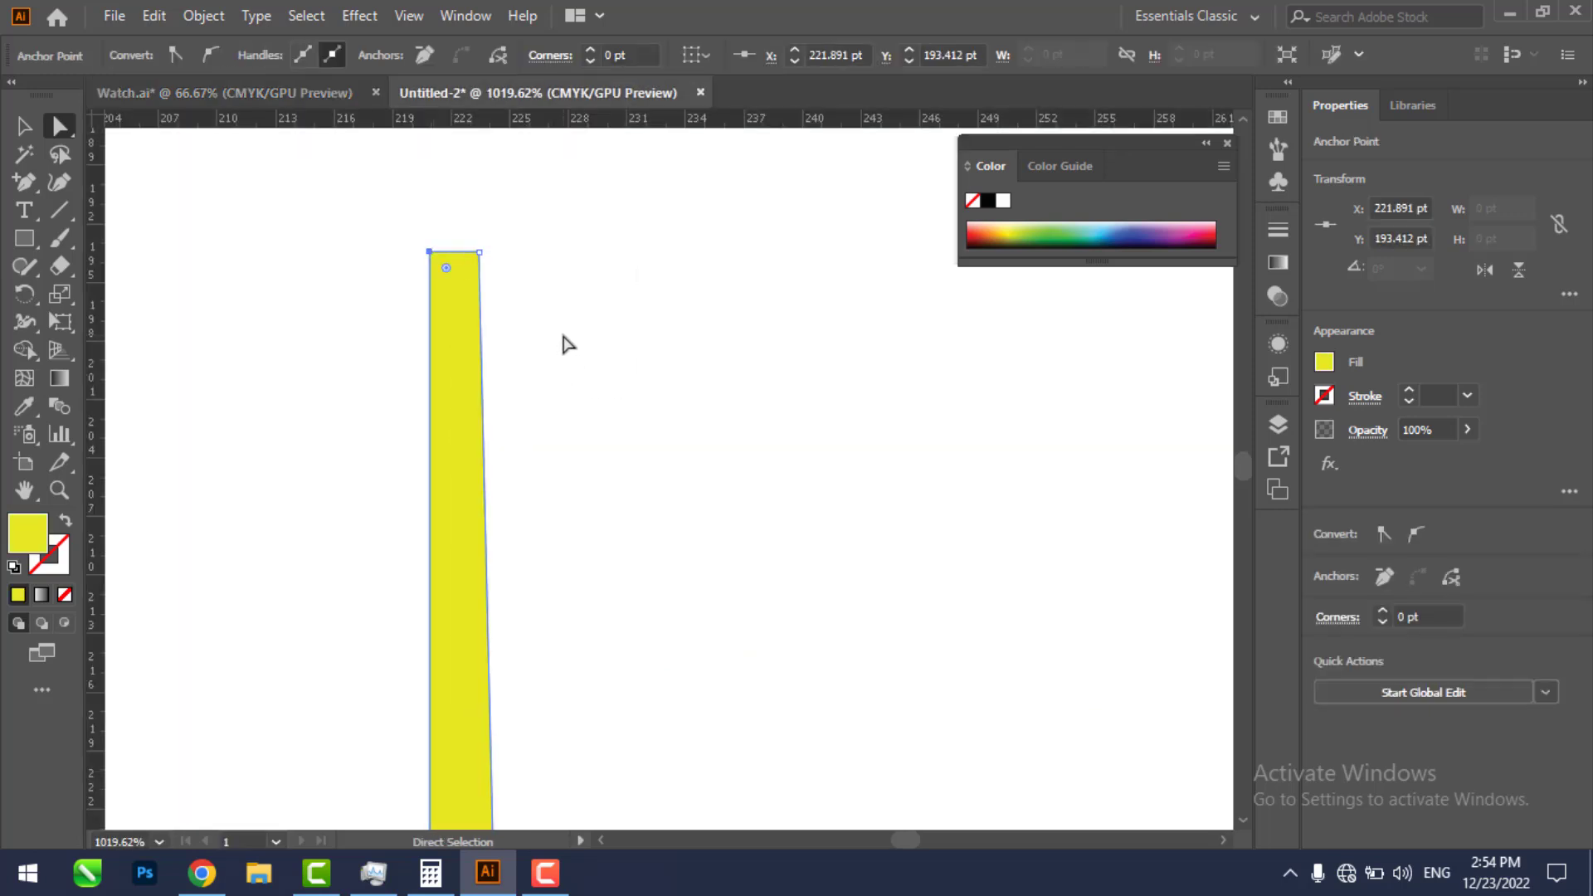
key("Right")
key("Right")
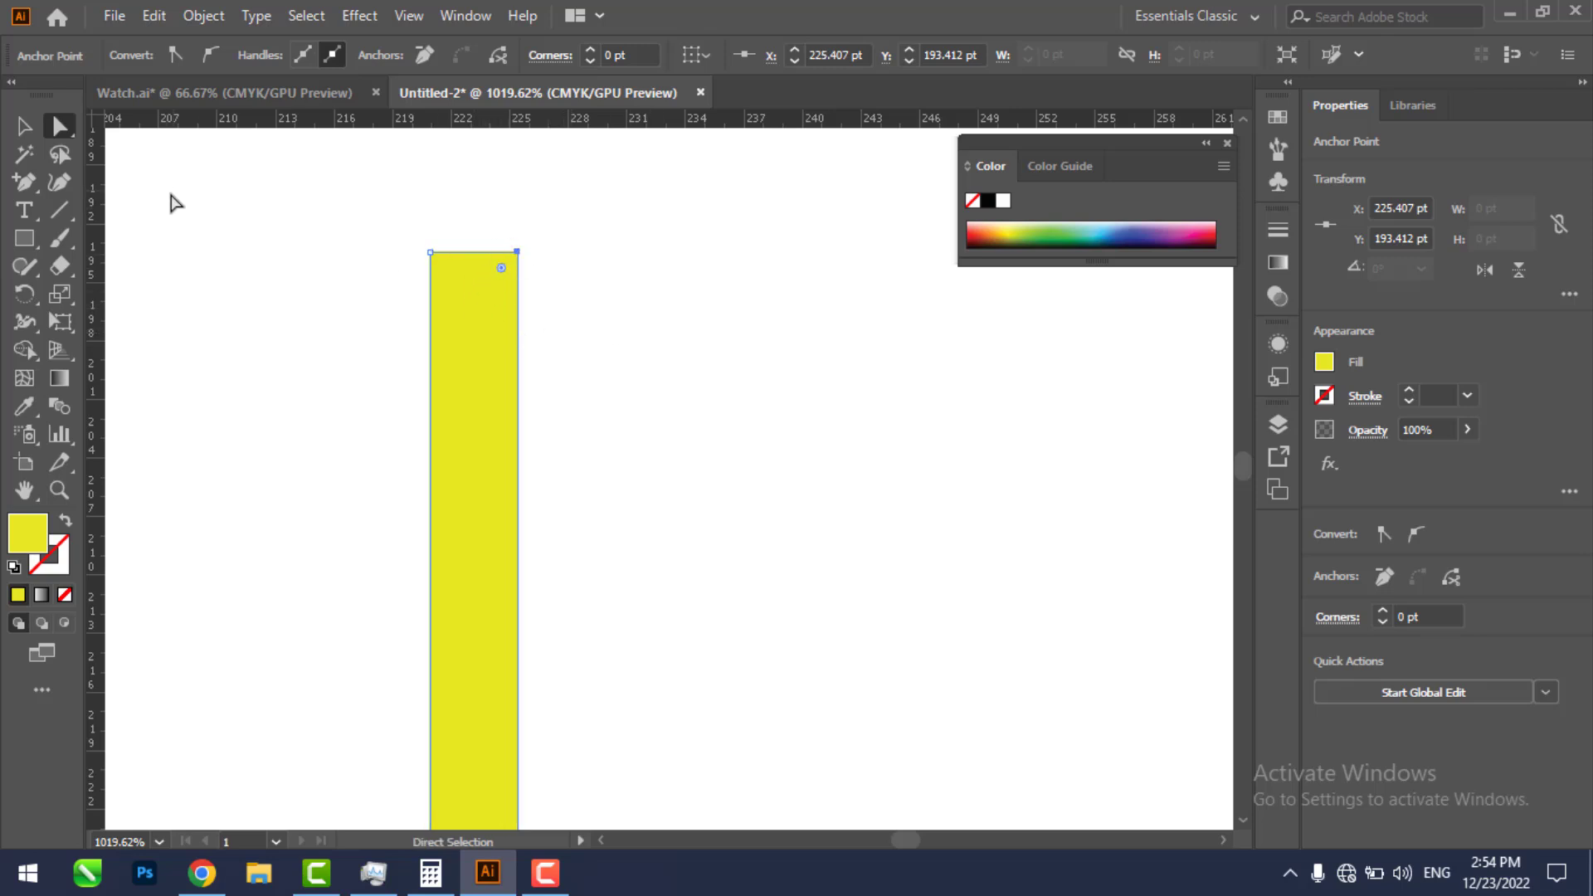
Step: Add an anchor point at the middle of the bar's top edge and pull it upward into a pointed tip
left_click(23, 181)
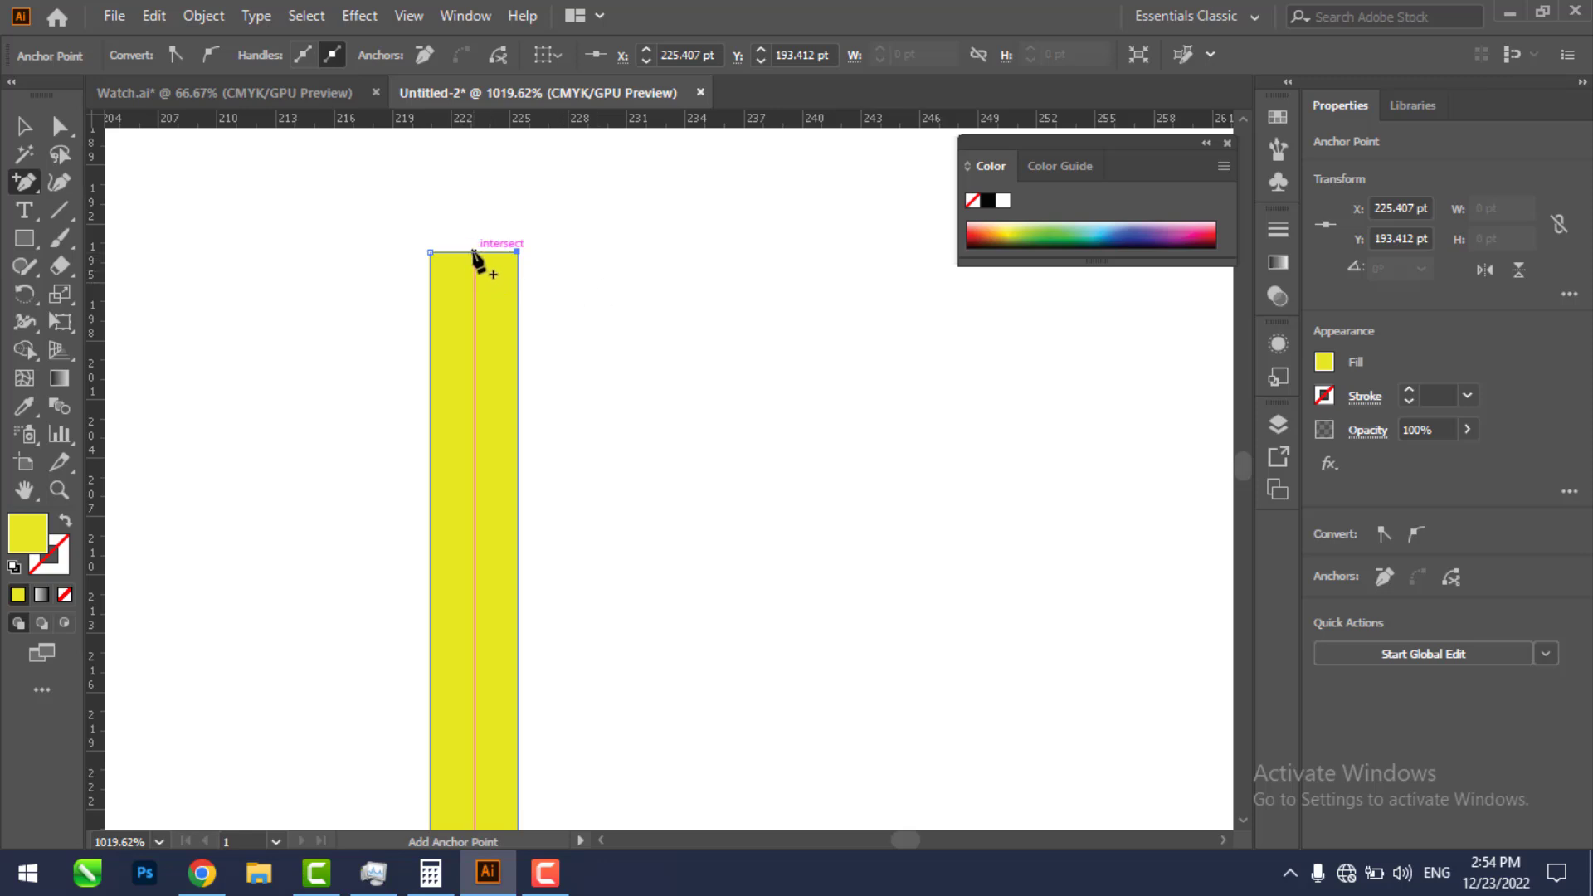
left_click(474, 252)
left_click(62, 129)
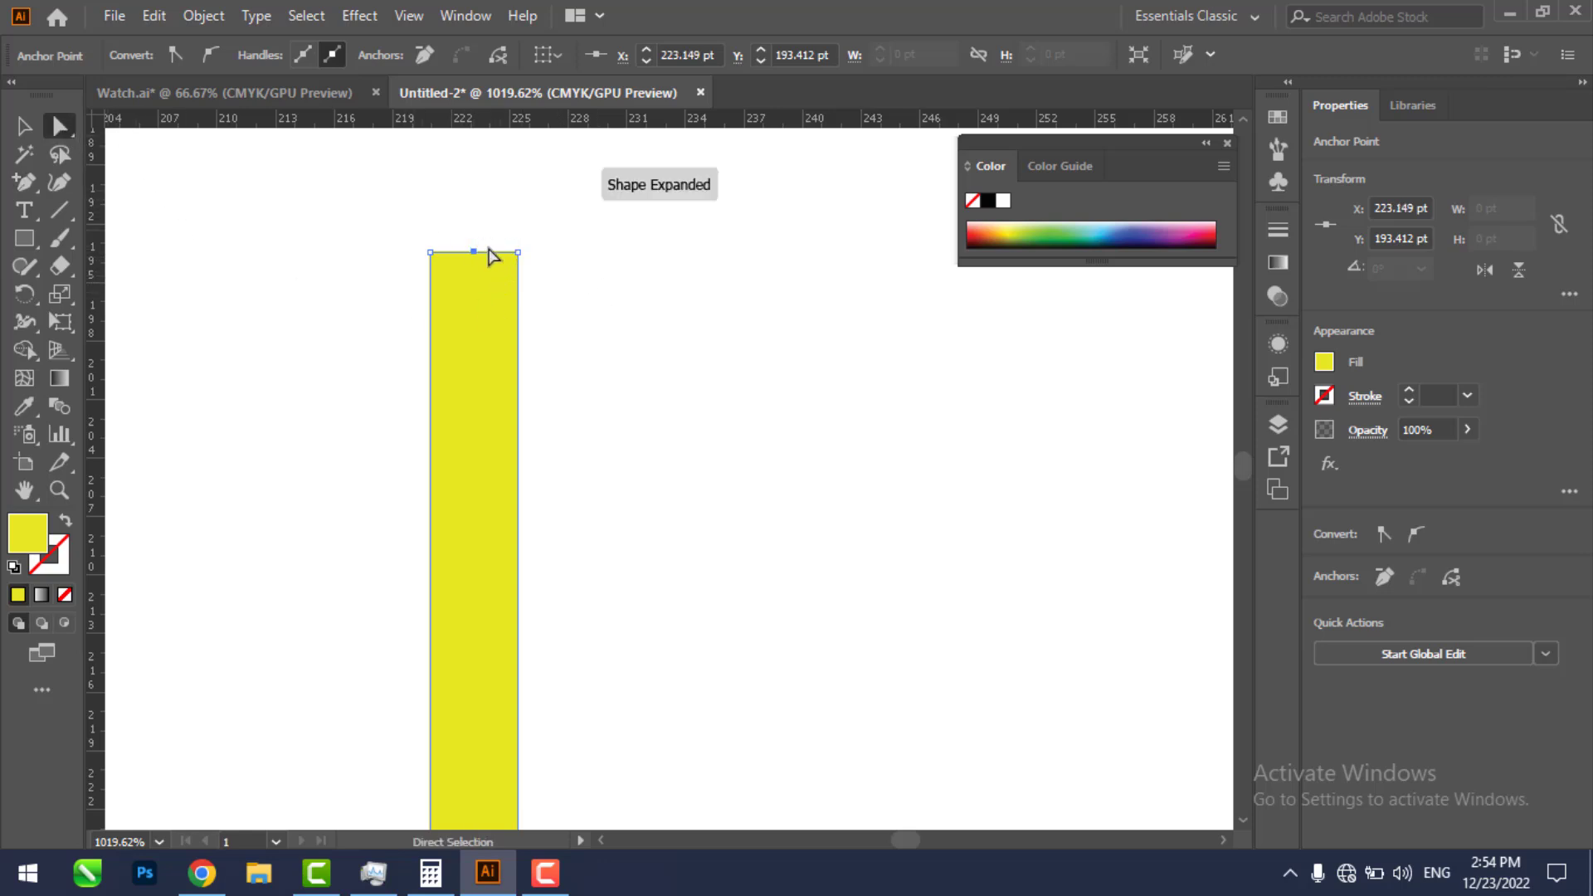
key("ctrl+shift+a")
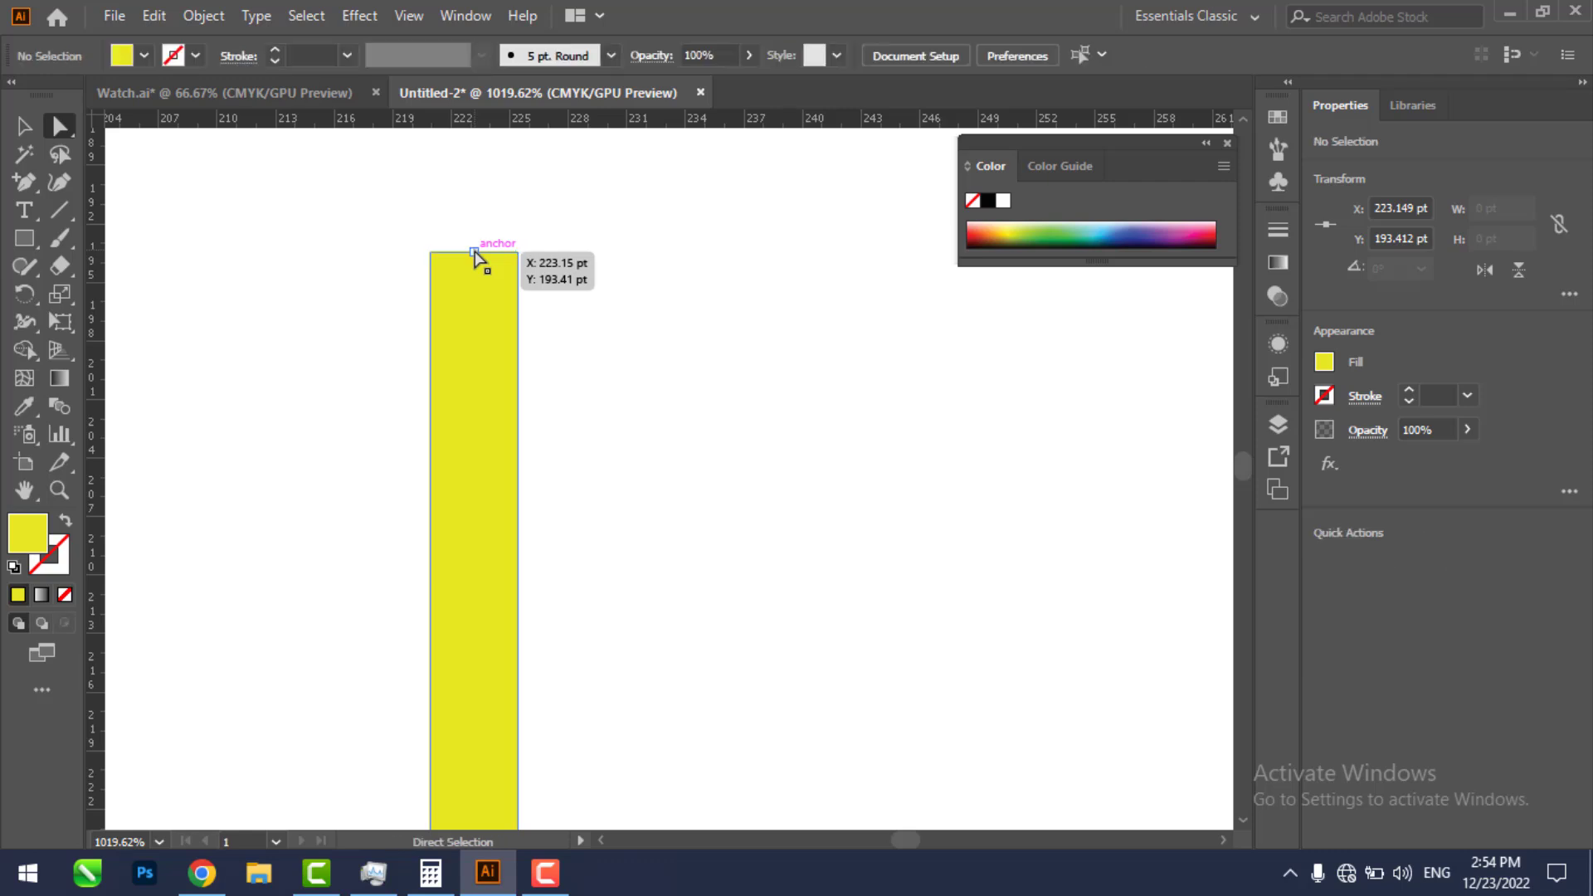
left_click_drag(475, 255, 475, 186)
left_click(762, 390)
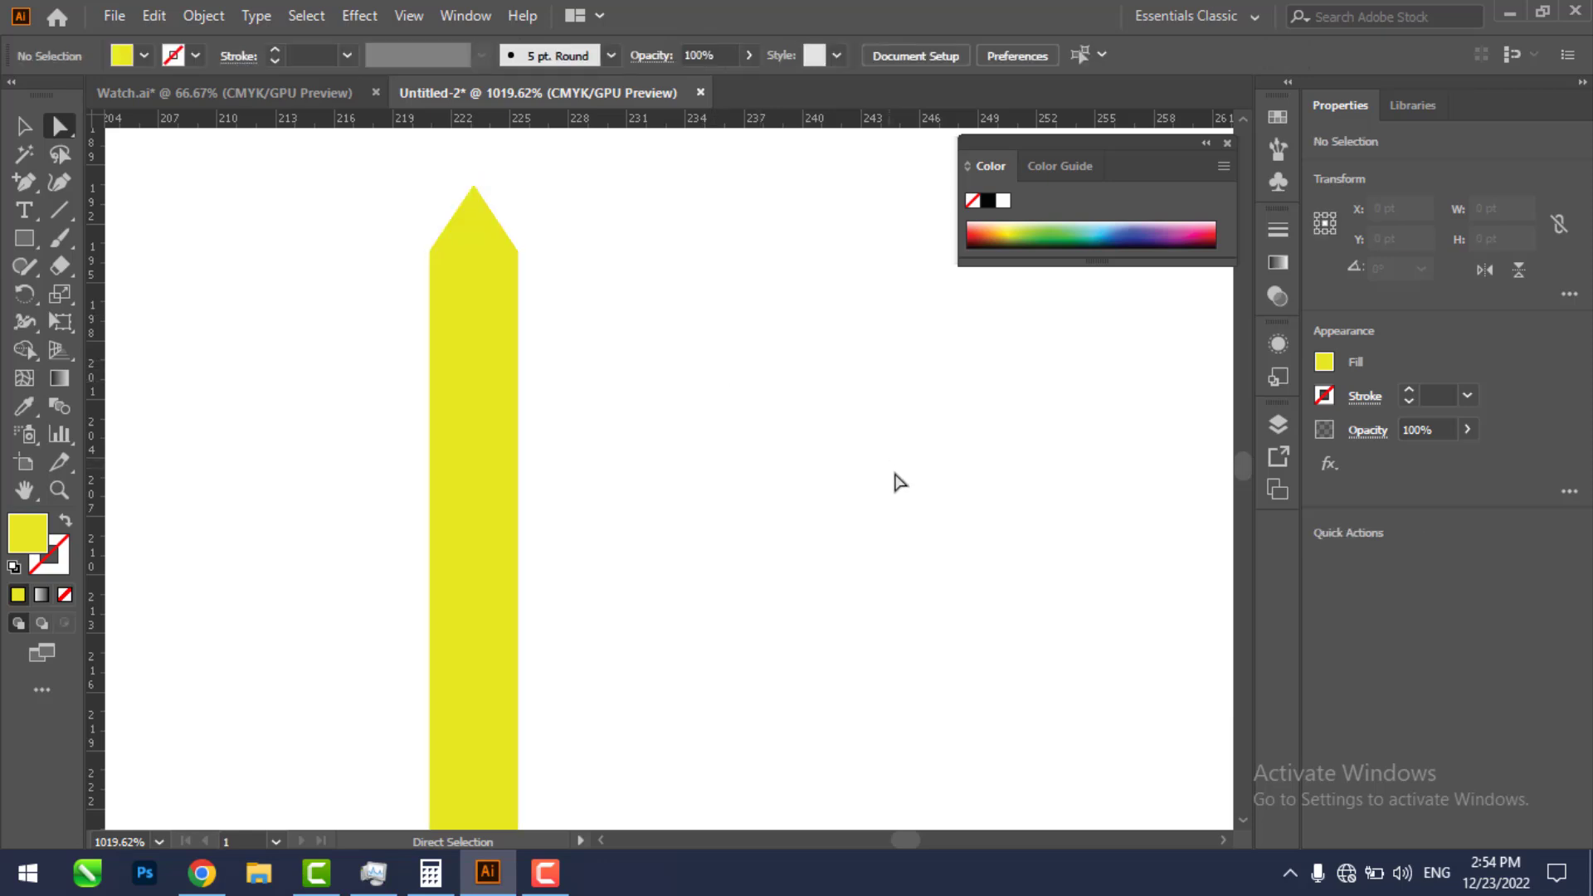
Step: Add an anchor point at the middle of the bar's bottom edge and pull it downward into a pointed end
key("z")
left_click(614, 618, "alt")
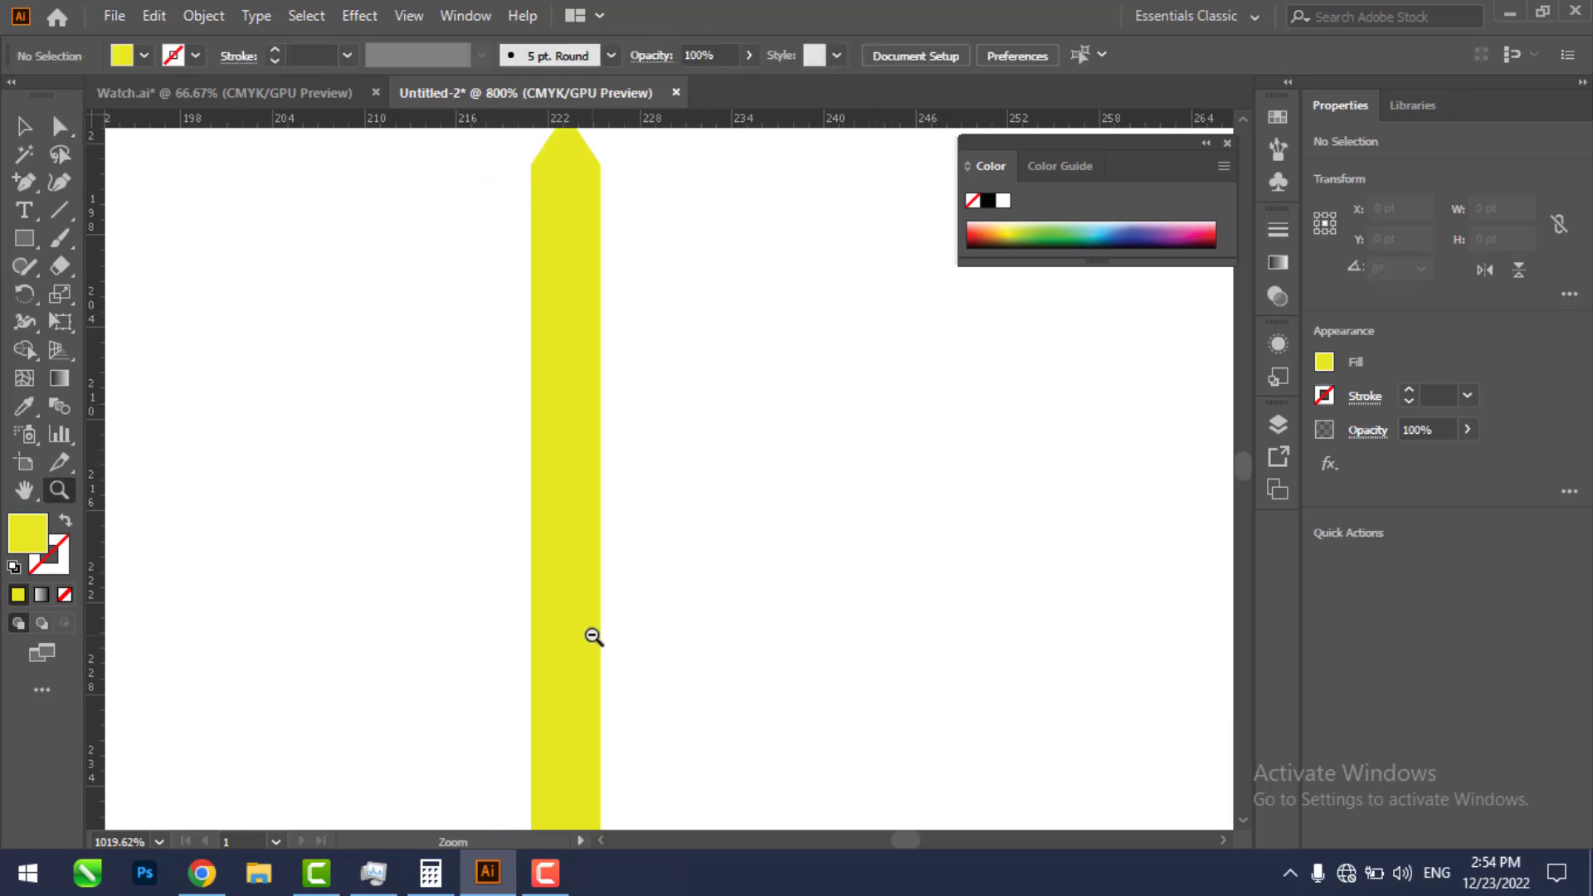
left_click(665, 710, "alt")
left_click(24, 182)
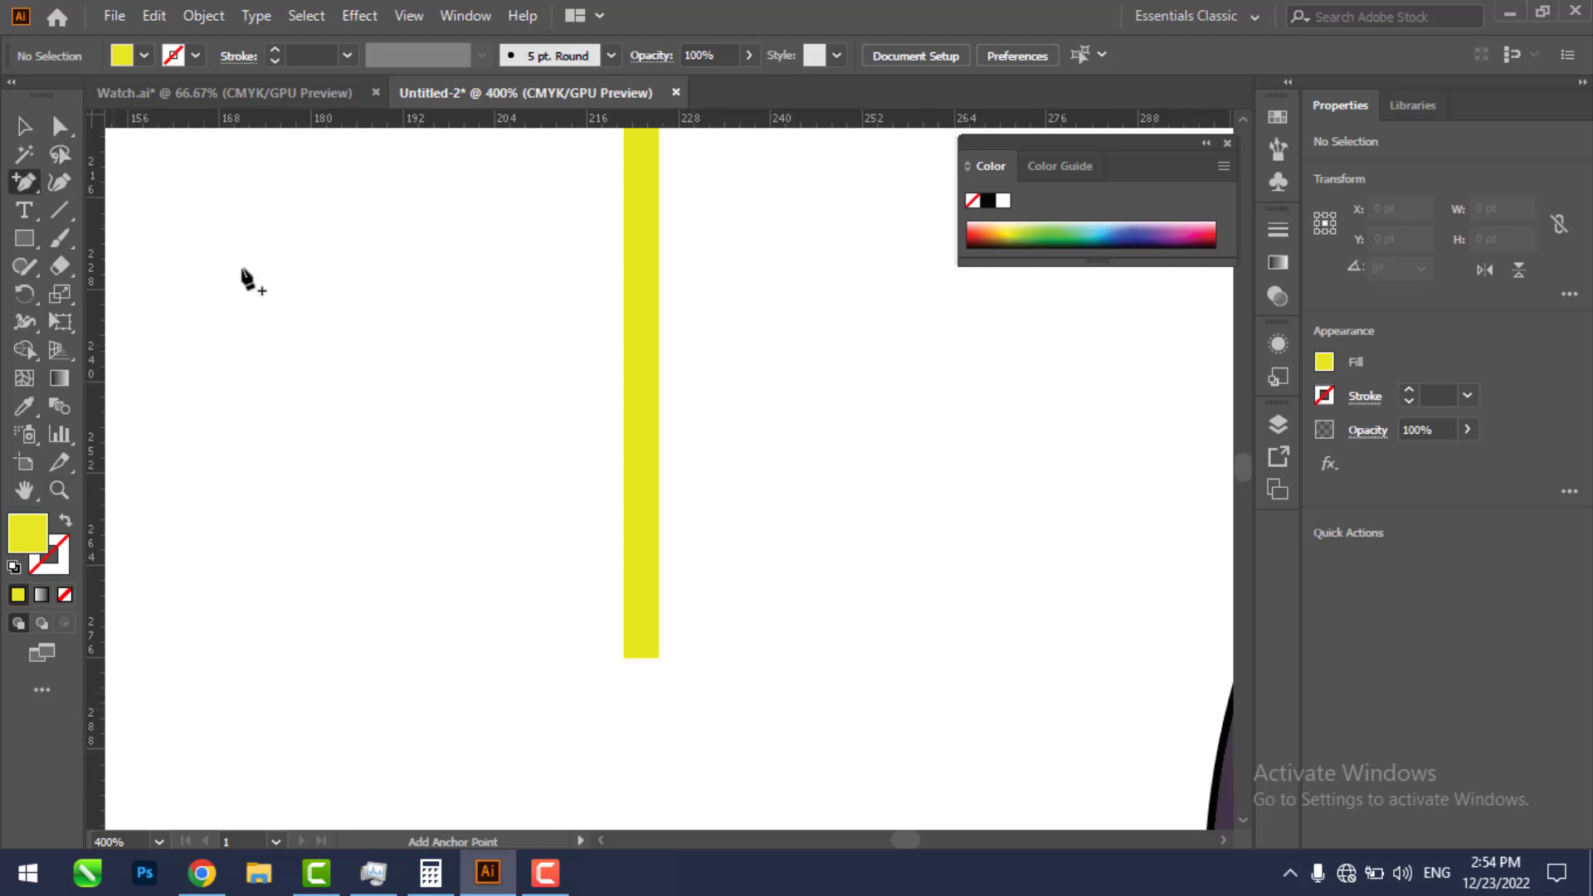
left_click(641, 657)
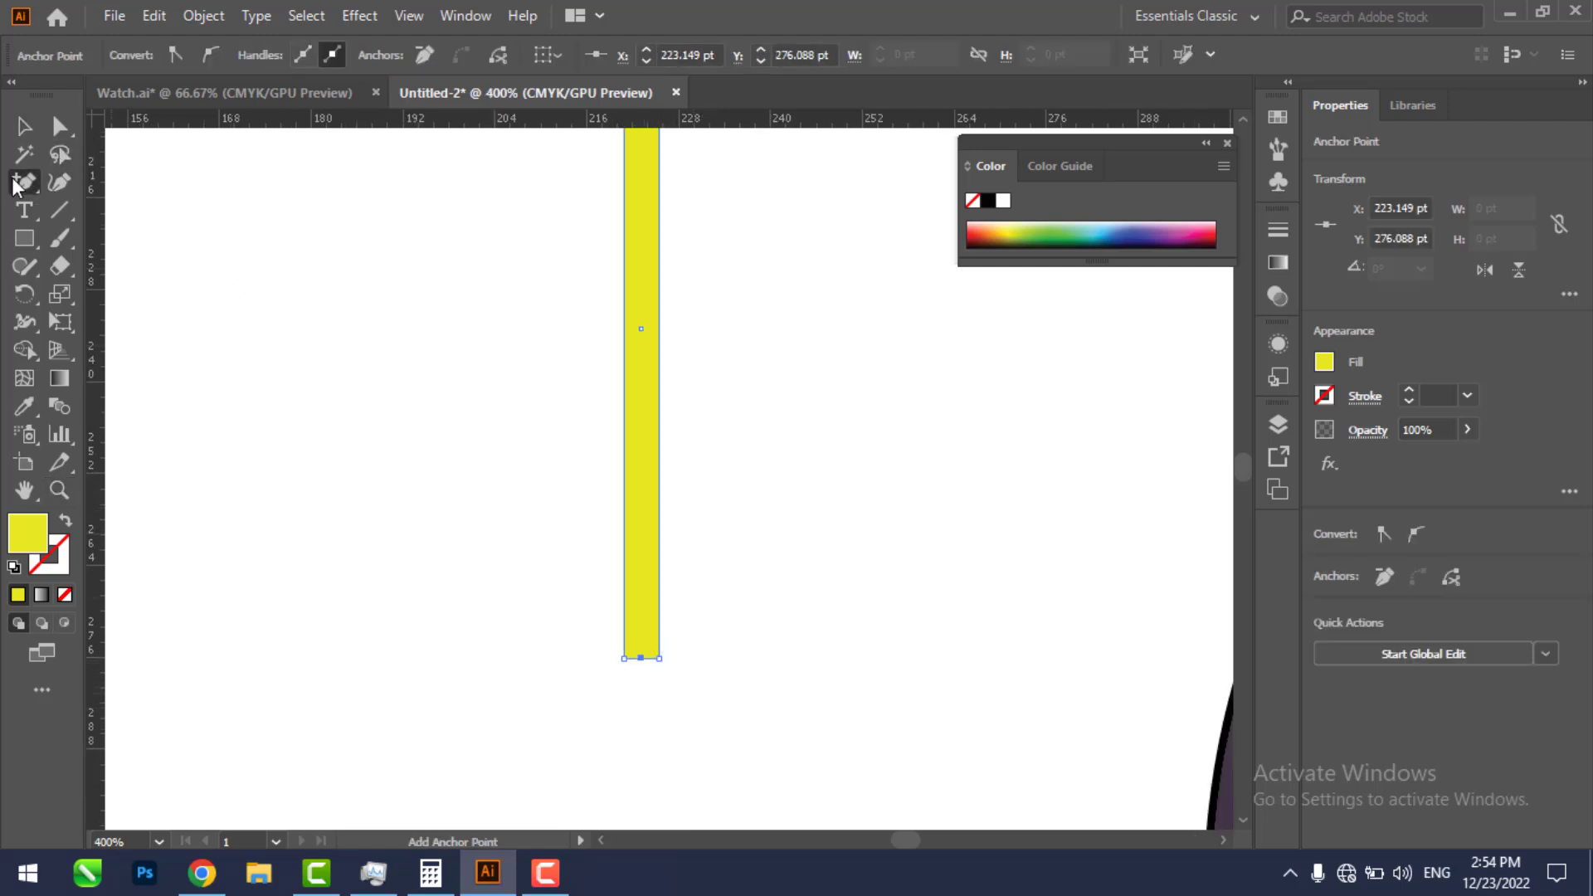
left_click(60, 126)
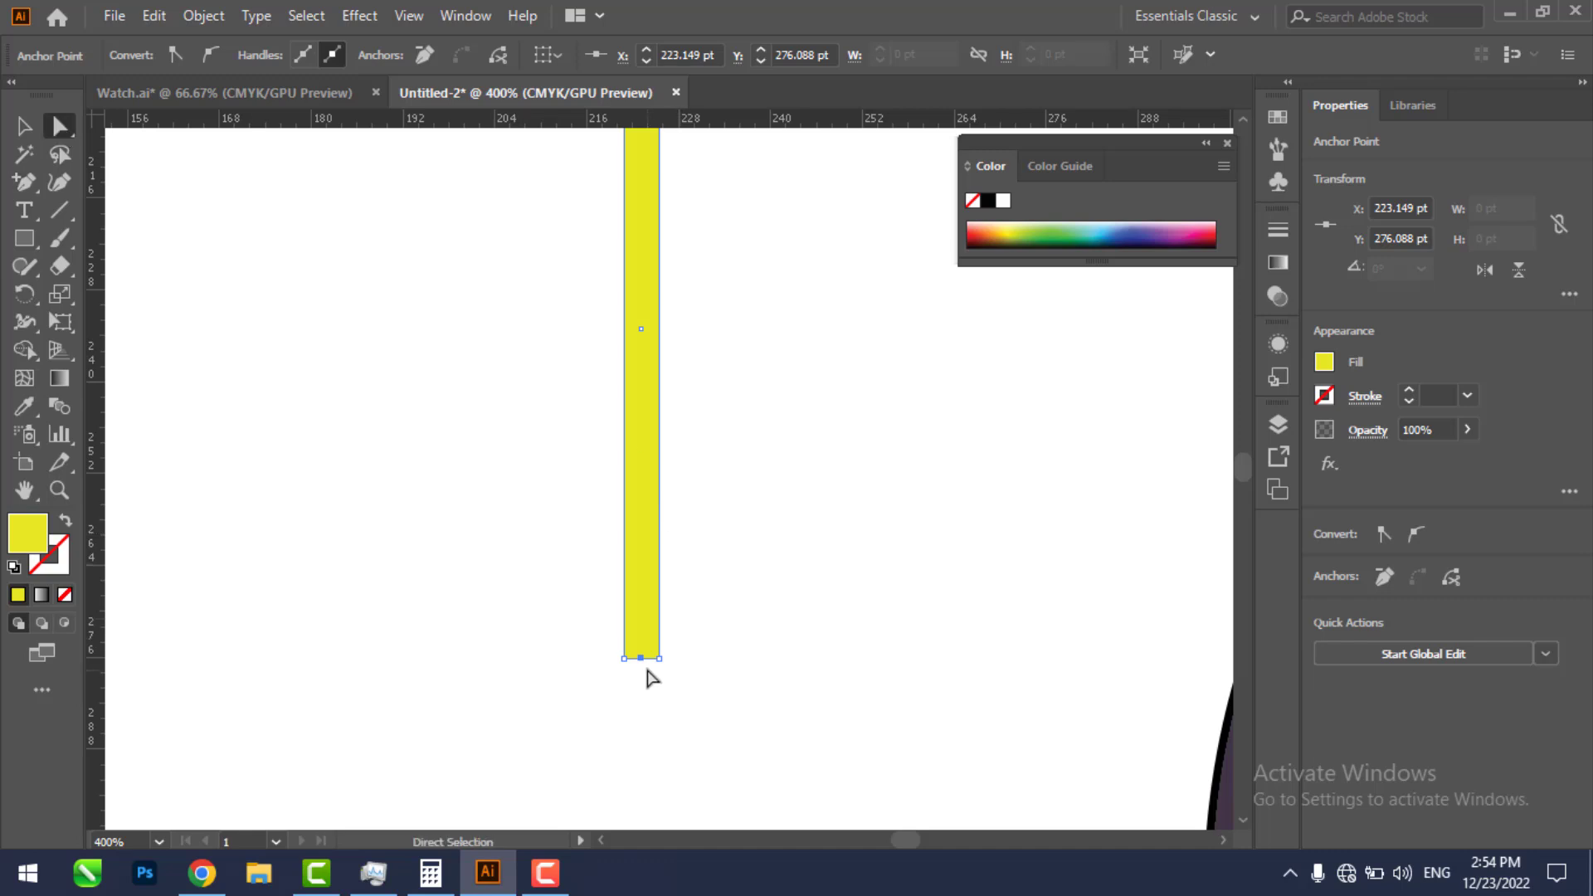
left_click_drag(641, 658, 640, 697)
left_click(812, 629)
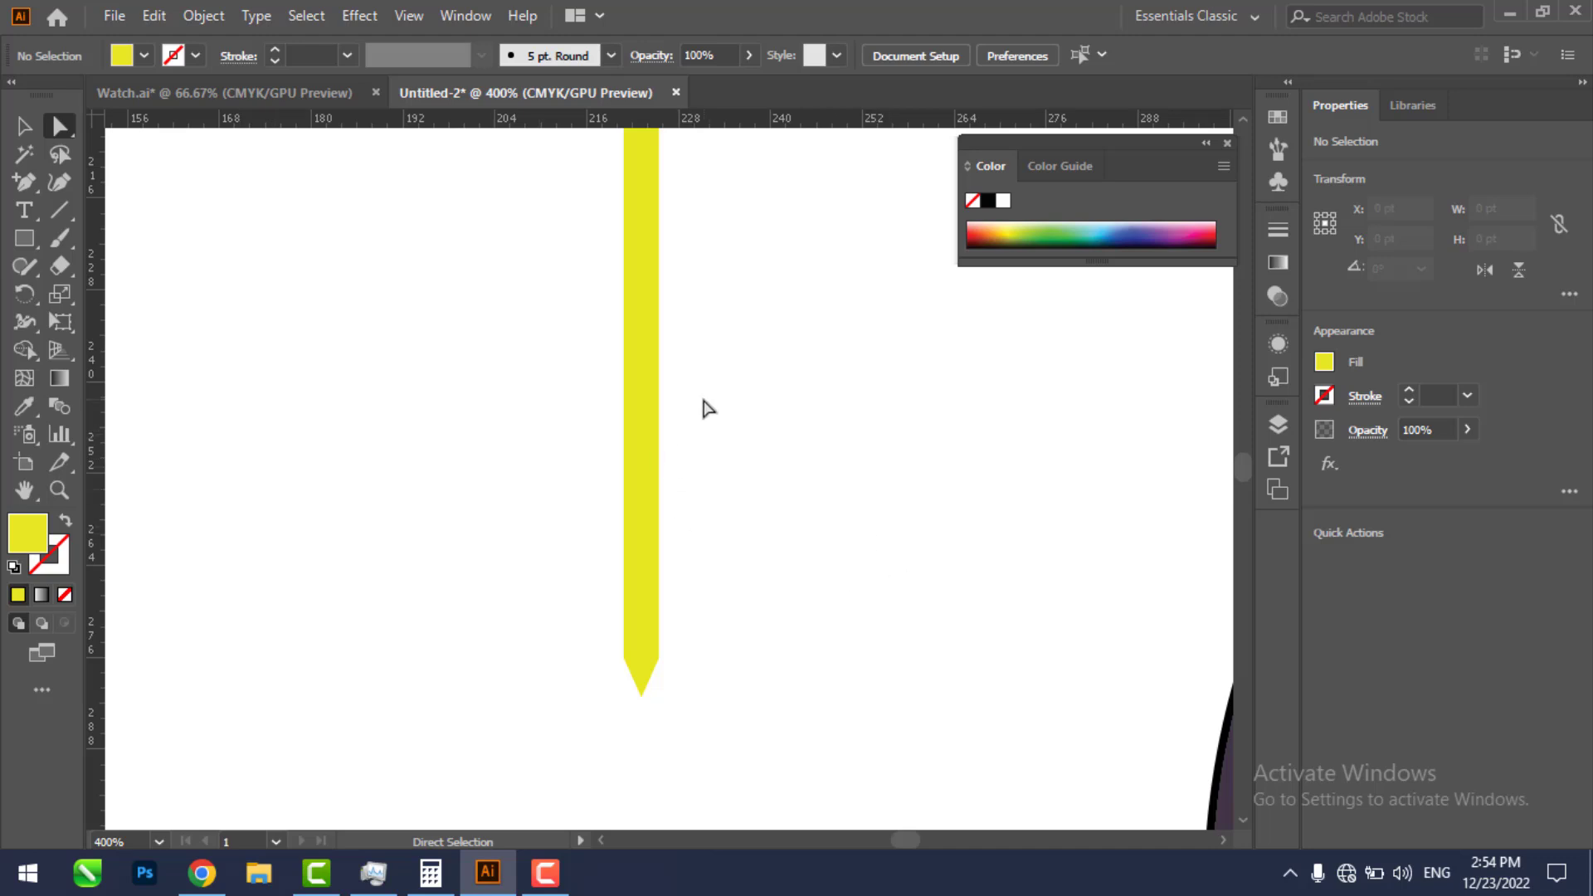
Step: Narrow the hand's upper end by moving the two shoulder corners below the tip inward 1 pt each
key("z")
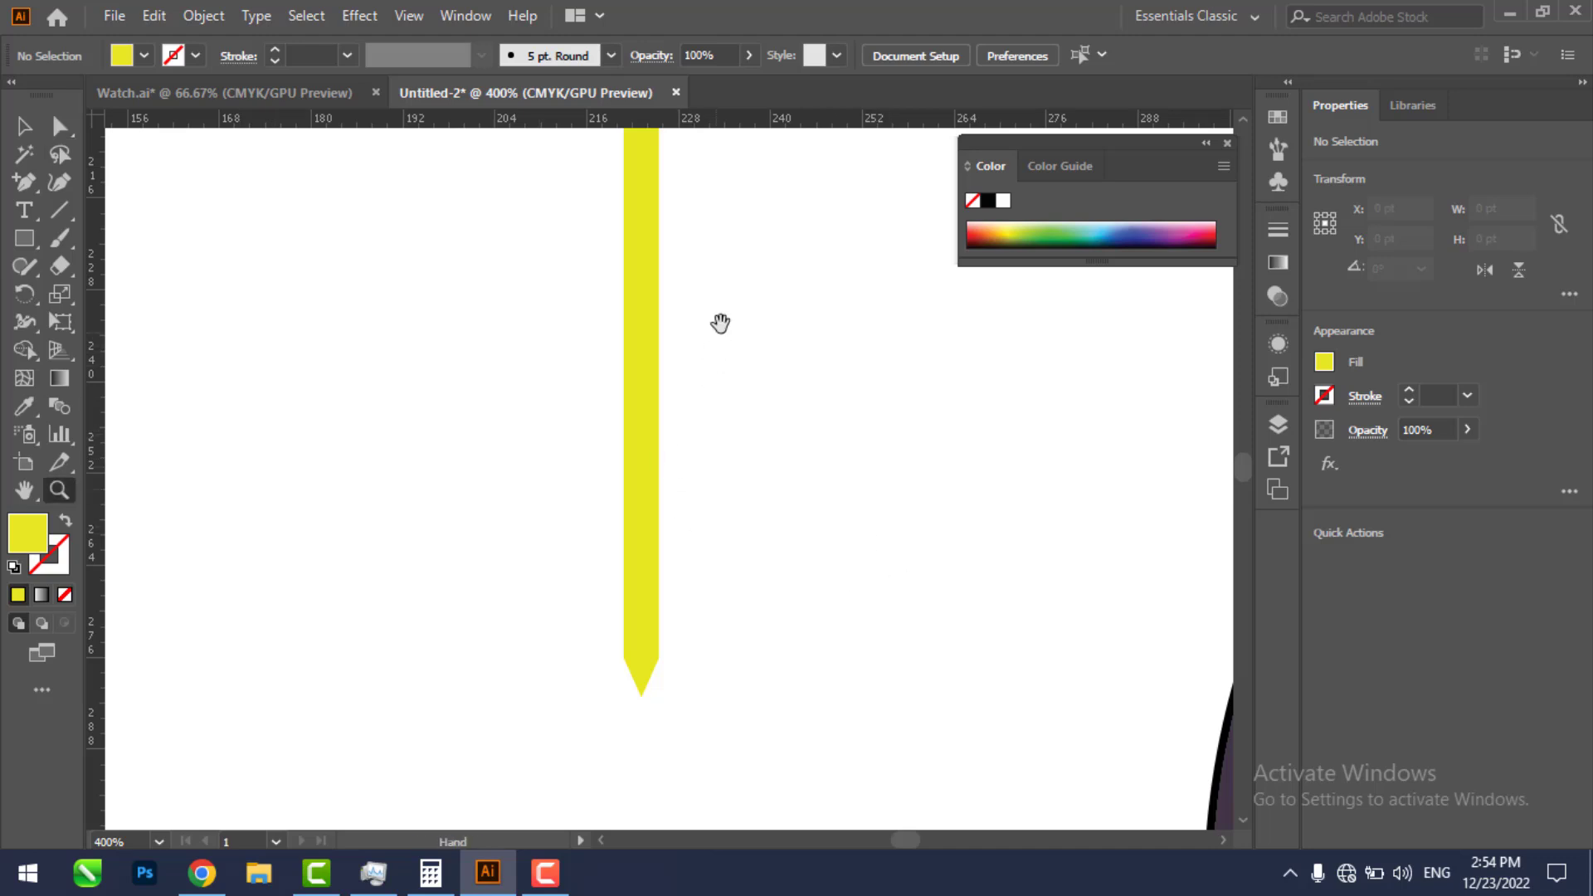
scroll(729, 481, "up", 5)
left_click_drag(634, 257, 1145, 672)
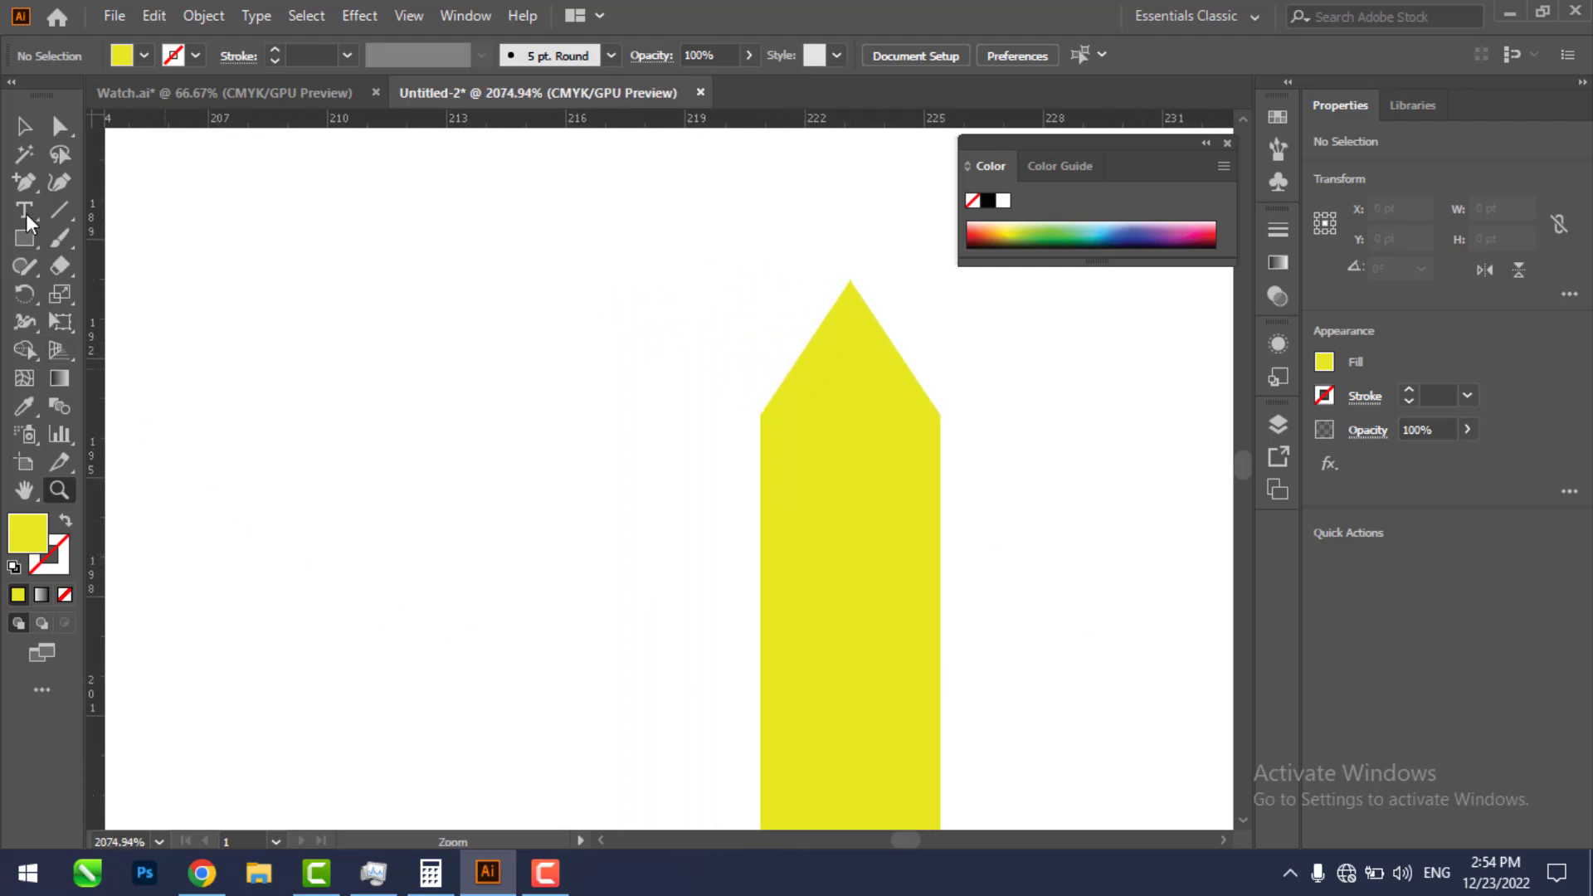
left_click(58, 128)
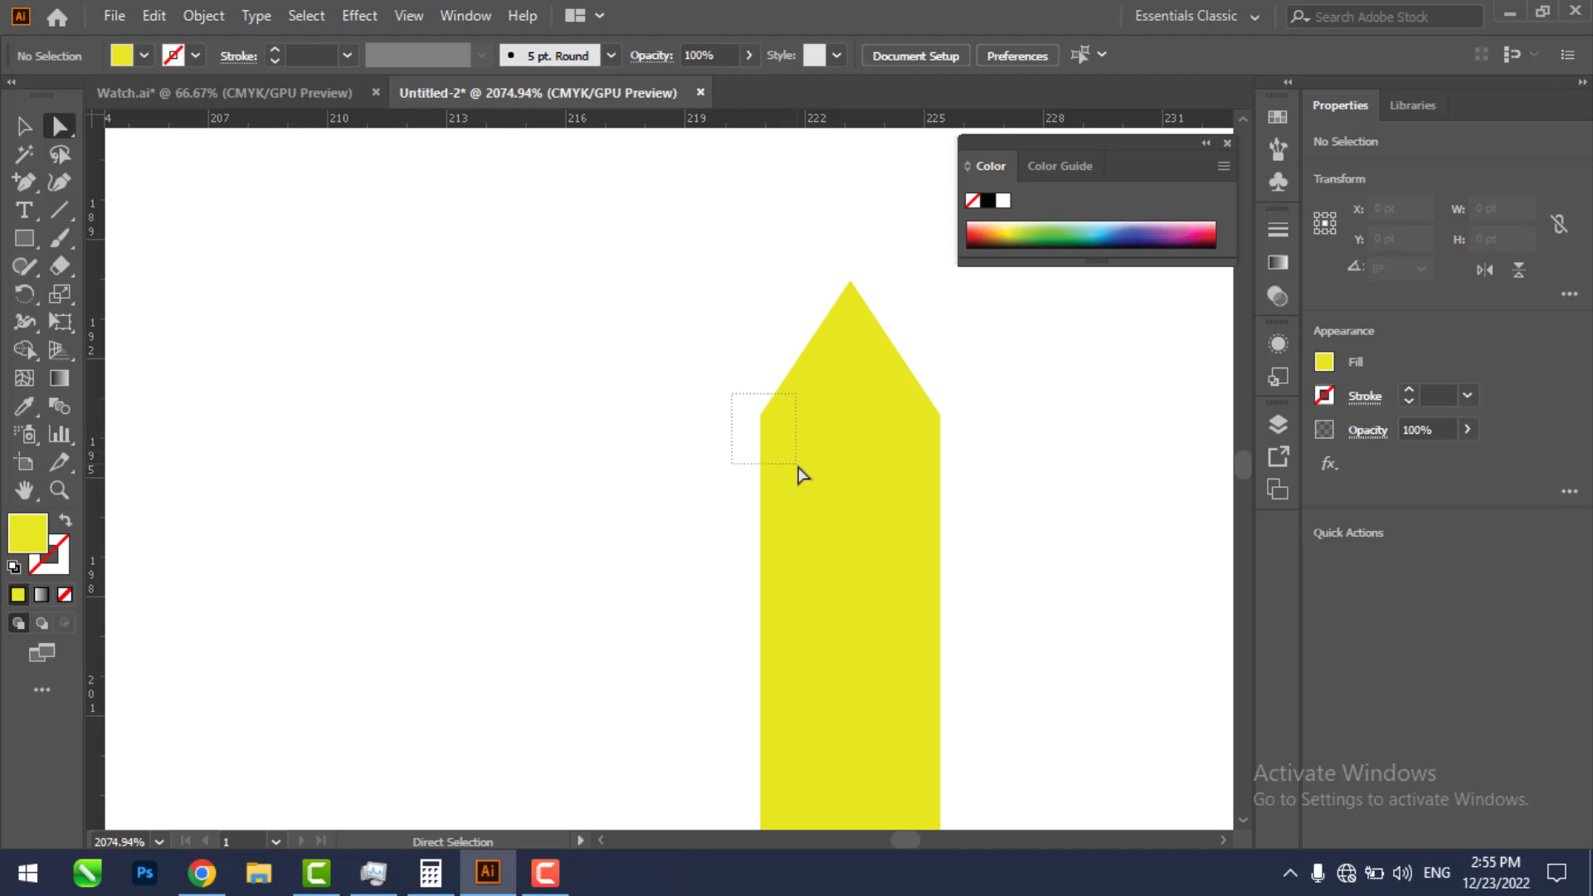
left_click_drag(798, 465, 797, 466)
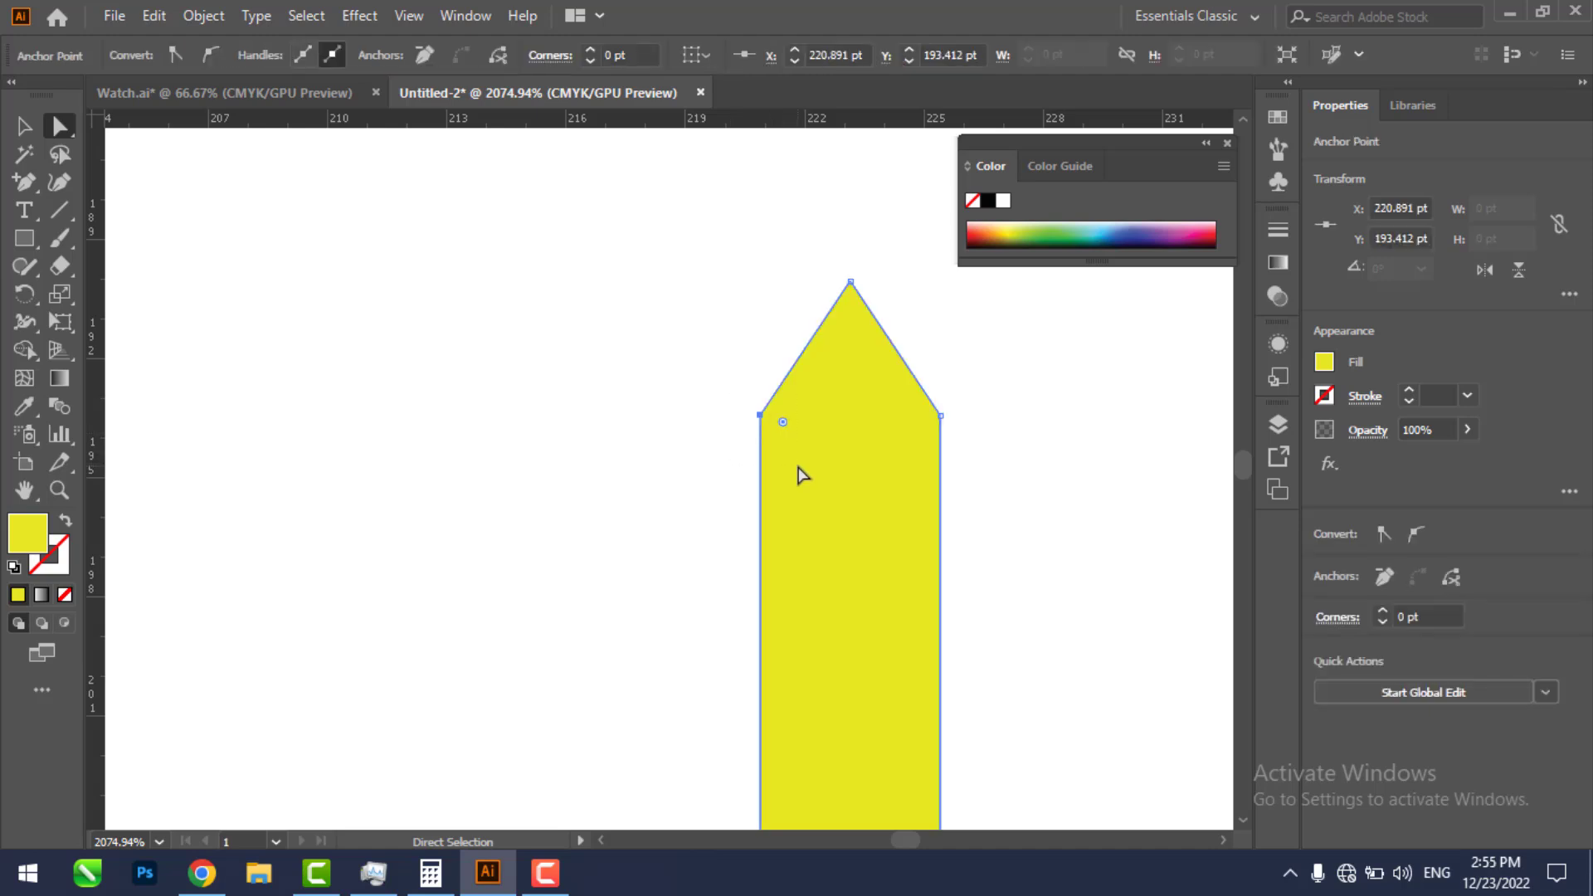
key("Right")
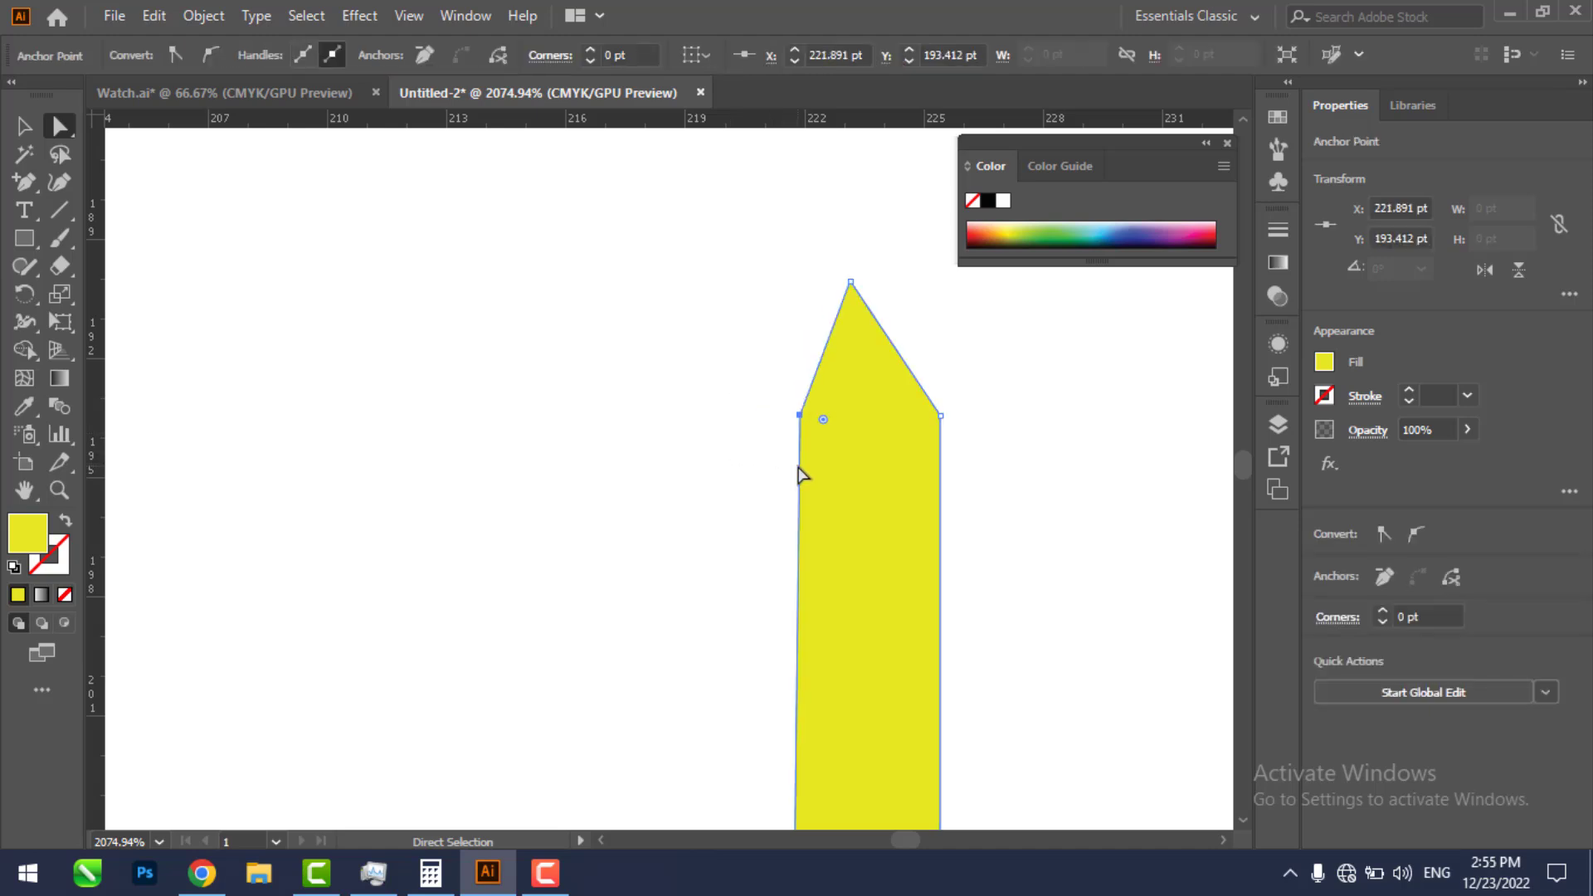
key("Right")
key("Left")
left_click_drag(969, 400, 906, 464)
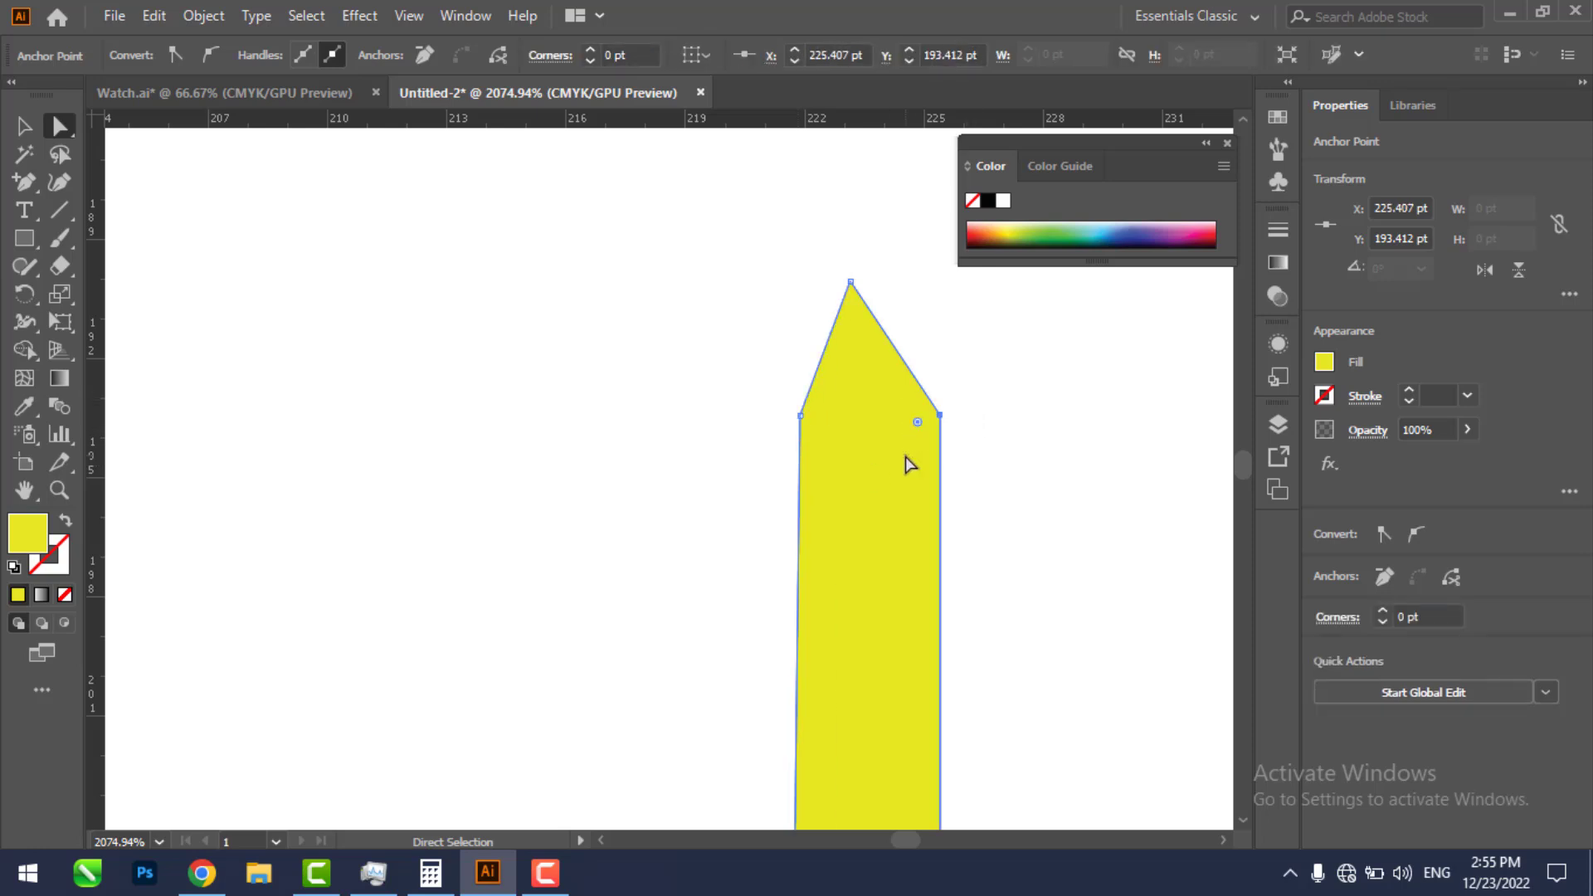
key("Left")
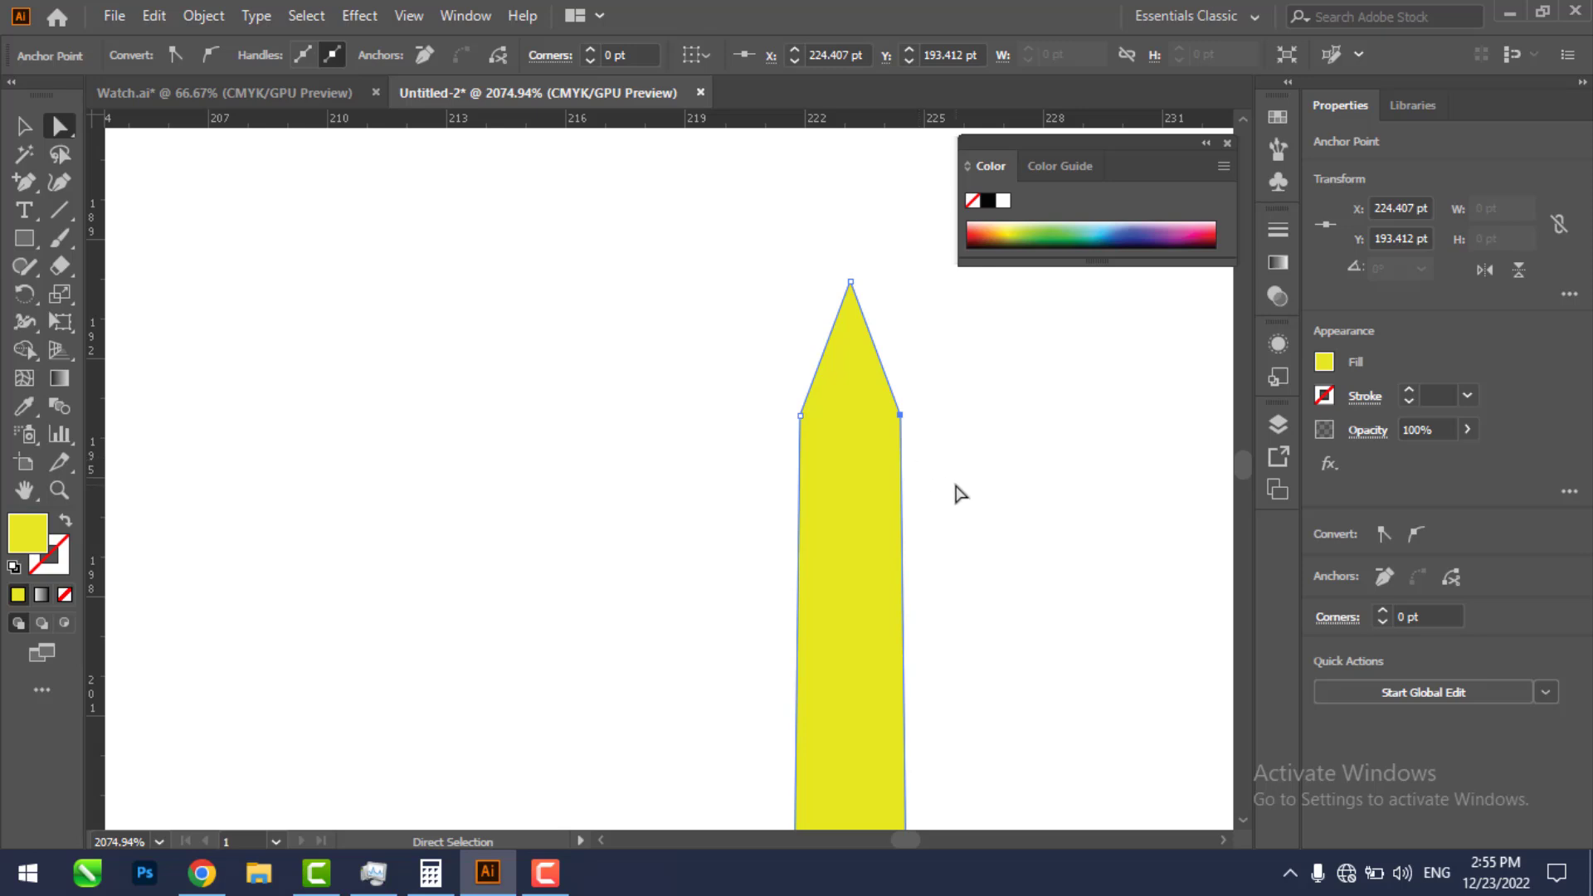
Step: Move the pointed yellow hand slightly downward in the blank area beside the dial
left_click(949, 484)
key("z")
left_click(846, 490)
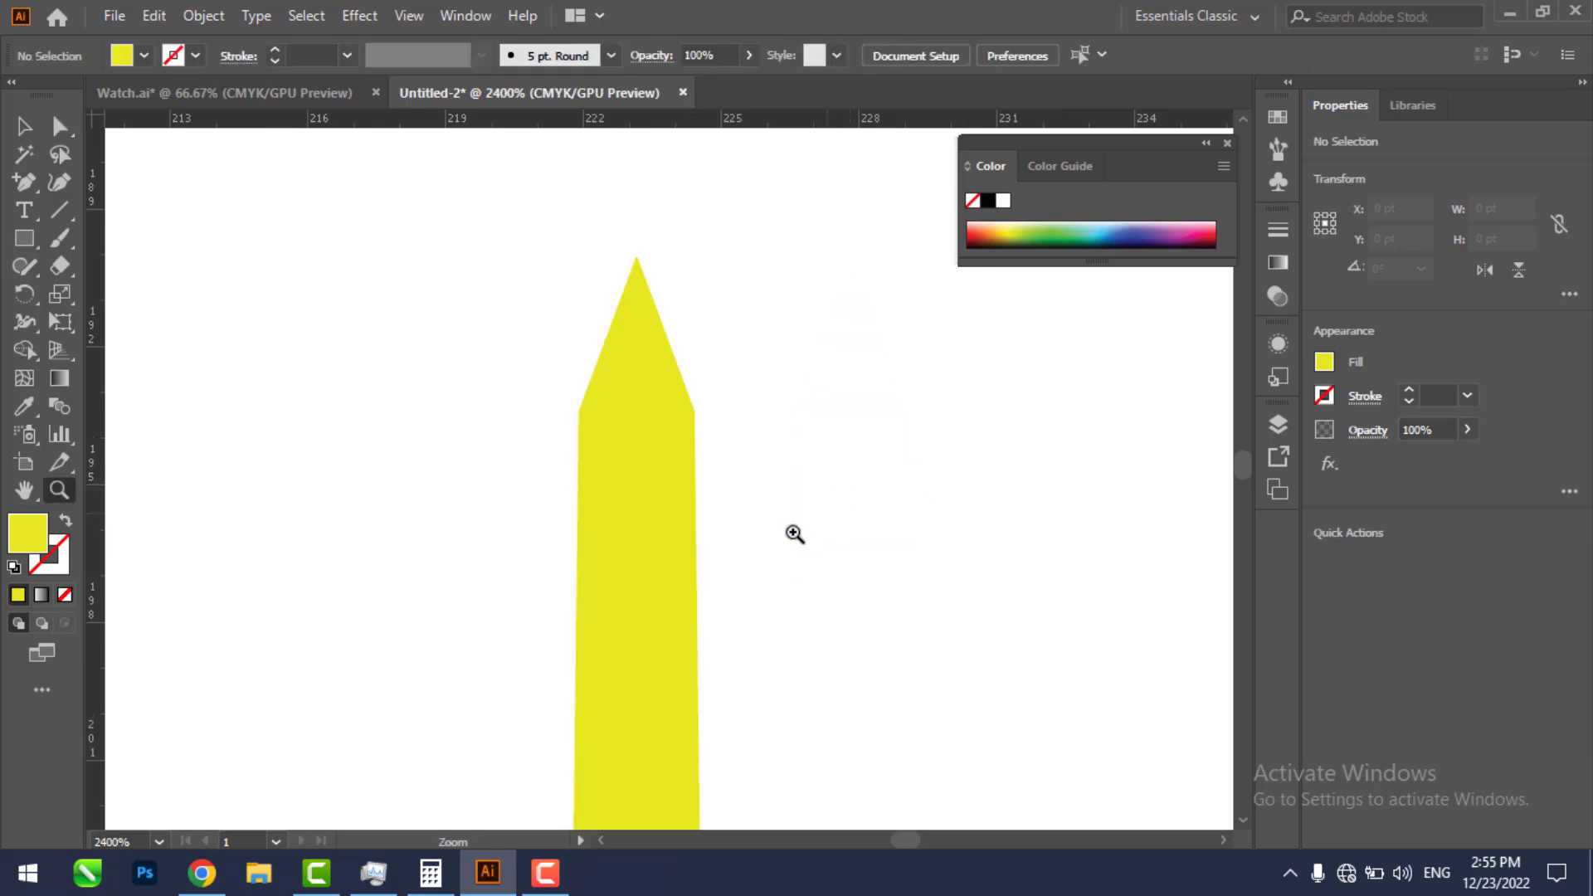
left_click(630, 576, "alt")
left_click(631, 576, "alt")
left_click(630, 575, "alt")
left_click(631, 575, "alt")
left_click(649, 574, "alt")
left_click(724, 619, "alt")
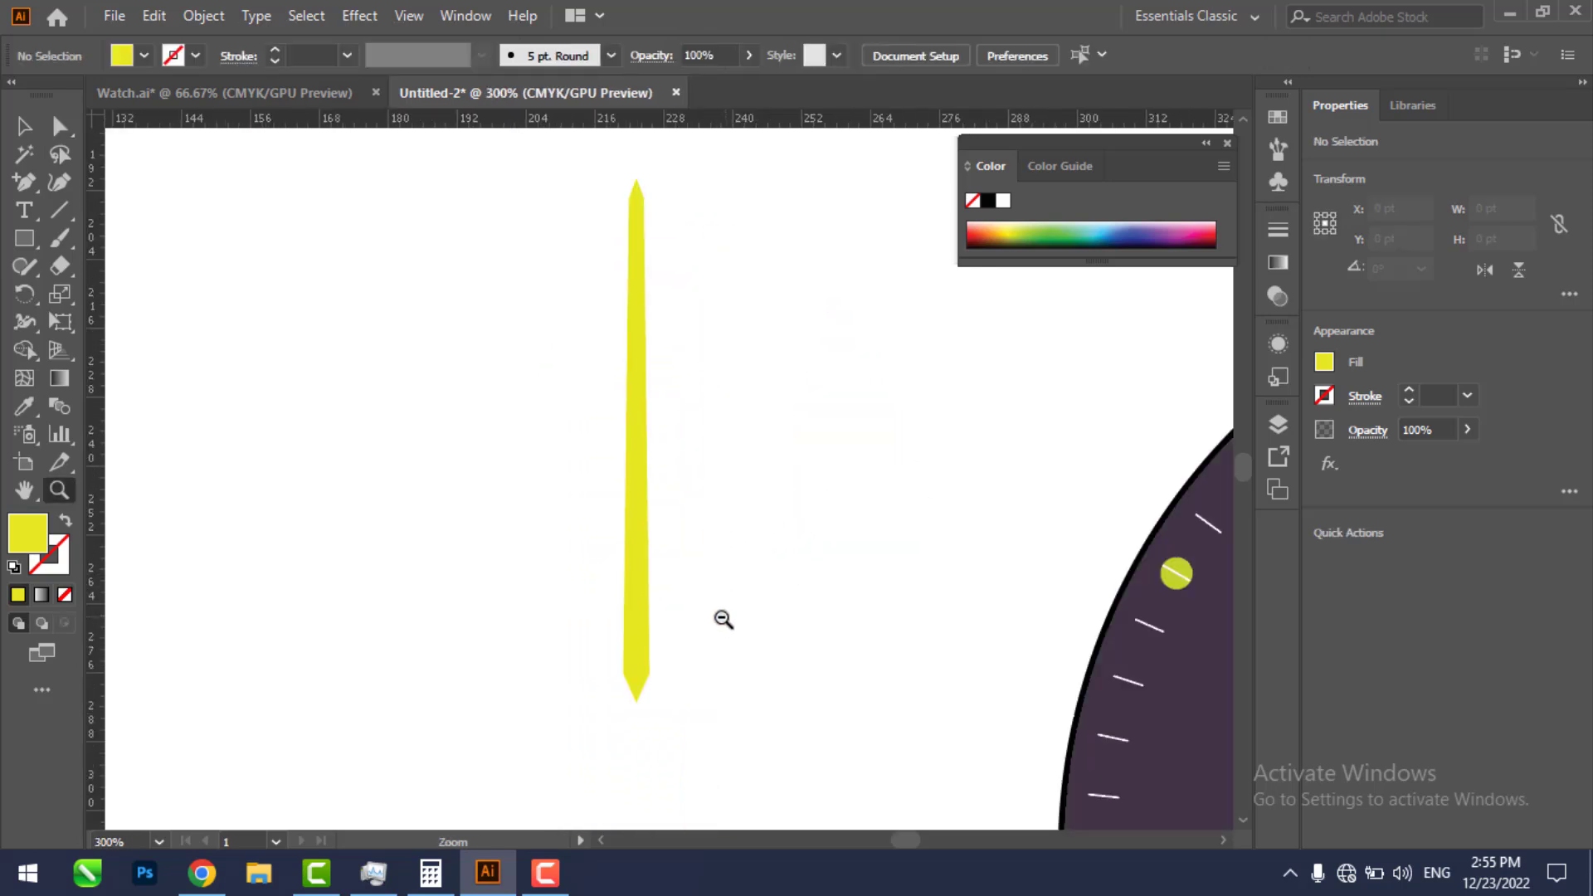
left_click(723, 619, "alt")
left_click(718, 622, "alt")
left_click(715, 622, "alt")
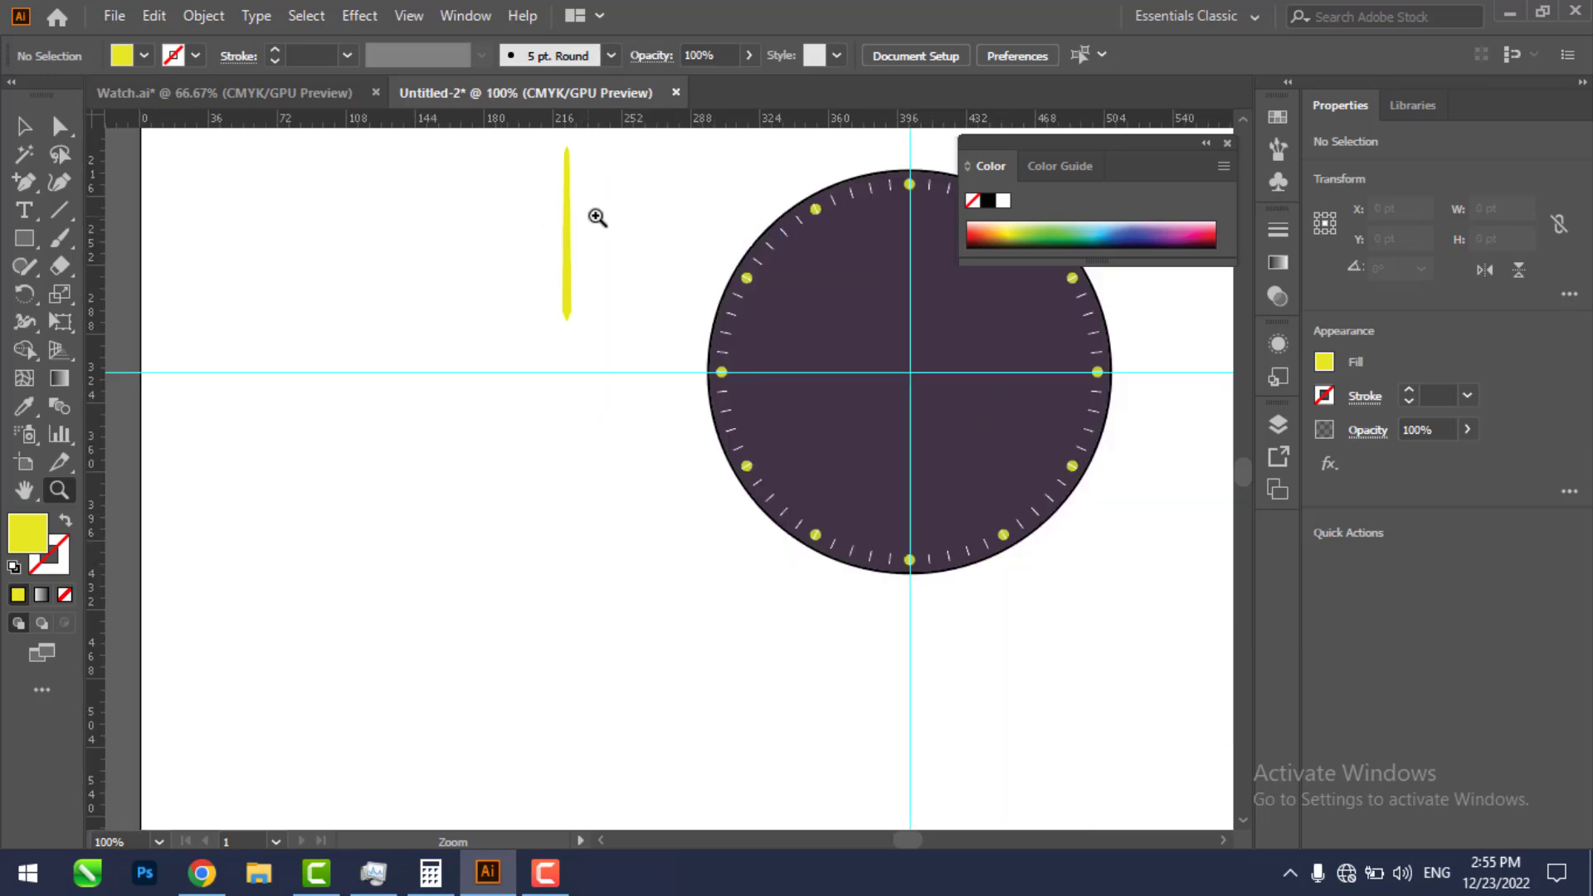
left_click(32, 124)
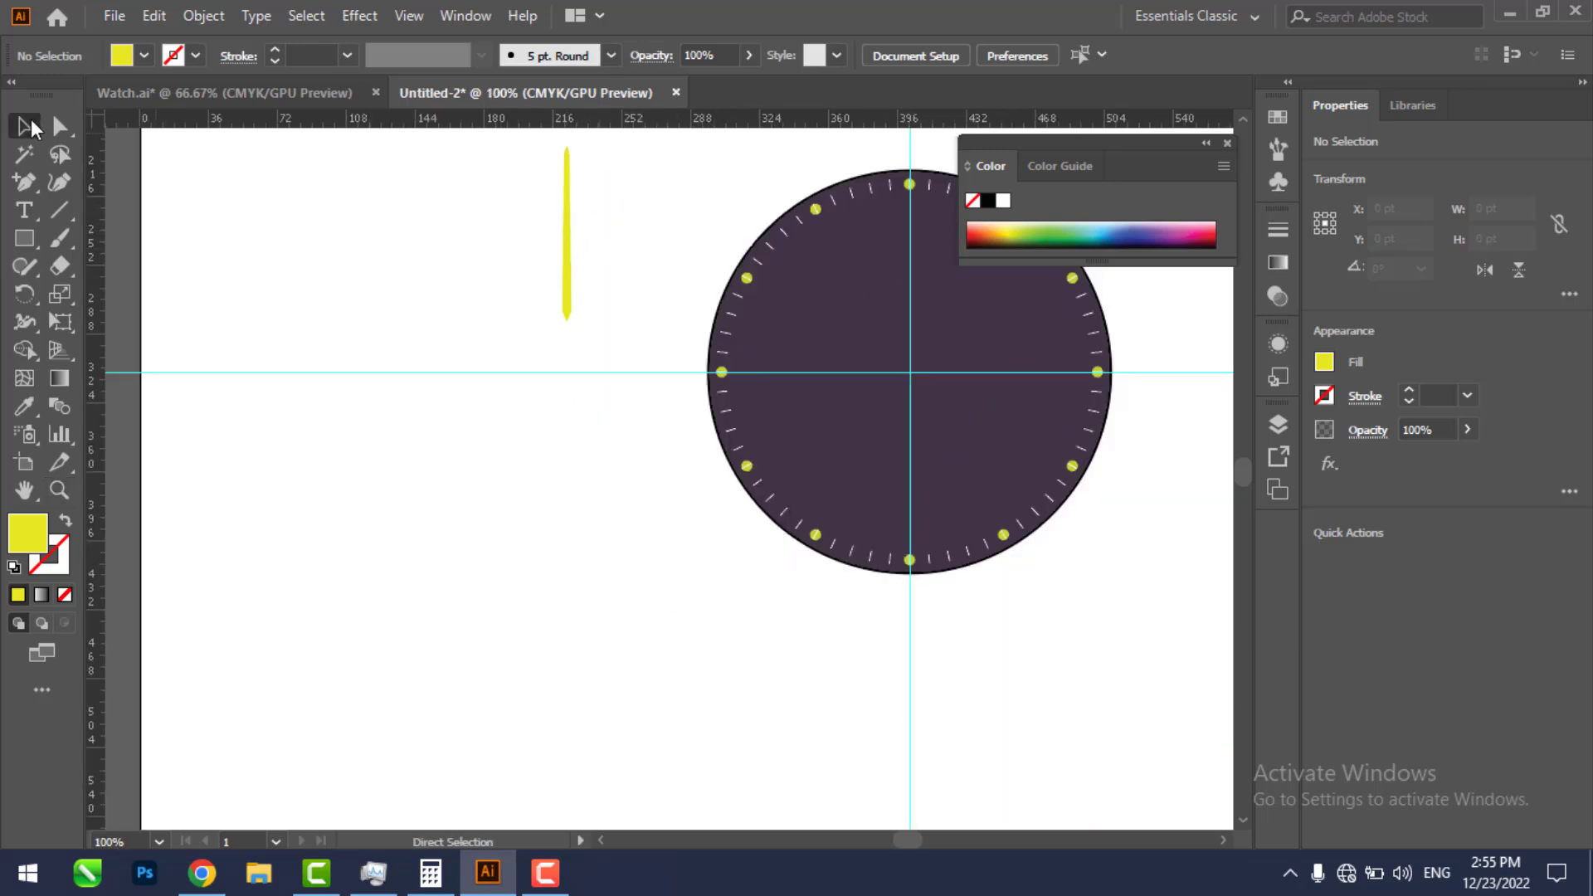
mouse_move(572, 249)
left_mouse_down()
mouse_move(561, 278)
mouse_move(580, 276)
left_mouse_up()
left_click(656, 200)
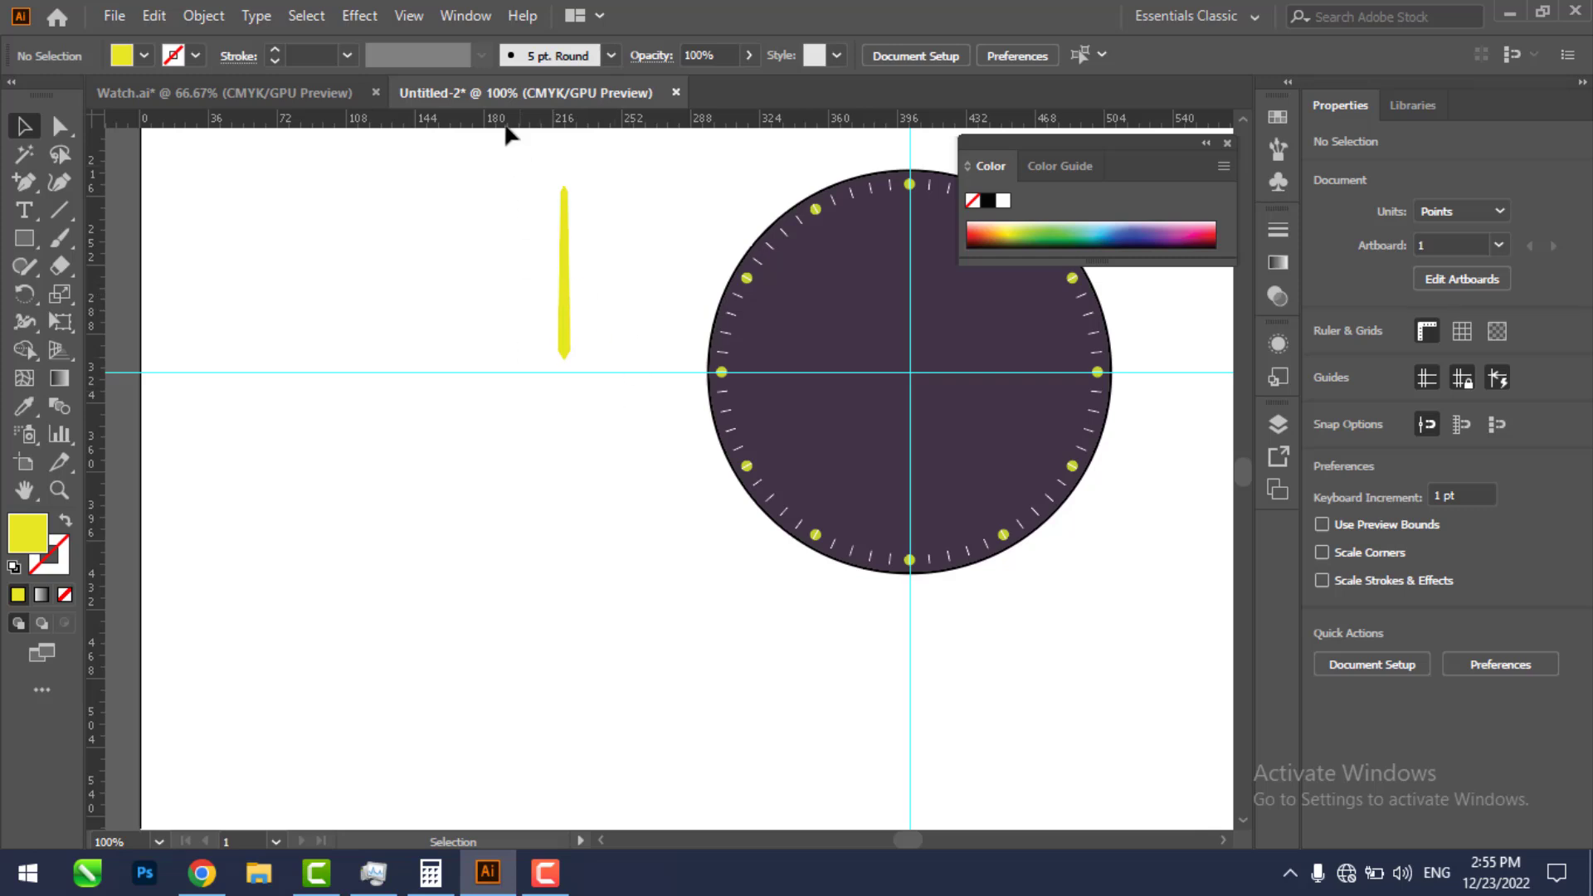
Step: Check the hands in Watch.ai, and draw a black-filled rectangle about 14.8 × 21.2 pt over the lower end of the yellow hand
left_click(331, 92)
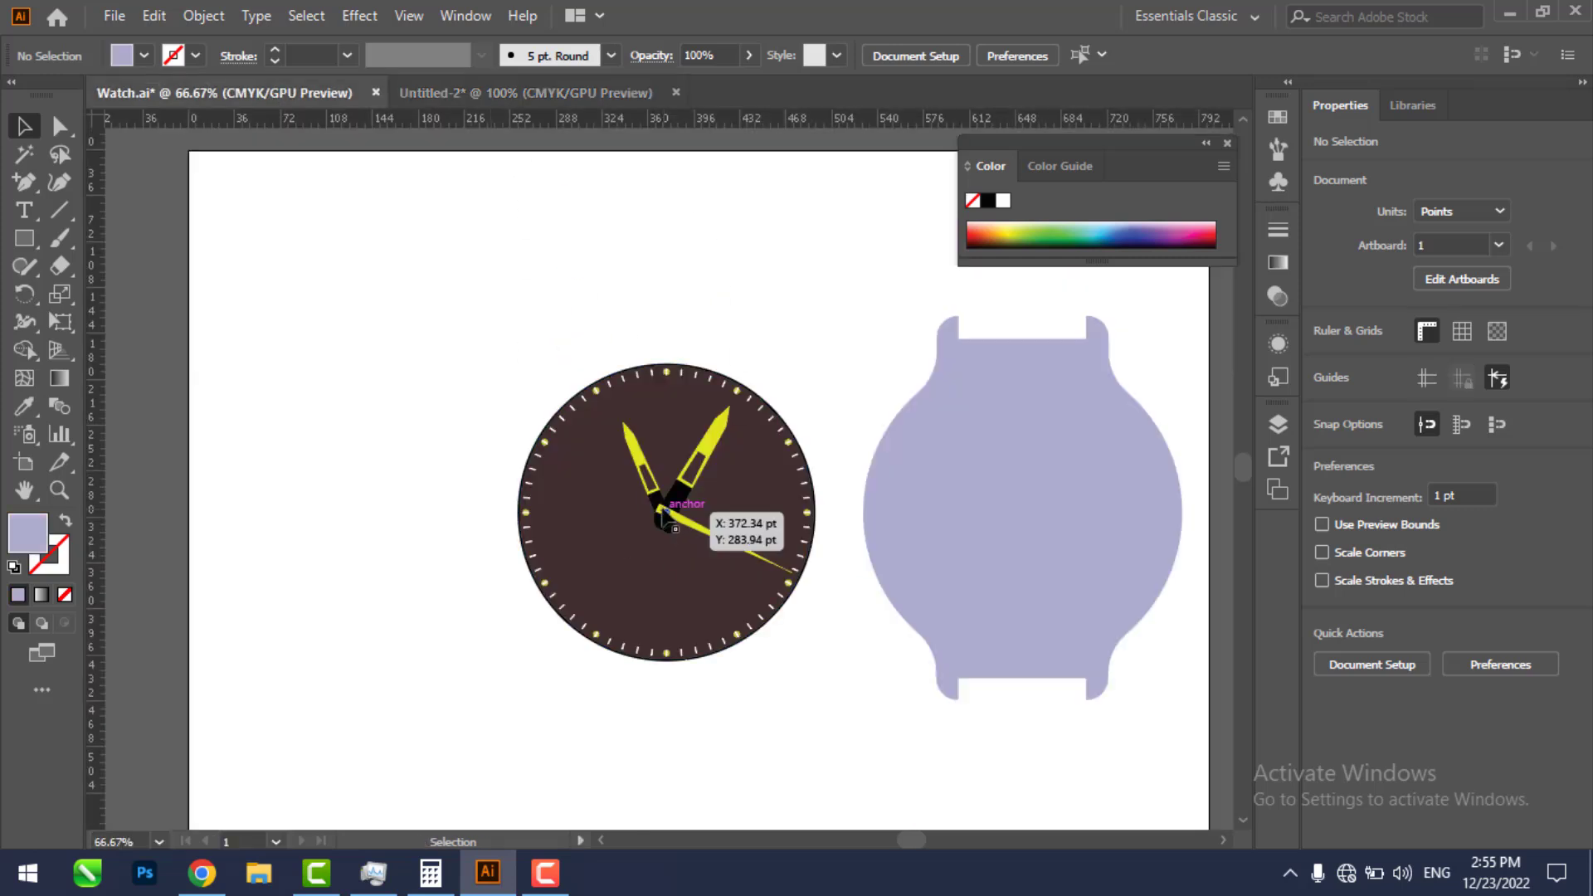
left_click(473, 94)
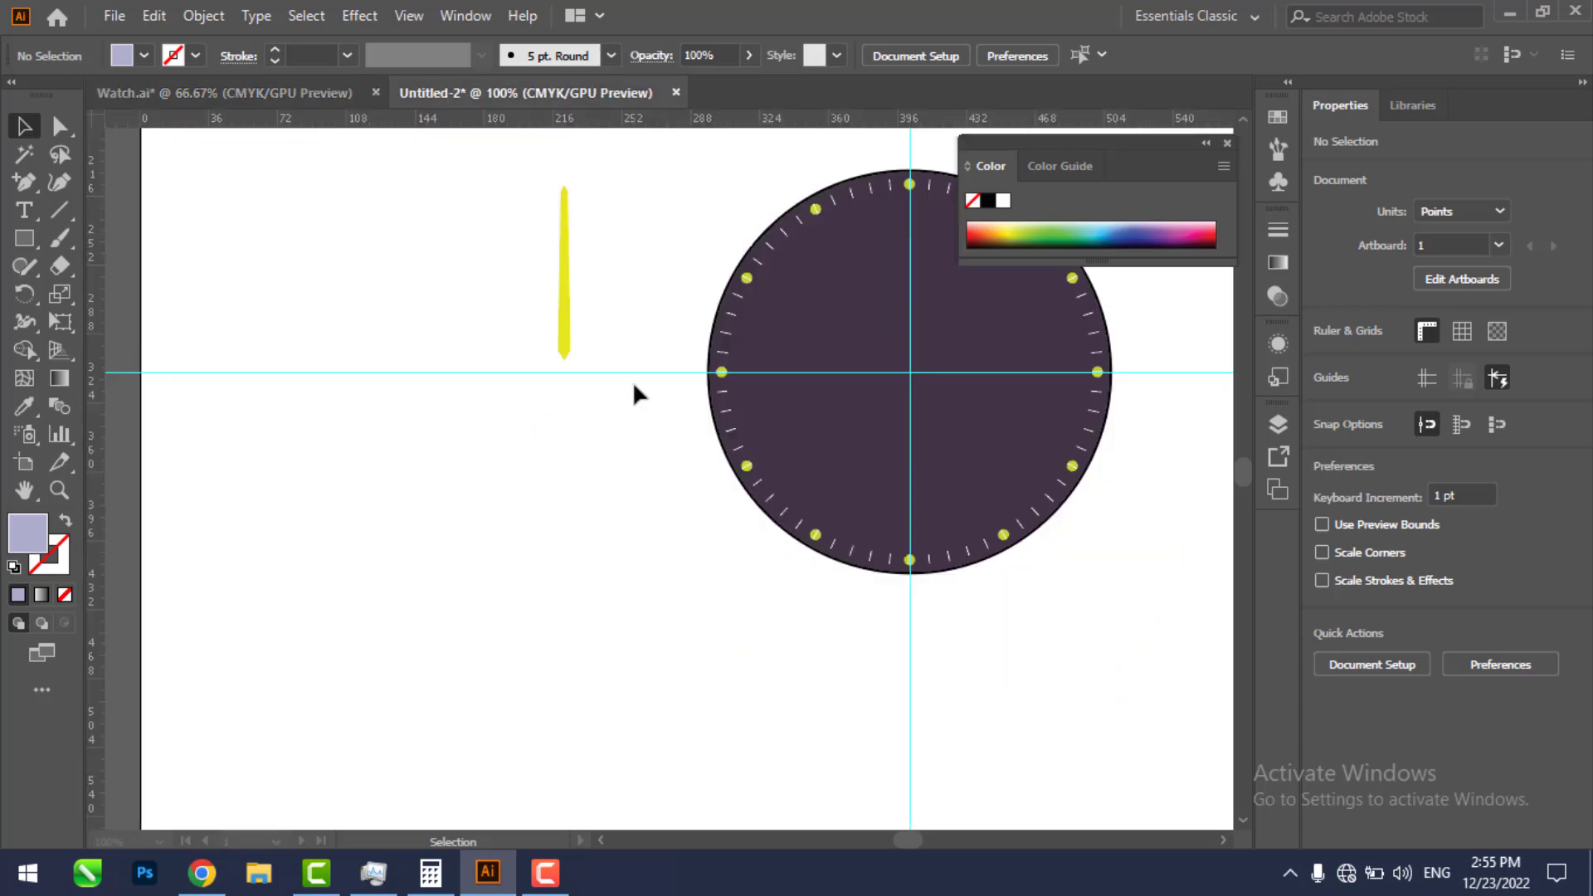
key("z")
left_click_drag(544, 321, 747, 463)
left_click_drag(516, 258, 871, 505)
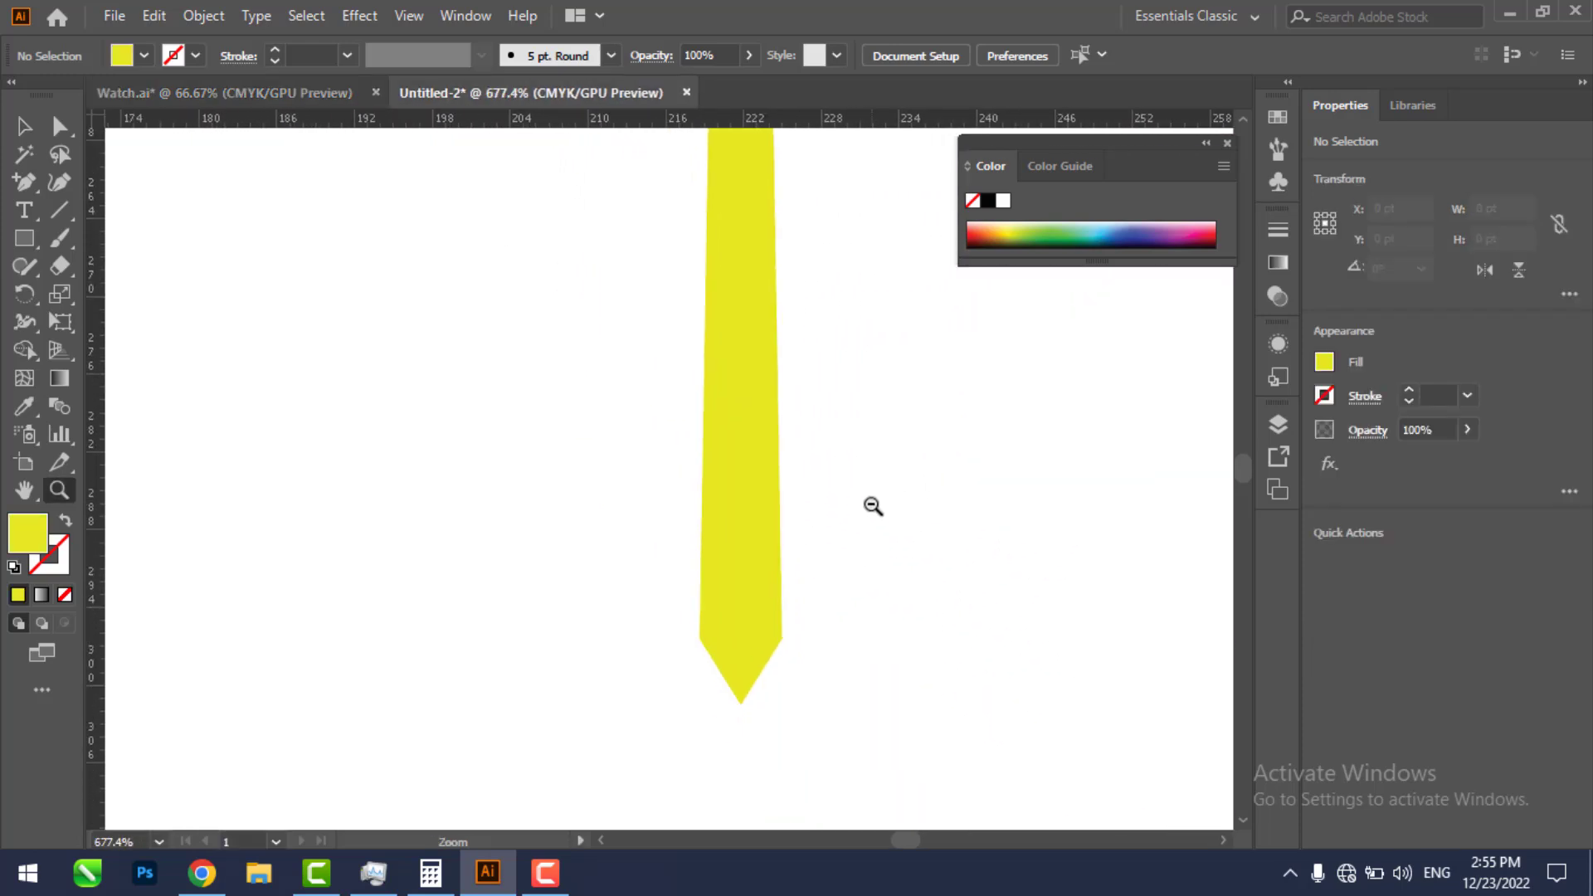
left_click(26, 239)
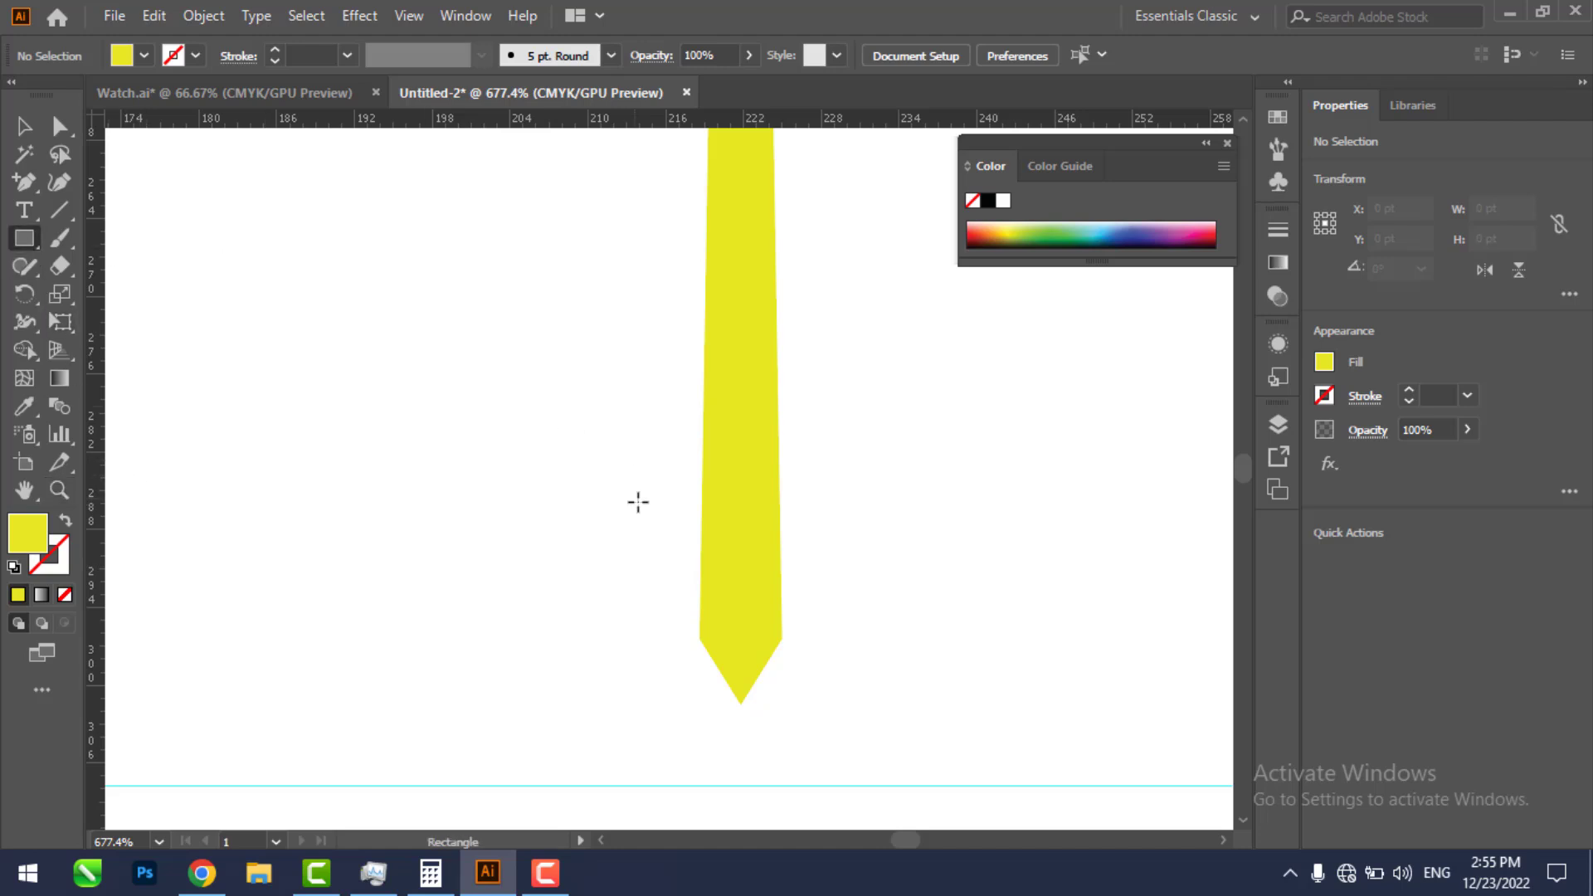
left_click_drag(652, 400, 844, 674)
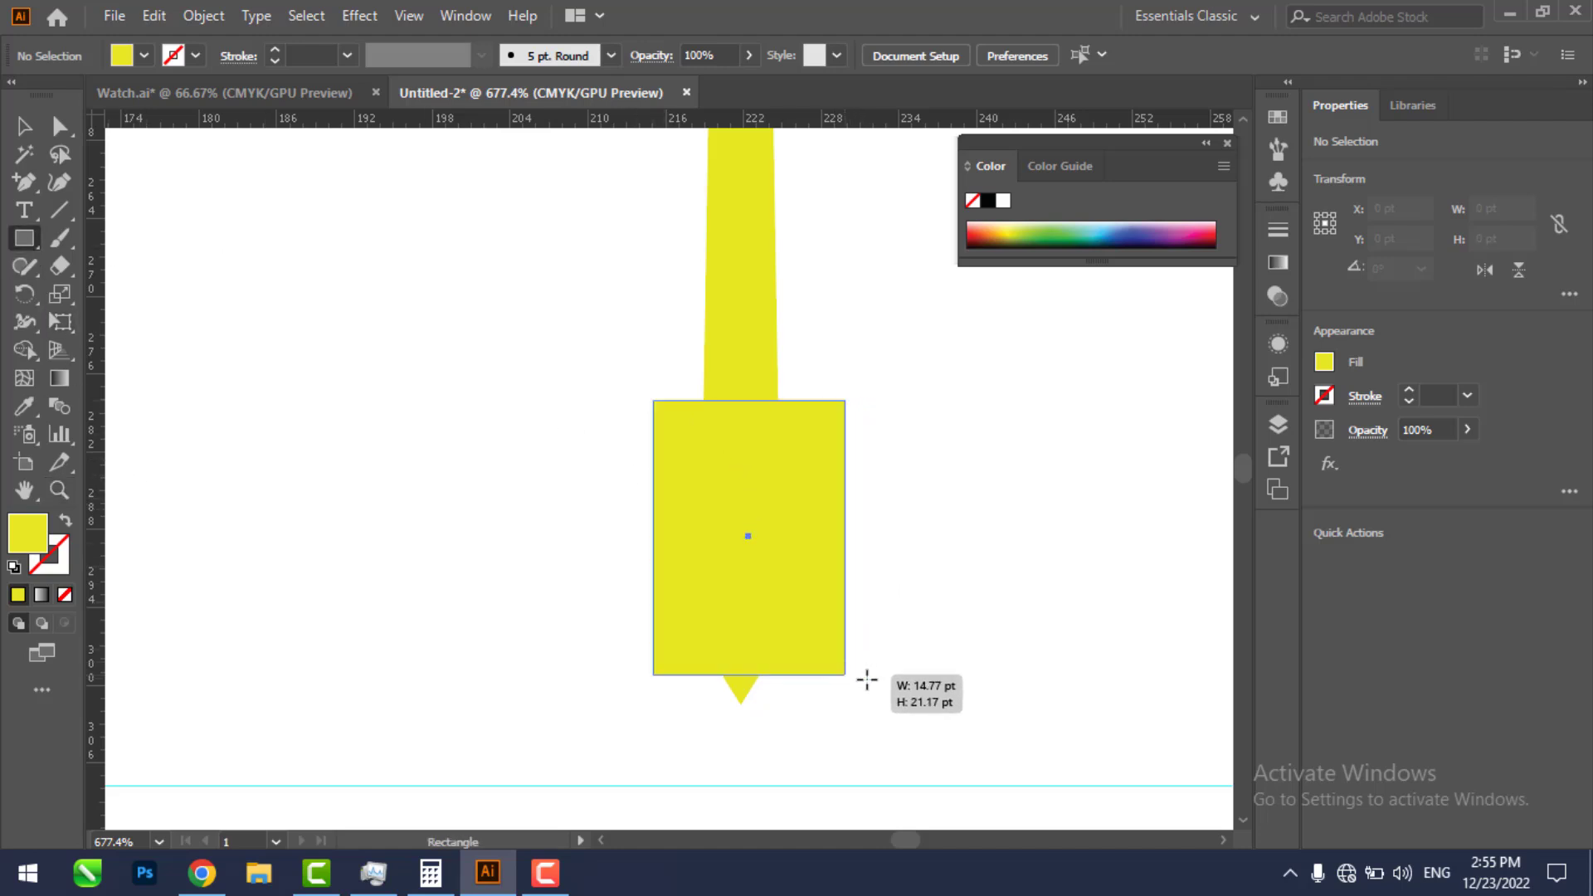
double_click(29, 541)
left_click_drag(908, 416, 942, 577)
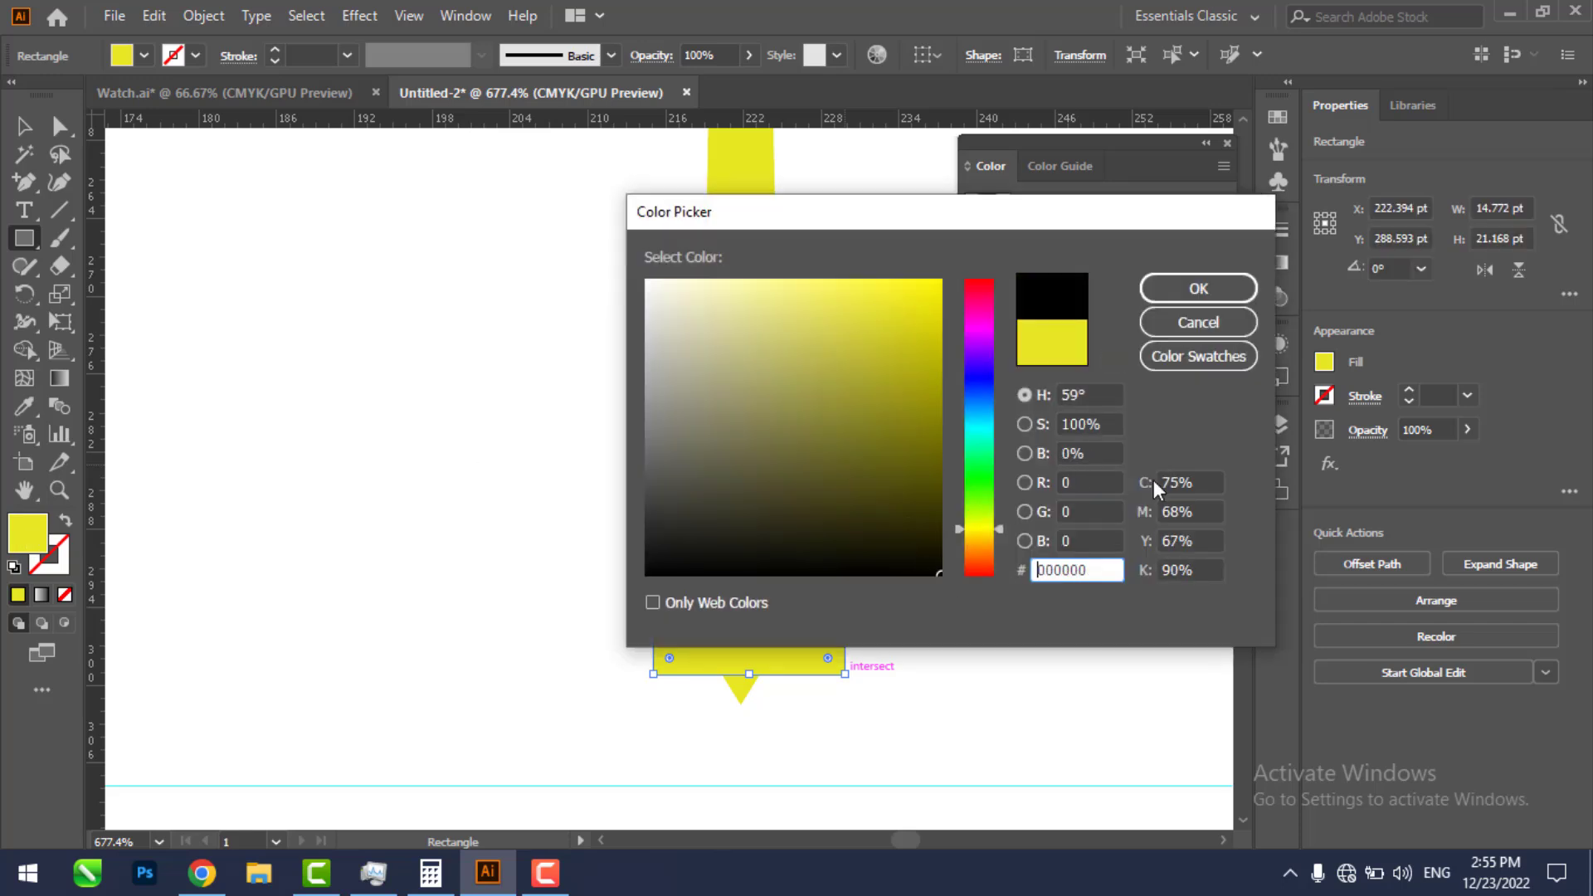
left_click(1198, 290)
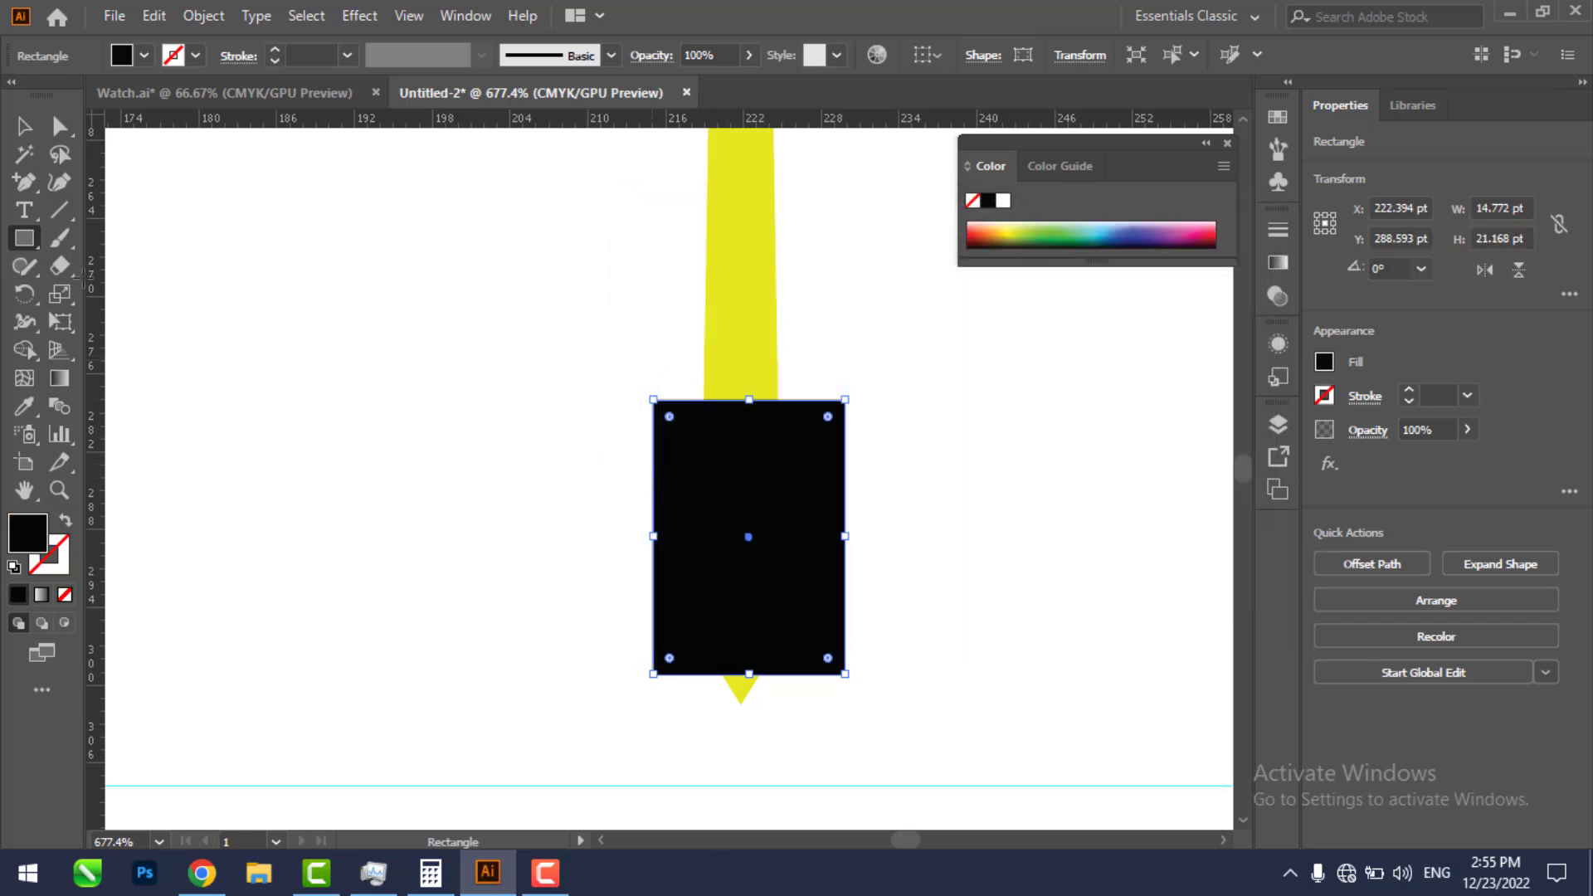
Step: Use Shape Builder to remove the black rectangle's parts outside the hand and the yellow tip below it
left_click(24, 126)
left_click_drag(386, 252, 978, 761)
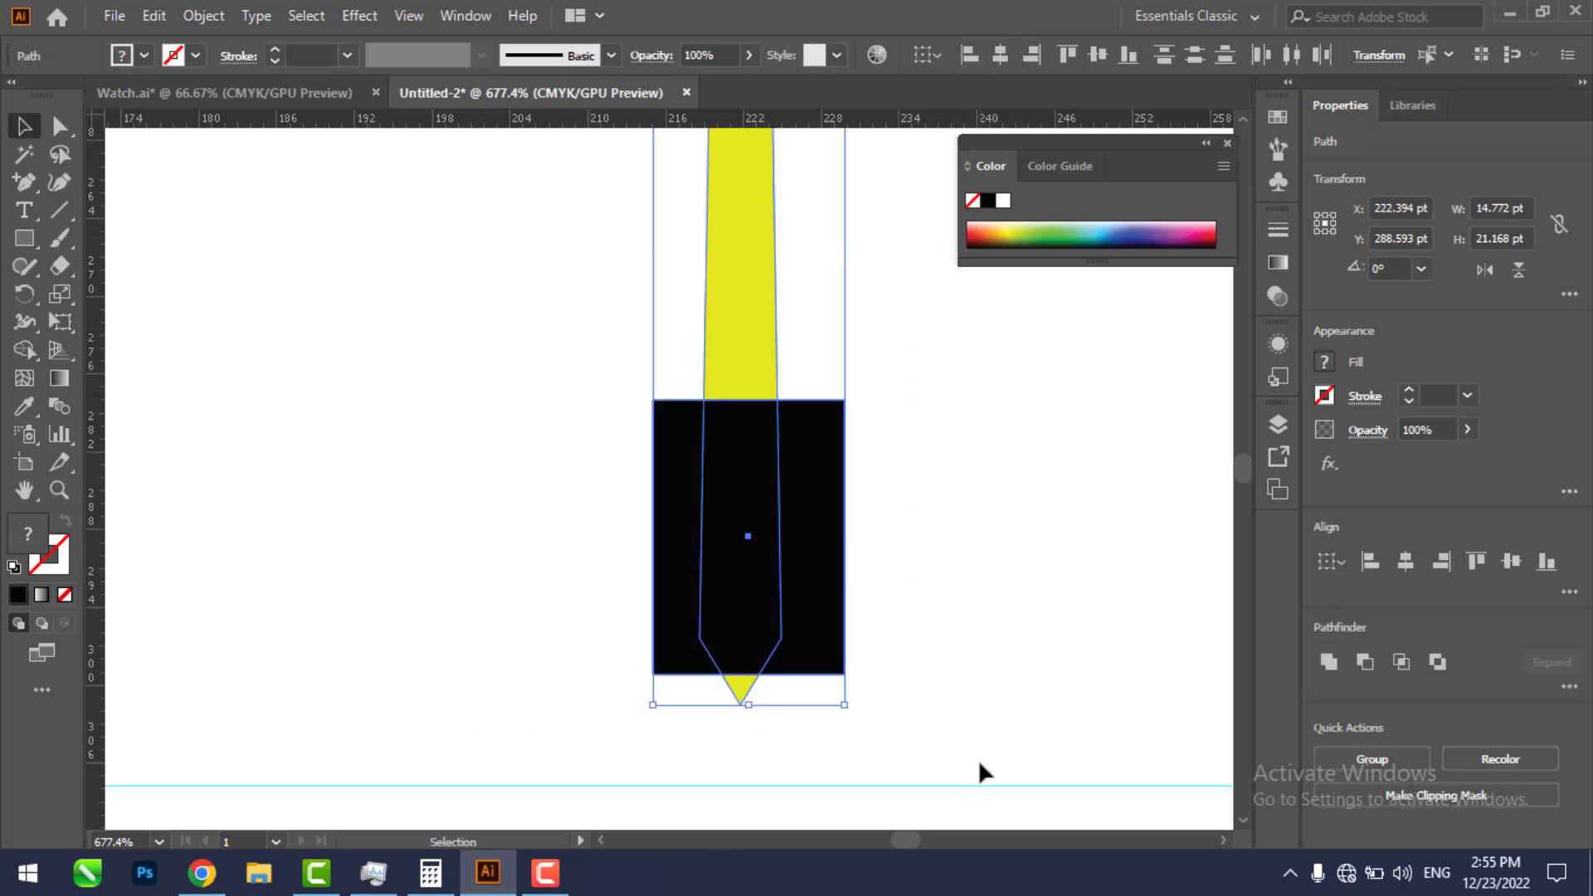
left_click(29, 357)
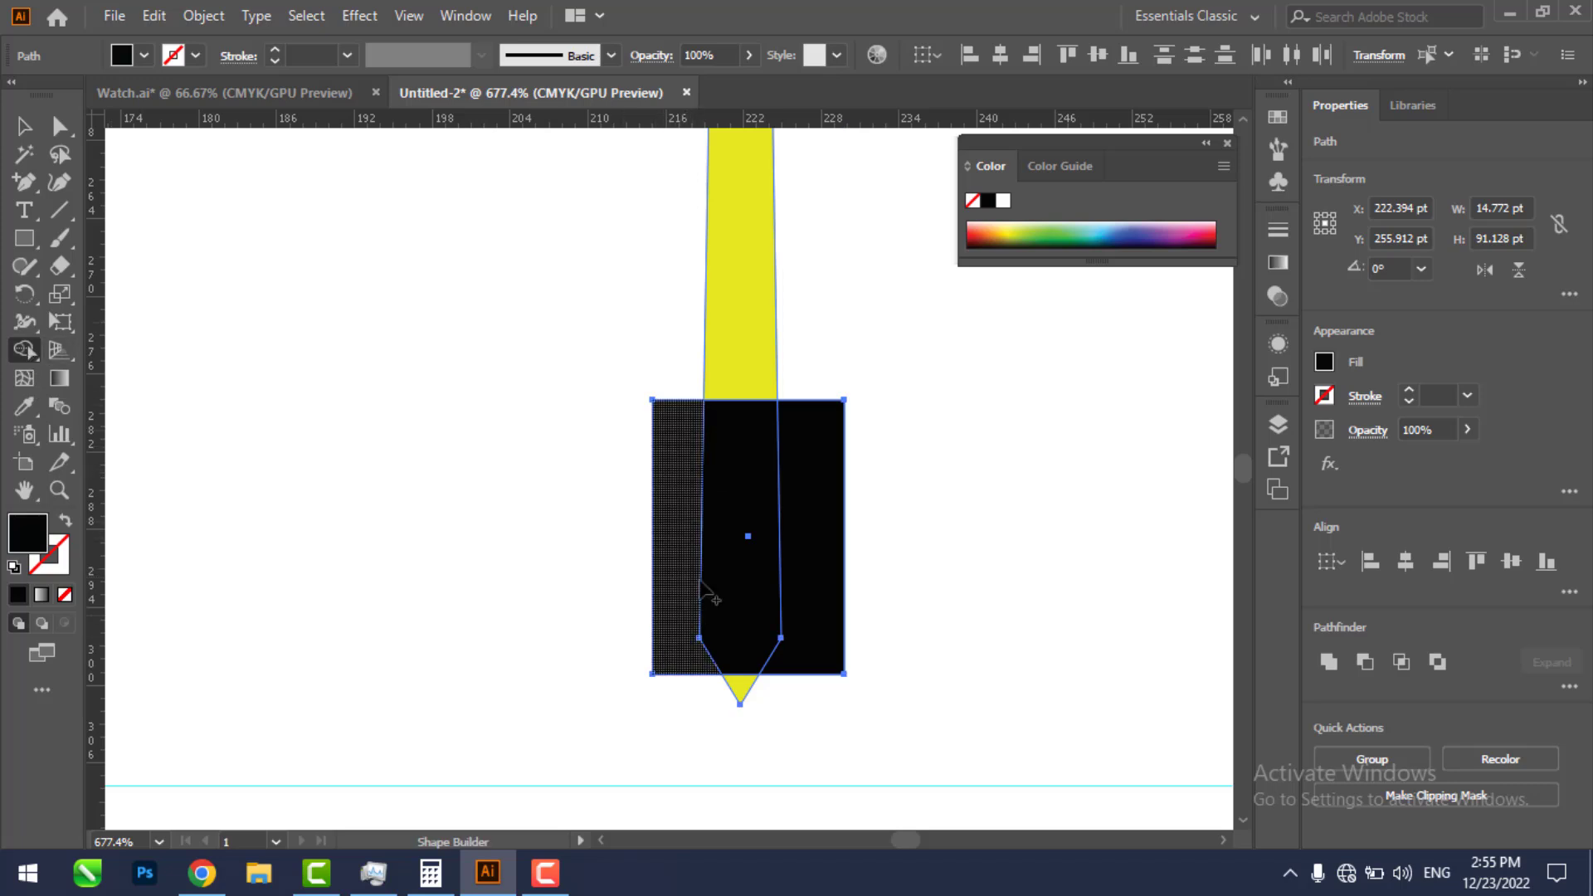
left_click(666, 495, "alt")
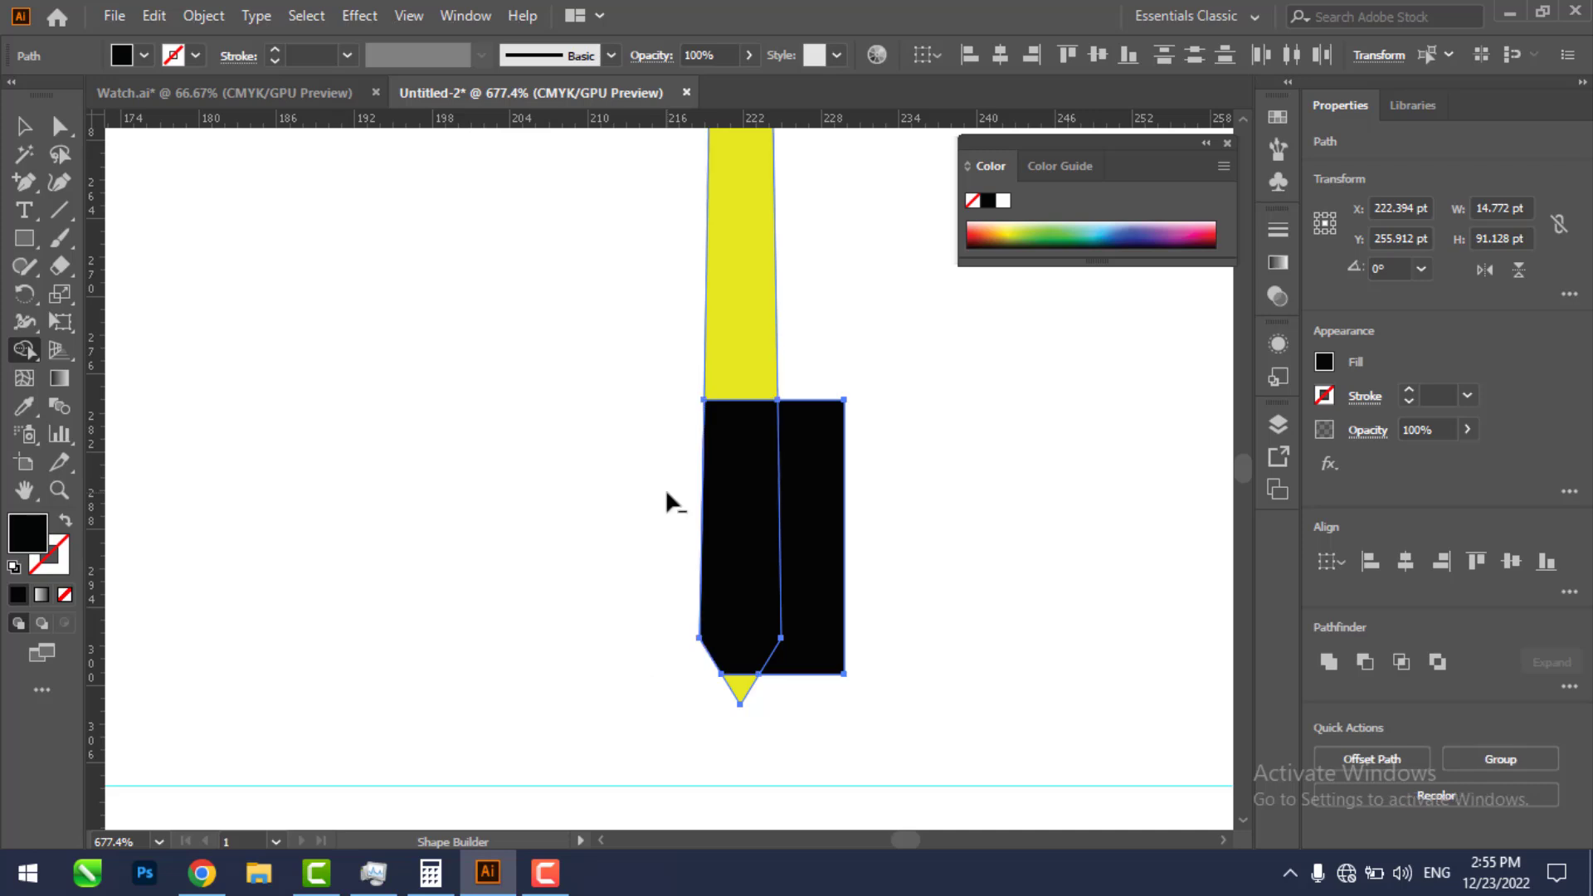
left_click(737, 688, "alt")
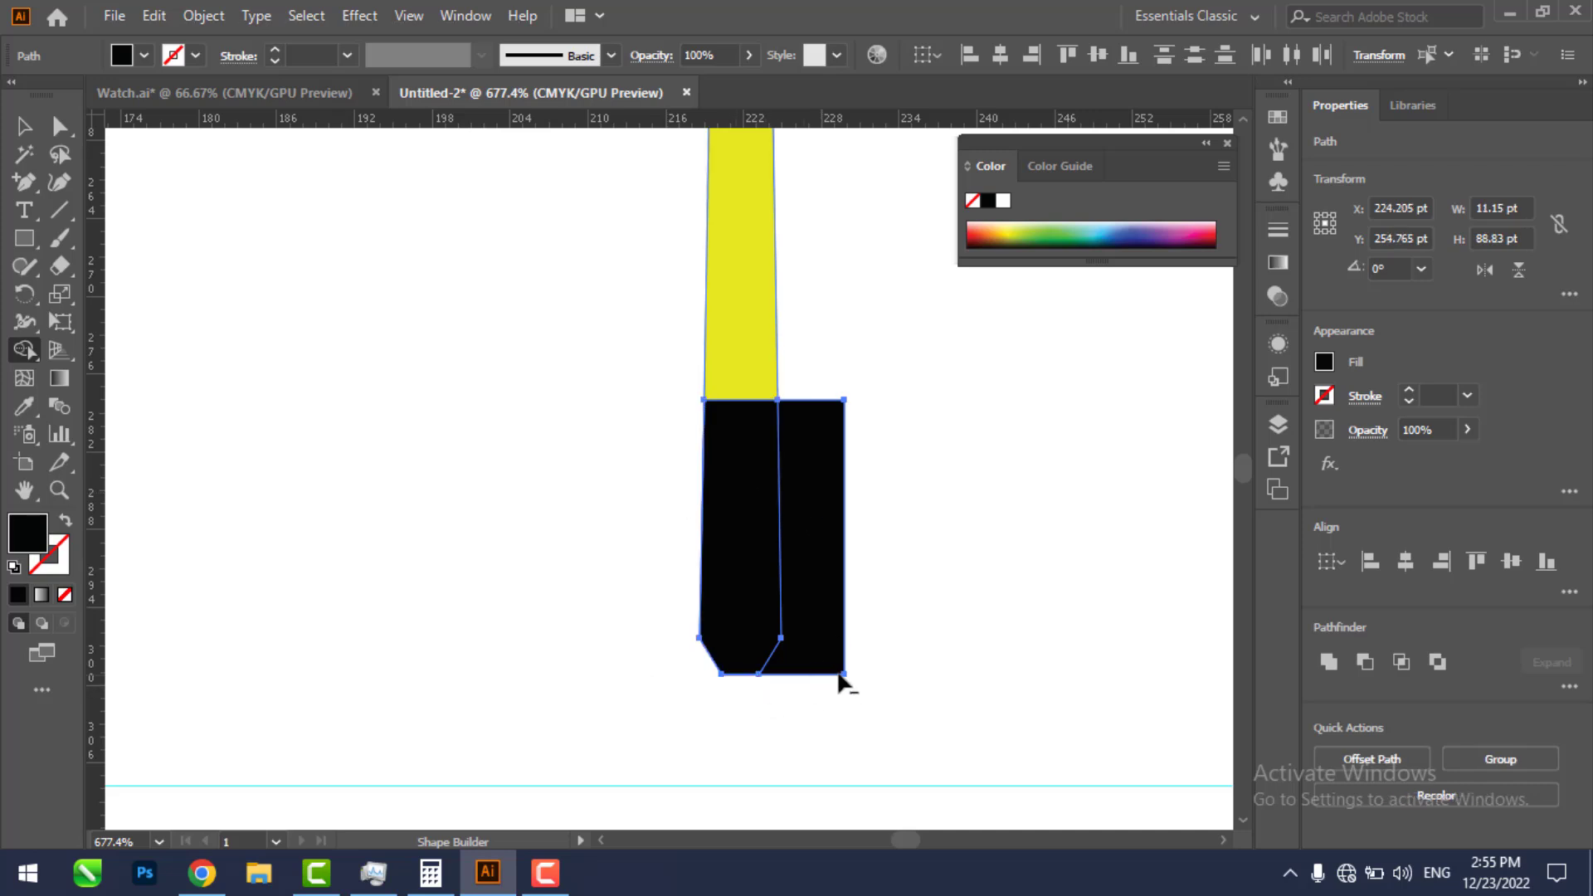
left_click(823, 632, "alt")
left_click(24, 126)
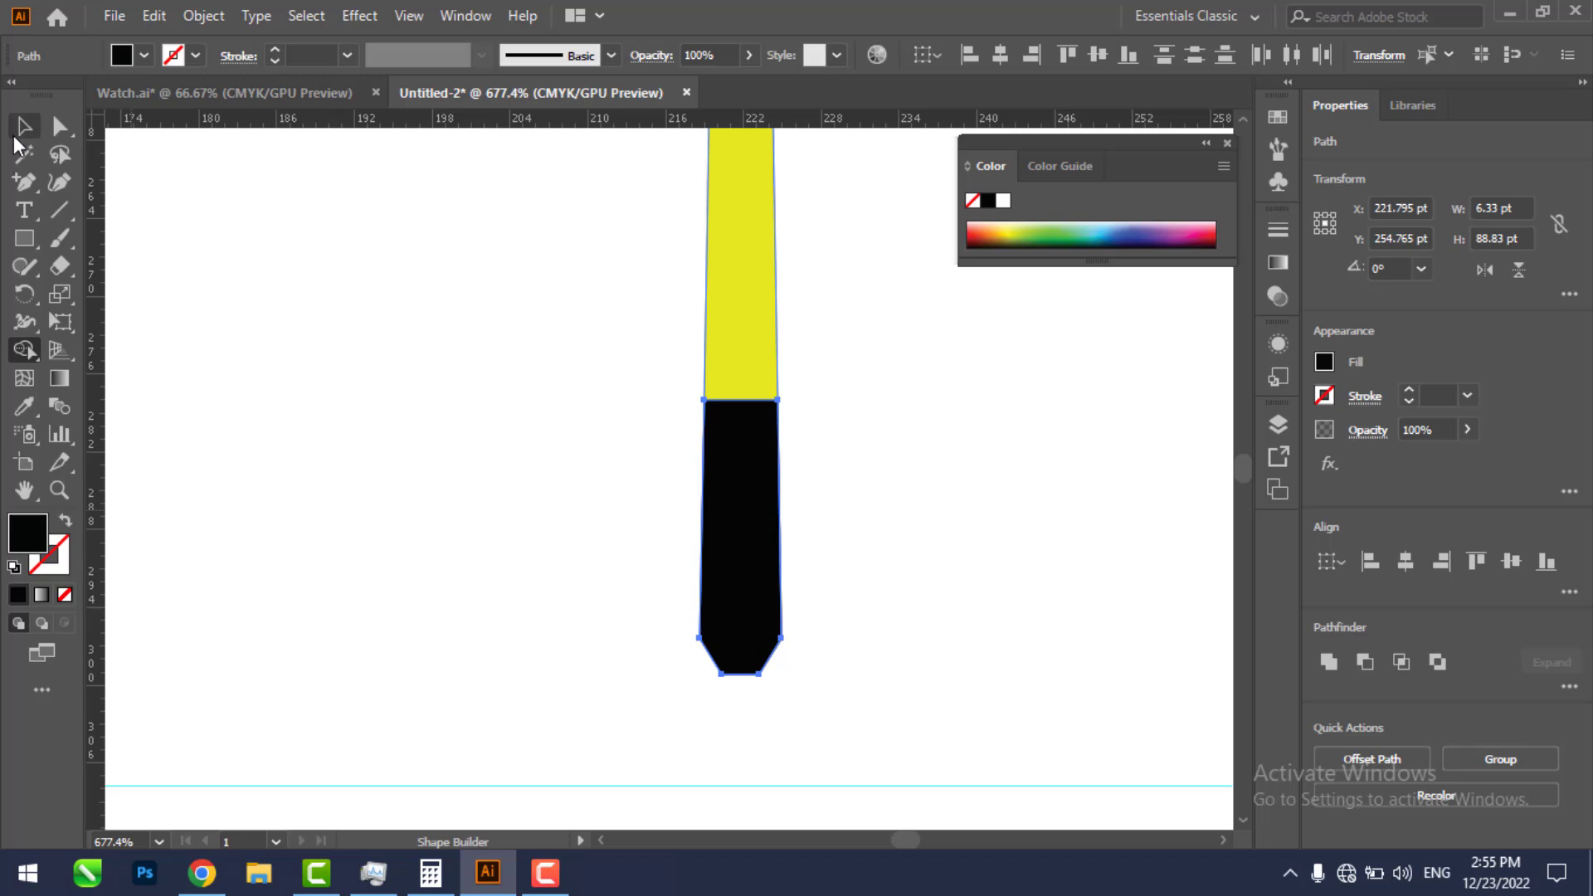
left_click(993, 455)
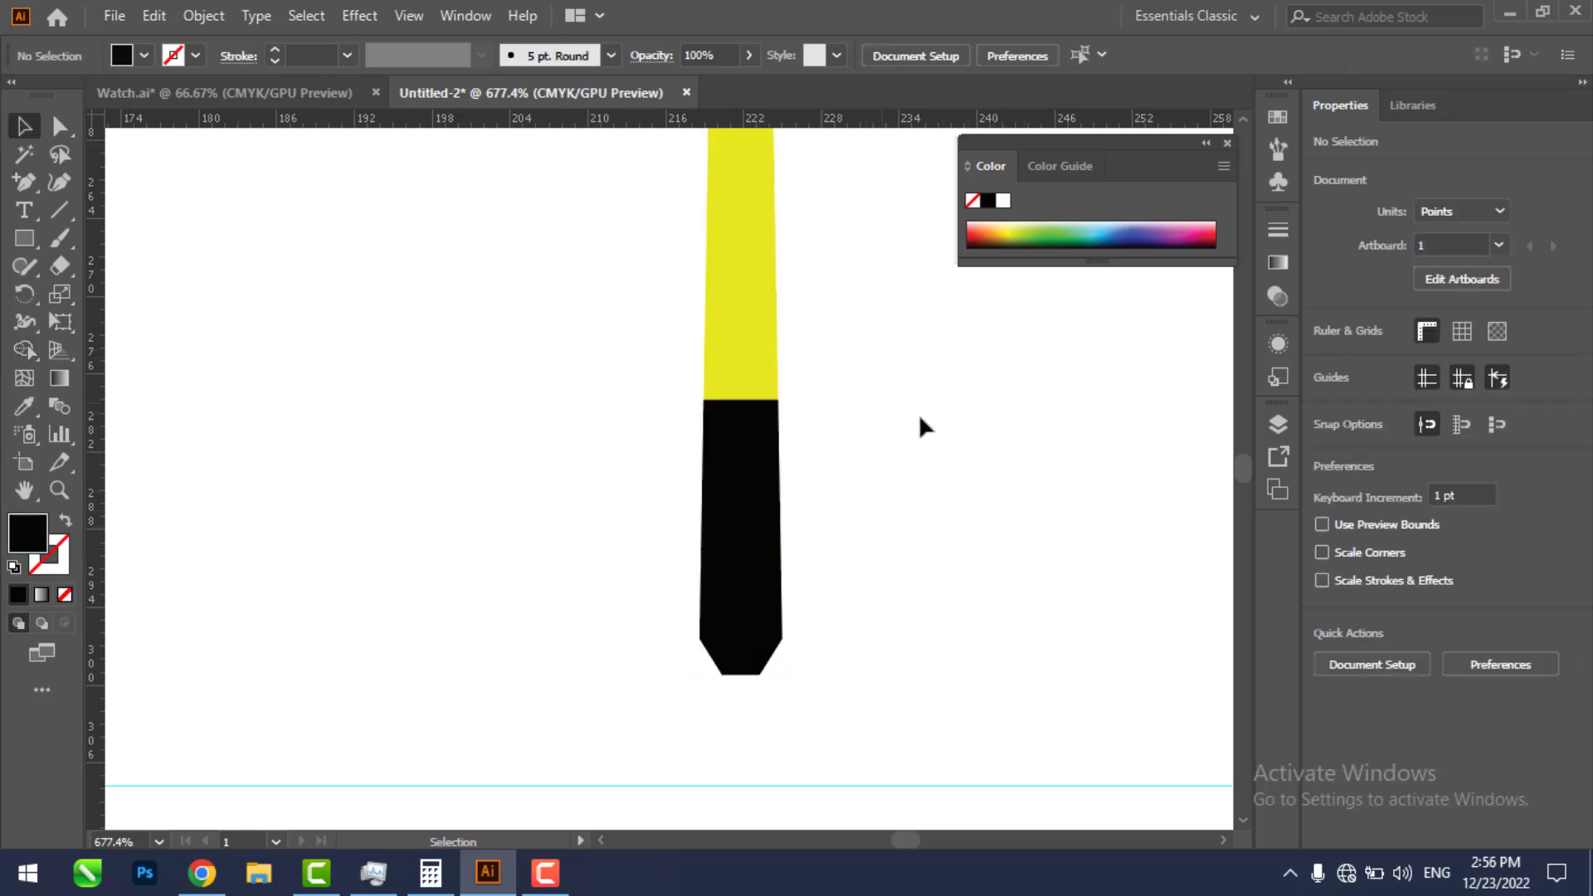
Step: Draw a narrow black rectangle about 4.6 × 24.8 pt on the yellow part, just above the black end
key("z")
left_click(798, 300, "alt")
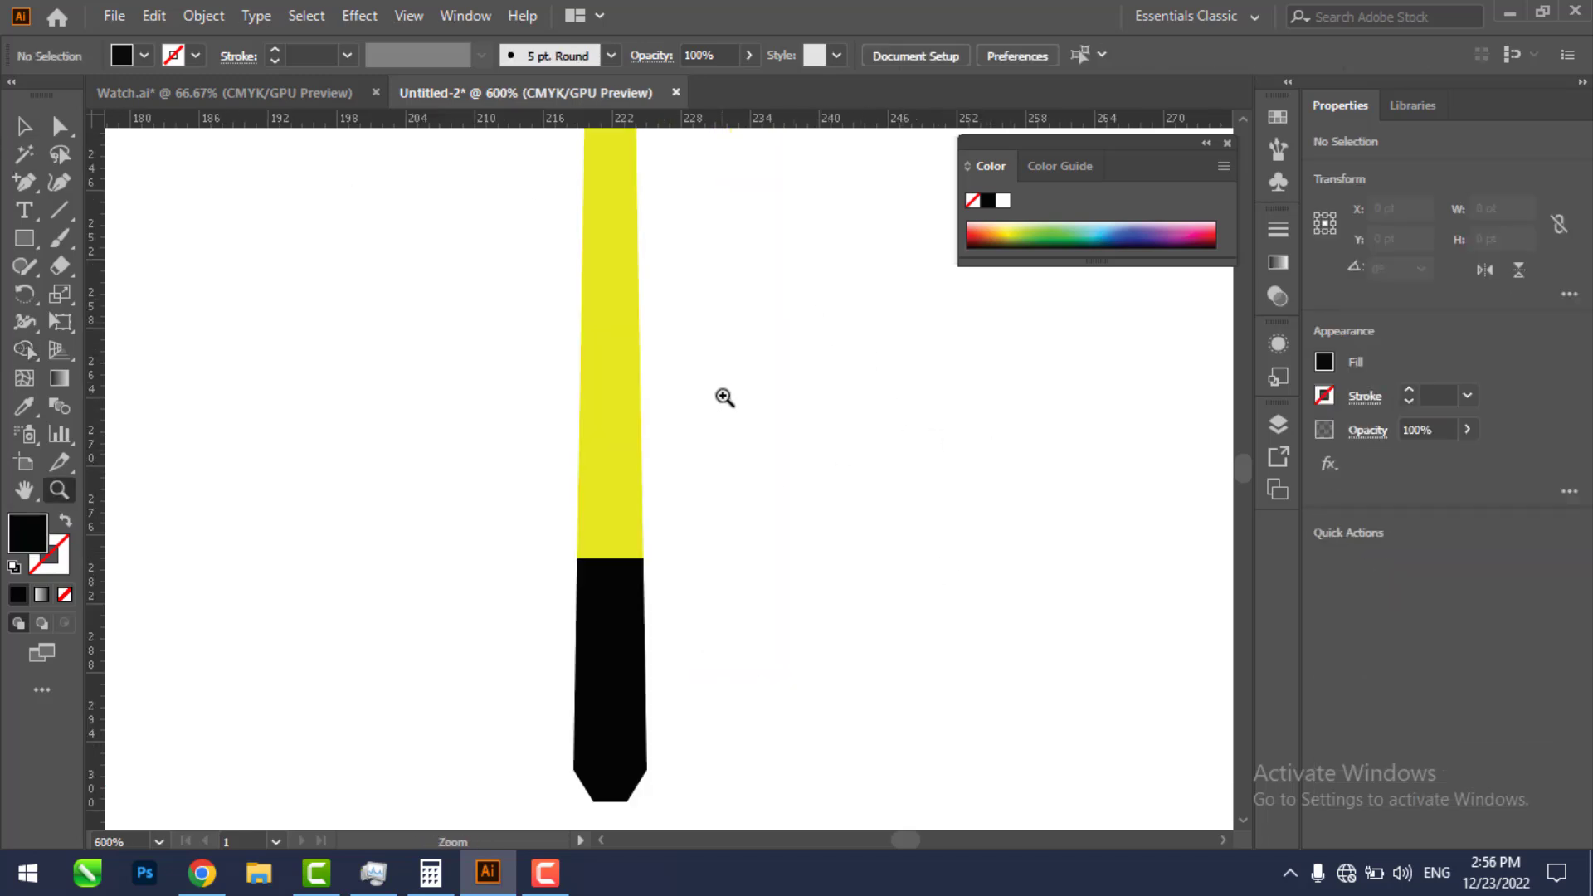
left_click(25, 238)
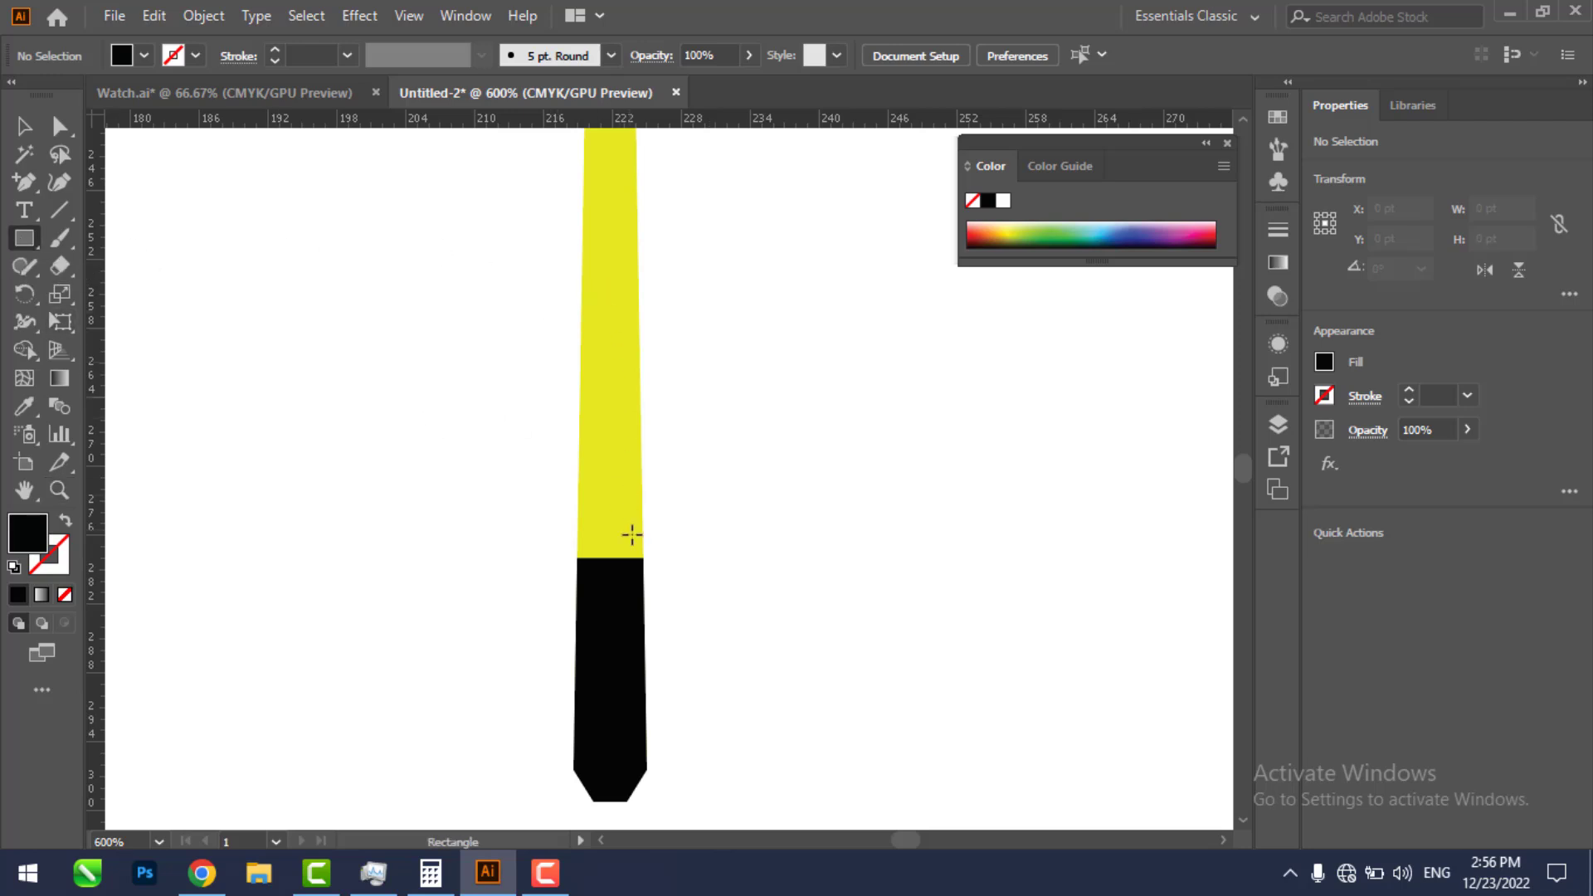
left_click_drag(636, 546, 584, 262)
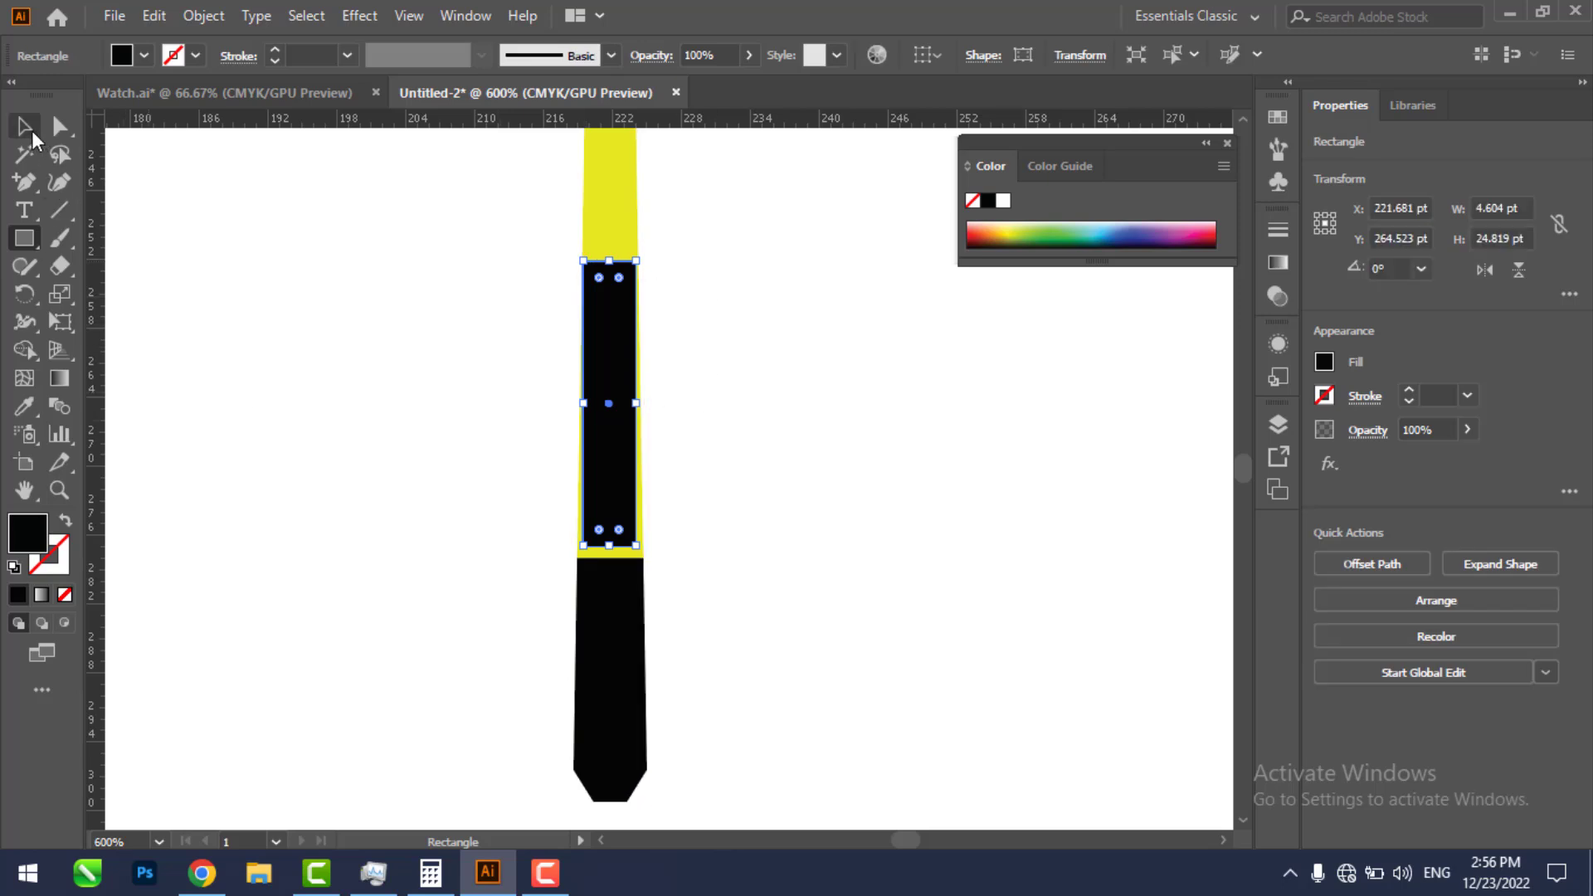
left_click(59, 127)
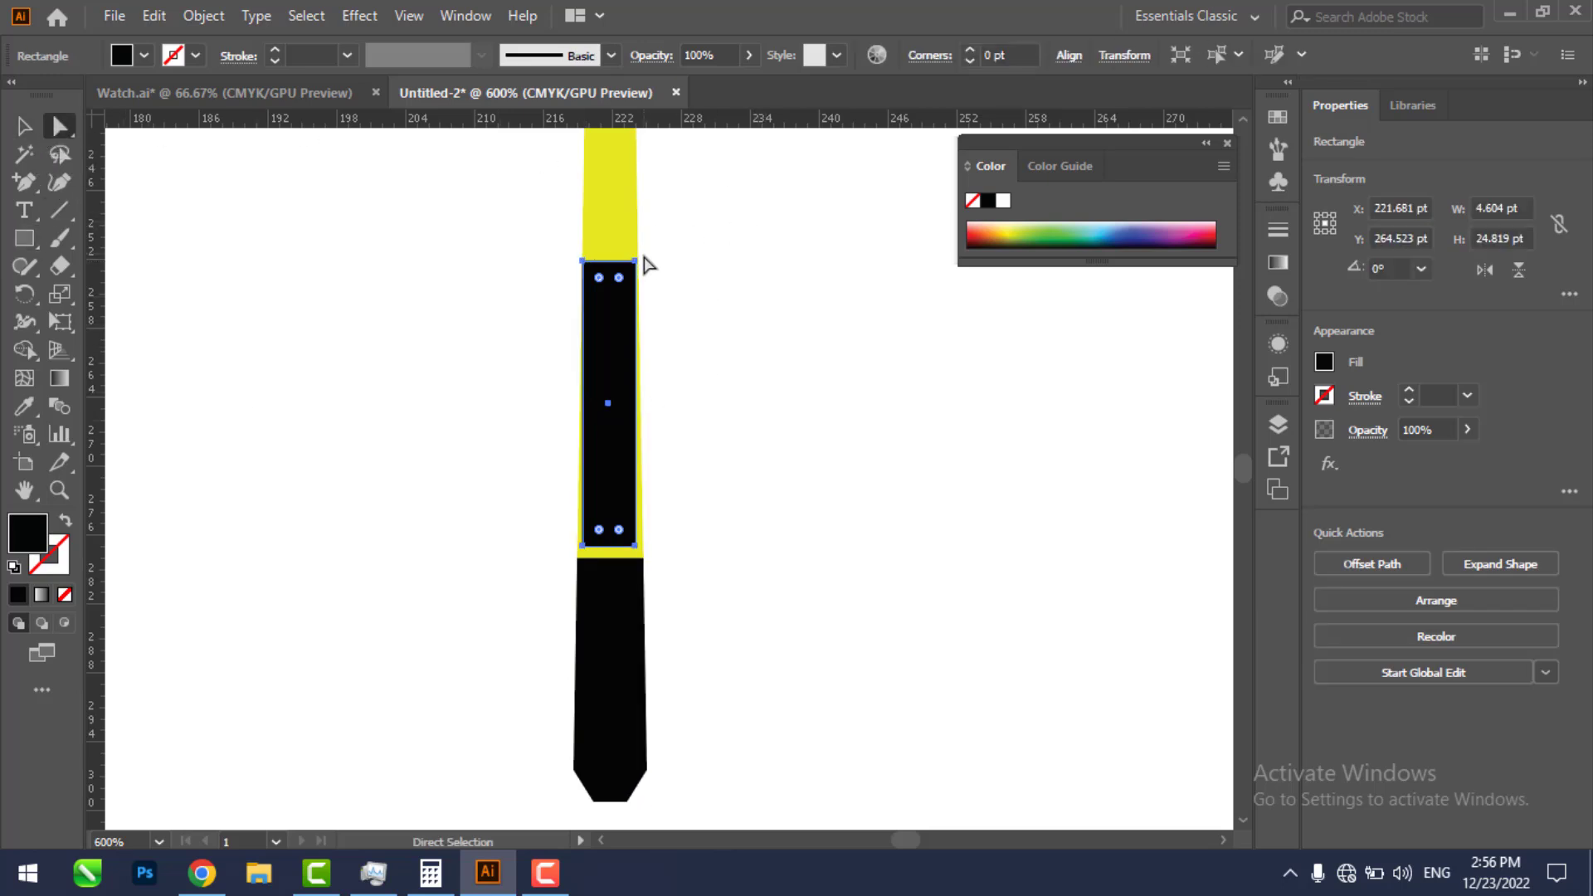
left_click_drag(635, 263, 589, 267)
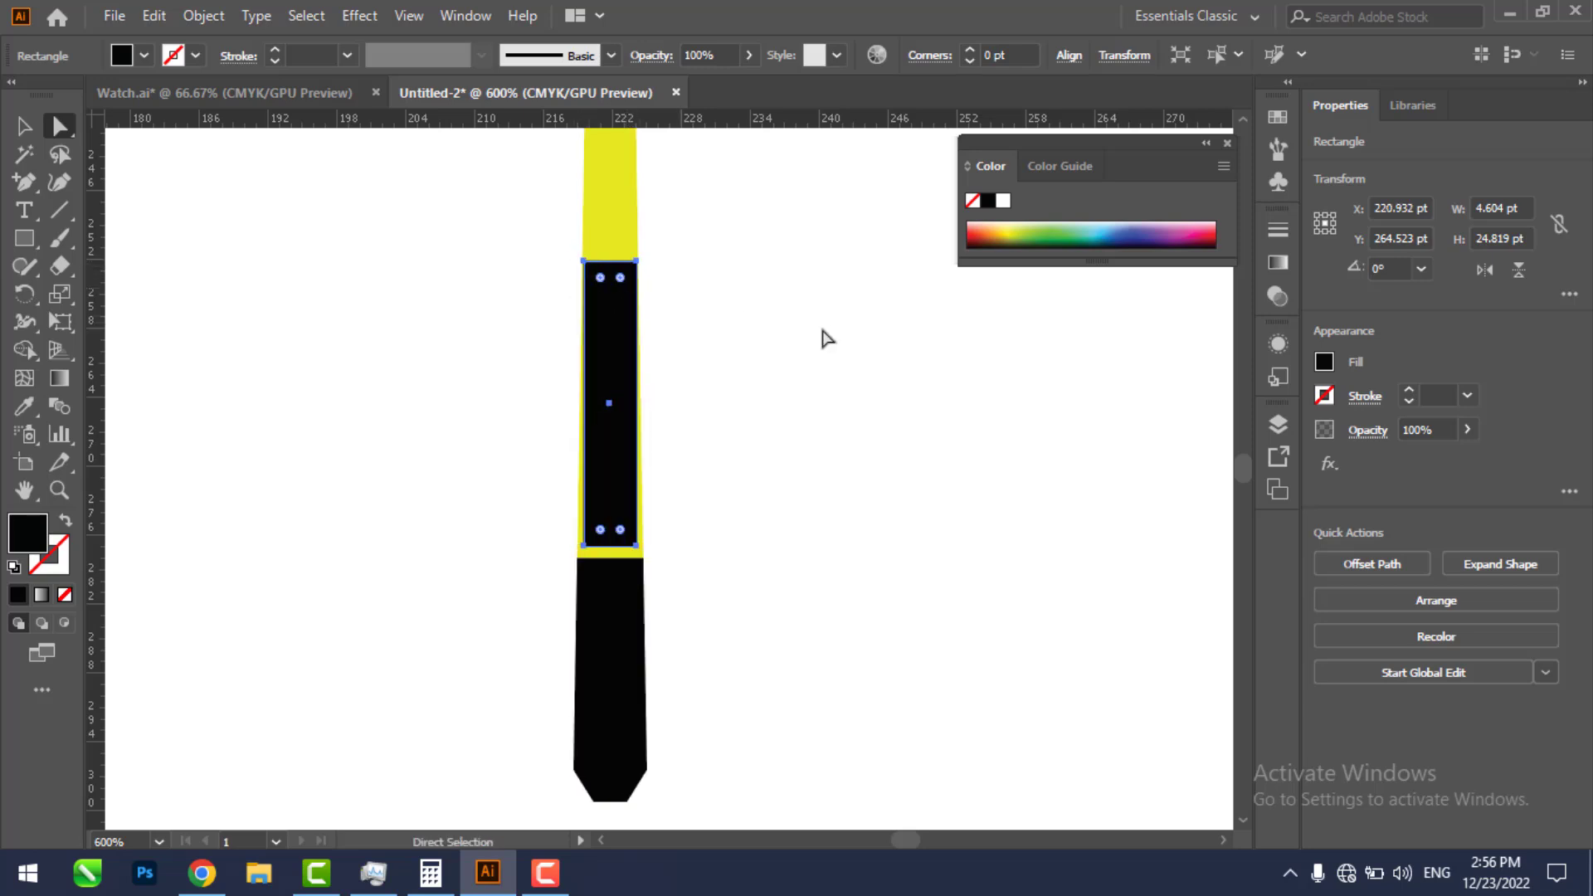
key("ctrl+z")
key("ctrl+shift+z")
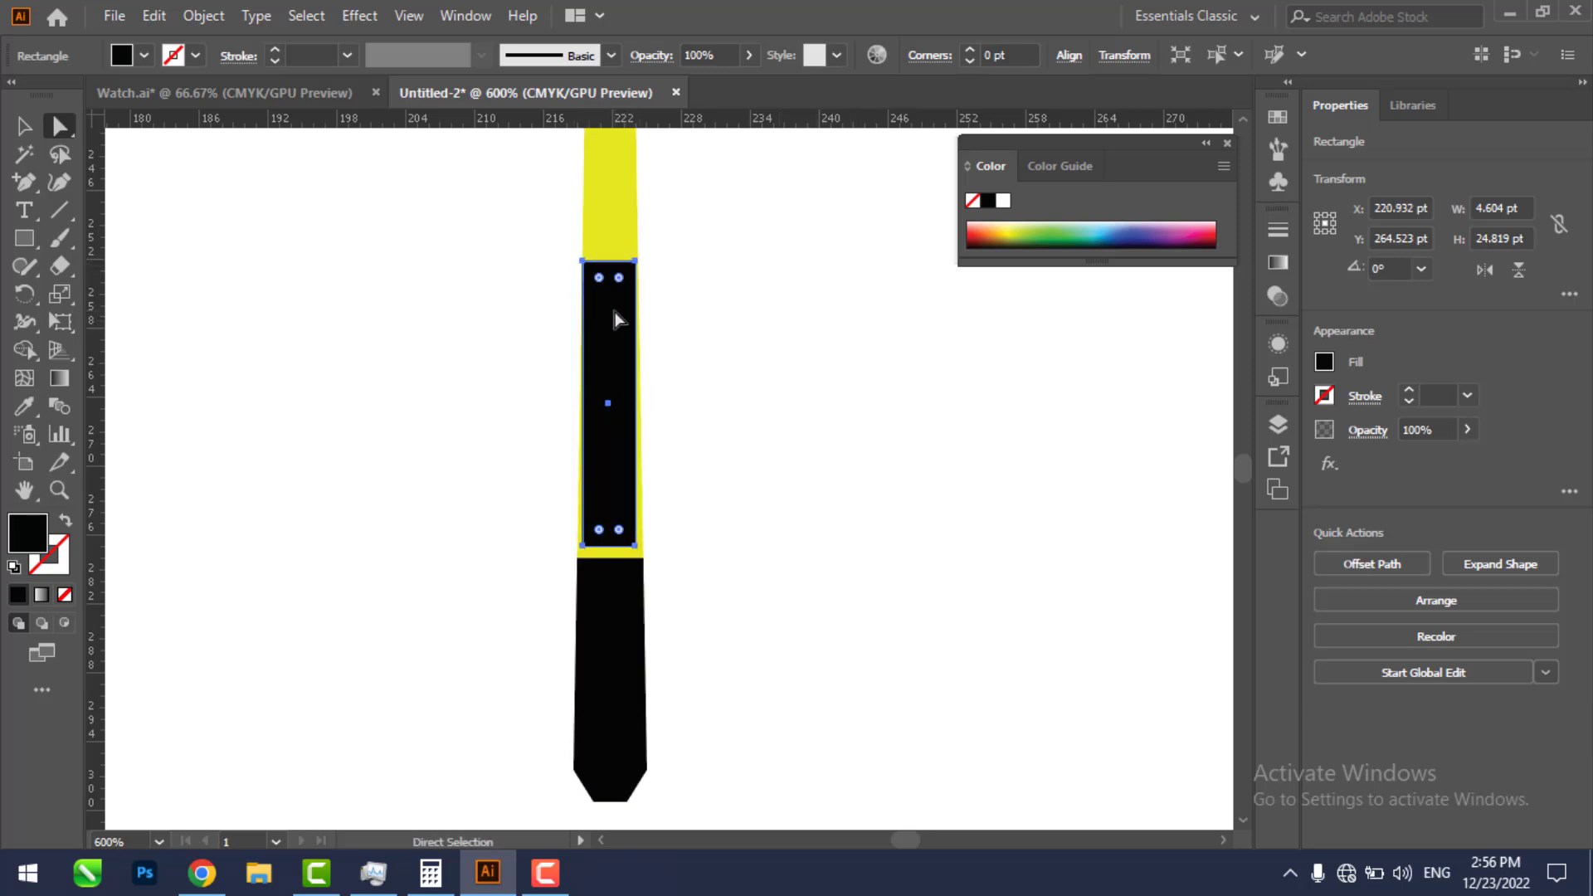
Step: Taper the narrow black rectangle by moving its two upper corners inward about 1.2 pt each
left_click(633, 266)
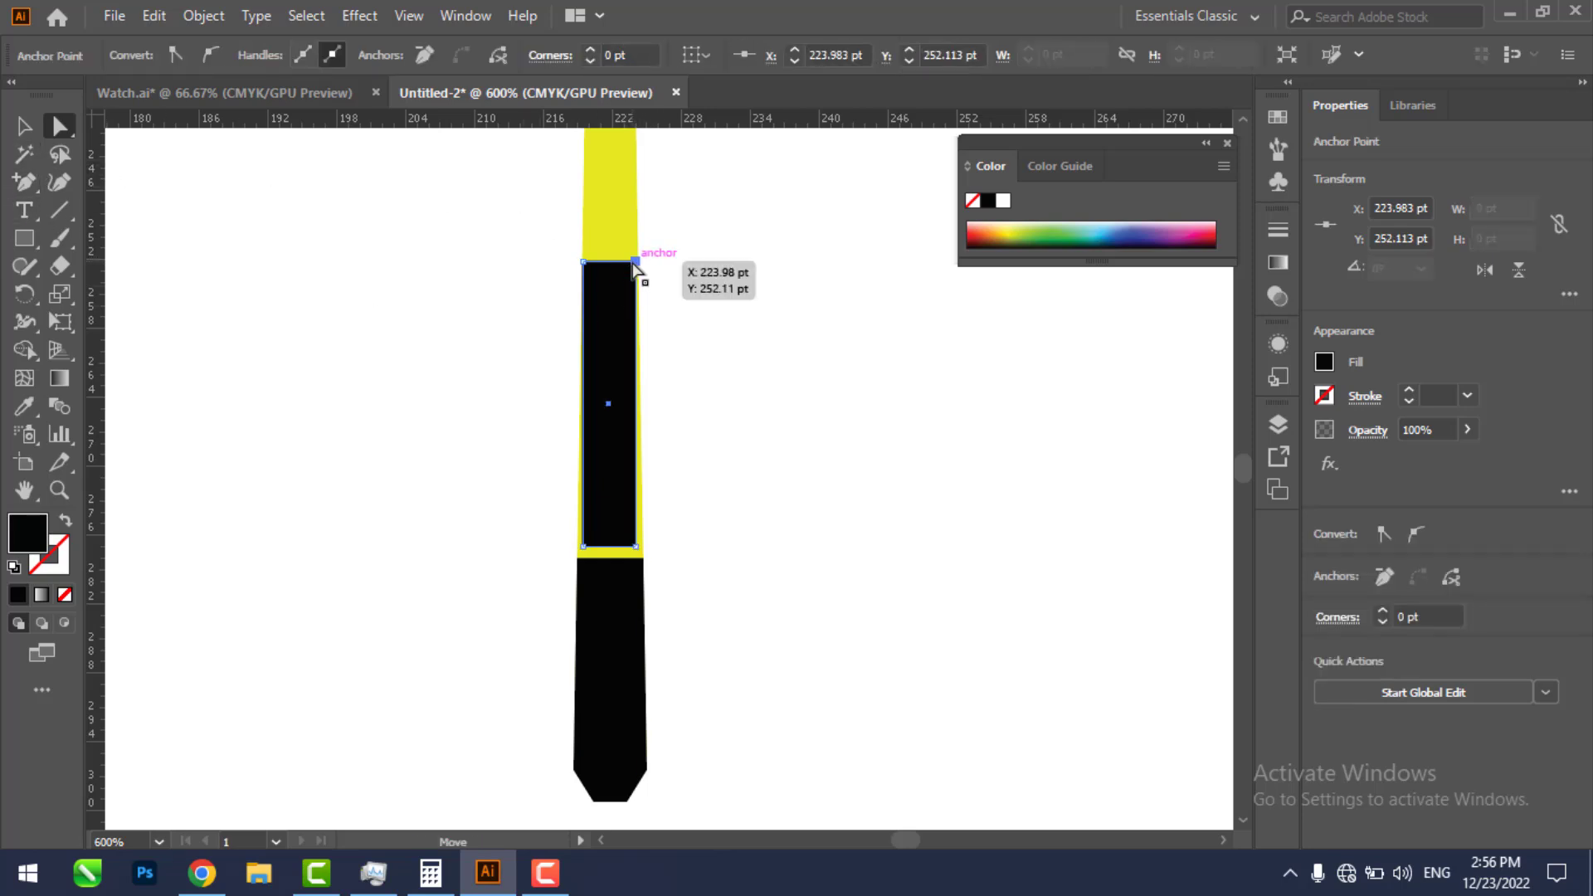
mouse_move(636, 263)
left_mouse_down()
mouse_move(630, 246)
mouse_move(622, 263)
left_mouse_up()
left_click(585, 263)
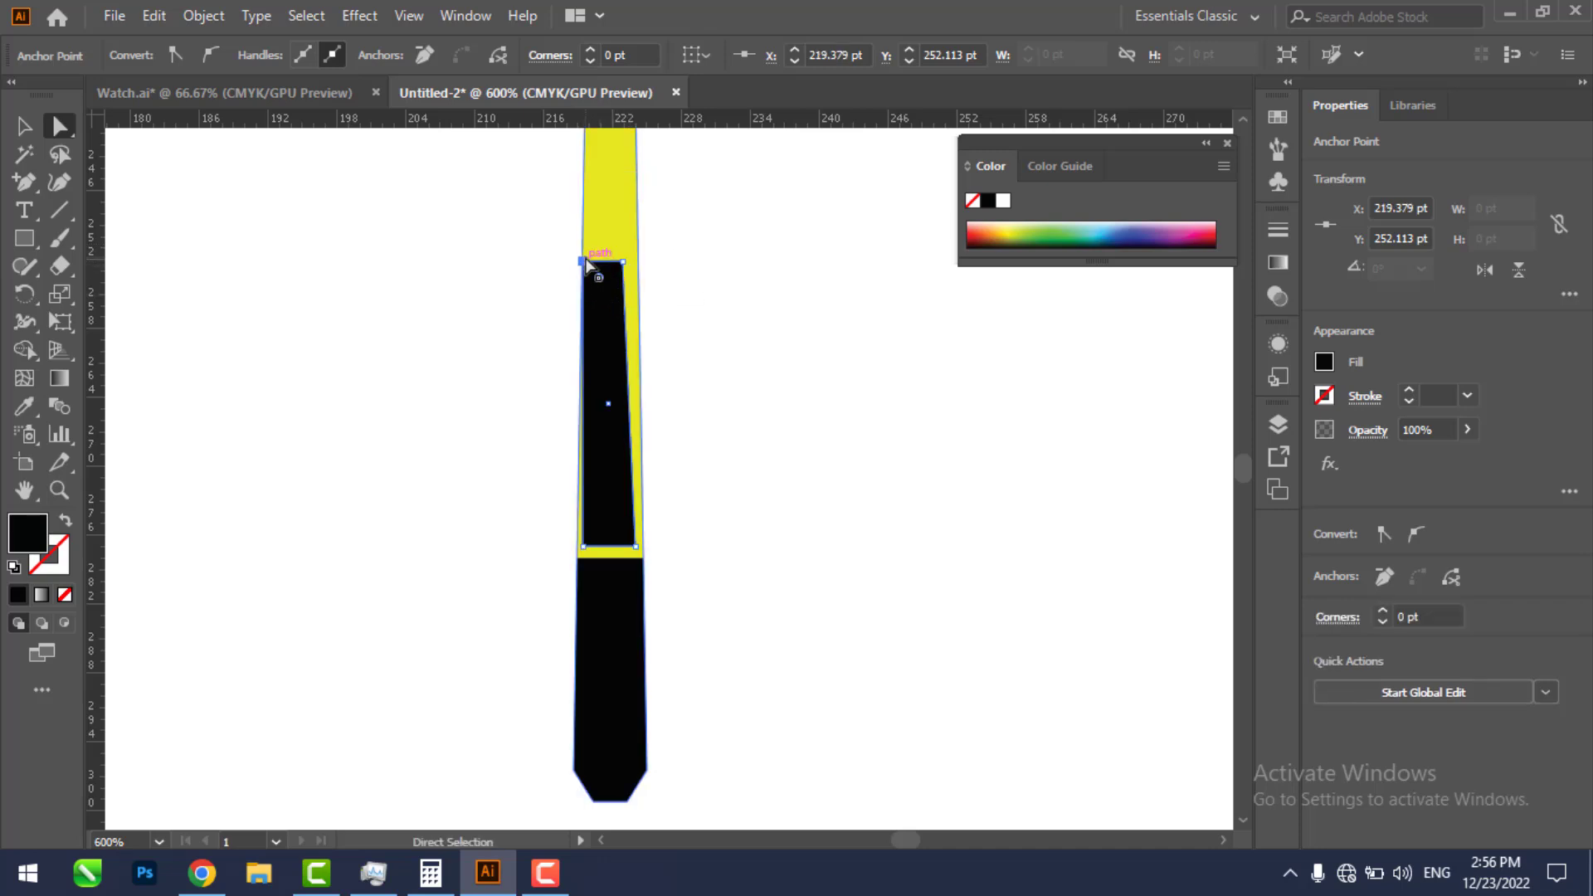
left_click_drag(586, 263, 600, 263)
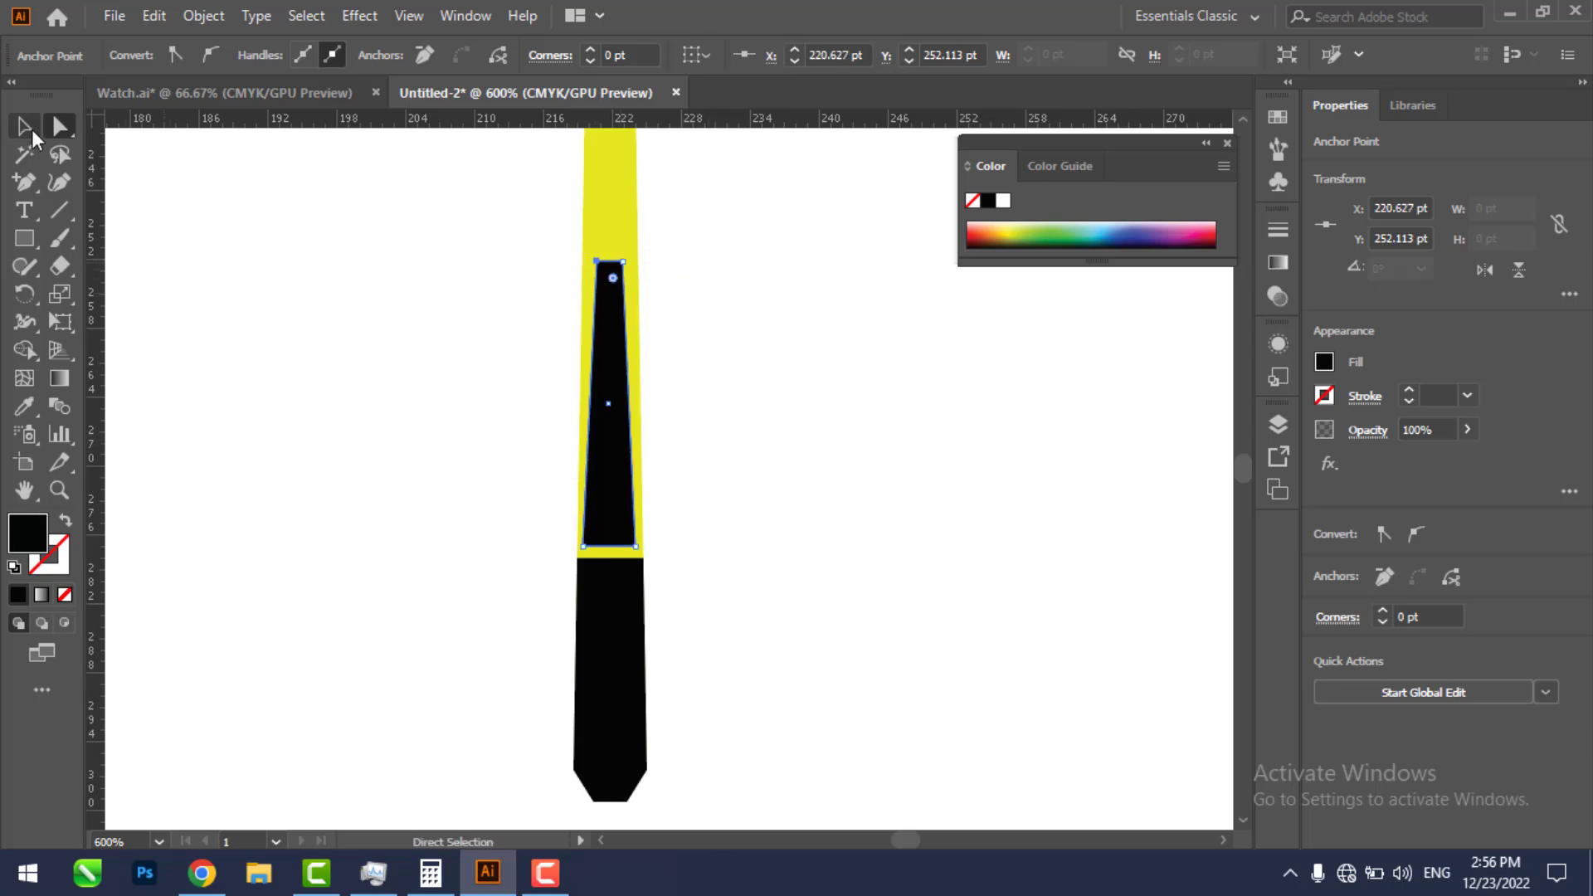
Step: Cut the tapered black shape out of the yellow hand with Shape Builder to leave an open slot
left_click(24, 127)
left_click_drag(525, 220, 776, 554)
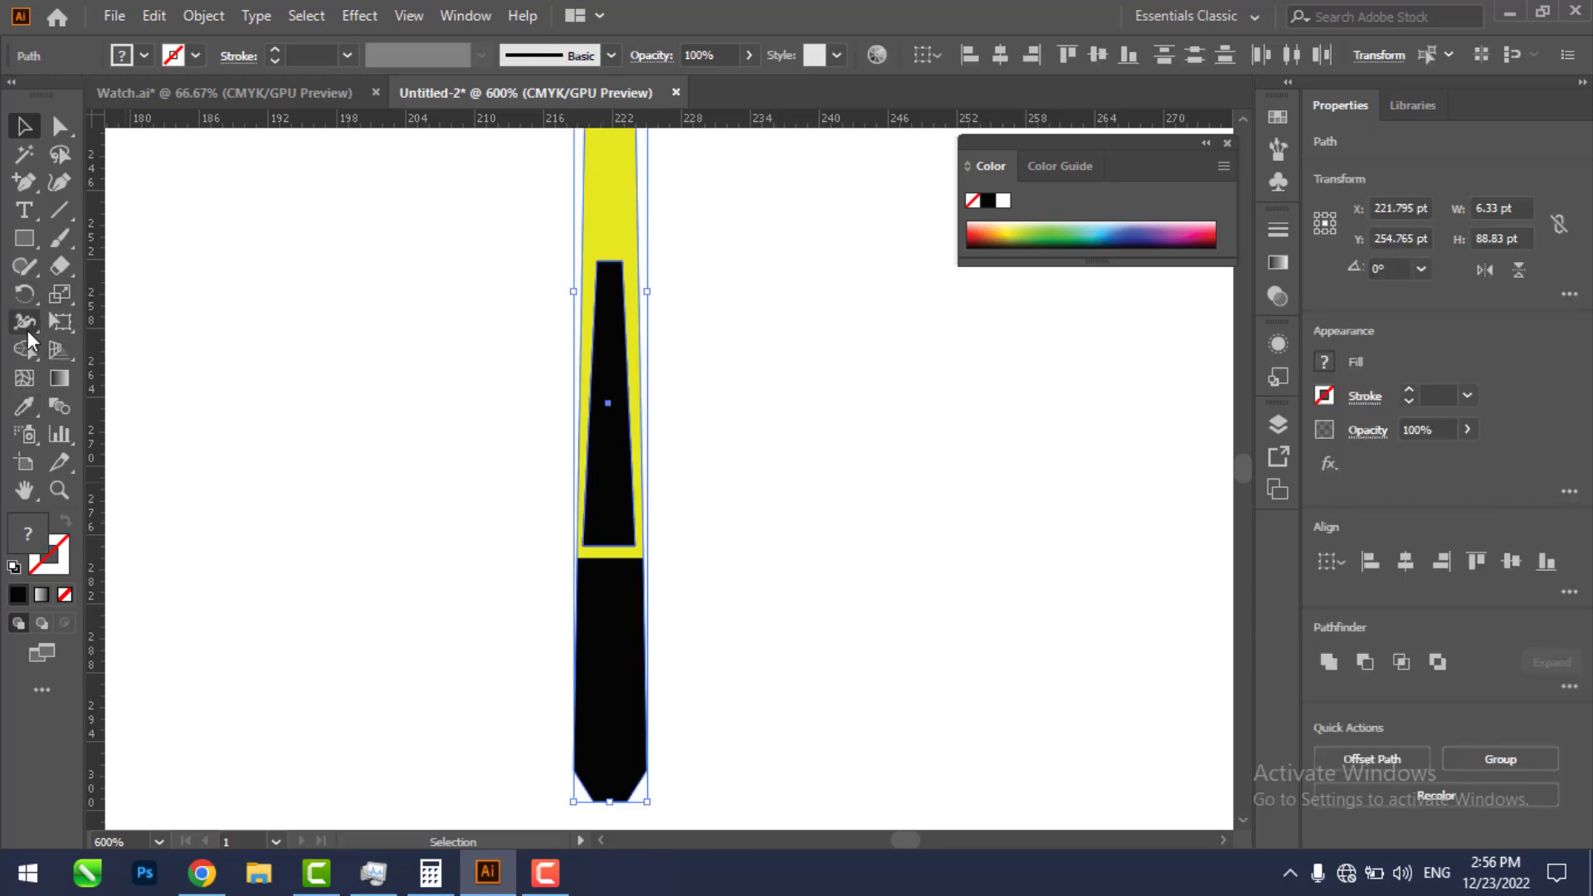
left_click(22, 363)
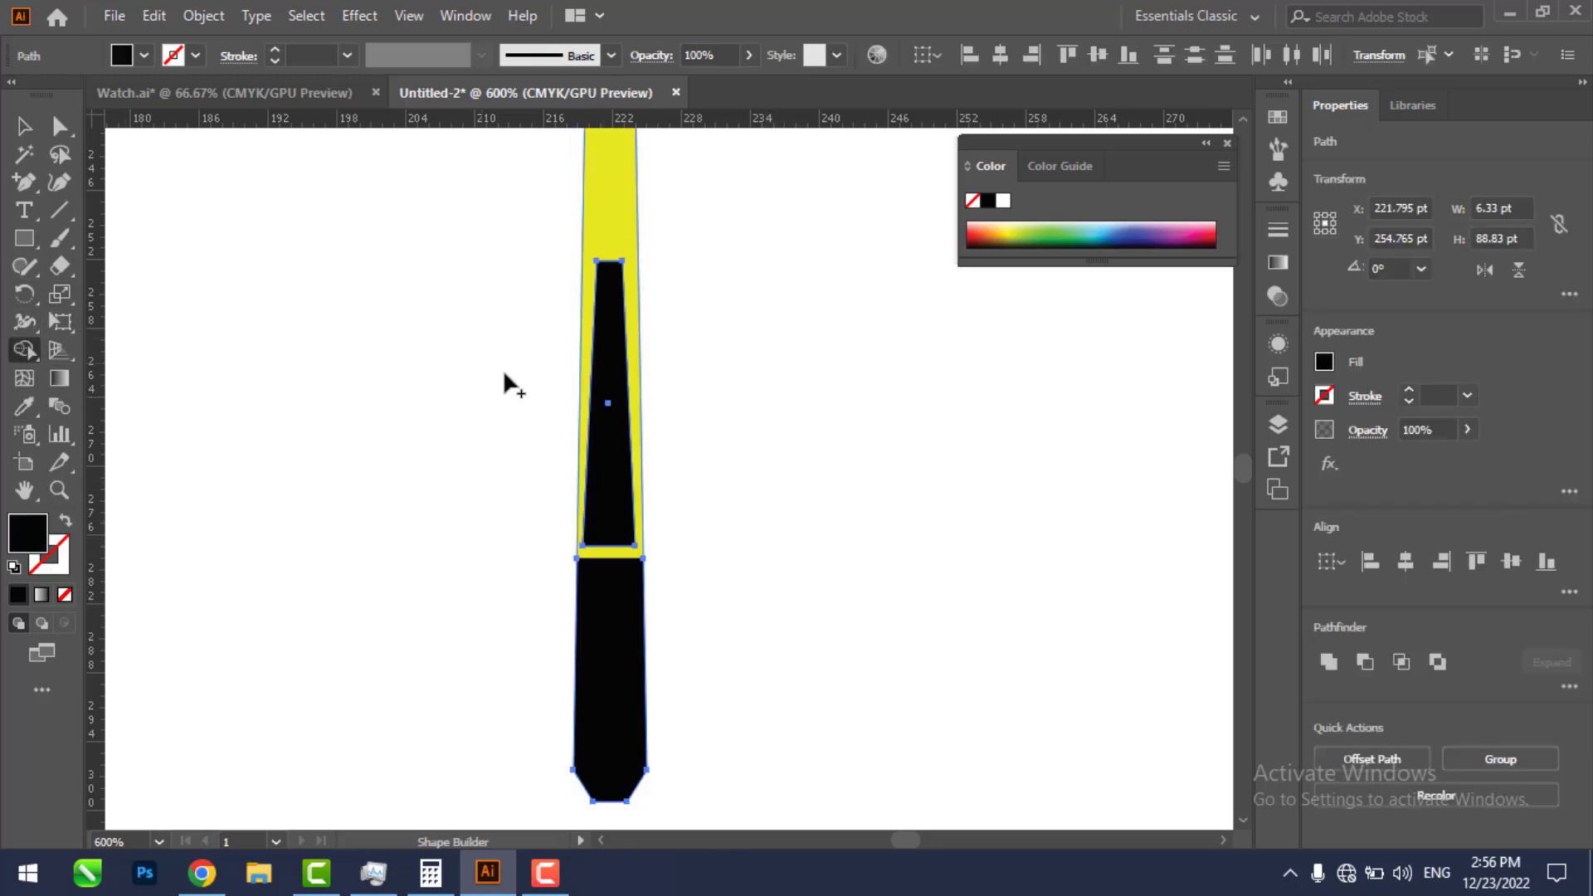
left_click(610, 388, "alt")
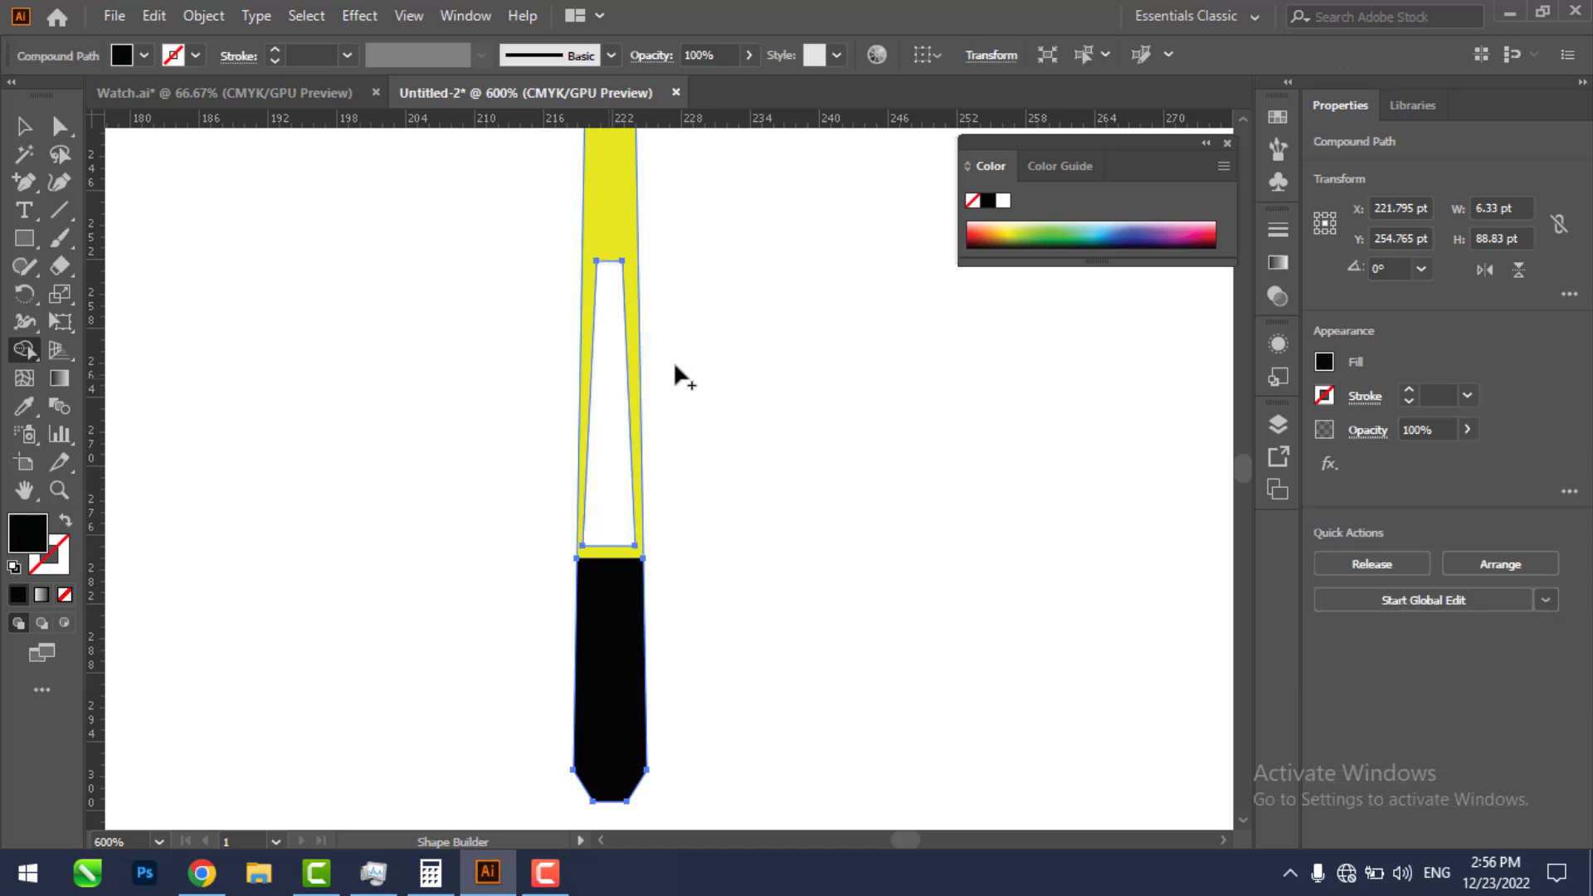
key("v")
left_click(769, 375)
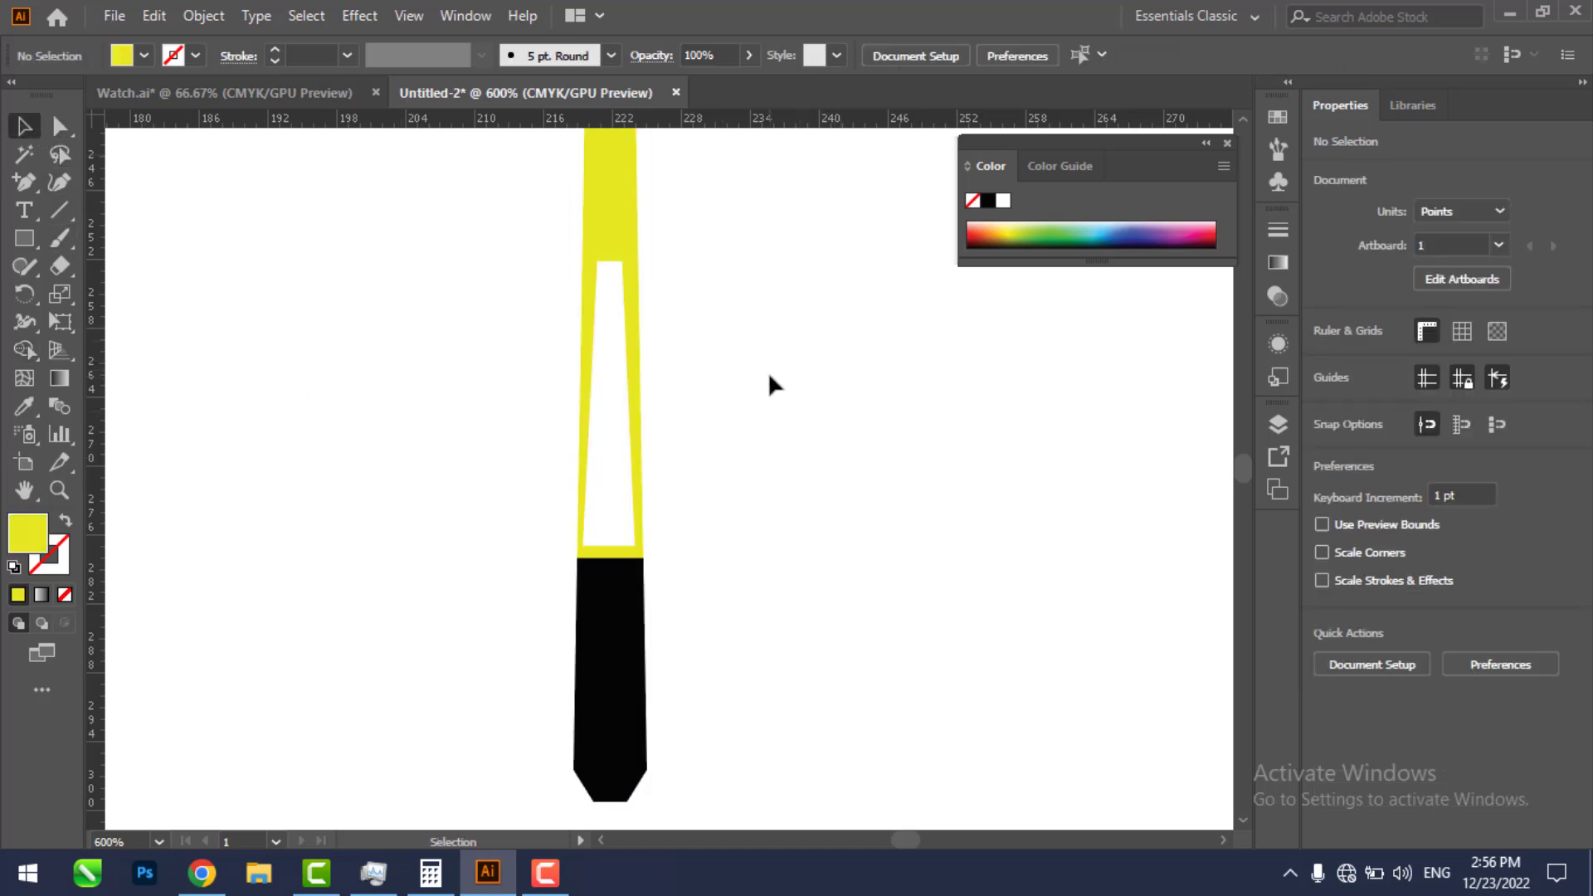
Step: Group the yellow and black hand parts and place the hand upright on the dial's vertical guide, its black end over the centre
key("z")
left_click(769, 375, "alt")
left_click(769, 376, "alt")
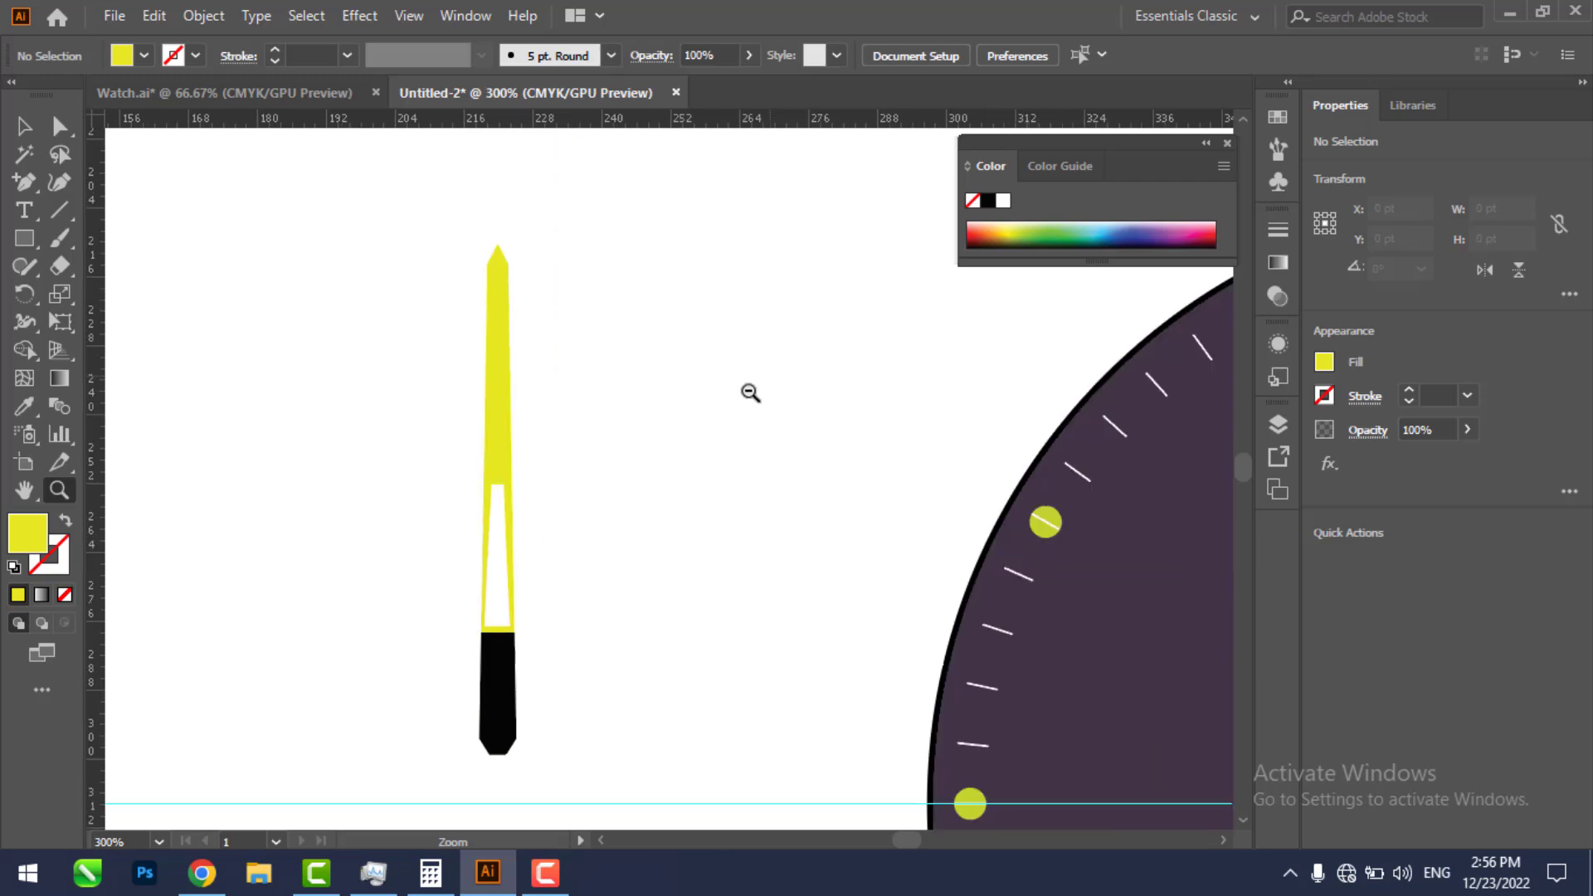
left_click(608, 500, "alt")
left_click(655, 504, "alt")
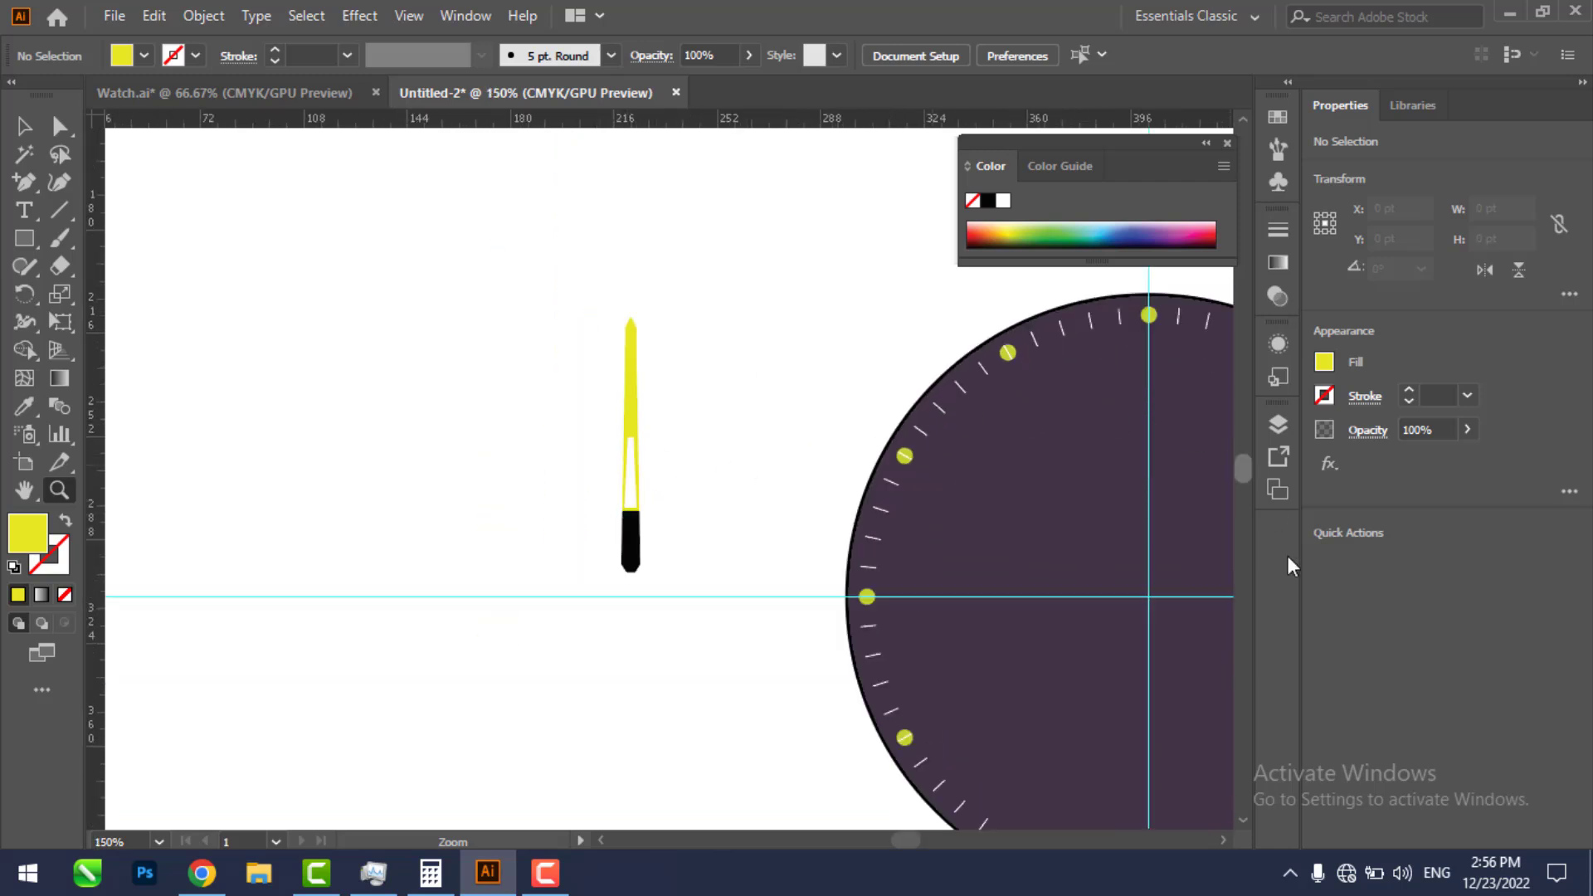
left_click(914, 623, "alt")
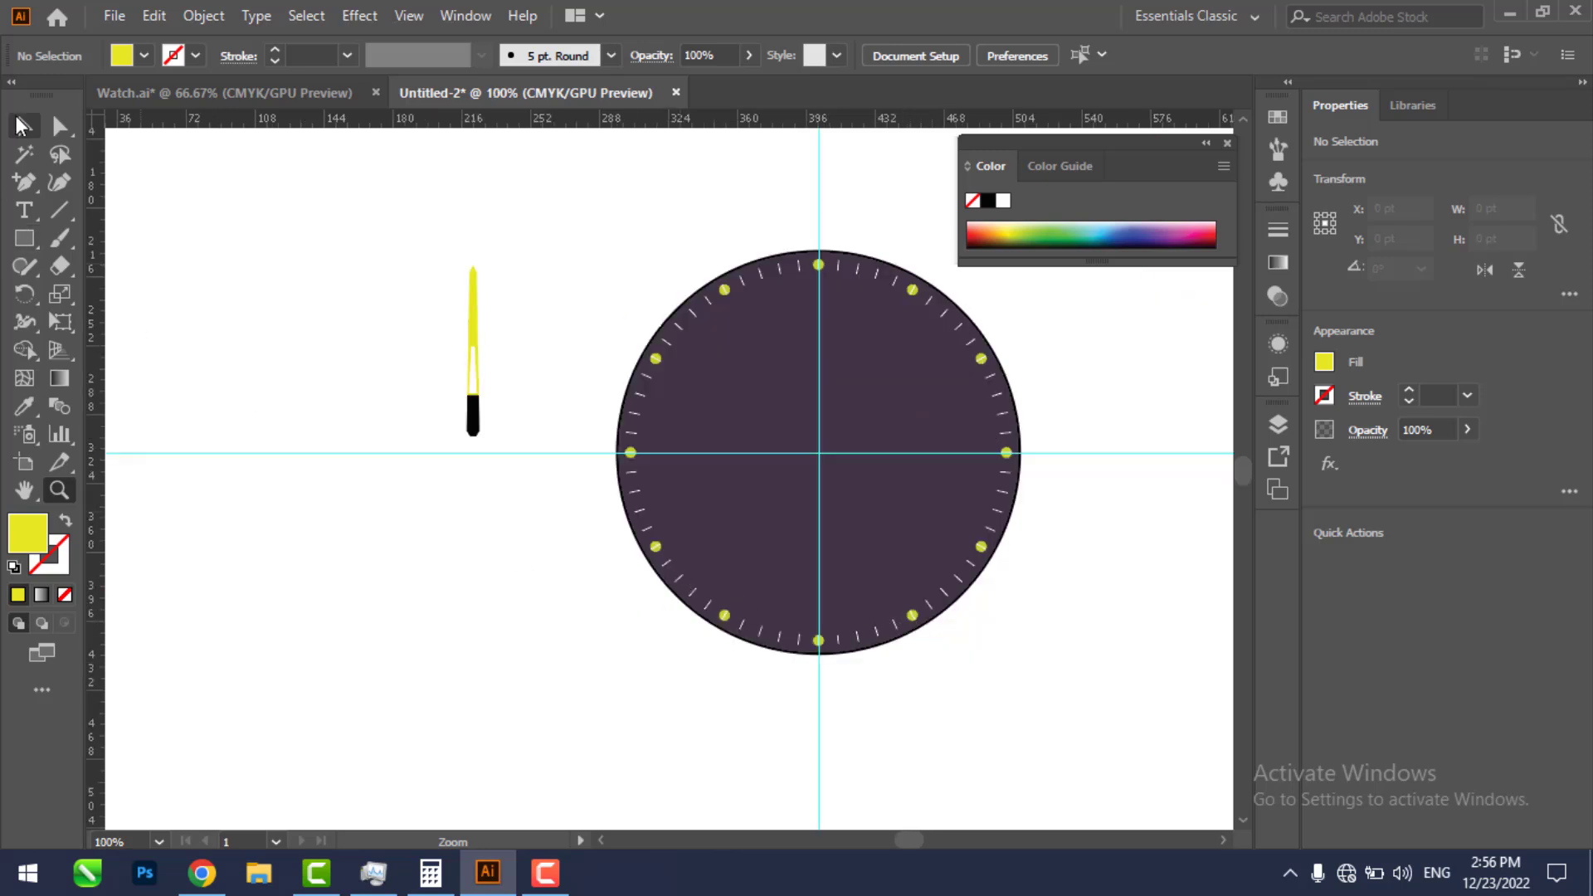
left_click(24, 125)
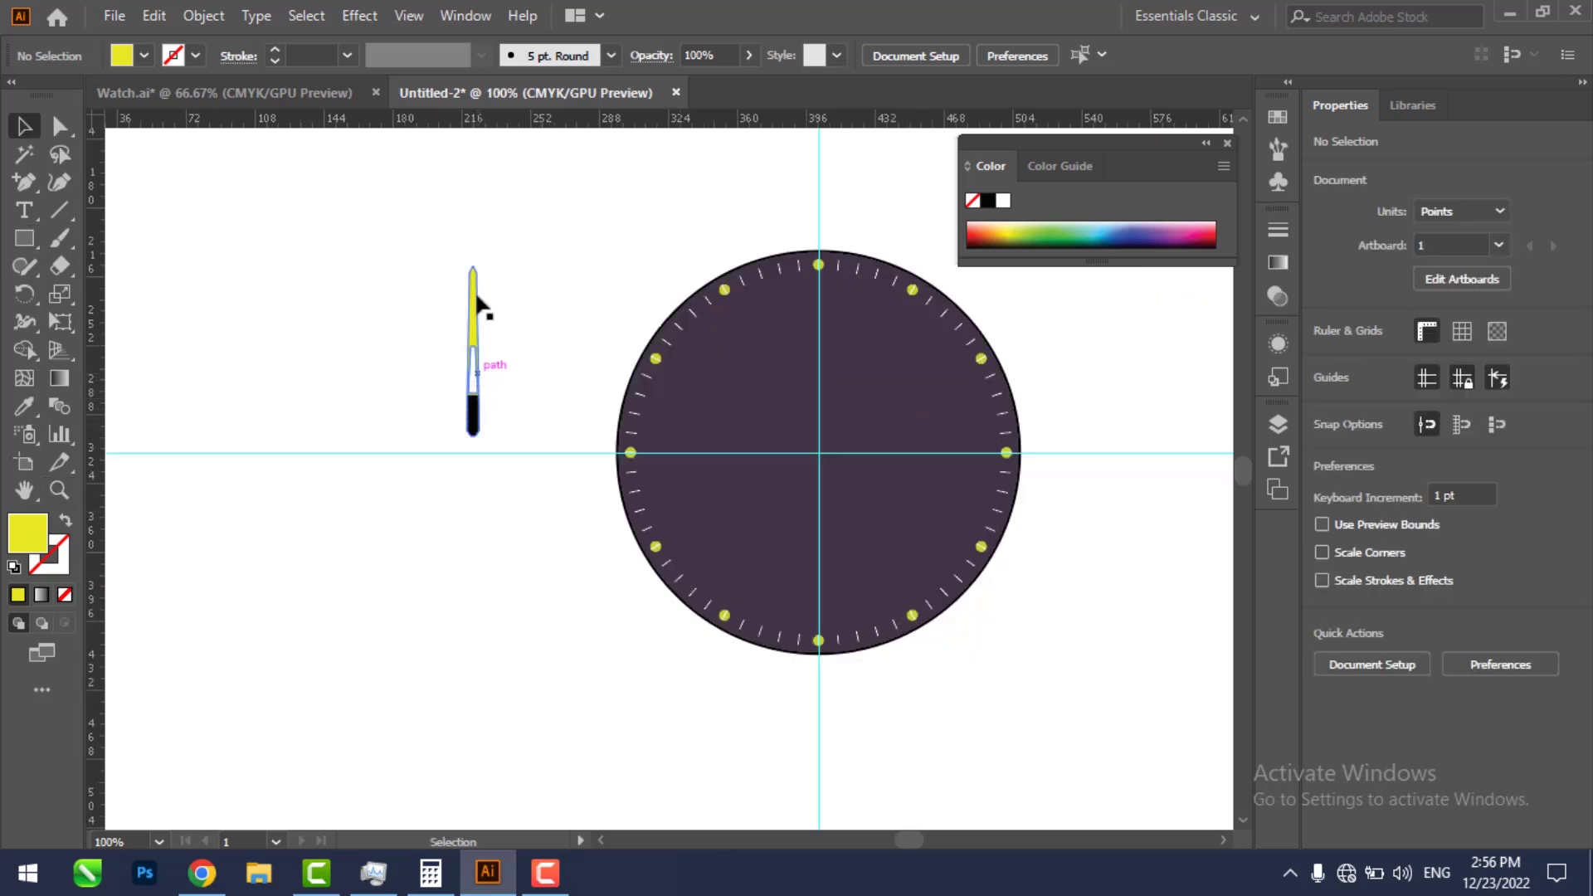
left_click_drag(433, 236, 521, 445)
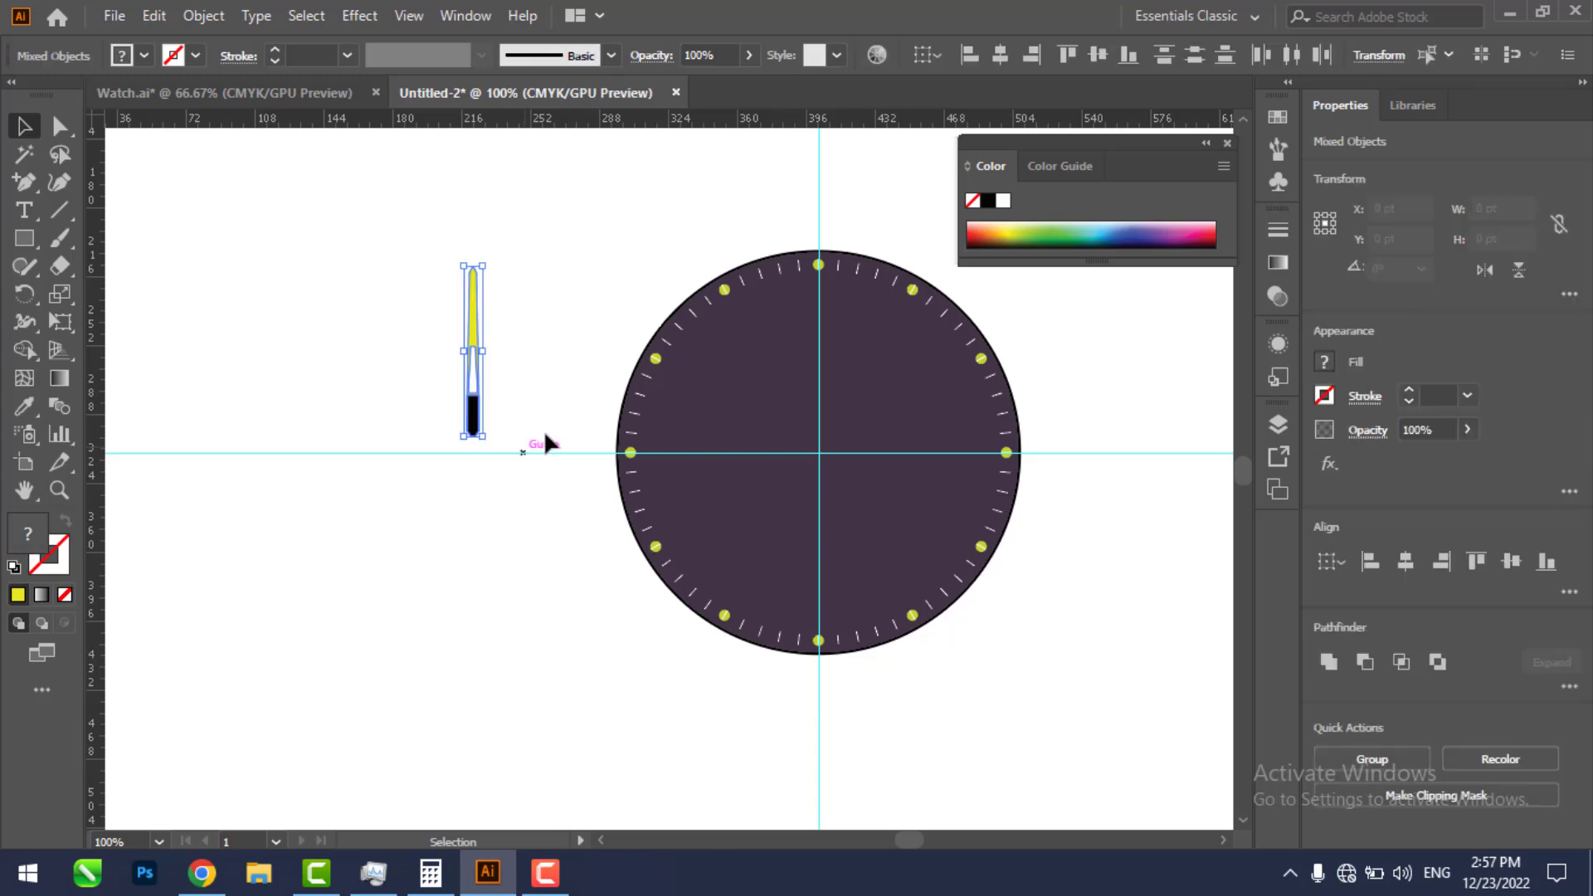
left_click(523, 398)
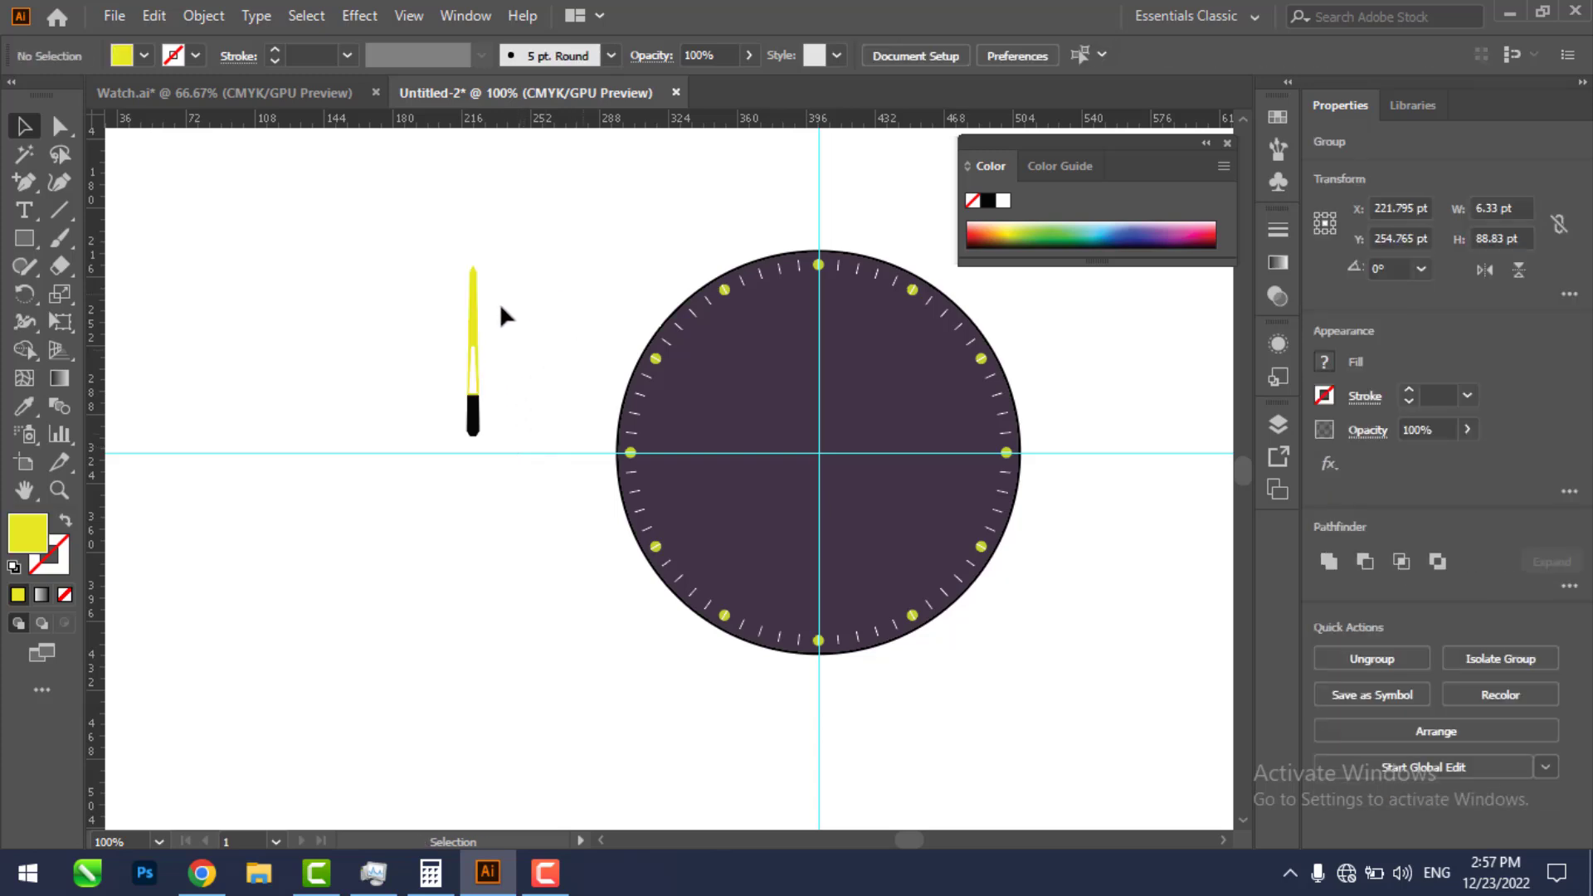
left_click_drag(481, 349, 825, 373)
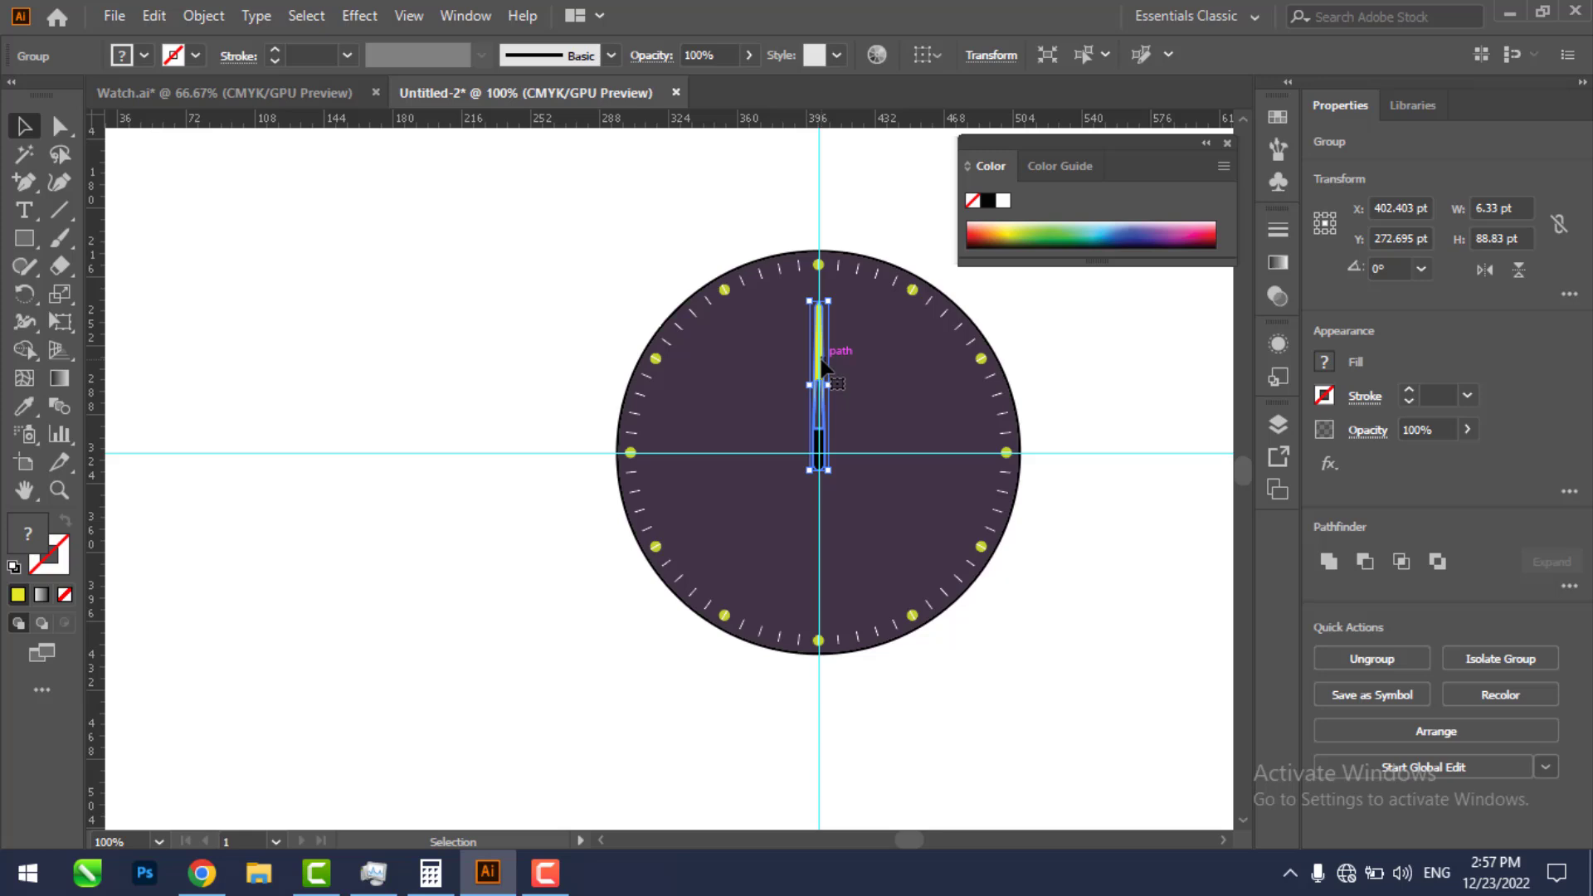
Step: Duplicate the hand beside the original and resize the copy to about 5.9 × 63.2 pt as a shorter hand
left_click_drag(820, 359, 845, 370)
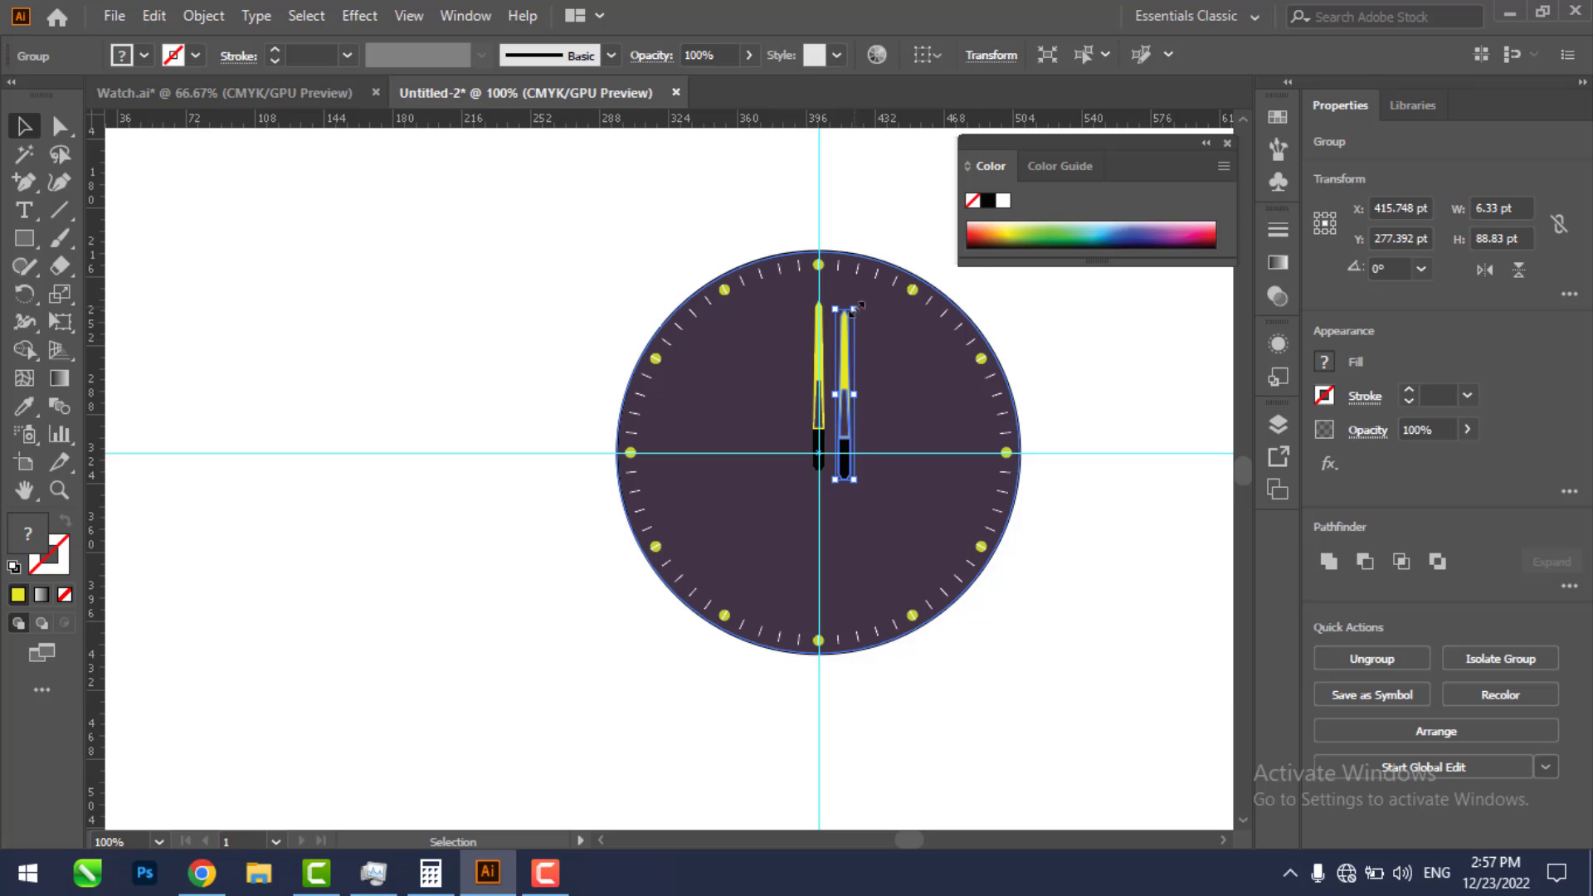
left_click_drag(854, 308, 848, 359)
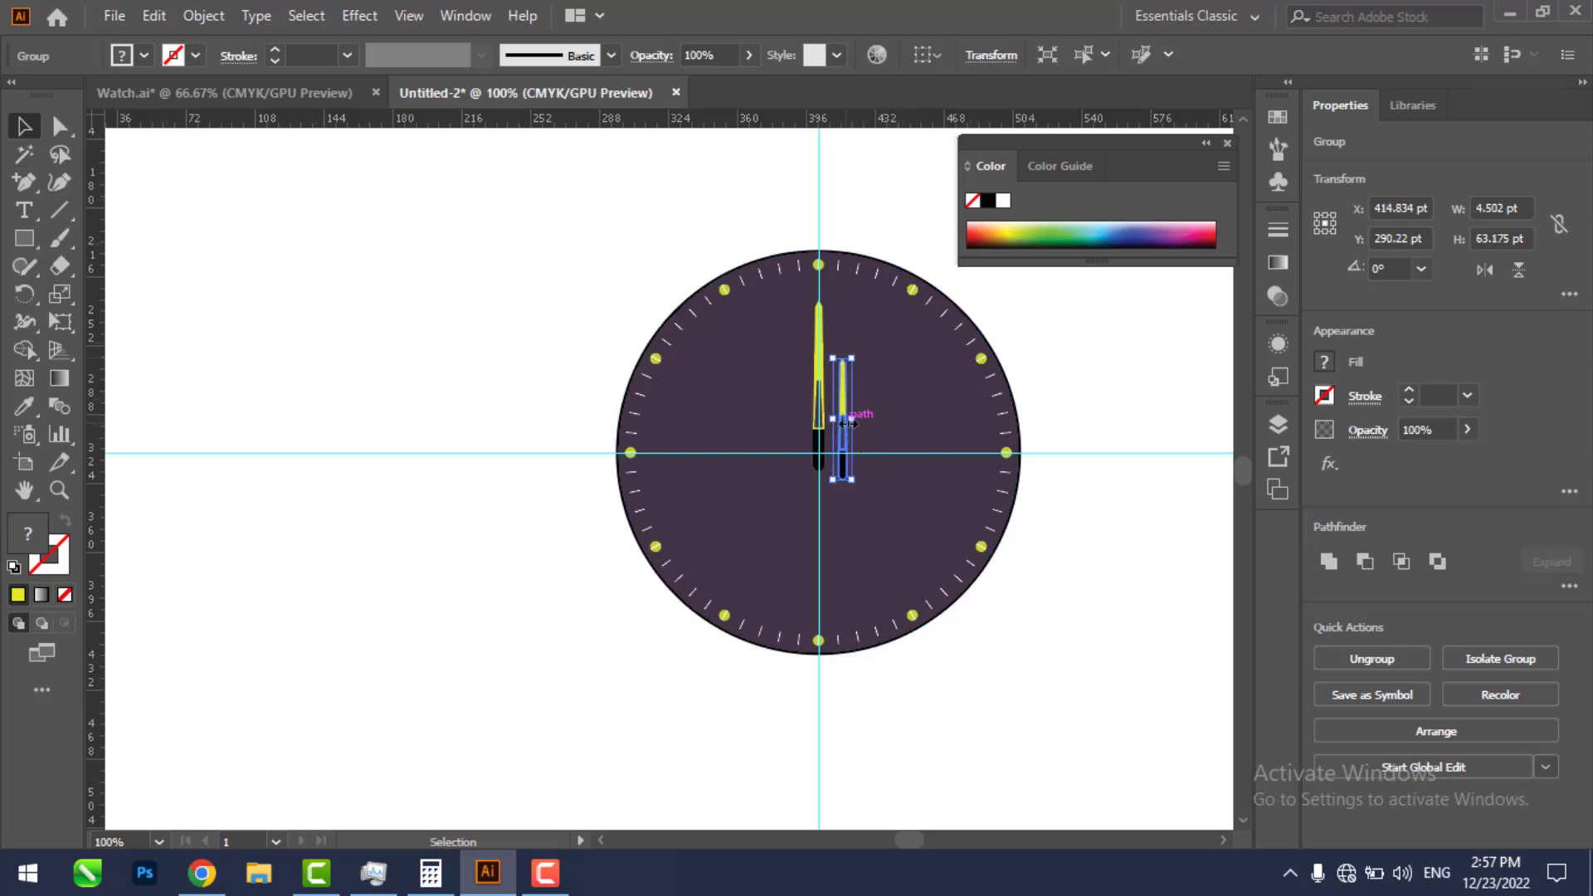
left_click_drag(852, 420, 854, 419)
left_click(452, 272)
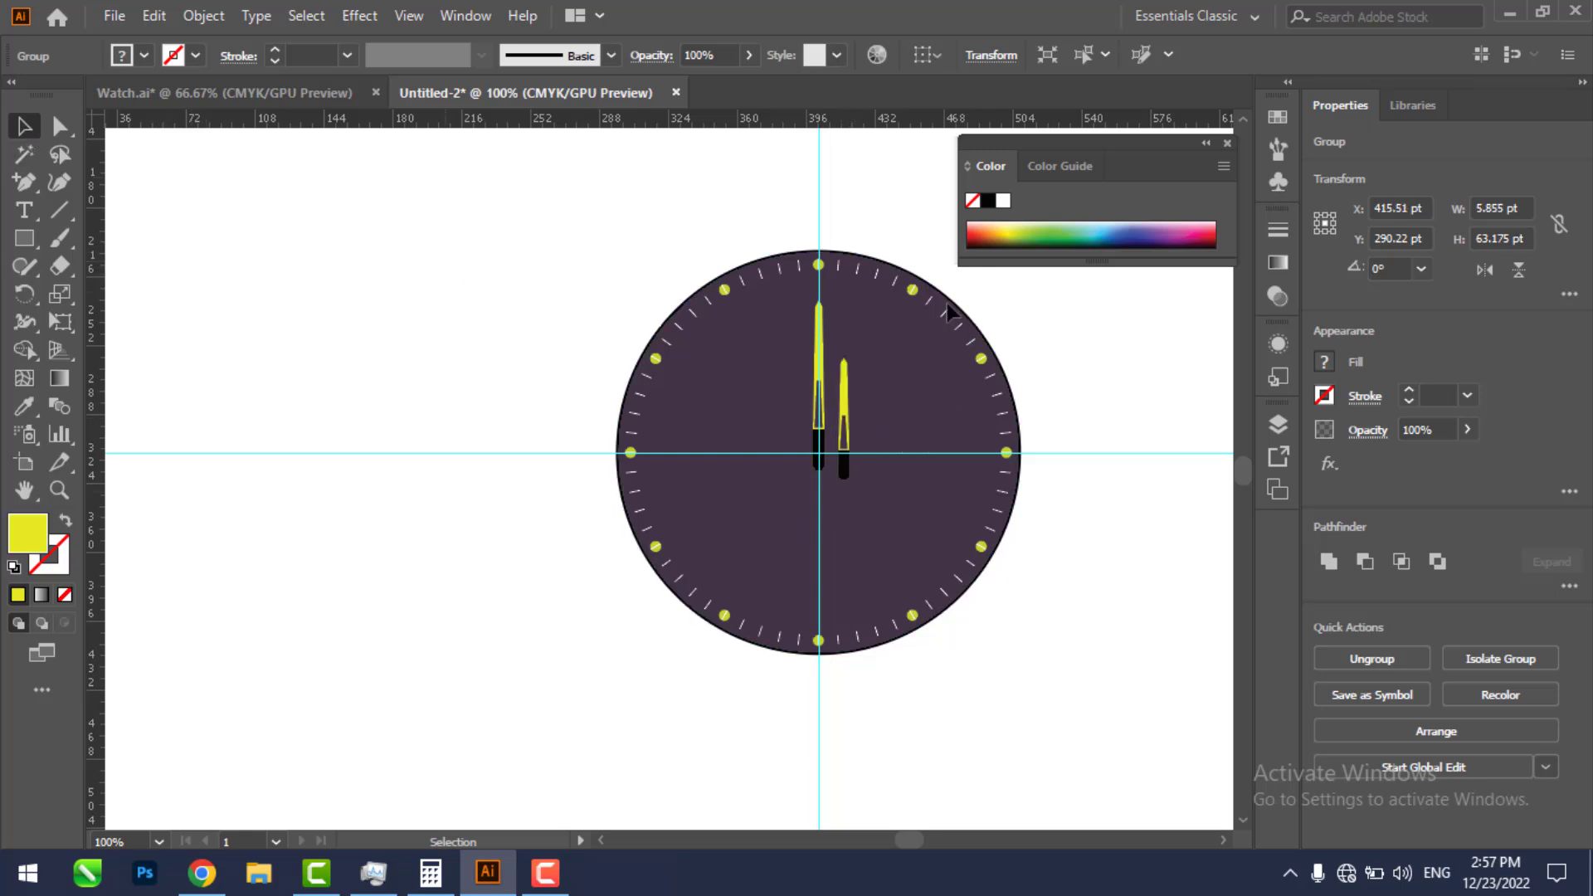
Step: Rotate the shorter hand clockwise to about 314° and move its black end over the dial's centre
left_click(846, 452)
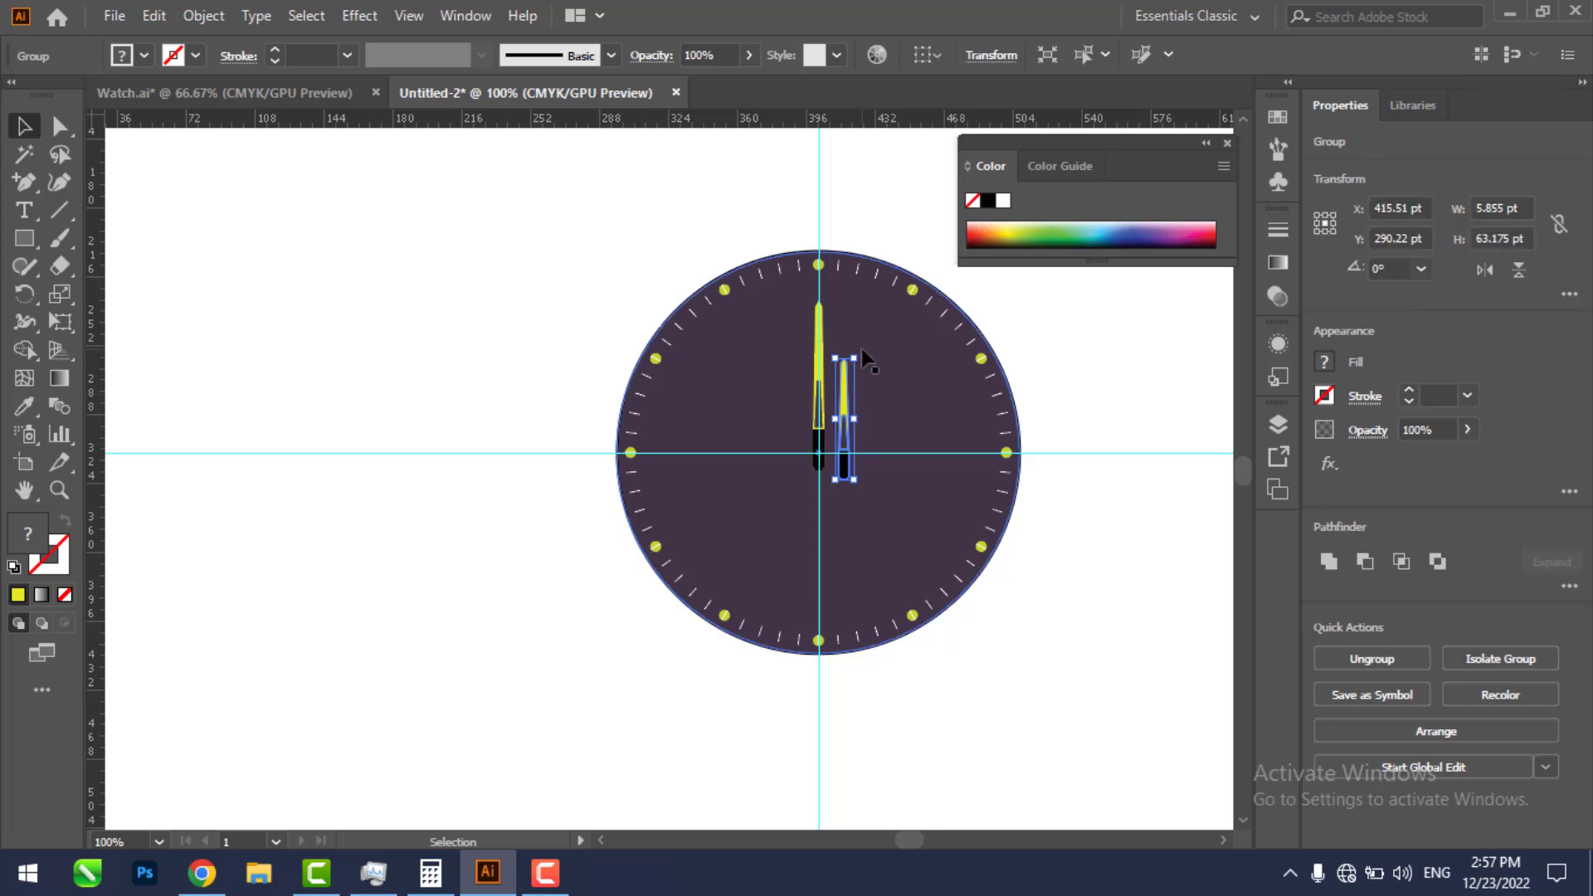
left_click_drag(873, 355, 889, 380)
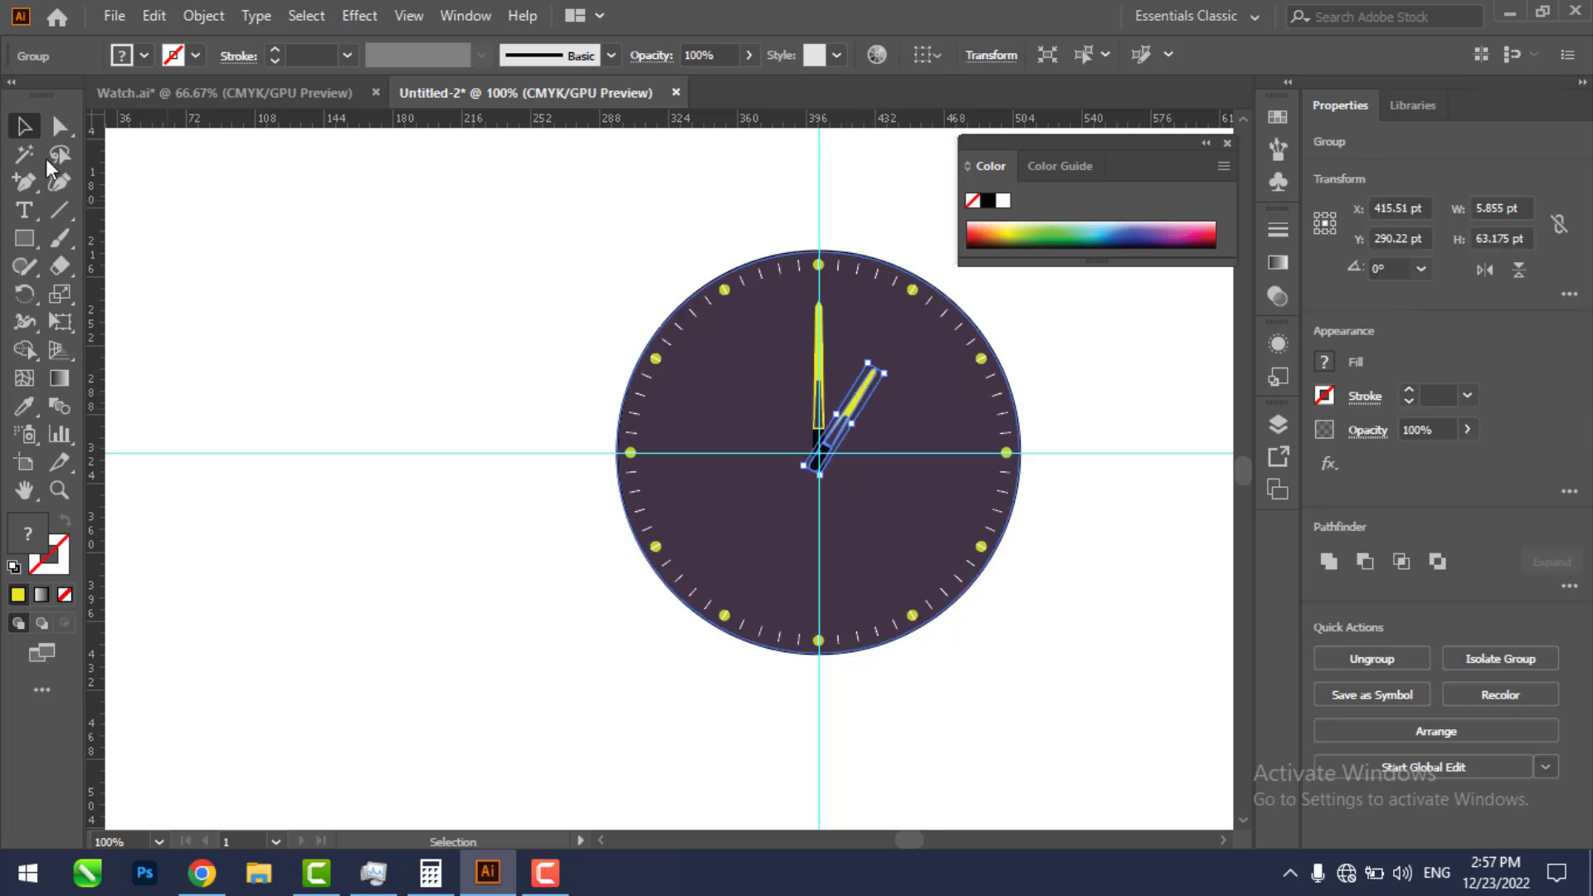
left_click(327, 228)
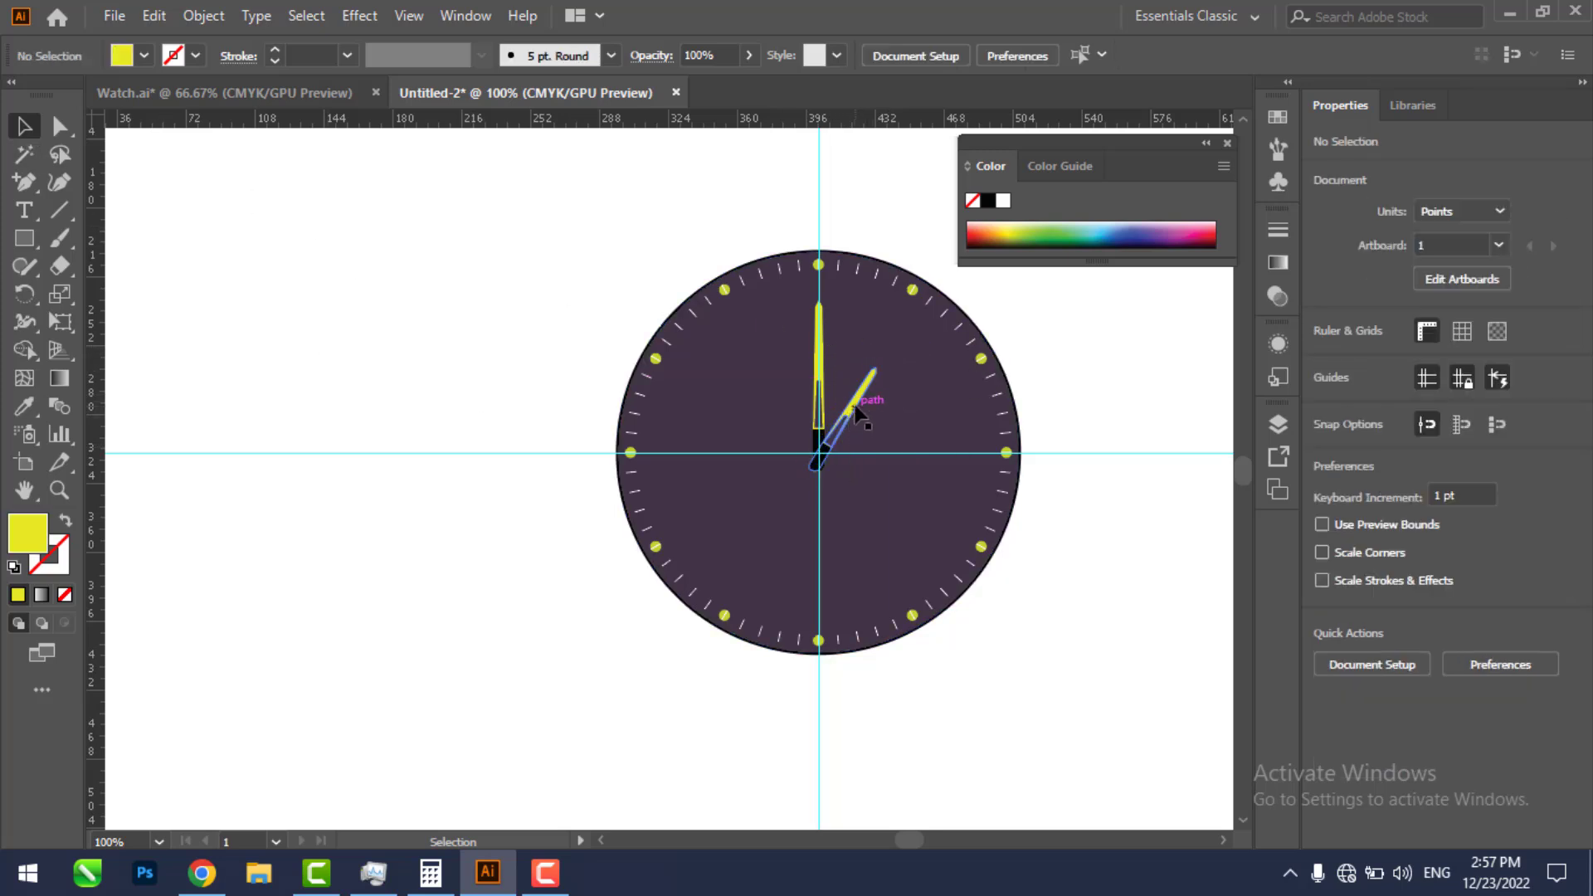
left_click_drag(852, 407, 906, 377)
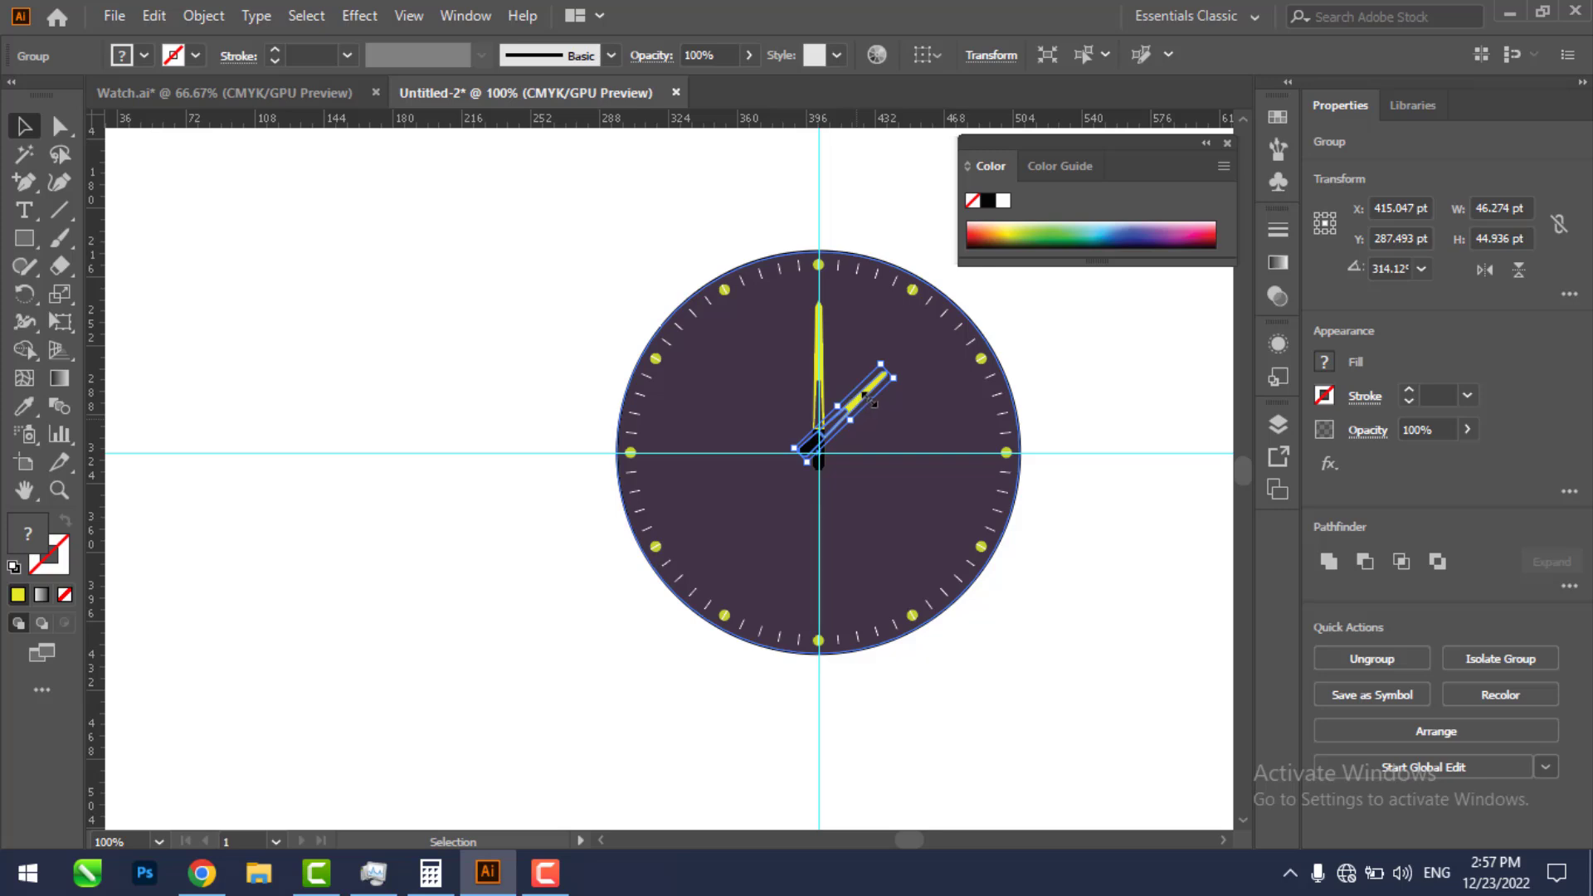
left_click(1037, 361)
left_click_drag(870, 400, 871, 412)
left_click(1134, 349)
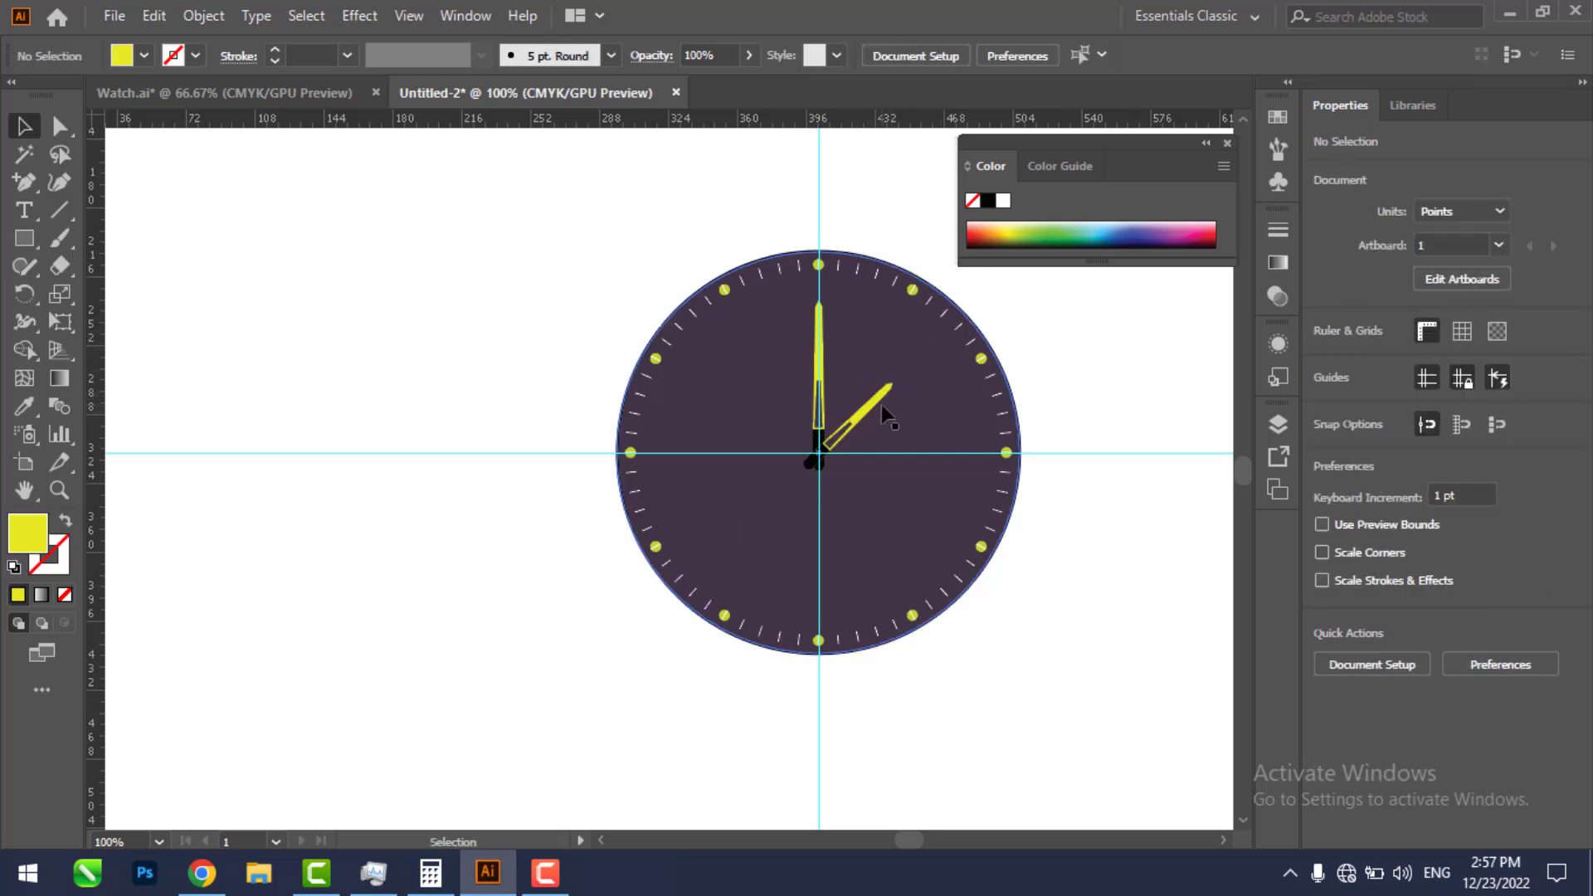
Step: Rotate the shorter hand further clockwise to point just past the two o'clock marker, and compare the hands with those in Watch.ai
left_click(858, 415)
left_click_drag(911, 387, 878, 452)
left_click(1110, 355)
left_click(1082, 386)
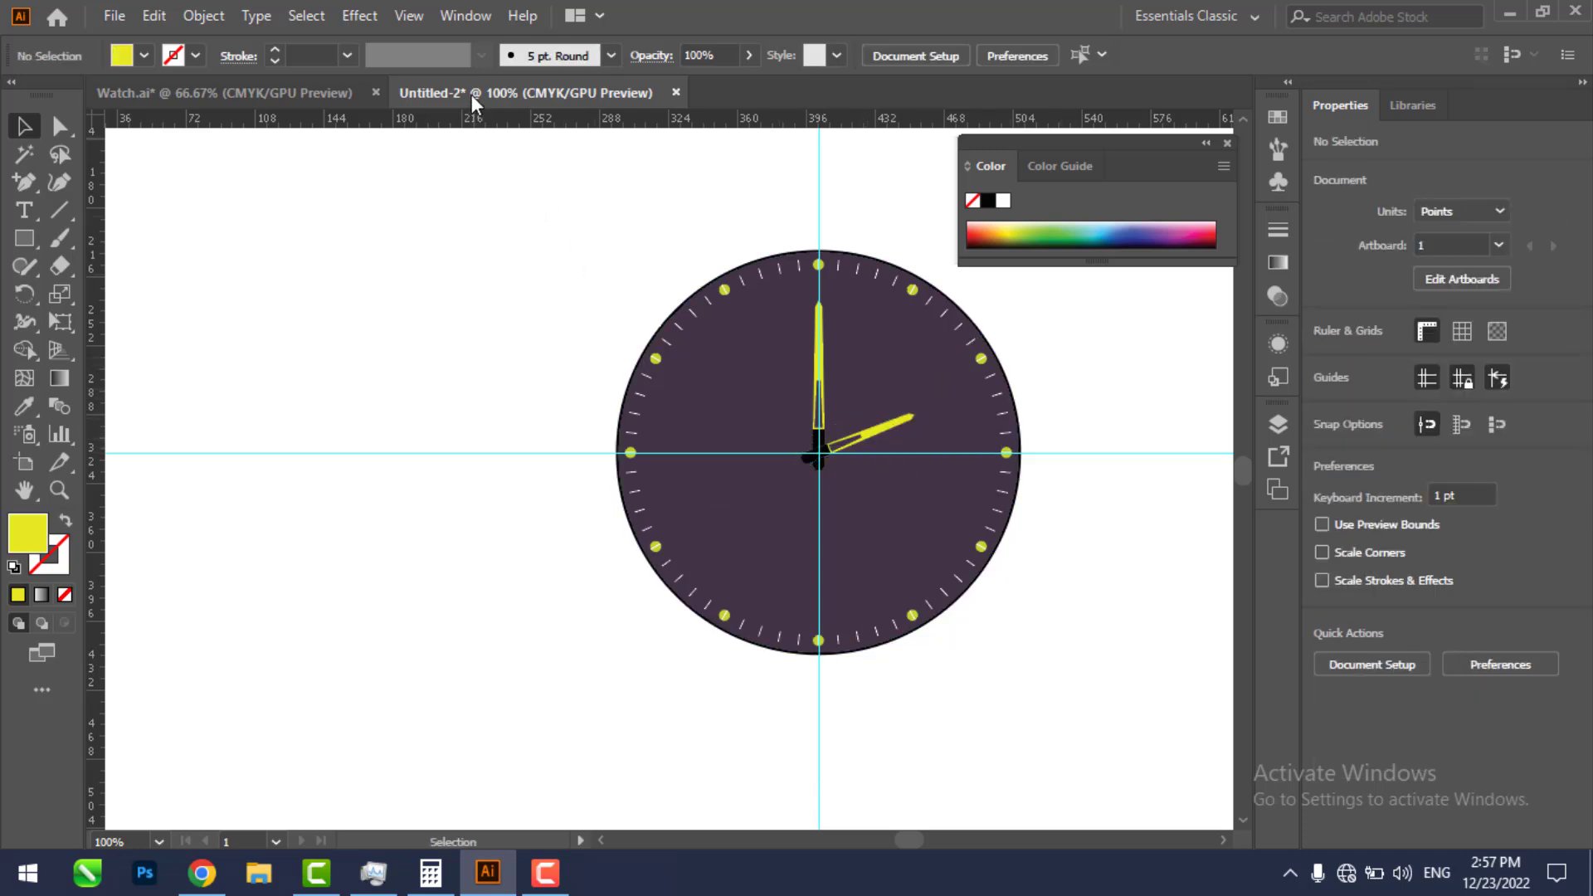
left_click(248, 92)
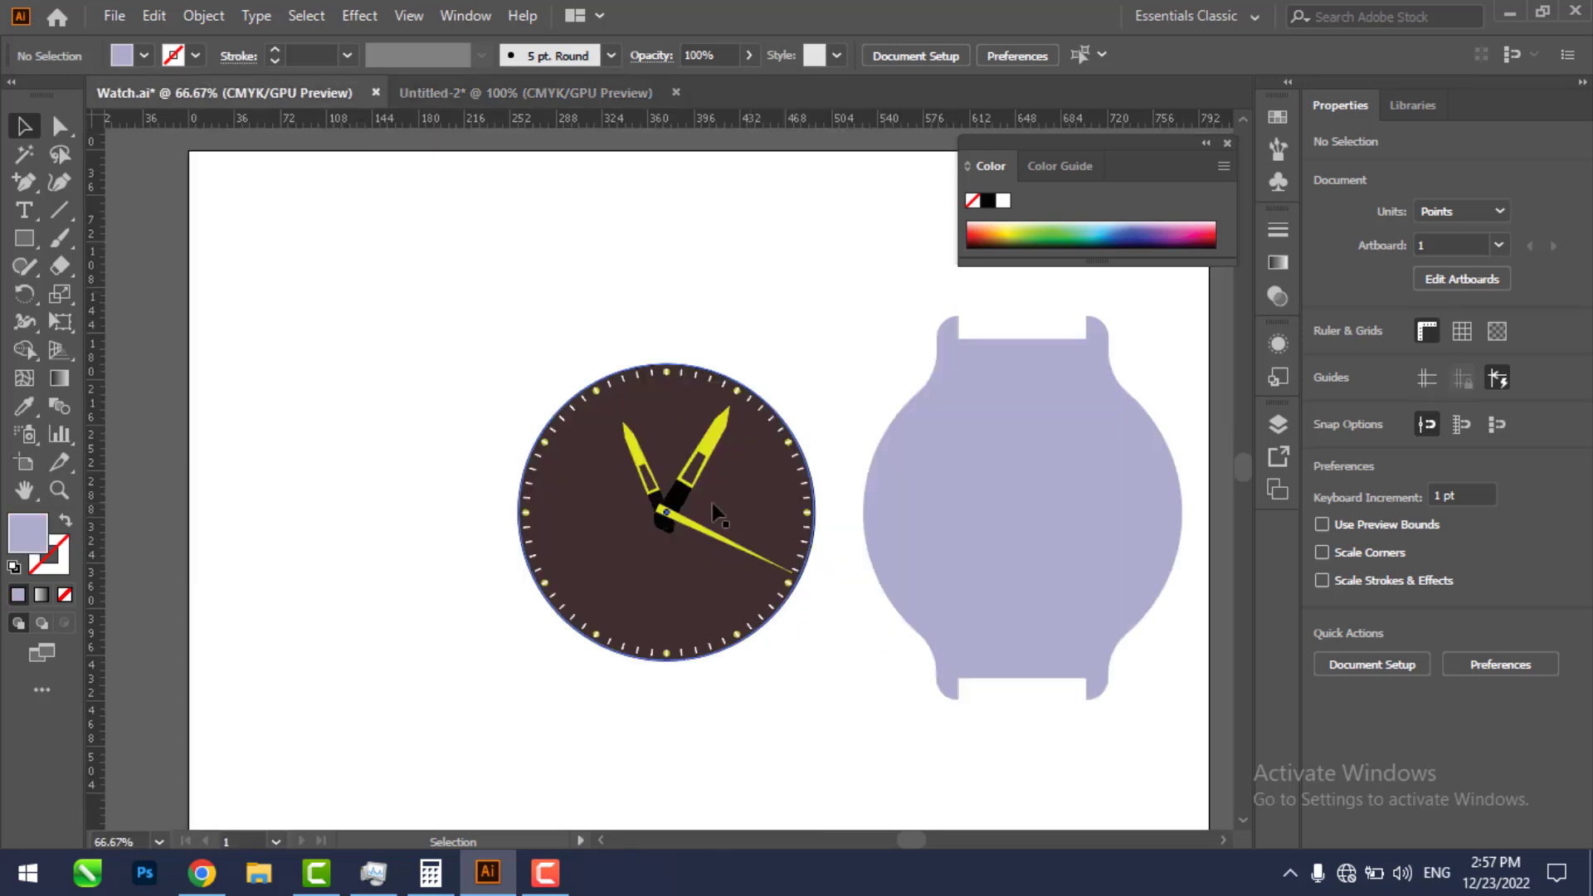
left_click(493, 91)
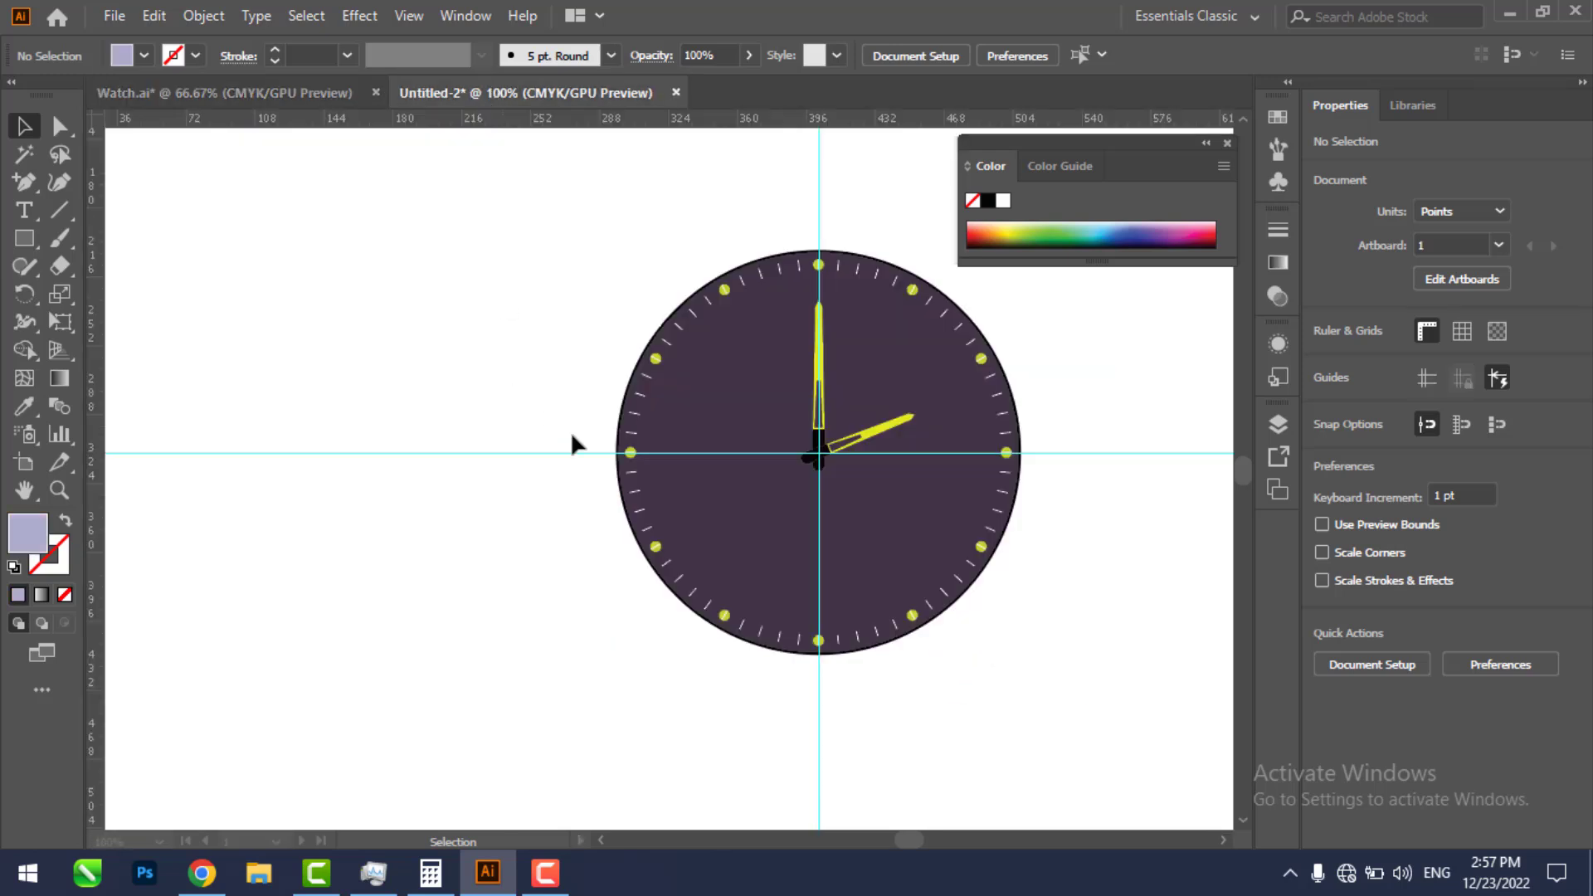